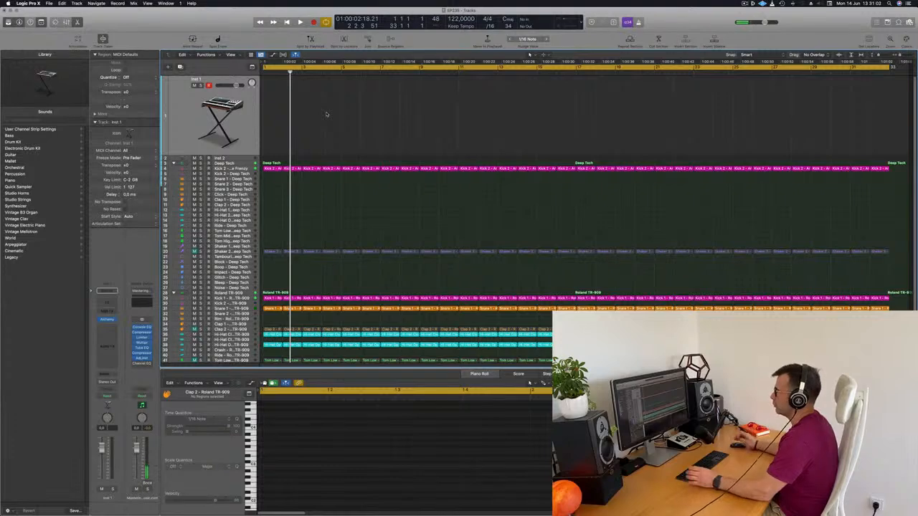
Play the drum arrangement and select the Roland TR-909 Hi-Hat Closed track
{"action": "key", "text": "space"}
{"action": "scroll", "coordinate": [364, 262], "scroll_direction": "down", "scroll_amount": 1}
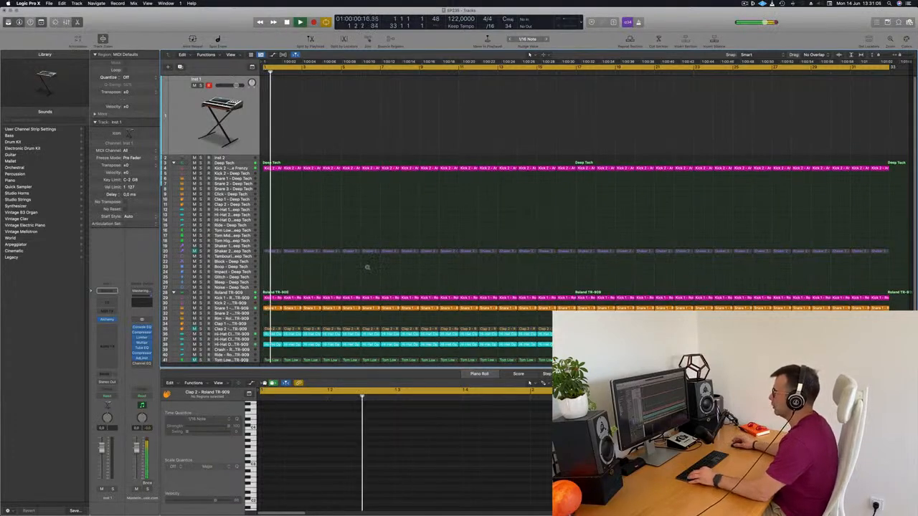
{"action": "scroll", "coordinate": [382, 216], "scroll_direction": "down", "scroll_amount": 1}
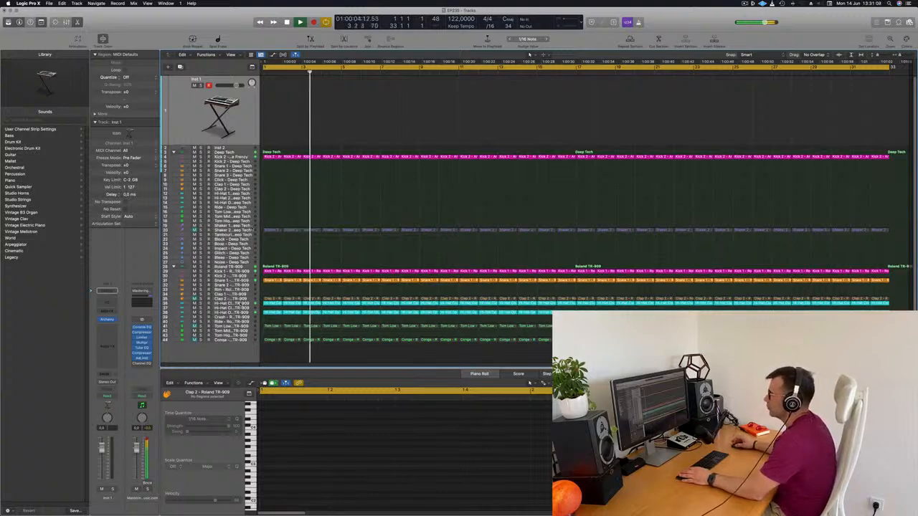
{"action": "left_click", "coordinate": [237, 303]}
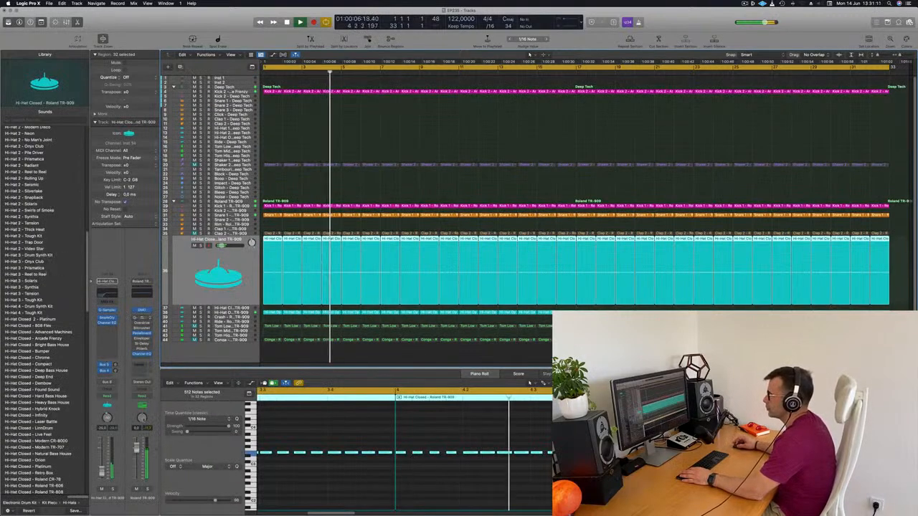
Restart the arrangement from the beginning and select the empty Inst 1 track
{"action": "left_click", "coordinate": [238, 84]}
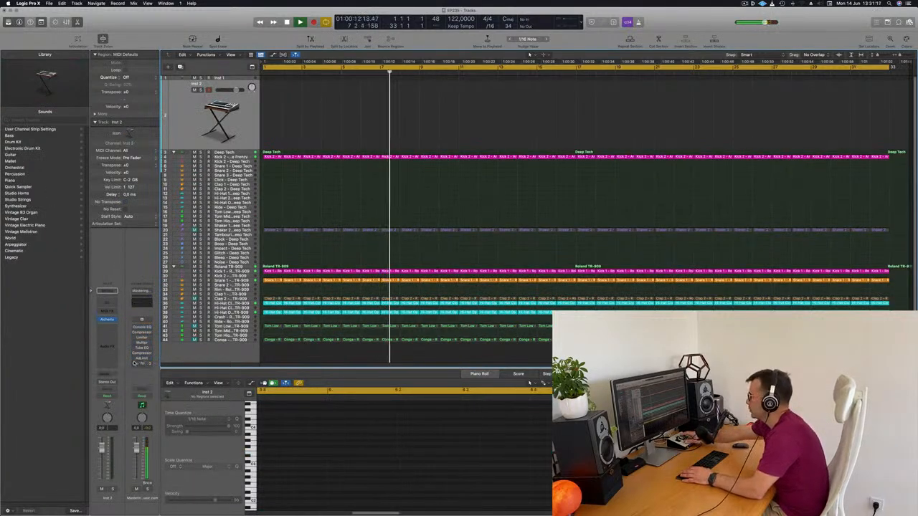
{"action": "key", "text": "Return"}
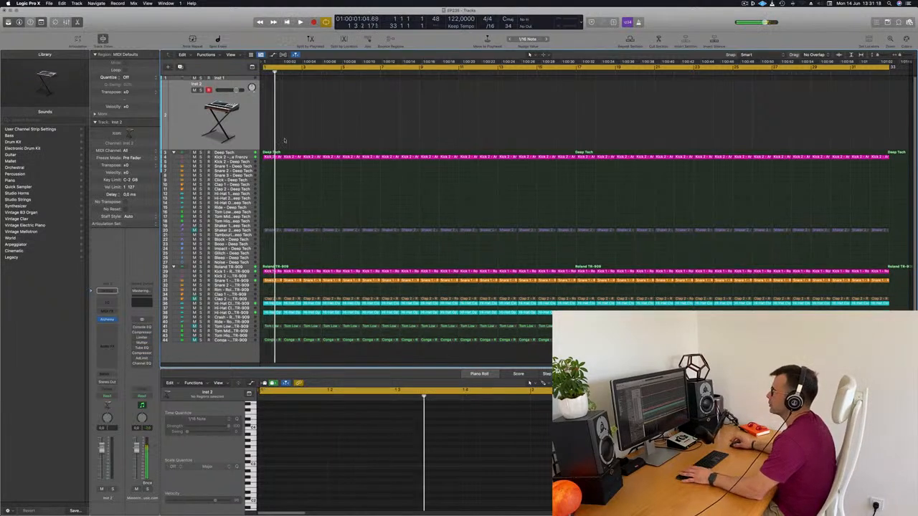
{"action": "key", "text": "Return"}
{"action": "left_click", "coordinate": [225, 78]}
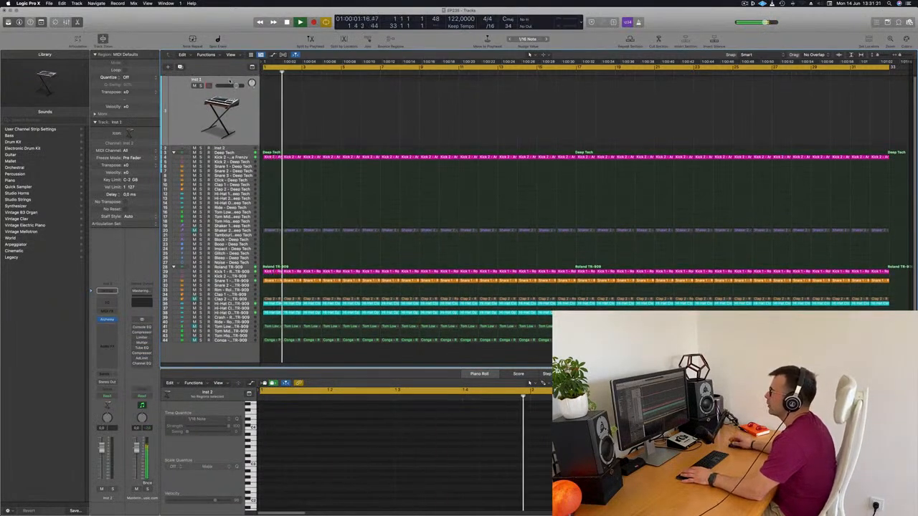
{"action": "key", "text": "Return"}
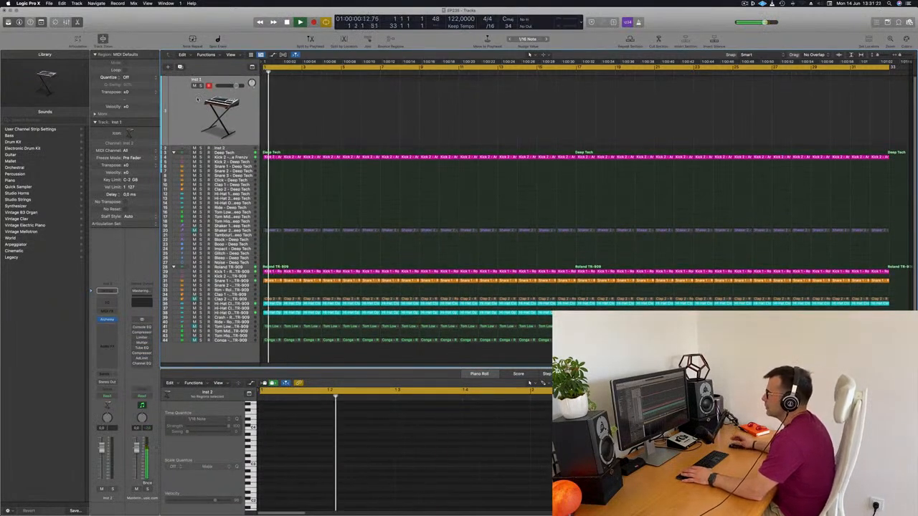
Open the Alchemy instrument on Inst 1, filter its presets to the Bass category, and load 80s Electro Bass
{"action": "left_click", "coordinate": [107, 321]}
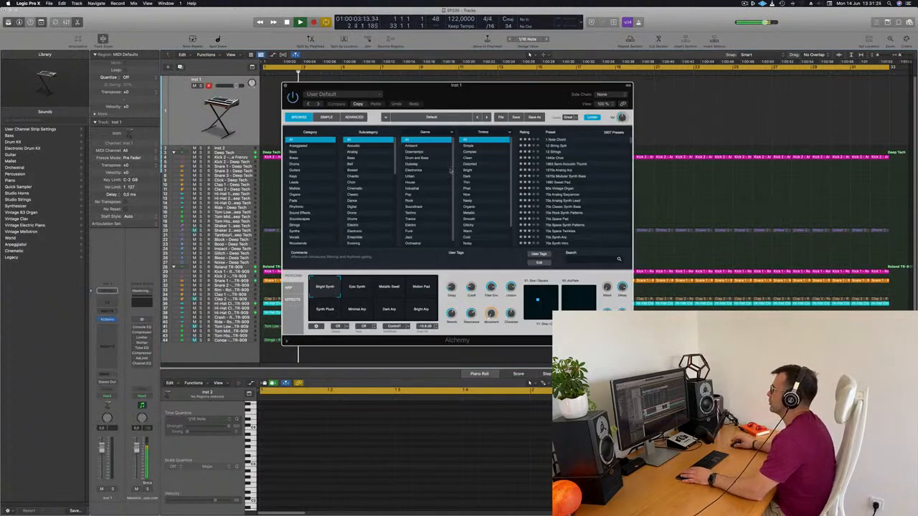
{"action": "left_click_drag", "start_coordinate": [475, 102], "coordinate": [529, 108]}
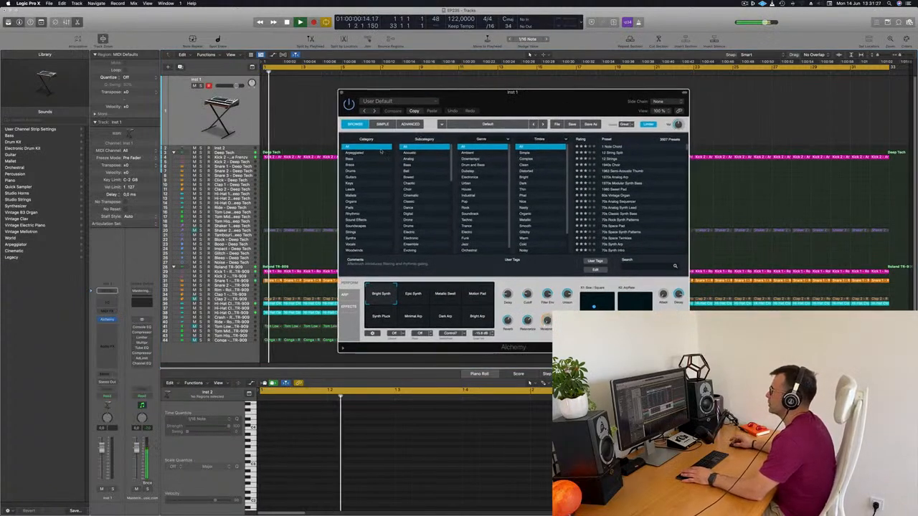
{"action": "left_click", "coordinate": [360, 160]}
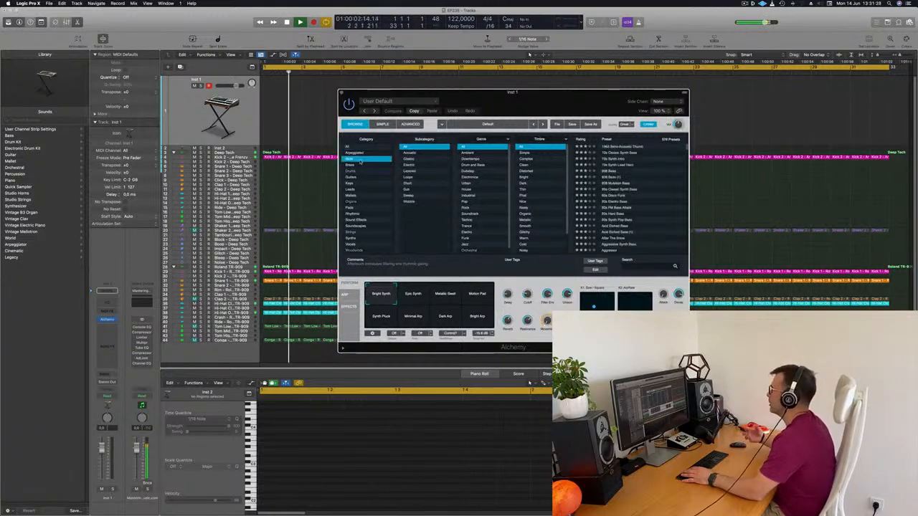
{"action": "left_click_drag", "start_coordinate": [525, 107], "coordinate": [560, 104]}
{"action": "scroll", "coordinate": [635, 153], "scroll_direction": "down", "scroll_amount": 2}
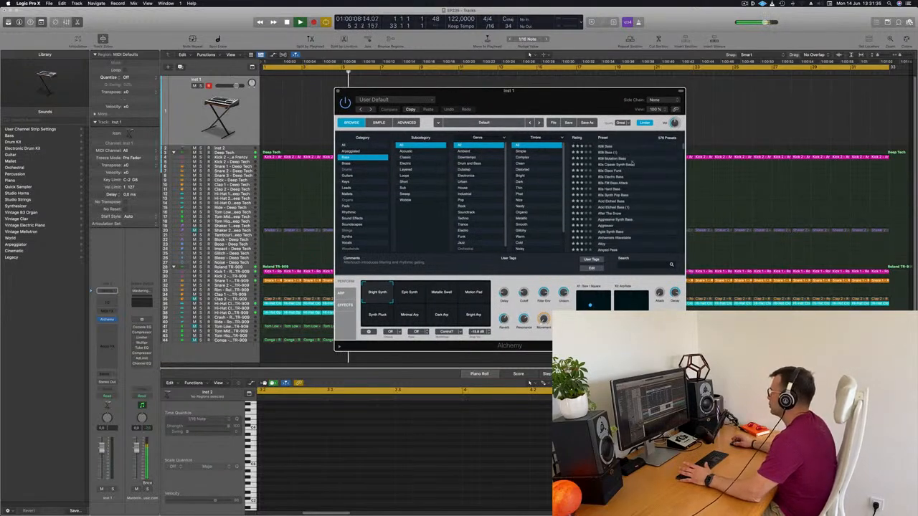
{"action": "left_click", "coordinate": [631, 176]}
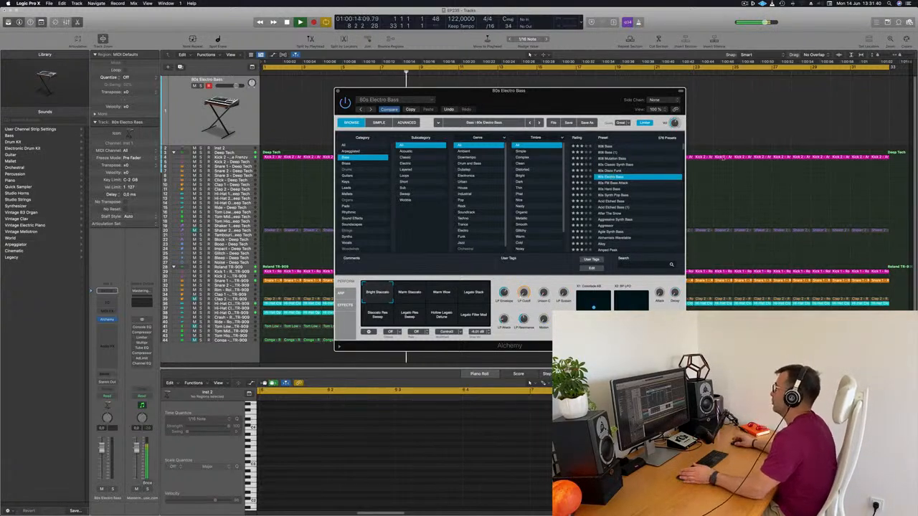
Lower the volume of the 80s Electro Bass track slightly and reposition the Alchemy window
{"action": "left_click_drag", "start_coordinate": [532, 94], "coordinate": [499, 94]}
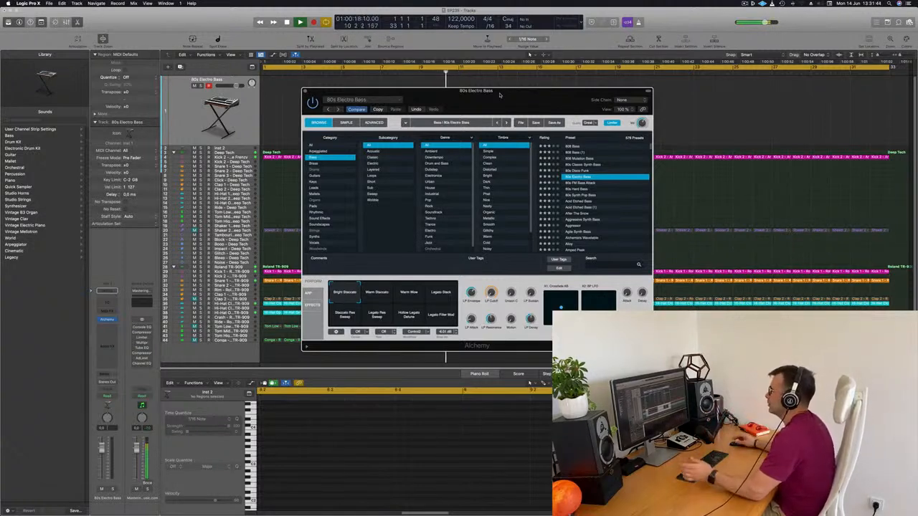
{"action": "mouse_move", "coordinate": [503, 95]}
{"action": "left_mouse_down"}
{"action": "mouse_move", "coordinate": [487, 96]}
{"action": "mouse_move", "coordinate": [506, 93]}
{"action": "left_mouse_up"}
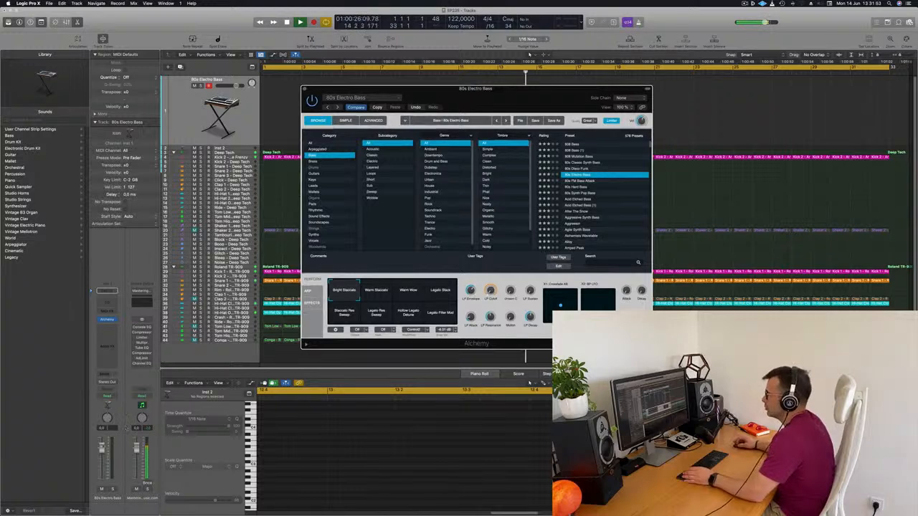
{"action": "left_click_drag", "start_coordinate": [102, 460], "coordinate": [102, 459]}
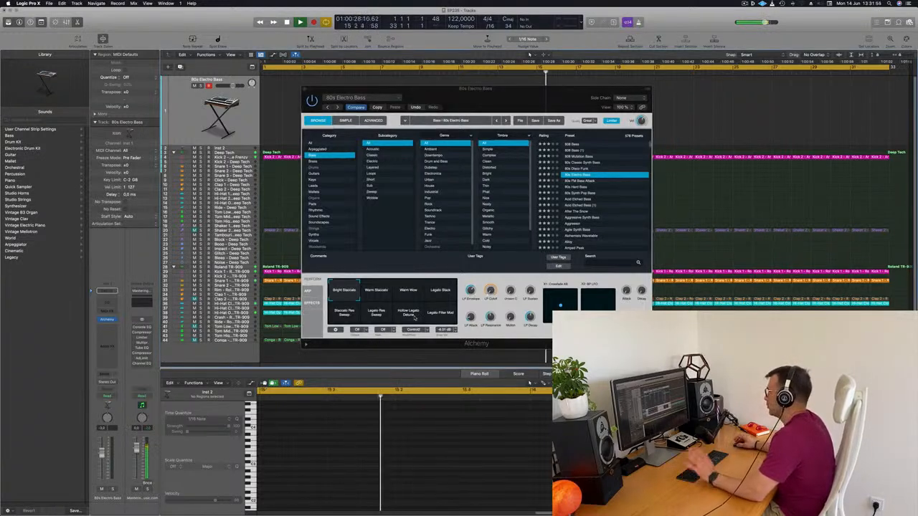
{"action": "left_click_drag", "start_coordinate": [544, 99], "coordinate": [565, 90]}
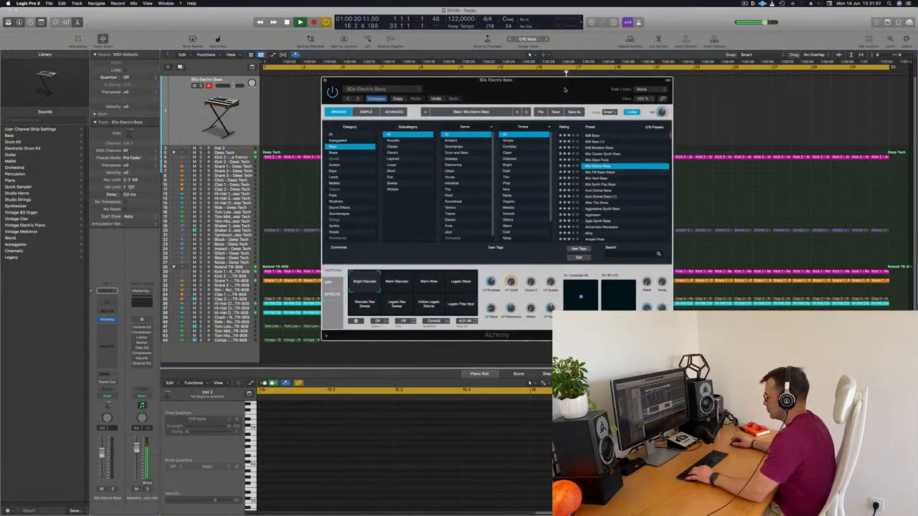
{"action": "key", "text": "f"}
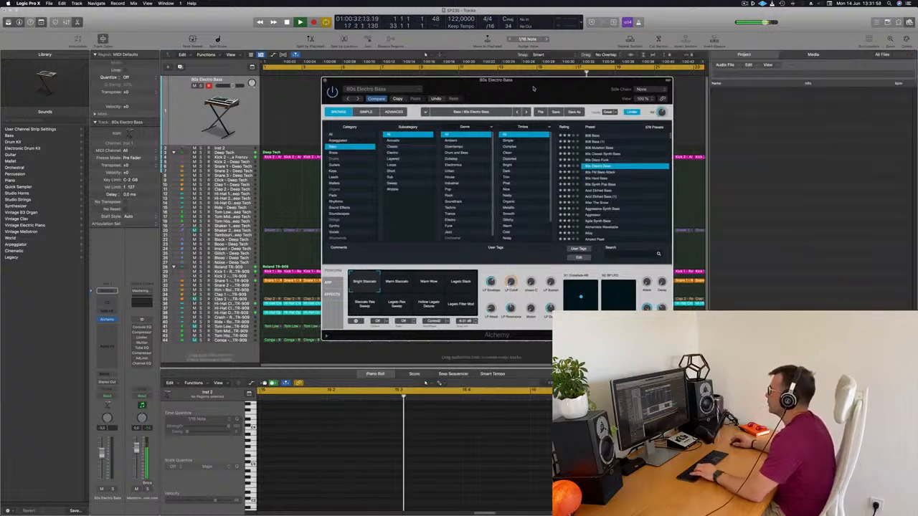
{"action": "key", "text": "f"}
{"action": "left_click_drag", "start_coordinate": [481, 83], "coordinate": [474, 84]}
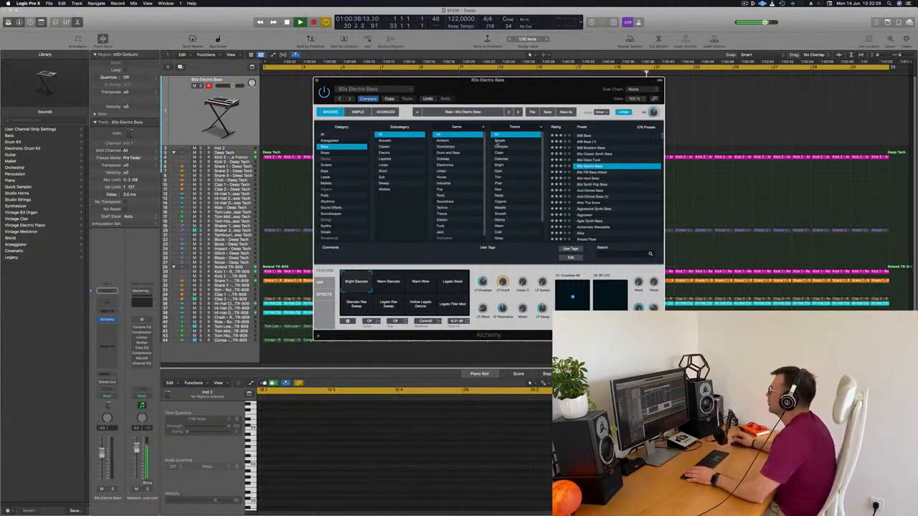
Open Musical Typing for the 80s Electro Bass track, play test notes, and place the keyboard beside the Alchemy window
{"action": "left_click", "coordinate": [246, 117]}
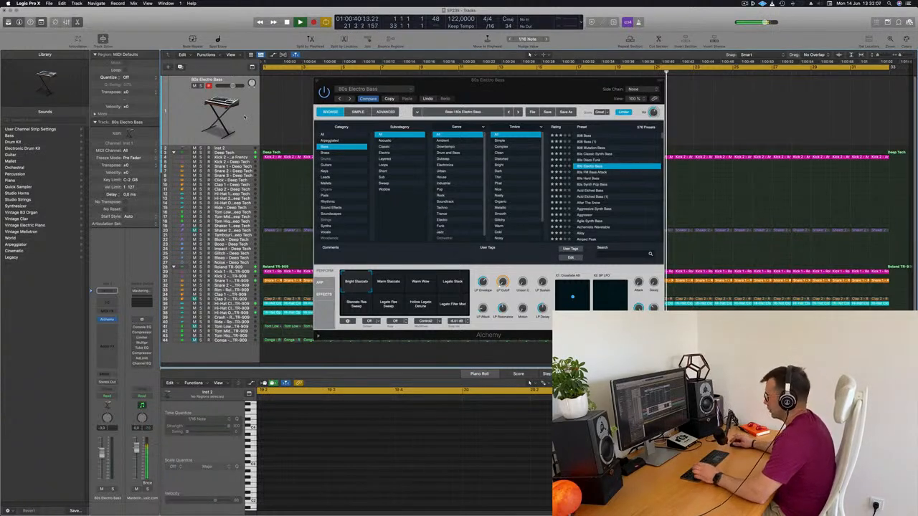
{"action": "key", "text": "super+k"}
{"action": "key", "text": "g"}
{"action": "key", "text": "f"}
{"action": "key", "text": "g"}
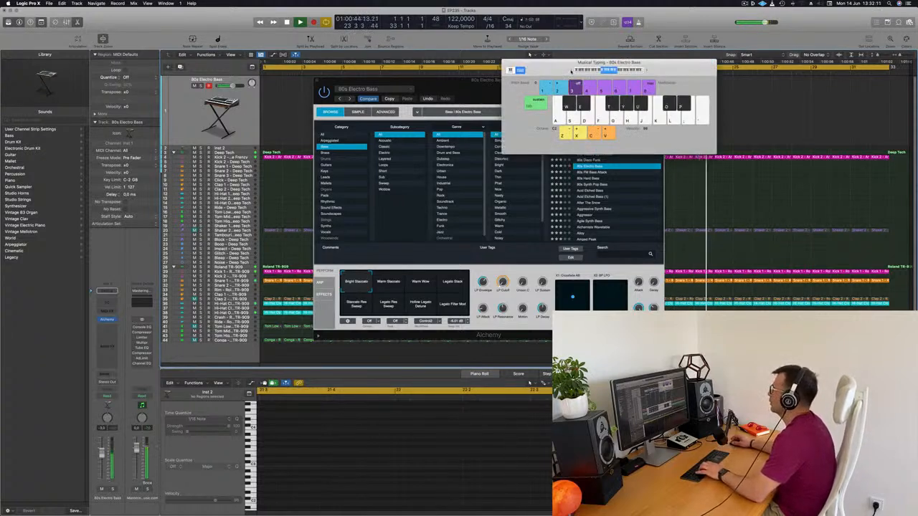
{"action": "key", "text": "f"}
{"action": "key", "text": "f"}
{"action": "key", "text": "g"}
{"action": "key", "text": "h"}
{"action": "left_click_drag", "start_coordinate": [654, 65], "coordinate": [723, 89]}
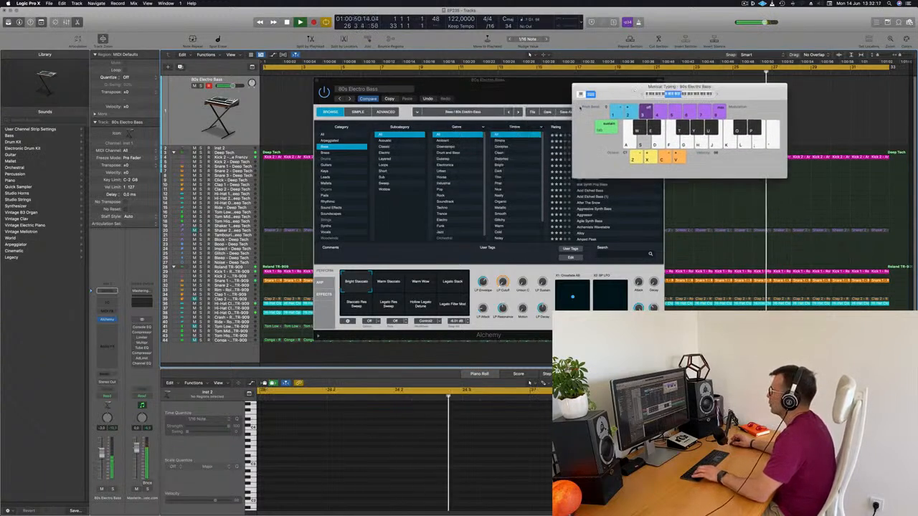
Load the After The Snow preset and audition its sound variations, including Deep Arp, Bright Attack, Dirty Arp, Filthy and Pulsing Sub
{"action": "left_click", "coordinate": [593, 203]}
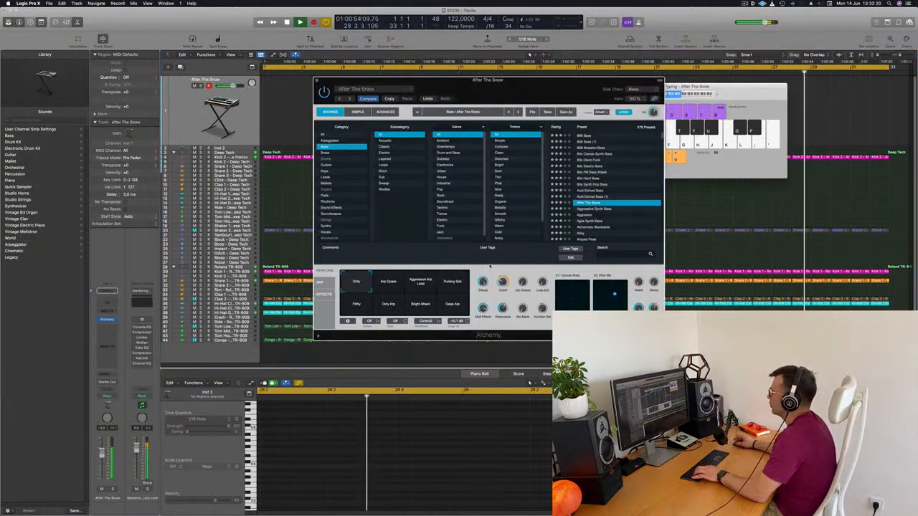
{"action": "left_click", "coordinate": [454, 284]}
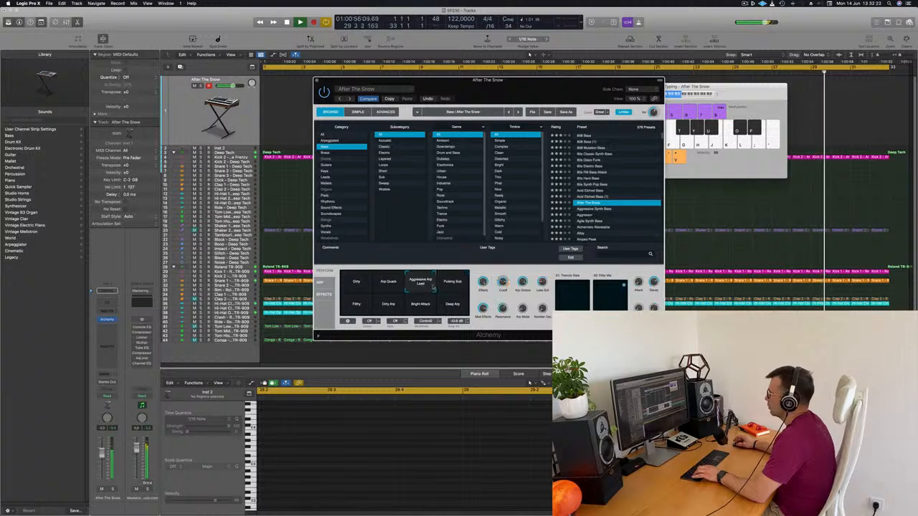
{"action": "left_click", "coordinate": [454, 307]}
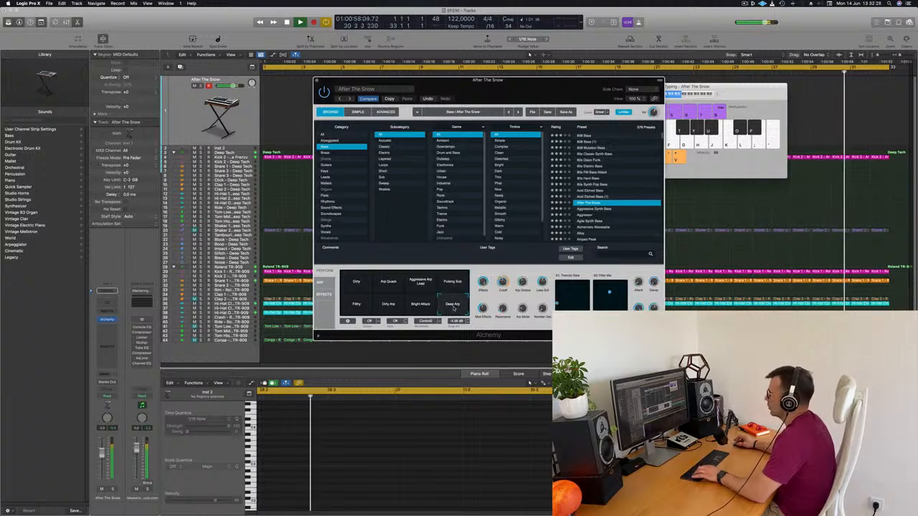
{"action": "left_click", "coordinate": [423, 308]}
{"action": "left_click", "coordinate": [391, 309]}
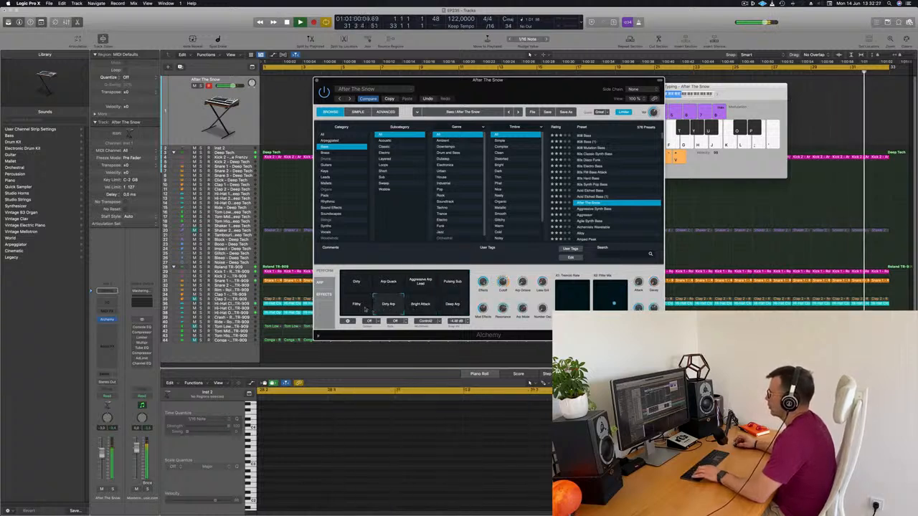
{"action": "left_click", "coordinate": [363, 309]}
{"action": "left_click", "coordinate": [454, 282]}
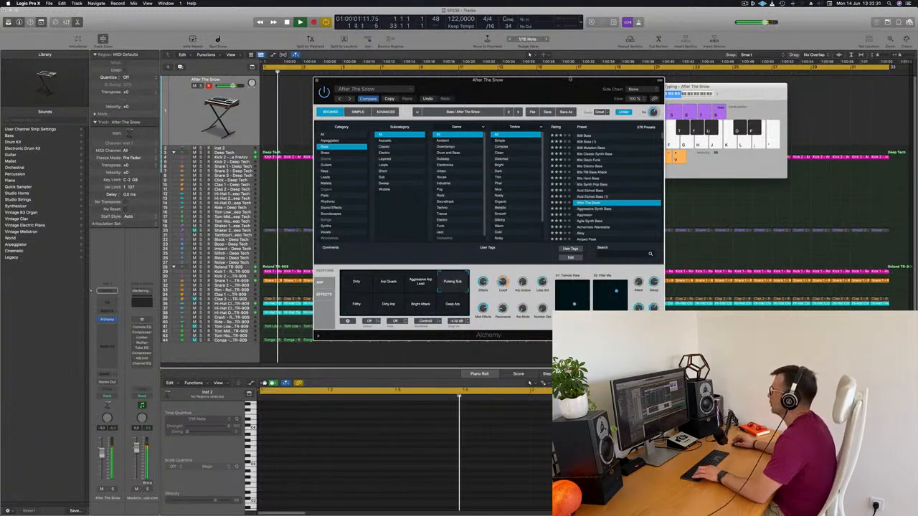
Move the Alchemy window clear of the on-screen keyboard and audition the Aggressive Synth Bass preset with test notes
{"action": "left_click_drag", "start_coordinate": [567, 88], "coordinate": [645, 59]}
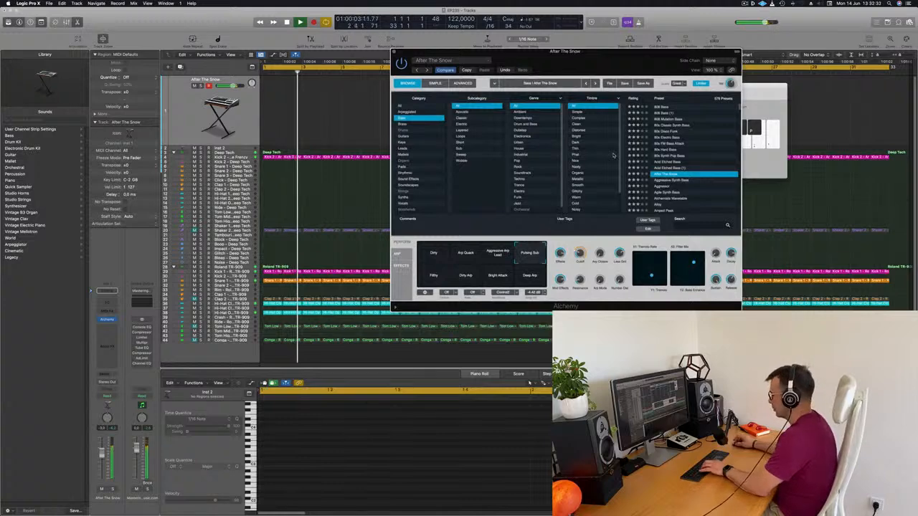
{"action": "left_click_drag", "start_coordinate": [673, 52], "coordinate": [546, 66]}
{"action": "key", "text": "j"}
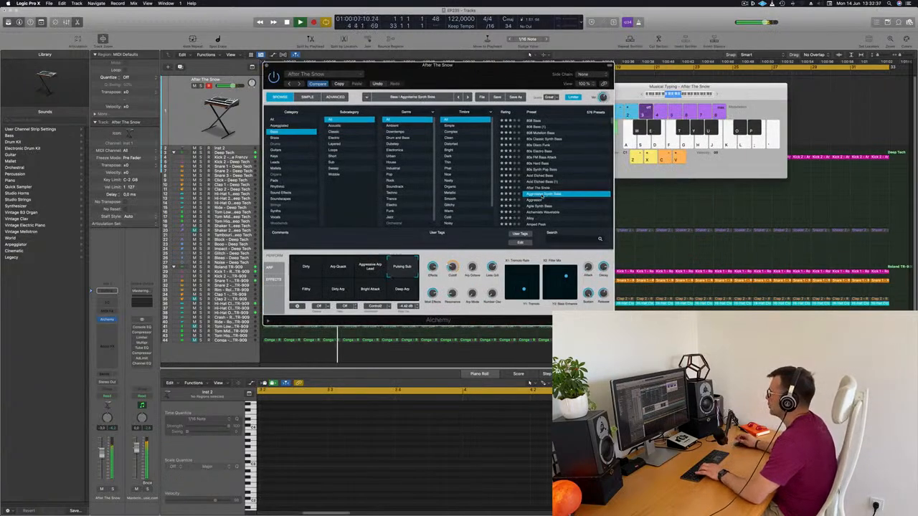
{"action": "left_click", "coordinate": [542, 195]}
{"action": "key", "text": "f"}
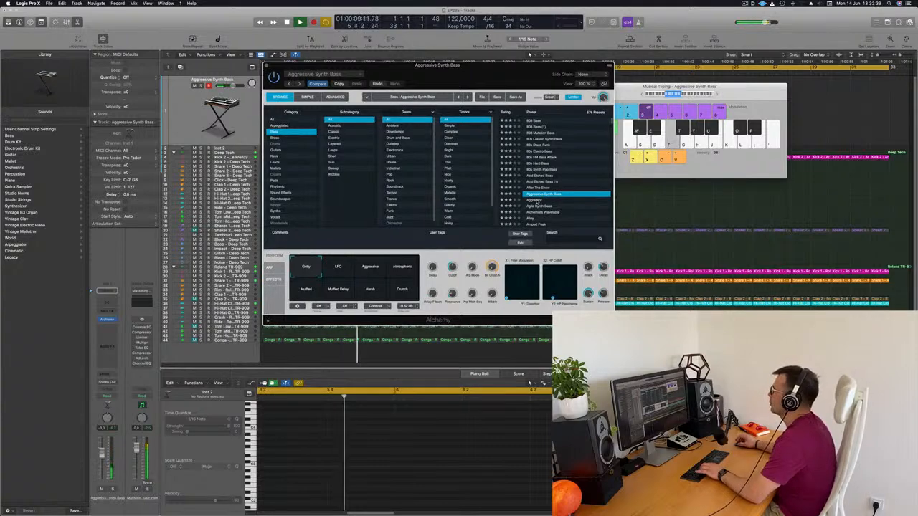
{"action": "key", "text": "g"}
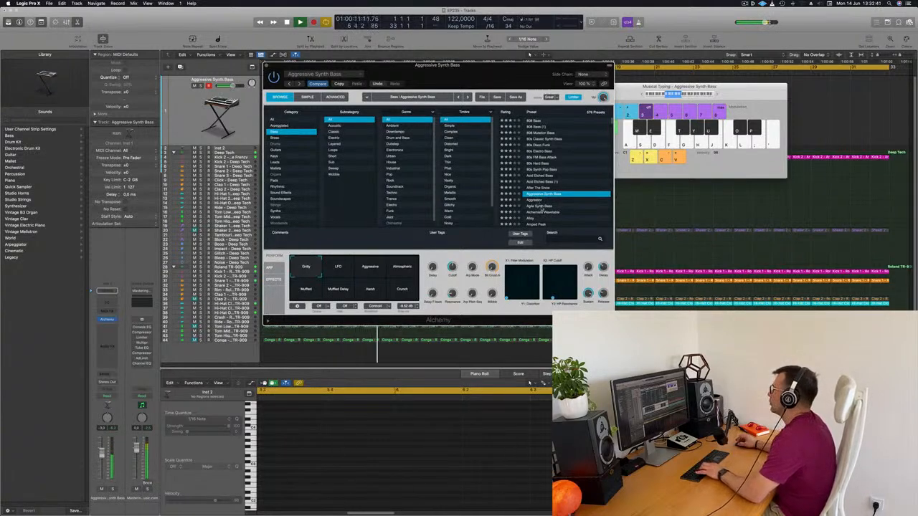
Load the Agile Synth Bass preset and audition Brighter, Rubbery, Sustain Mod, Noisy, Zap and Heavy, ending on the Buzzy variation
{"action": "left_click", "coordinate": [543, 207]}
{"action": "scroll", "coordinate": [581, 186], "scroll_direction": "down", "scroll_amount": 3}
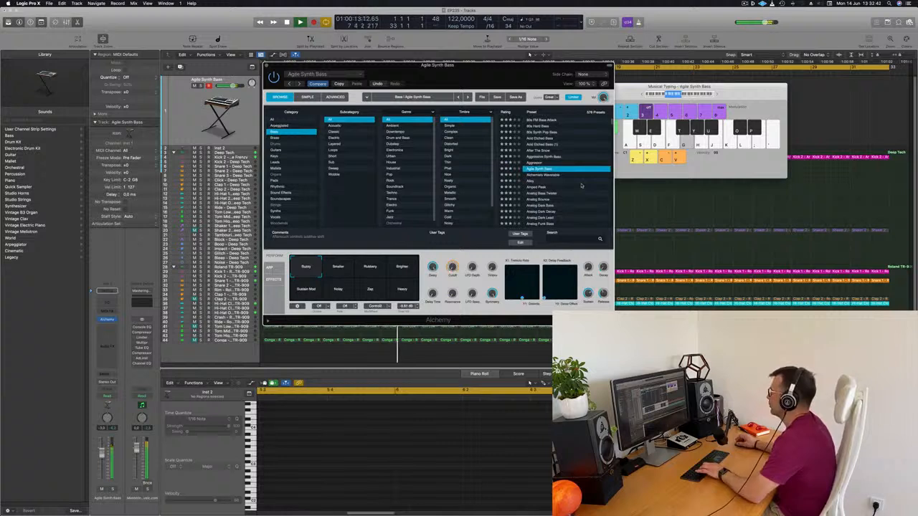
{"action": "left_click", "coordinate": [400, 270]}
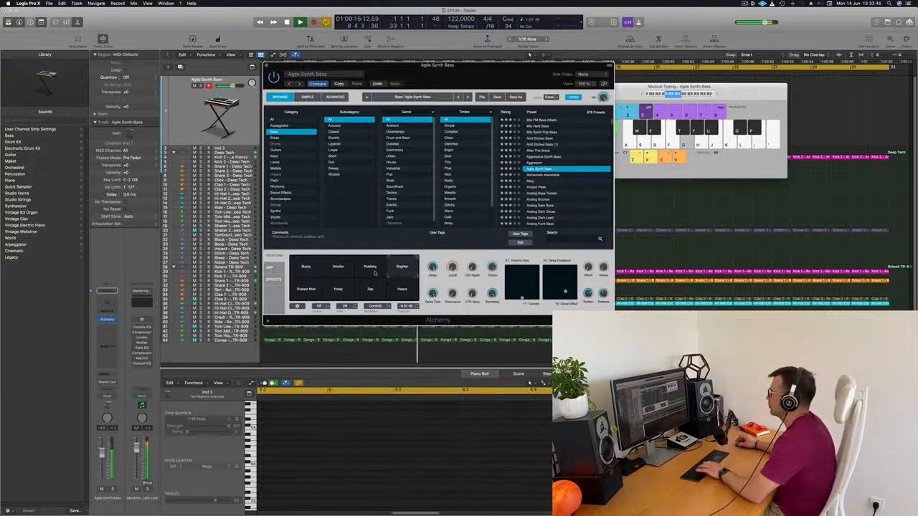
{"action": "left_click", "coordinate": [367, 269]}
{"action": "left_click", "coordinate": [312, 269]}
{"action": "left_click", "coordinate": [306, 291]}
{"action": "left_click", "coordinate": [343, 292]}
{"action": "left_click", "coordinate": [372, 292]}
{"action": "left_click", "coordinate": [407, 294]}
{"action": "left_click", "coordinate": [306, 268]}
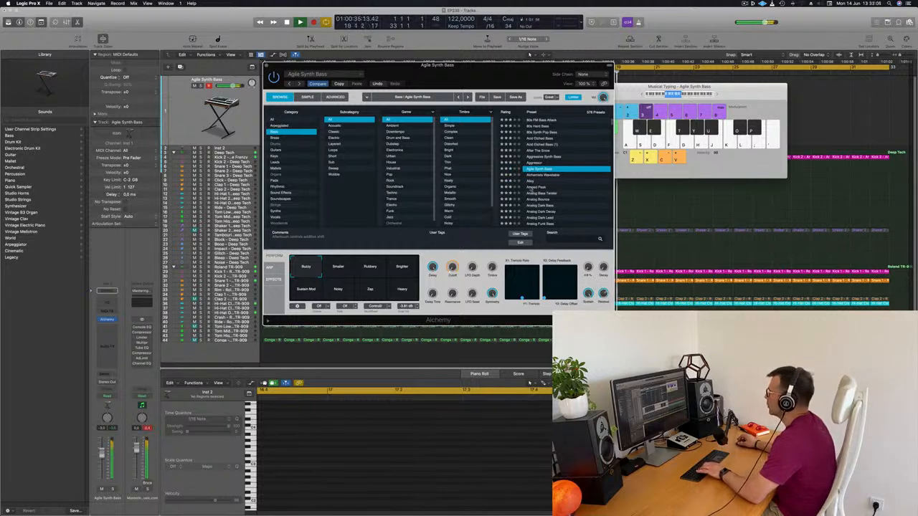
Try the Alchemists Wavetable bass preset and replace it with Amped Peak
{"action": "left_click", "coordinate": [544, 175]}
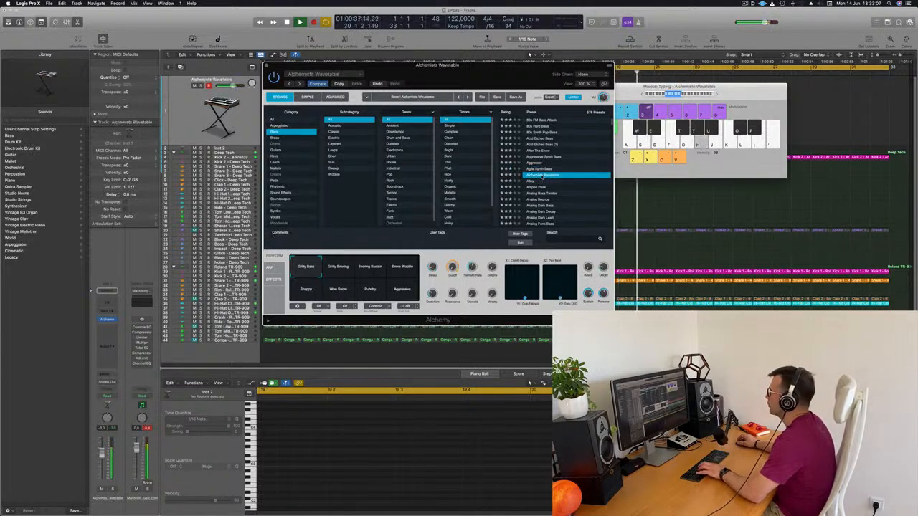
{"action": "left_click", "coordinate": [537, 187]}
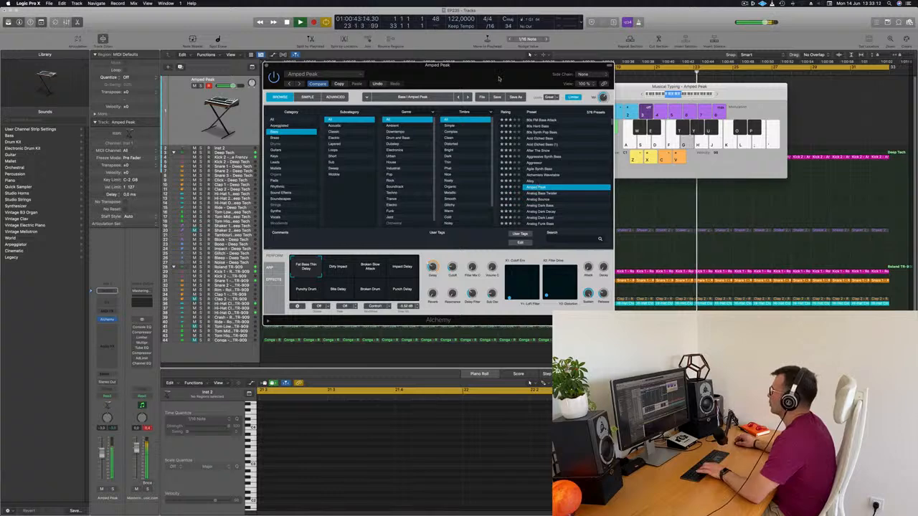
Move the Alchemy window clear and audition Amped Peak's Dirty Impact, Broken Slow Attack, Impact Delay, Punchy Drum, Bite Delay and Broken Drum variations
{"action": "left_click_drag", "start_coordinate": [499, 79], "coordinate": [635, 53]}
{"action": "left_click", "coordinate": [479, 248]}
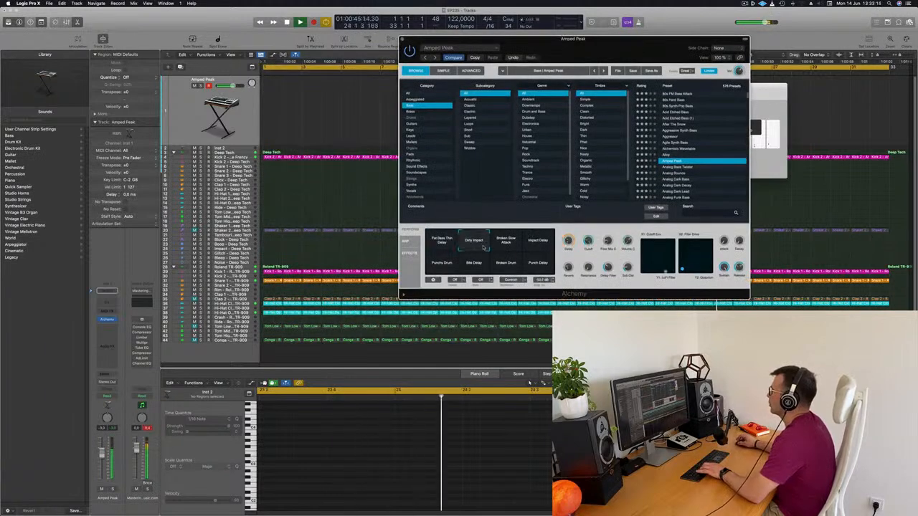
{"action": "left_click", "coordinate": [510, 246]}
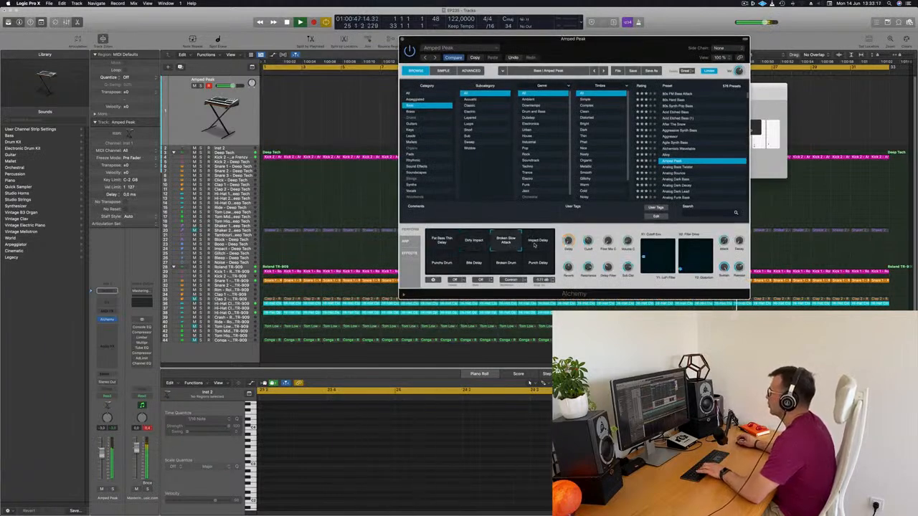
{"action": "left_click", "coordinate": [537, 245]}
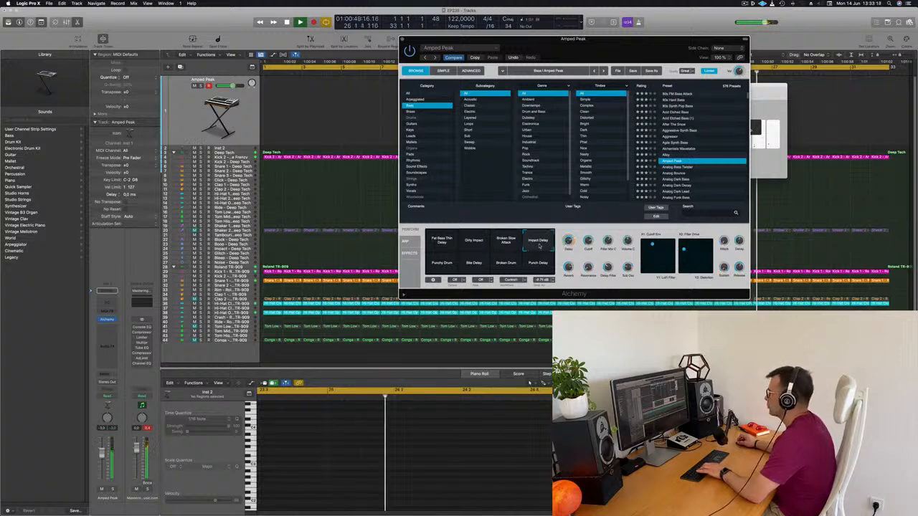
{"action": "left_click", "coordinate": [443, 264]}
{"action": "left_click", "coordinate": [475, 265]}
{"action": "left_click", "coordinate": [506, 264]}
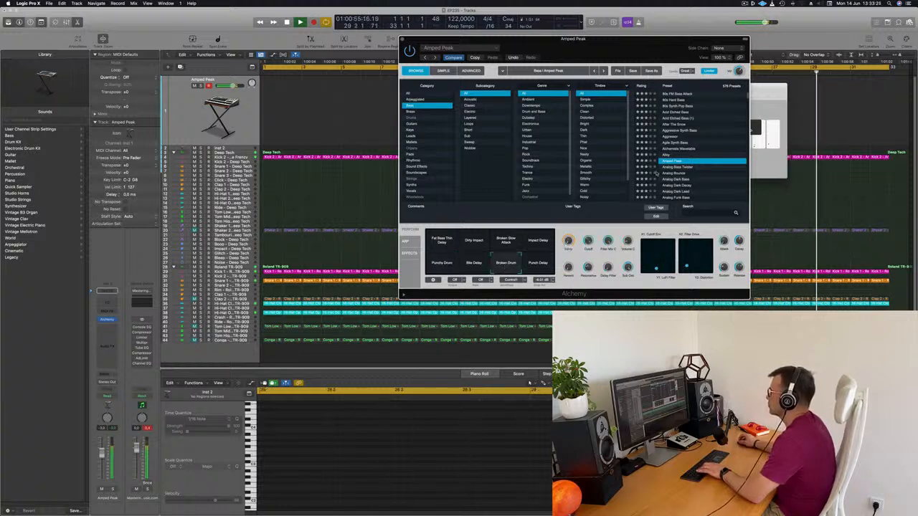
Load the Analog Dark Bass preset and audition its variations, including Faster Wobble, Crunchy Fifth and Distorted, ending on Dark Square
{"action": "scroll", "coordinate": [681, 165], "scroll_direction": "down", "scroll_amount": 2}
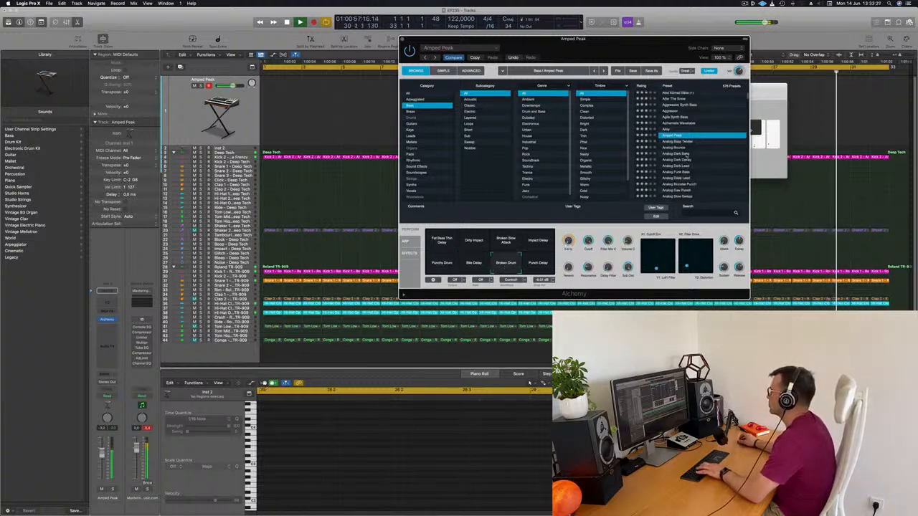
{"action": "left_click", "coordinate": [684, 155]}
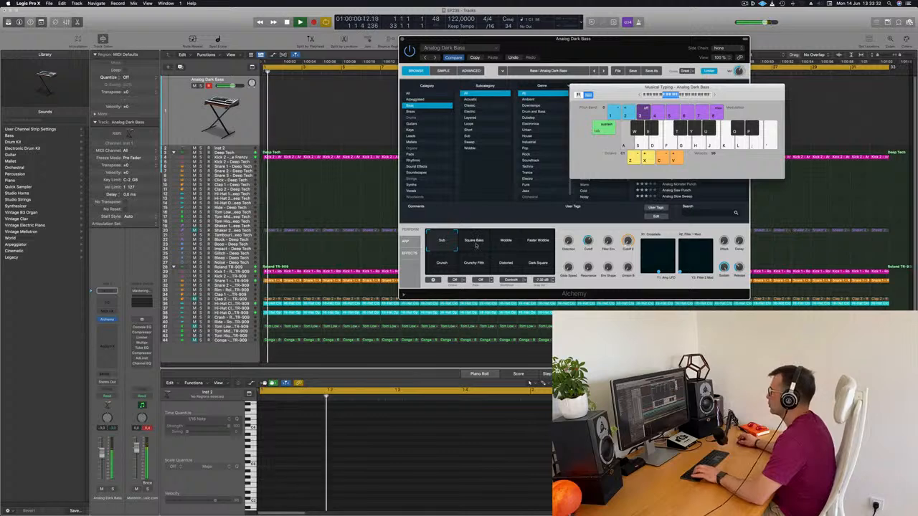
{"action": "key", "text": "super+k"}
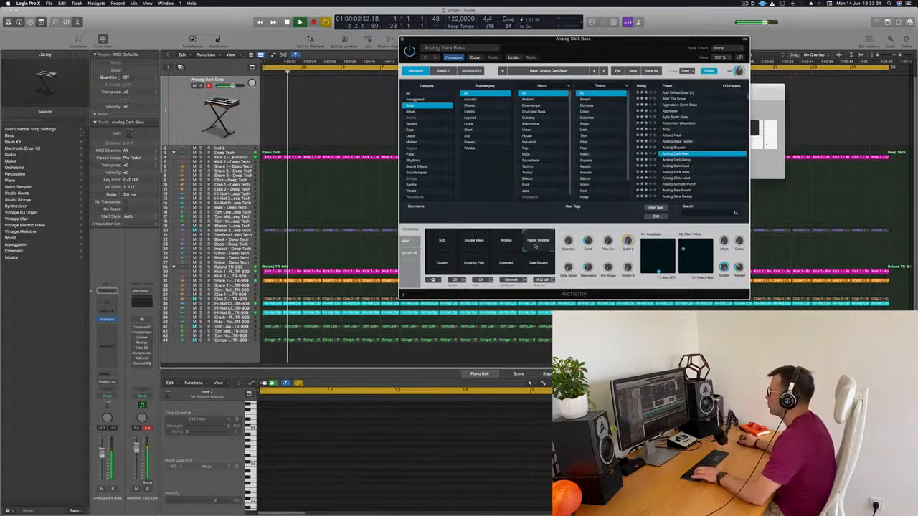
{"action": "left_click", "coordinate": [477, 267]}
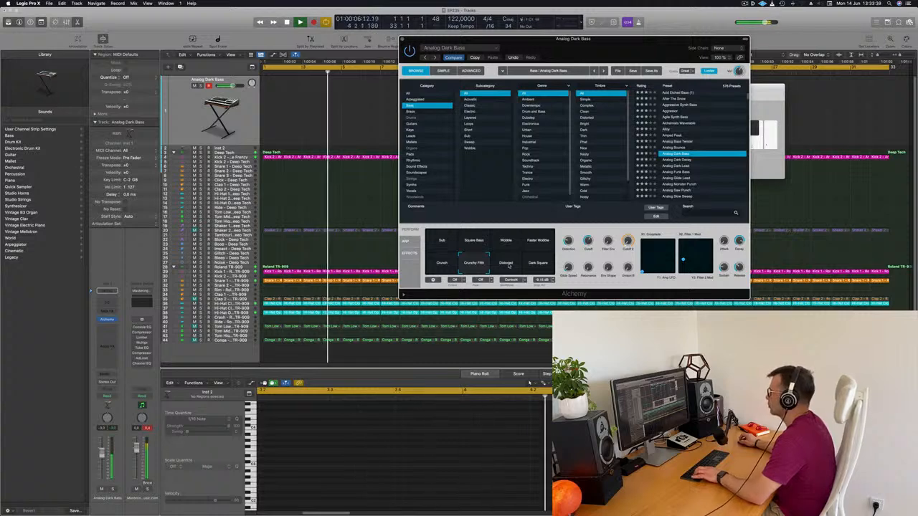
{"action": "left_click", "coordinate": [508, 265]}
{"action": "left_click", "coordinate": [538, 265]}
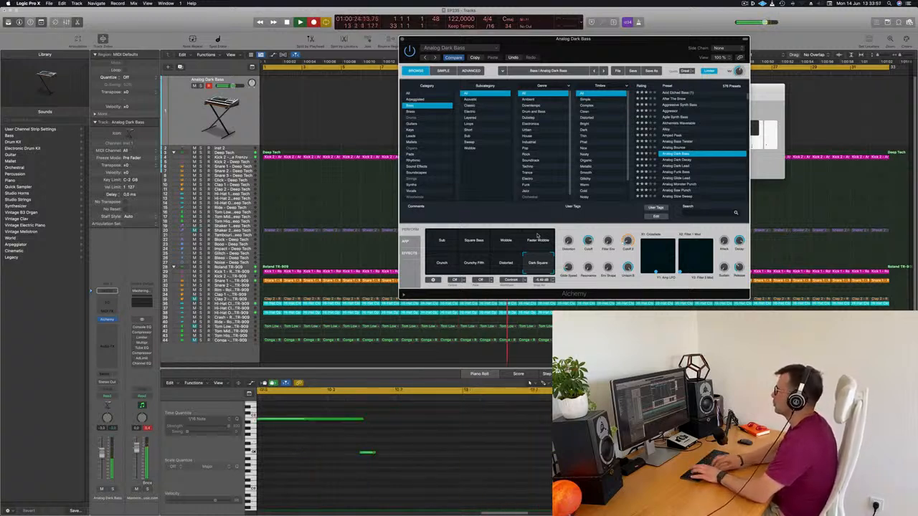
Stop recording, cut off the part of the bass region before bar 10, and move the remaining region to bar 1
{"action": "key", "text": "space"}
{"action": "left_click_drag", "start_coordinate": [518, 50], "coordinate": [836, 90]}
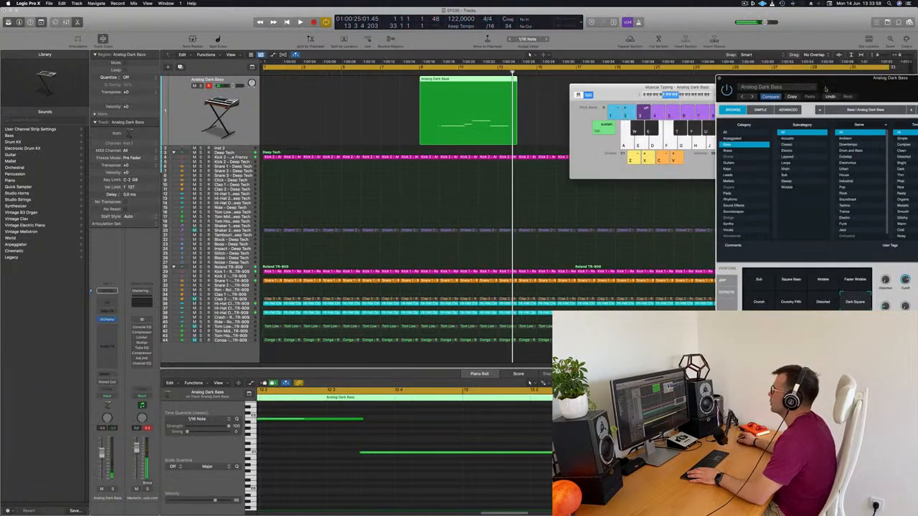
{"action": "double_click", "coordinate": [439, 80], "text": "super"}
{"action": "left_click", "coordinate": [431, 81]}
{"action": "key", "text": "Delete"}
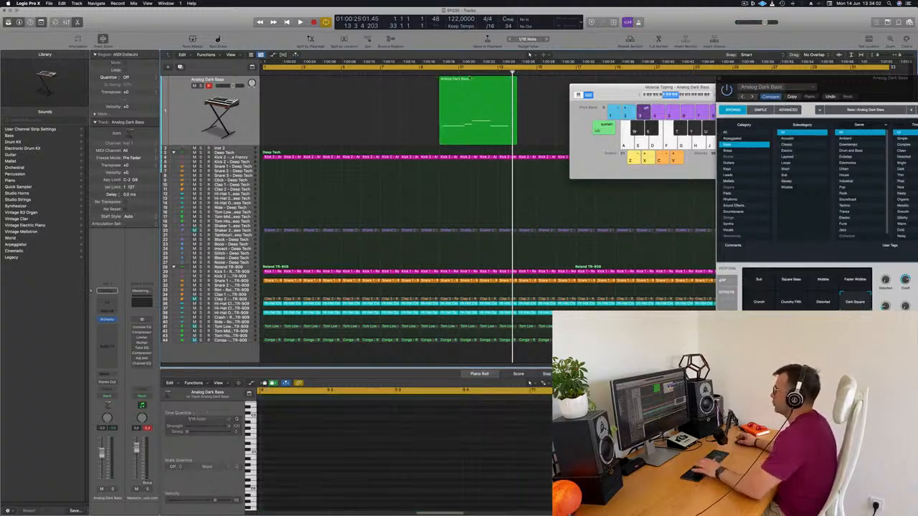
{"action": "left_click_drag", "start_coordinate": [468, 84], "coordinate": [292, 85]}
Open the bass region in the Piano Roll, align its first note with the region start, and play from the beginning
{"action": "key", "text": "e"}
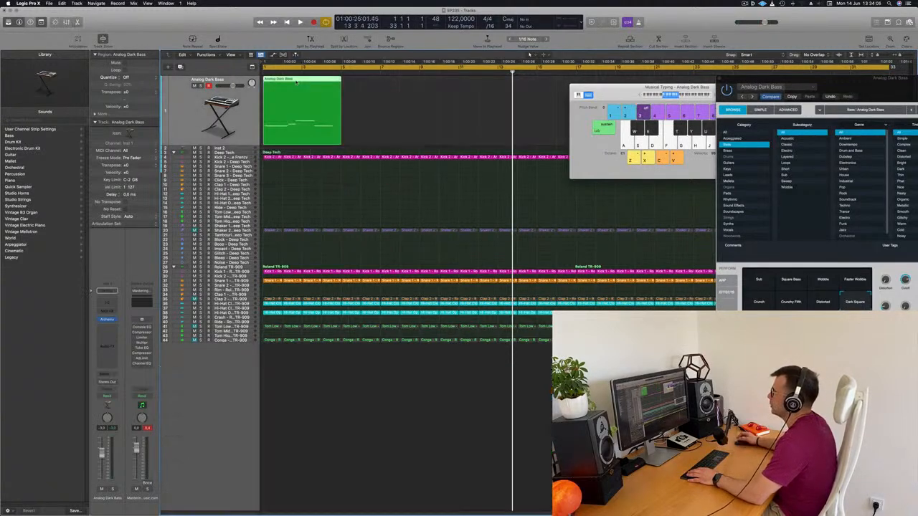
{"action": "key", "text": "e"}
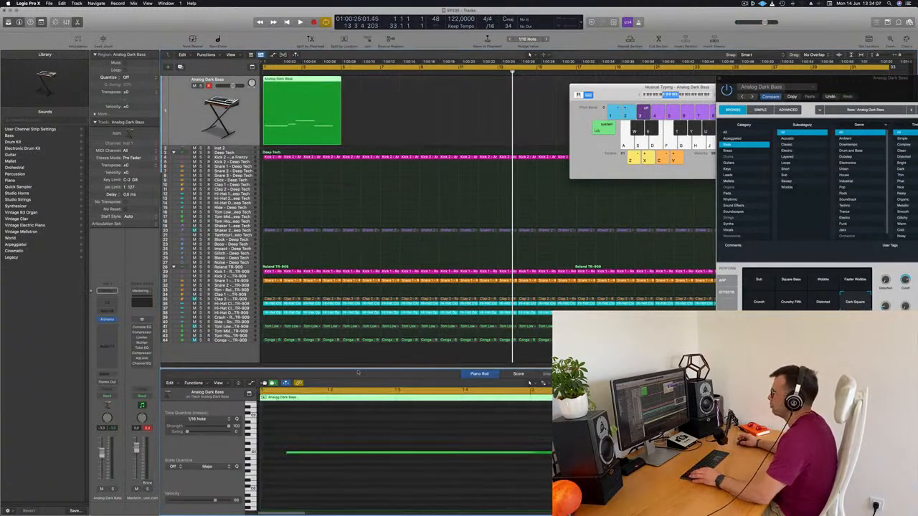
{"action": "left_click_drag", "start_coordinate": [380, 432], "coordinate": [377, 479]}
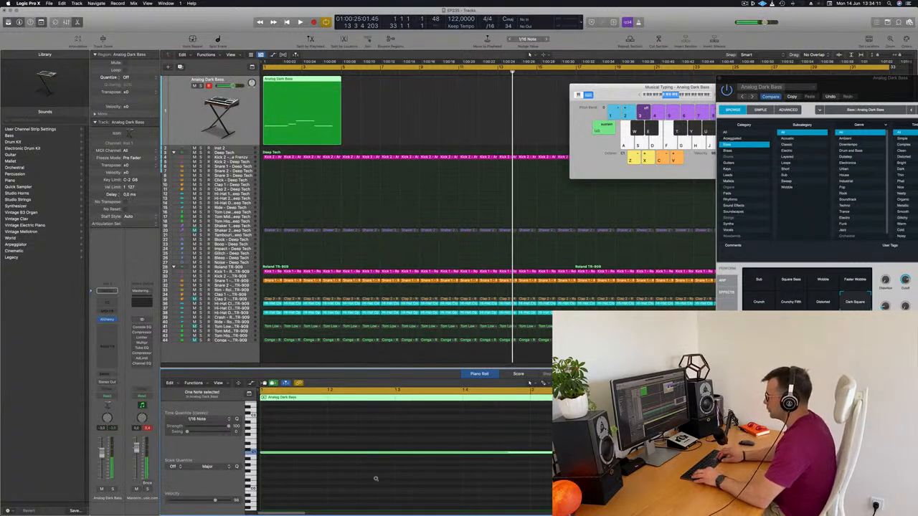
{"action": "key", "text": "Return"}
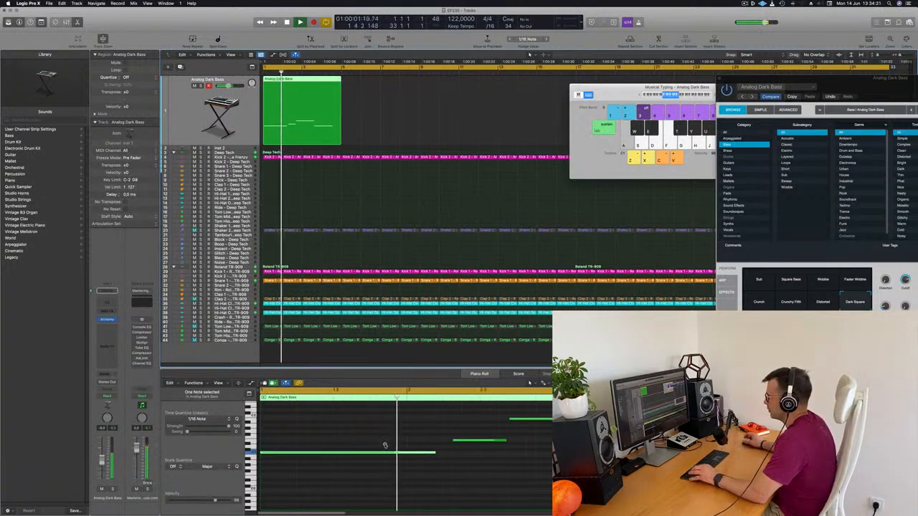
Trim the first bass note to end at bar 2, start the second note there, and extend it to meet the third
{"action": "scroll", "coordinate": [369, 452], "scroll_direction": "left", "scroll_amount": 3}
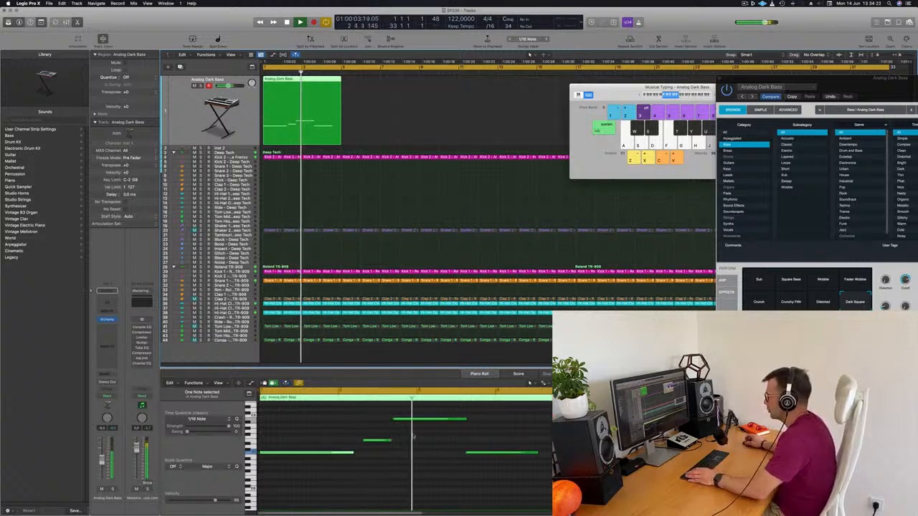
{"action": "left_click", "coordinate": [335, 434]}
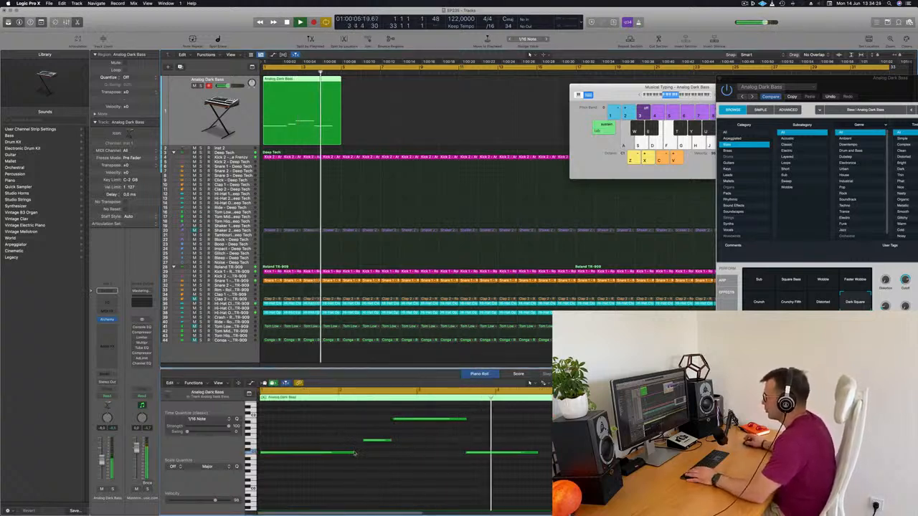
{"action": "left_click_drag", "start_coordinate": [352, 452], "coordinate": [392, 464]}
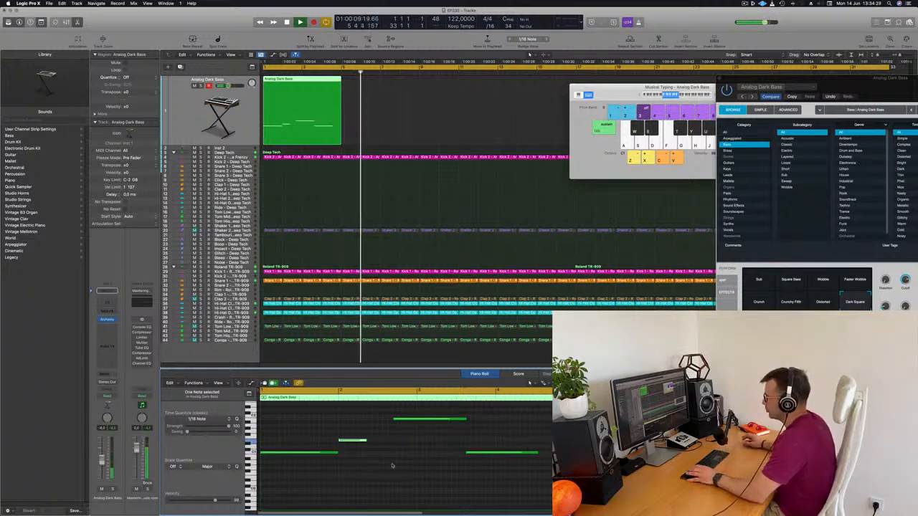
{"action": "left_click_drag", "start_coordinate": [365, 440], "coordinate": [396, 421]}
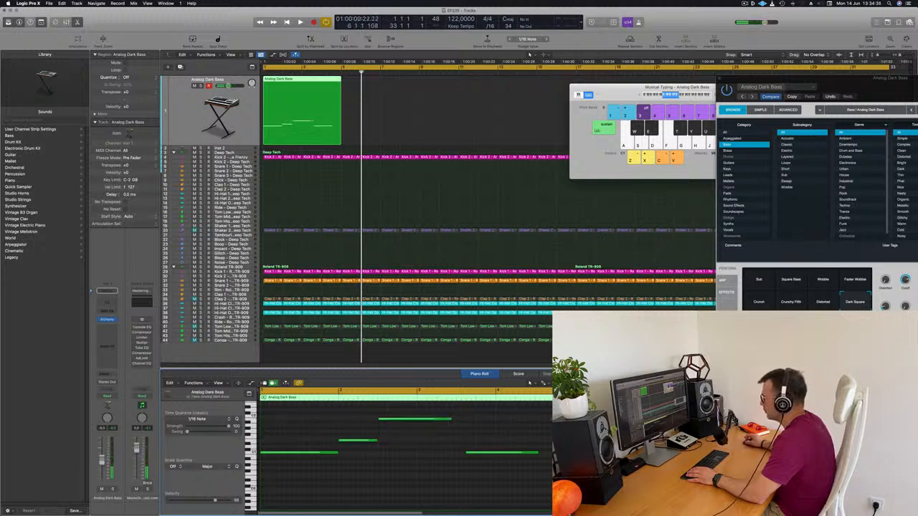
Join the third and fourth bass notes end to end and lengthen the fourth almost to bar 5
{"action": "left_click_drag", "start_coordinate": [453, 421], "coordinate": [455, 422]}
{"action": "left_click_drag", "start_coordinate": [475, 454], "coordinate": [475, 455]}
{"action": "key", "text": "space"}
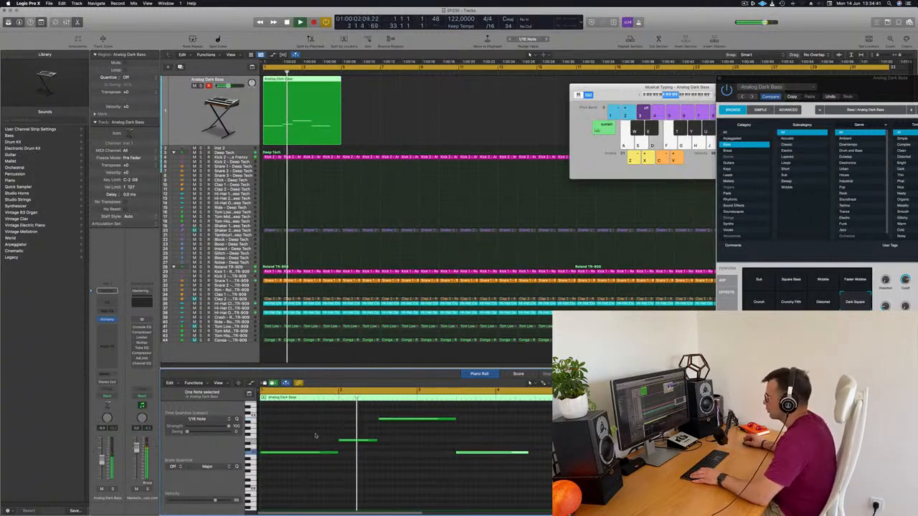
{"action": "scroll", "coordinate": [319, 435], "scroll_direction": "right", "scroll_amount": 2}
{"action": "scroll", "coordinate": [337, 436], "scroll_direction": "right", "scroll_amount": 2}
{"action": "scroll", "coordinate": [338, 436], "scroll_direction": "left", "scroll_amount": 4}
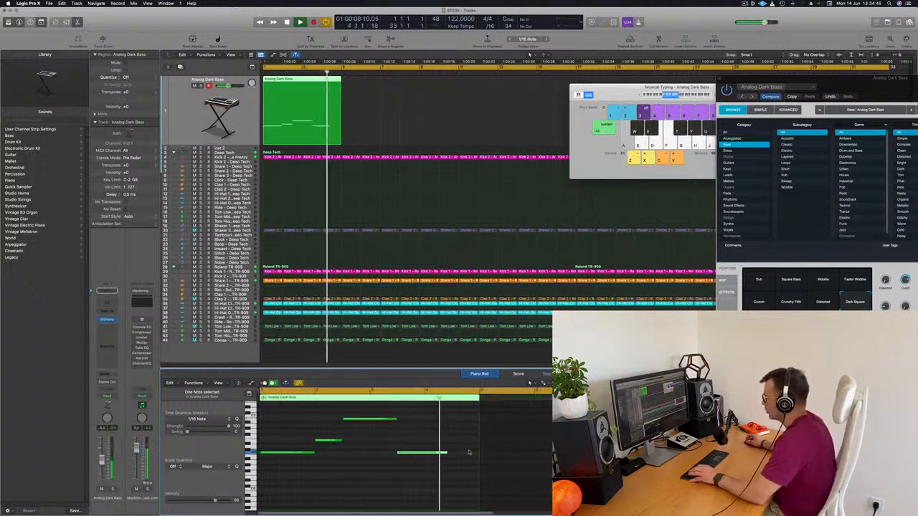
{"action": "left_click_drag", "start_coordinate": [470, 456], "coordinate": [477, 456]}
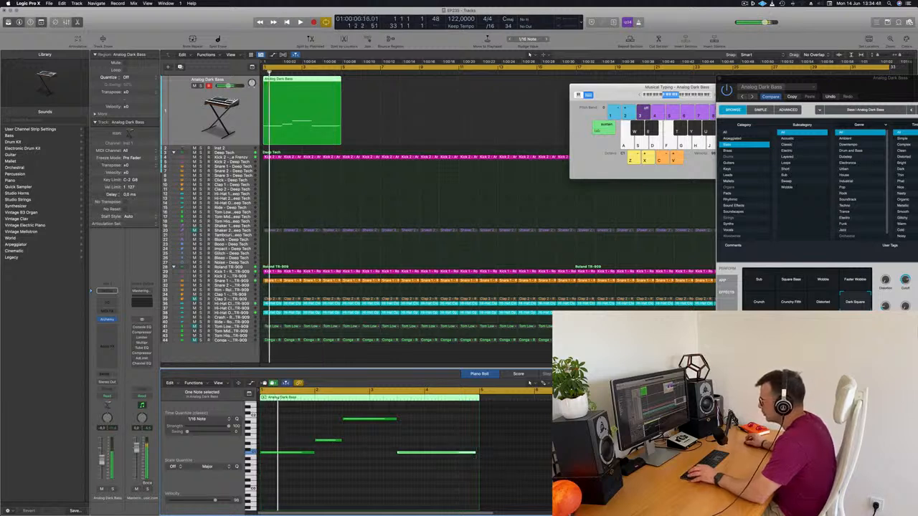
Shorten the first bass note slightly so it ends just before the second, checking it in playback from the start
{"action": "key", "text": "super+Right"}
{"action": "key", "text": "super+Right"}
{"action": "left_click_drag", "start_coordinate": [352, 452], "coordinate": [350, 453]}
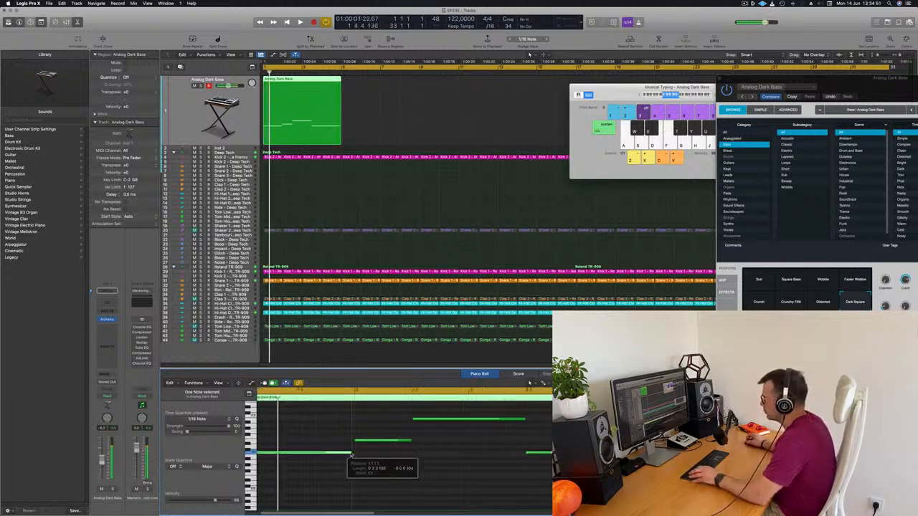
{"action": "scroll", "coordinate": [352, 458], "scroll_direction": "down", "scroll_amount": 2}
{"action": "key", "text": "space"}
{"action": "key", "text": "space"}
{"action": "key", "text": "space"}
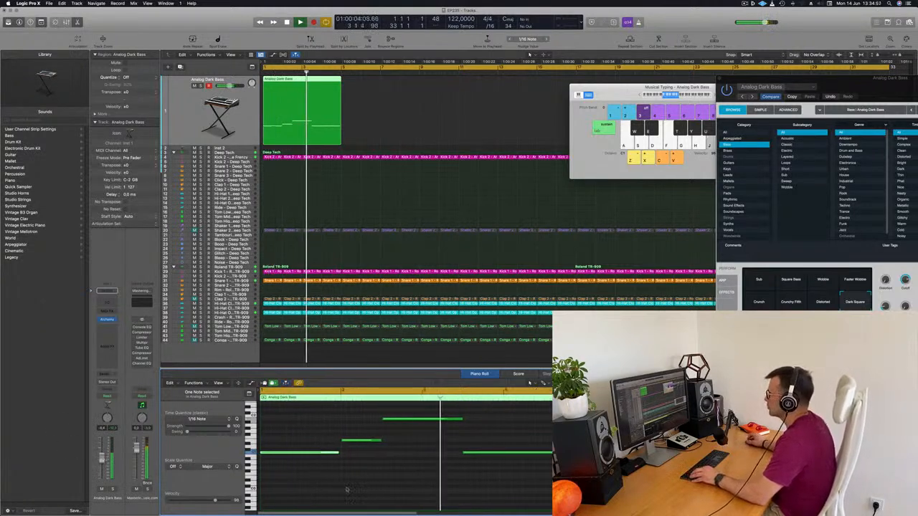
{"action": "scroll", "coordinate": [400, 492], "scroll_direction": "down", "scroll_amount": 1}
{"action": "key", "text": "space"}
{"action": "key", "text": "space"}
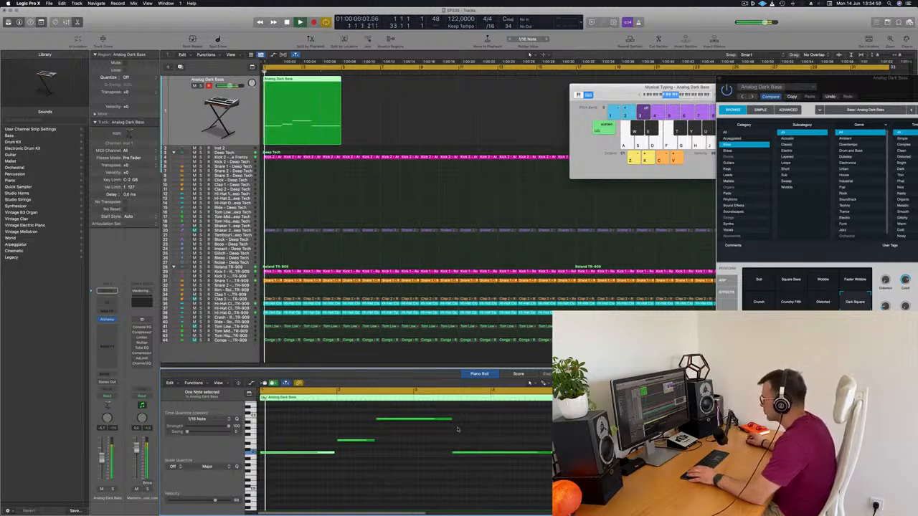
Shorten the third and second bass notes slightly to leave small gaps before the notes that follow, and replay the line
{"action": "left_click_drag", "start_coordinate": [451, 420], "coordinate": [448, 420]}
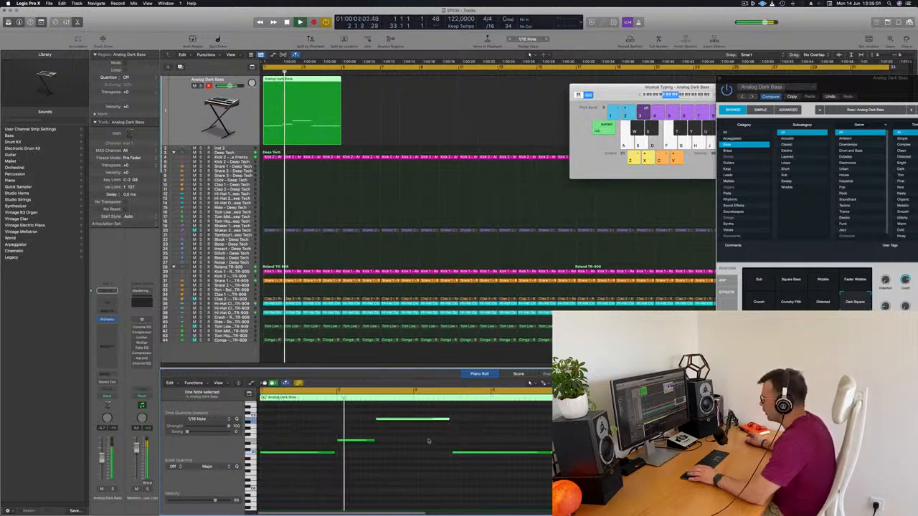
{"action": "left_click_drag", "start_coordinate": [373, 440], "coordinate": [370, 442]}
{"action": "key", "text": "space"}
{"action": "key", "text": "space"}
{"action": "scroll", "coordinate": [429, 457], "scroll_direction": "up", "scroll_amount": 2}
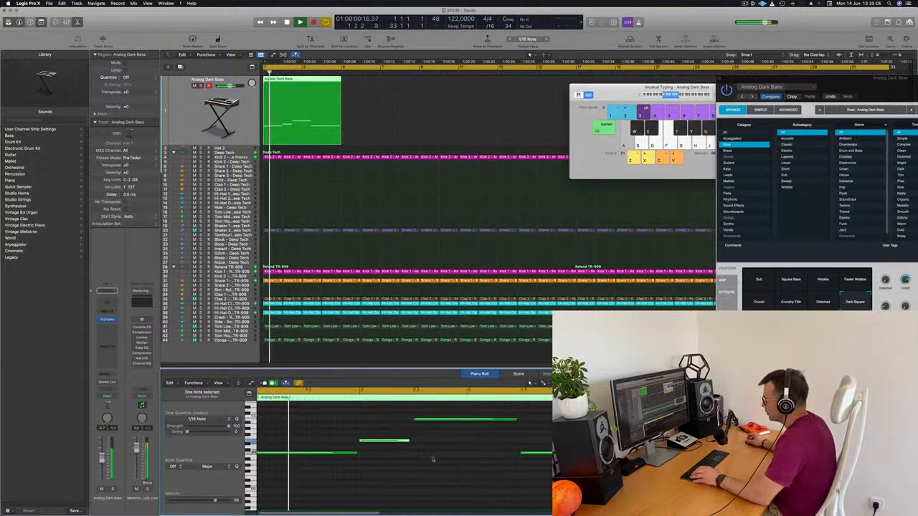
Replay the line, select all four bass notes, and lengthen them together by a tiny amount
{"action": "key", "text": "space"}
{"action": "key", "text": "space"}
{"action": "key", "text": "super+a"}
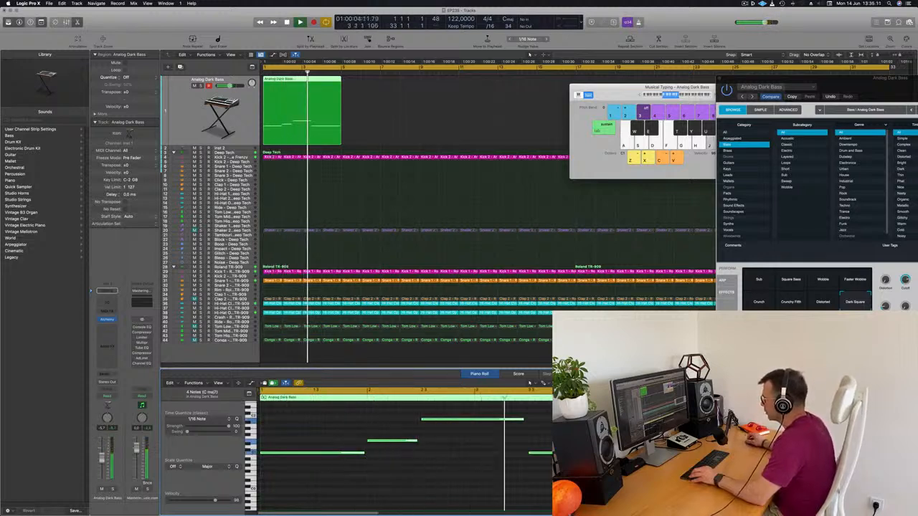
{"action": "left_click_drag", "start_coordinate": [522, 419], "coordinate": [524, 419]}
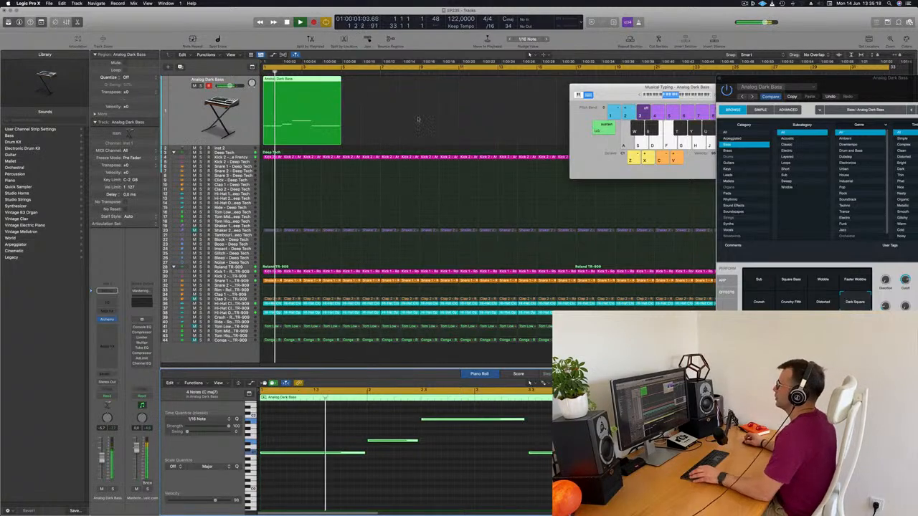
Copy the four-bar bass region to bar 5, set the cycle range to bars 1 to 9, and restart playback
{"action": "left_click_drag", "start_coordinate": [324, 85], "coordinate": [380, 86]}
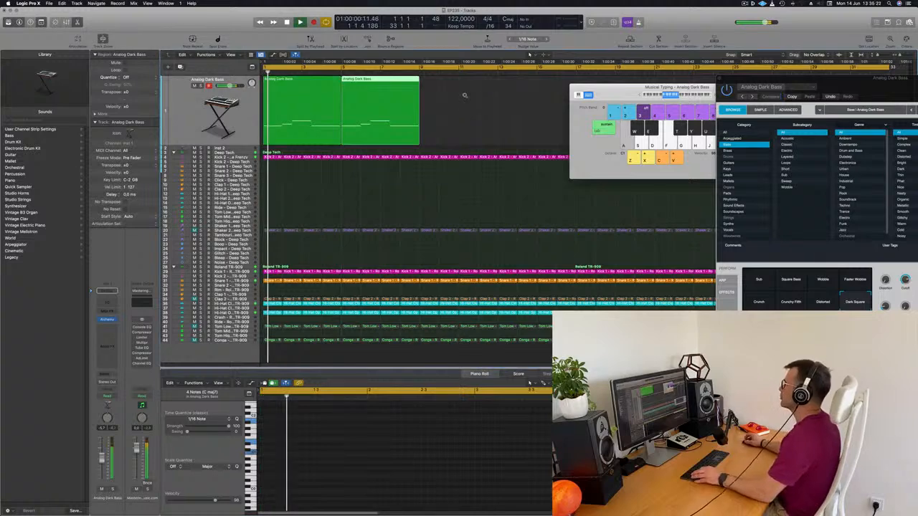
{"action": "left_click_drag", "start_coordinate": [445, 93], "coordinate": [274, 100]}
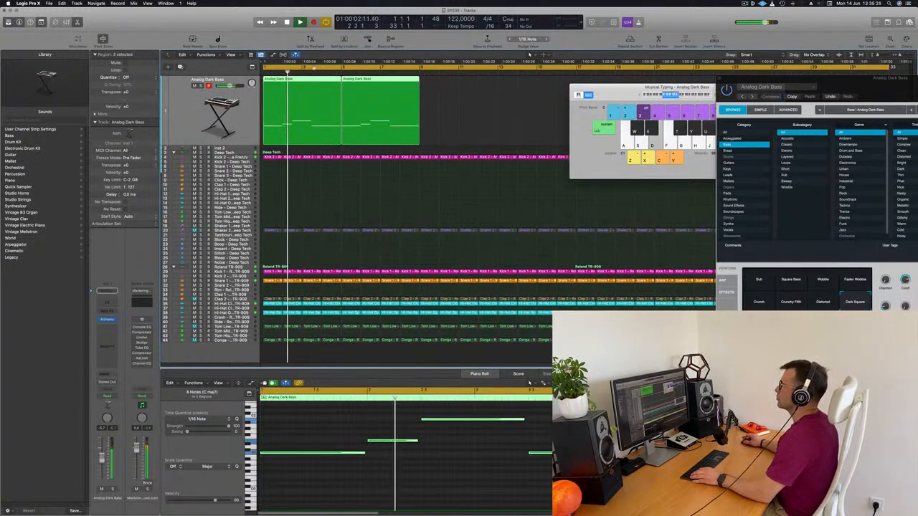
{"action": "left_click", "coordinate": [264, 68]}
{"action": "left_click_drag", "start_coordinate": [264, 68], "coordinate": [418, 68]}
{"action": "key", "text": "space"}
{"action": "key", "text": "space"}
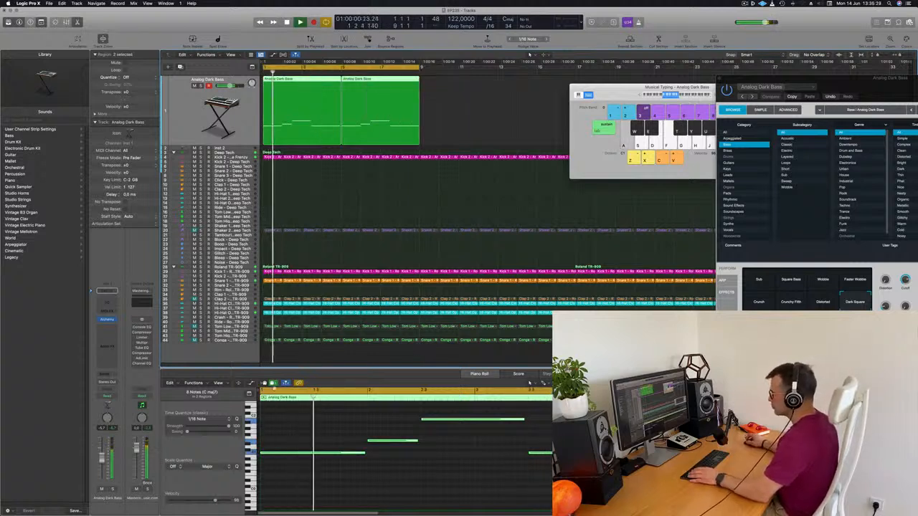
Show the whole first bass region in the Piano Roll, return to the start, and bring the Alchemy window back fully into view
{"action": "scroll", "coordinate": [289, 420], "scroll_direction": "down", "scroll_amount": 2}
{"action": "scroll", "coordinate": [291, 420], "scroll_direction": "up", "scroll_amount": 1}
{"action": "scroll", "coordinate": [307, 423], "scroll_direction": "down", "scroll_amount": 1}
{"action": "scroll", "coordinate": [311, 424], "scroll_direction": "down", "scroll_amount": 1}
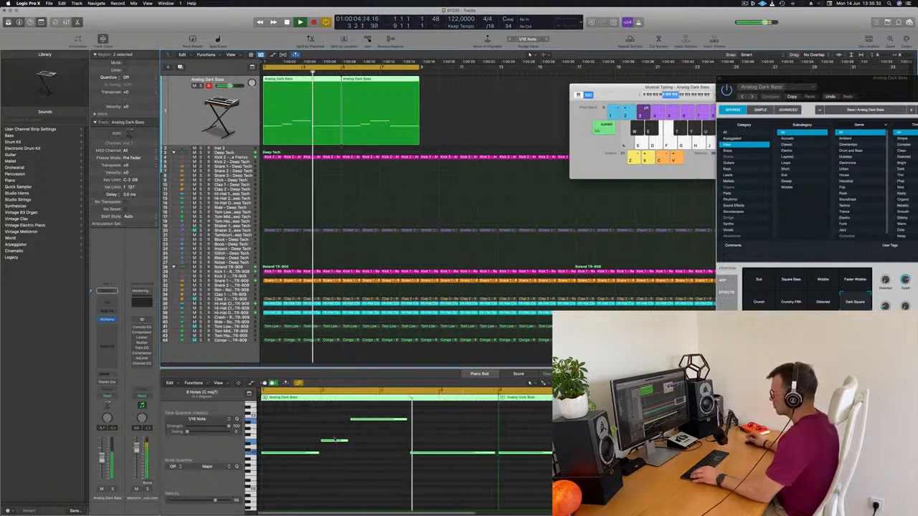
{"action": "key", "text": "Return"}
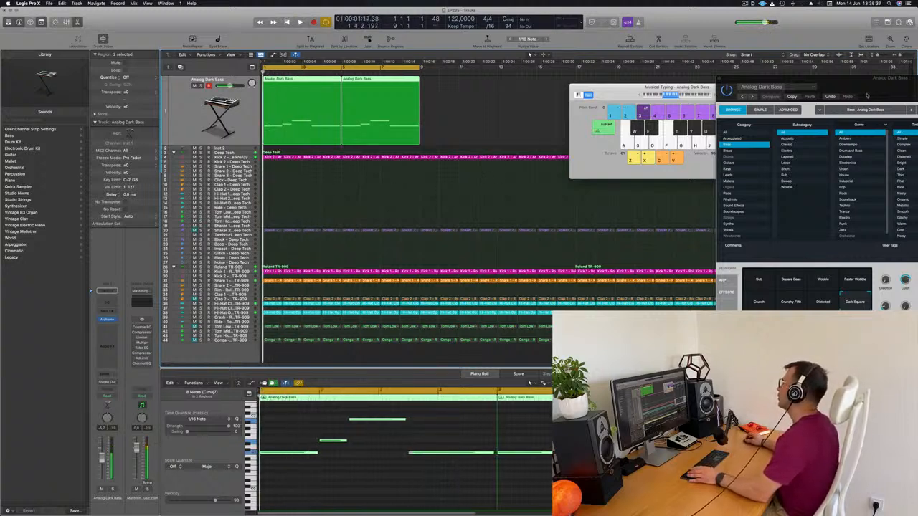
{"action": "left_click_drag", "start_coordinate": [877, 98], "coordinate": [594, 132]}
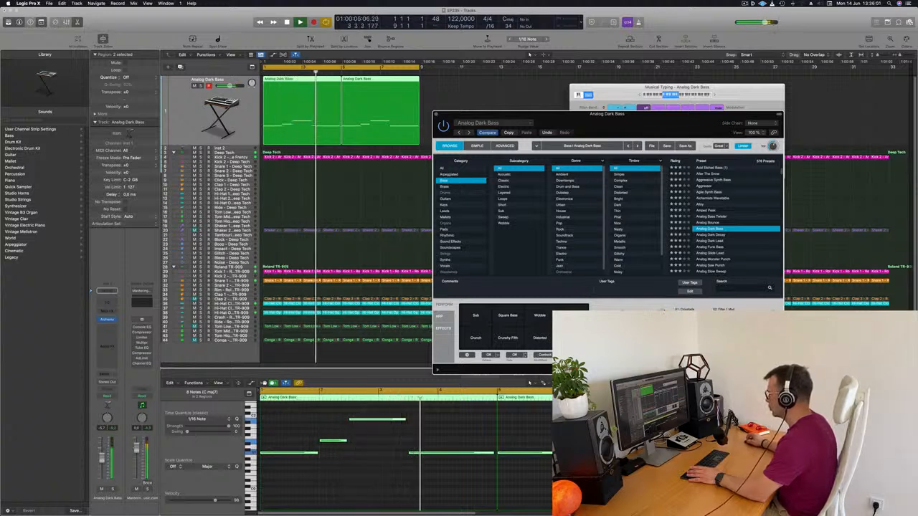
Replay the bass line, morph the Alchemy preset's performance pad to the Dark Square snapshot, and close the synth window
{"action": "key", "text": "Return"}
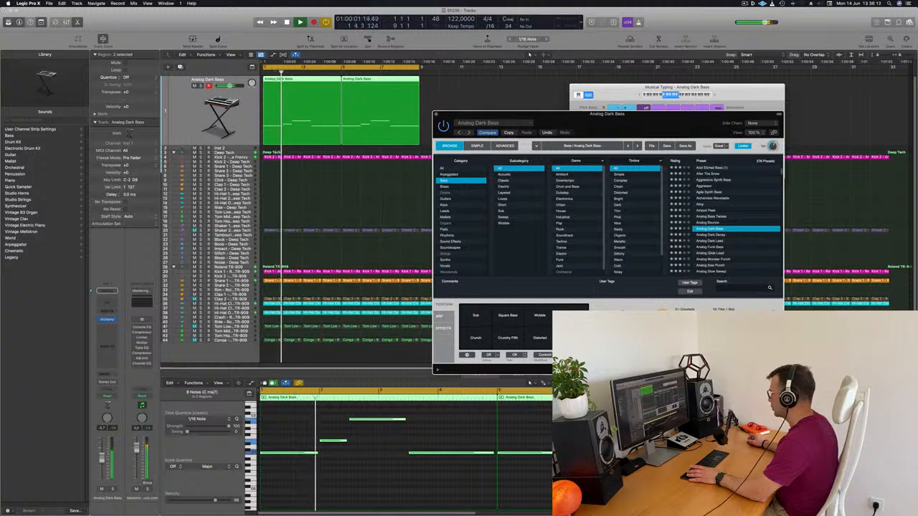
{"action": "key", "text": "Return"}
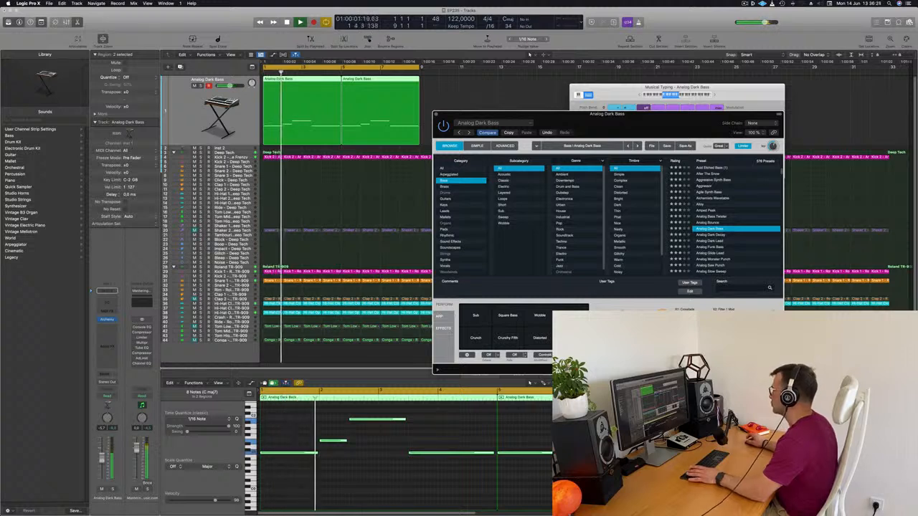
{"action": "left_click_drag", "start_coordinate": [675, 114], "coordinate": [717, 83]}
{"action": "left_click_drag", "start_coordinate": [521, 285], "coordinate": [615, 307]}
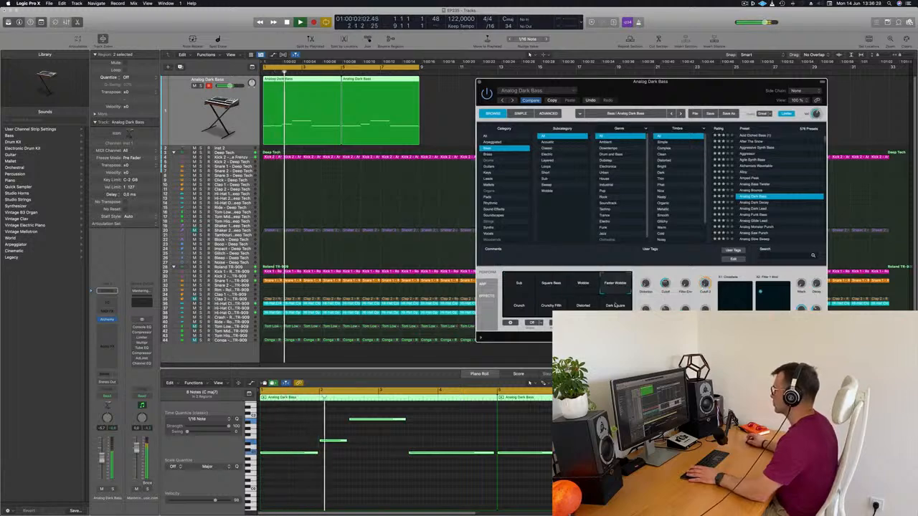
{"action": "left_click_drag", "start_coordinate": [695, 90], "coordinate": [669, 87]}
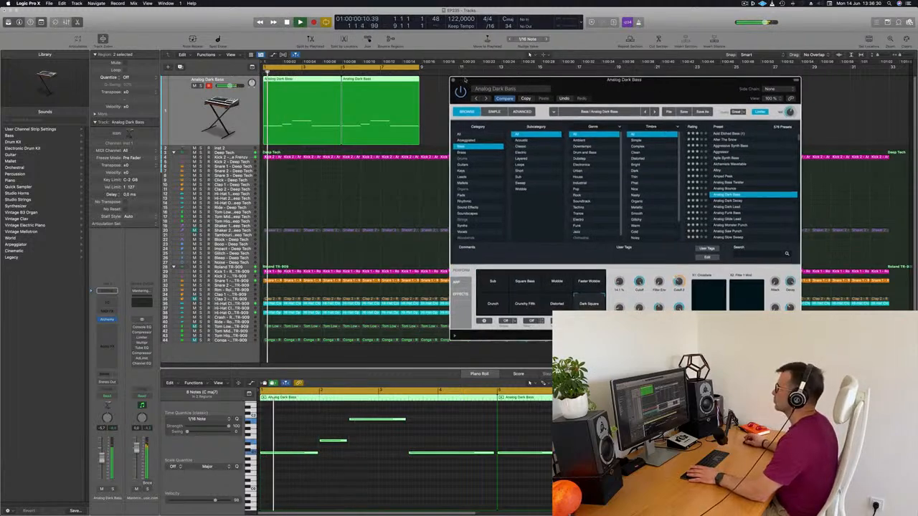
{"action": "key", "text": "super+w"}
{"action": "key", "text": "Return"}
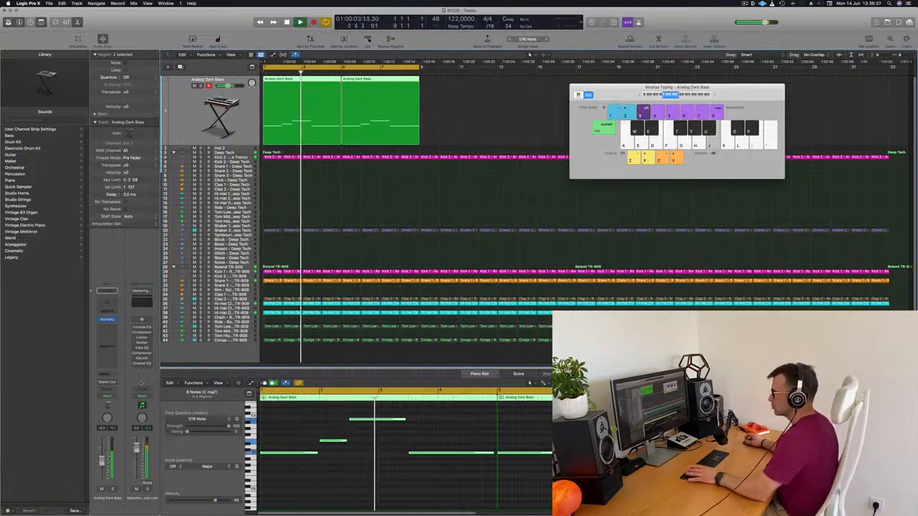
Add a send from the bass track to a free bus and insert SilverVerb on the resulting aux channel
{"action": "left_click", "coordinate": [107, 375]}
{"action": "mouse_move", "coordinate": [115, 383]}
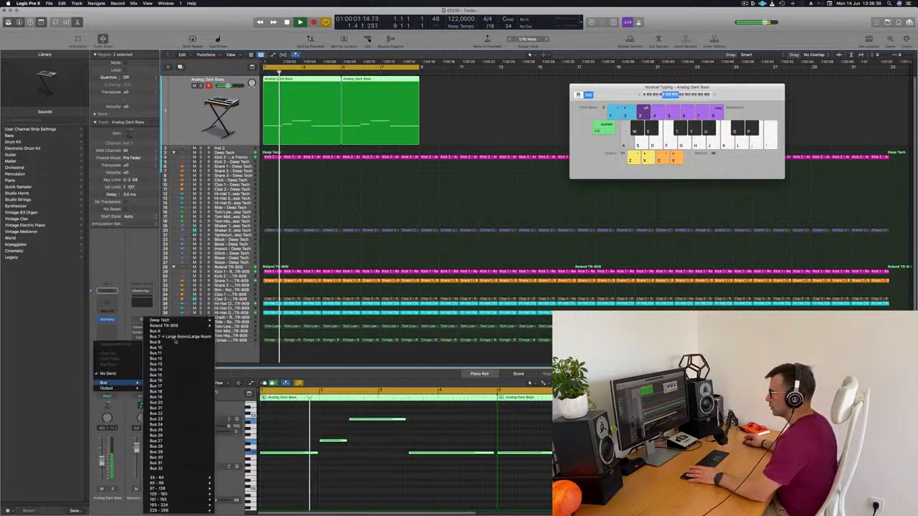
{"action": "left_click", "coordinate": [172, 342]}
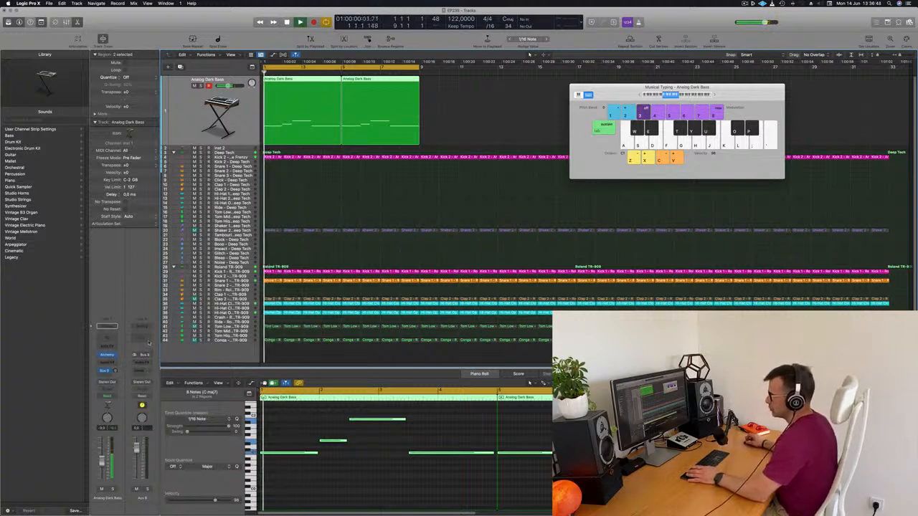
{"action": "left_click", "coordinate": [142, 362]}
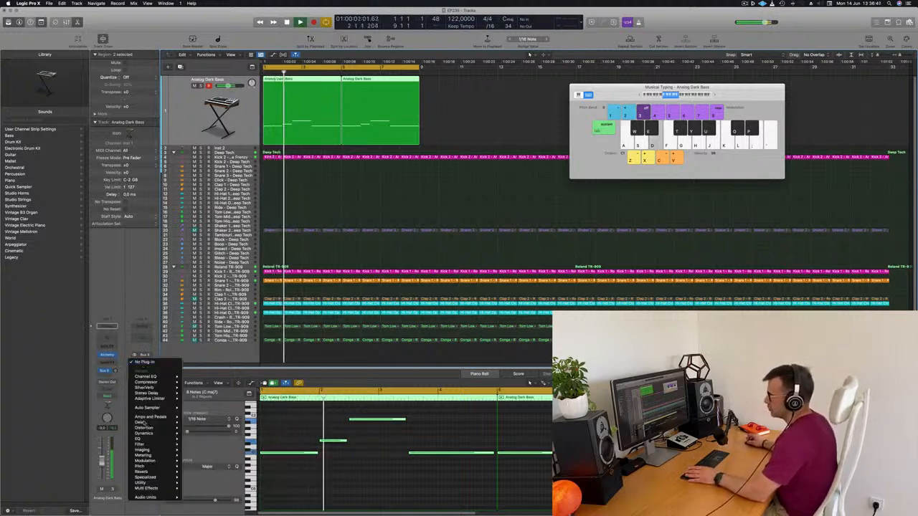
{"action": "left_click", "coordinate": [195, 387]}
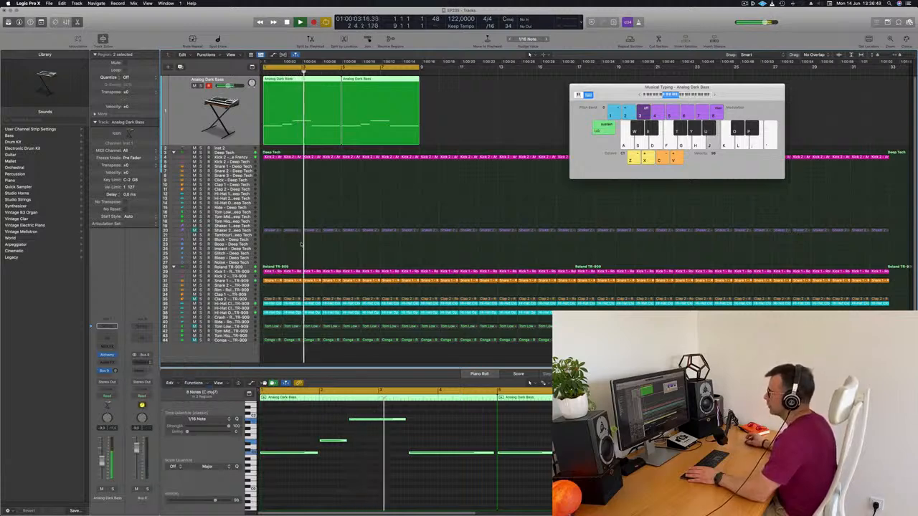
Load SilverVerb's grandiose preset, then set its size to 68 and its wet output to 100%
{"action": "left_click", "coordinate": [324, 93]}
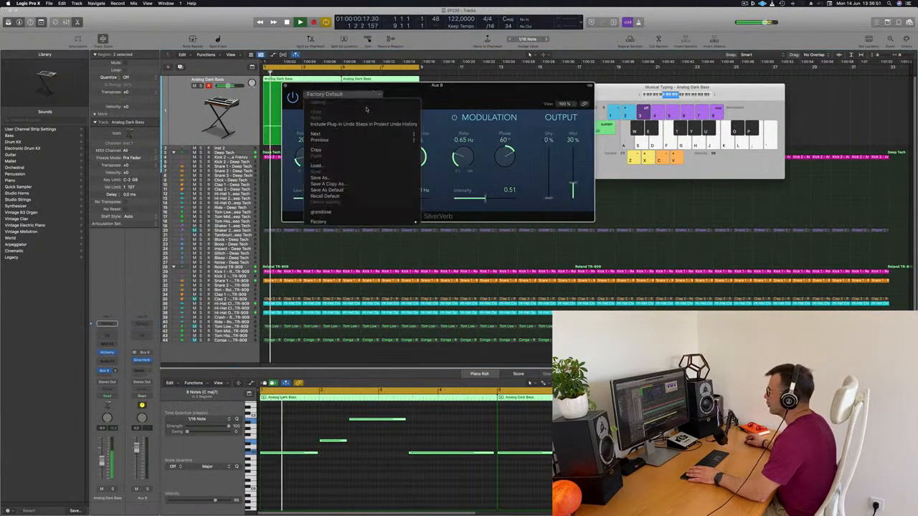
{"action": "left_click", "coordinate": [355, 212]}
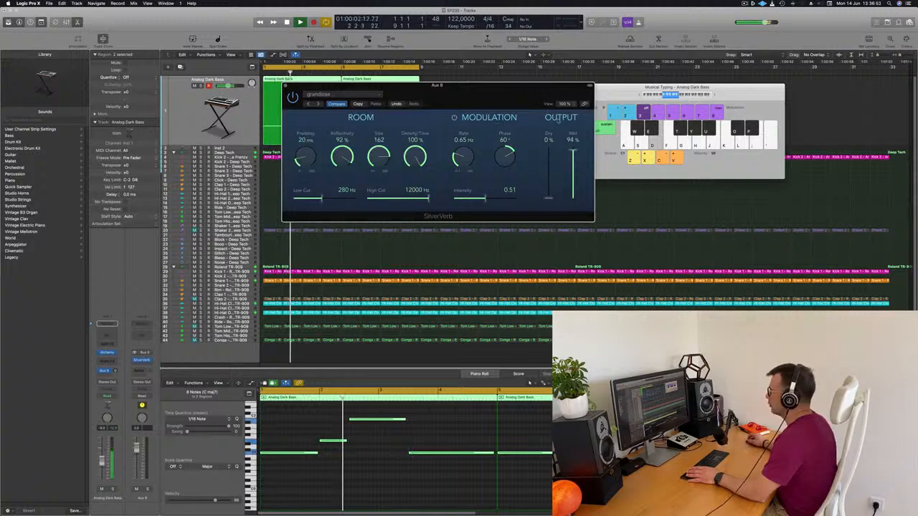
{"action": "key", "text": "space"}
{"action": "key", "text": "space"}
{"action": "left_click_drag", "start_coordinate": [380, 111], "coordinate": [378, 200]}
{"action": "key", "text": "space"}
{"action": "key", "text": "space"}
Raise the bass track's send level to the reverb bus while listening, and close SilverVerb
{"action": "left_click_drag", "start_coordinate": [116, 371], "coordinate": [120, 346]}
{"action": "key", "text": "space"}
{"action": "key", "text": "space"}
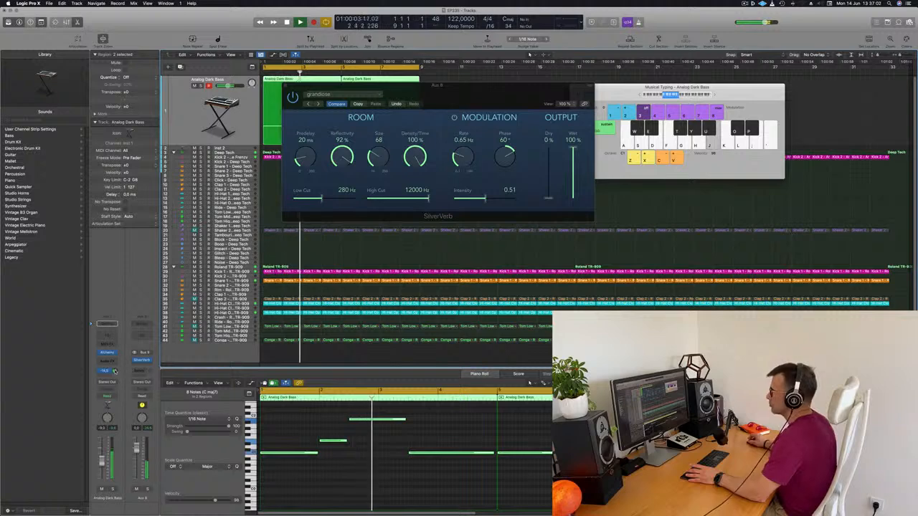
{"action": "left_click", "coordinate": [285, 86]}
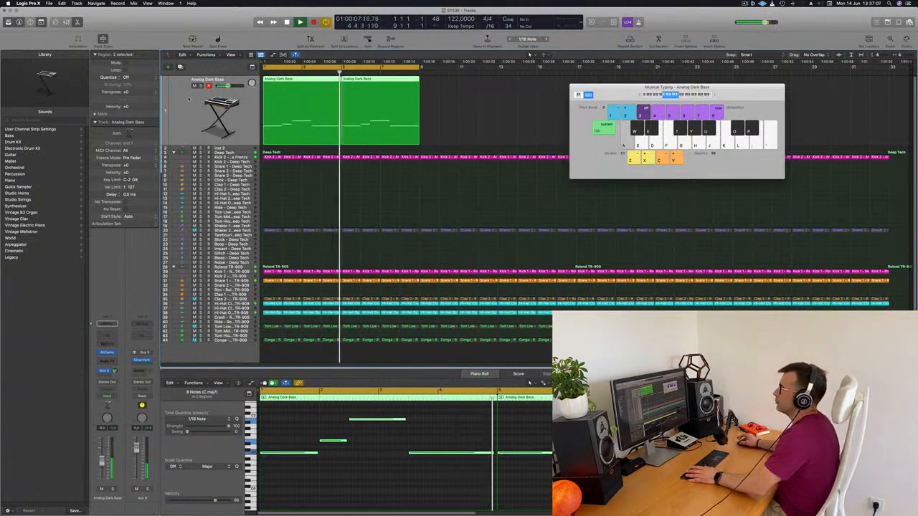
Restart playback and create a second track with the bass track's settings directly below it
{"action": "key", "text": "Return"}
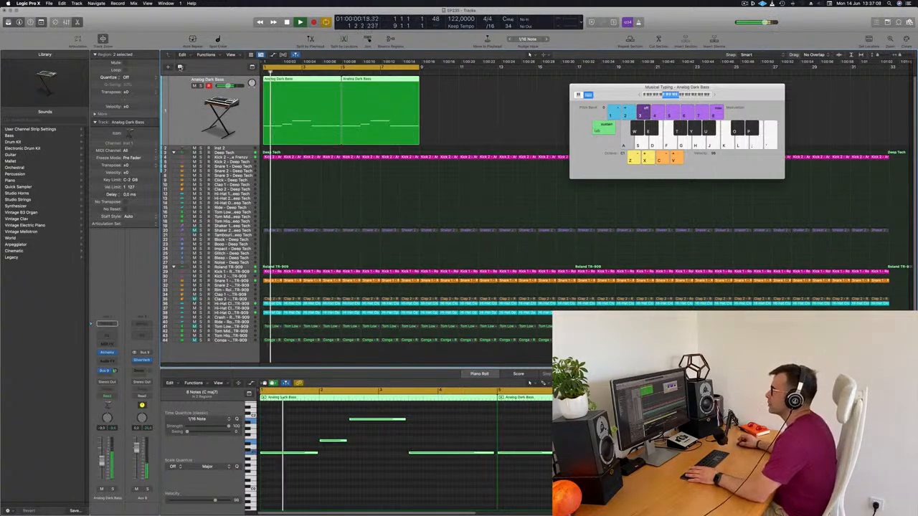
{"action": "left_click", "coordinate": [180, 67]}
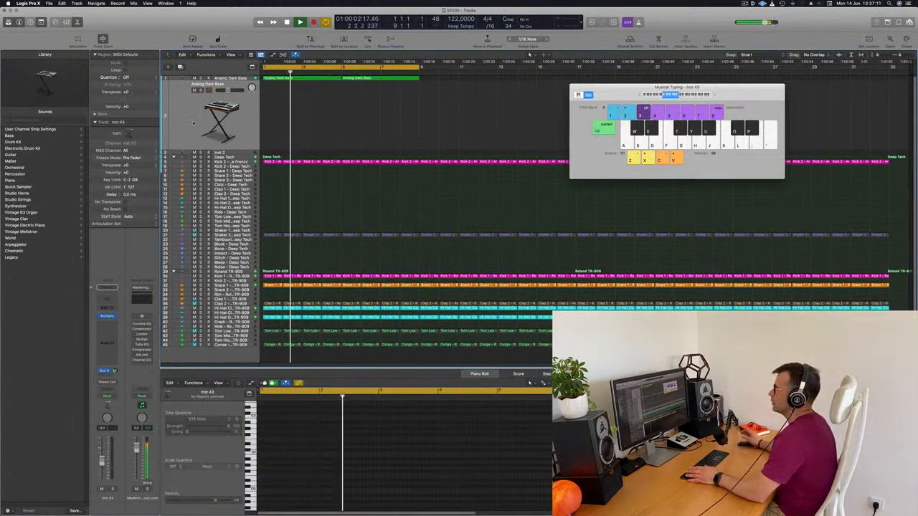
{"action": "key", "text": "Return"}
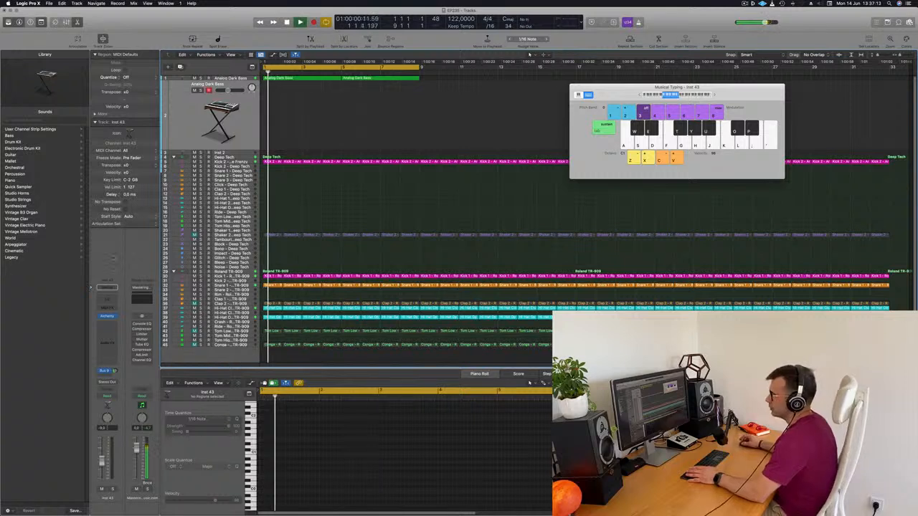
Replace Alchemy with LennarDigital's Sylenth1 as the instrument on the new track
{"action": "left_click", "coordinate": [114, 316]}
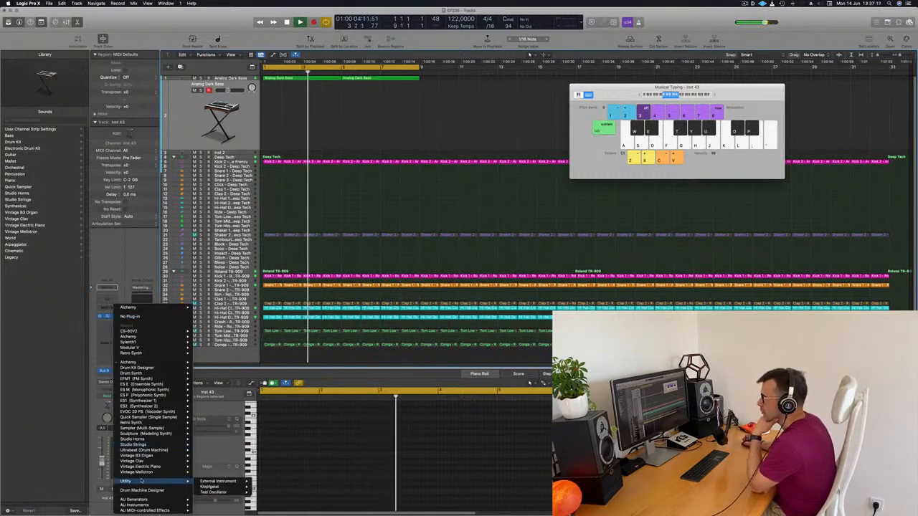
{"action": "mouse_move", "coordinate": [141, 505]}
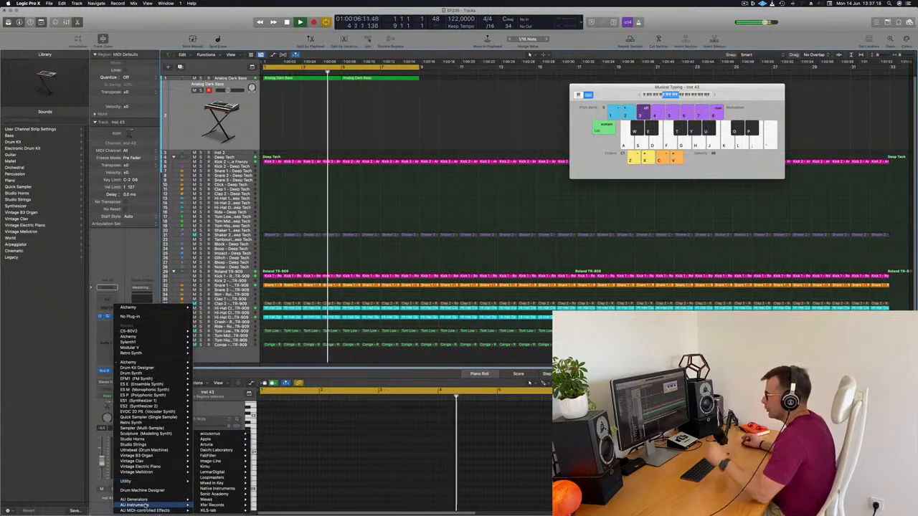
{"action": "mouse_move", "coordinate": [209, 467]}
{"action": "mouse_move", "coordinate": [265, 472]}
{"action": "left_click", "coordinate": [302, 472]}
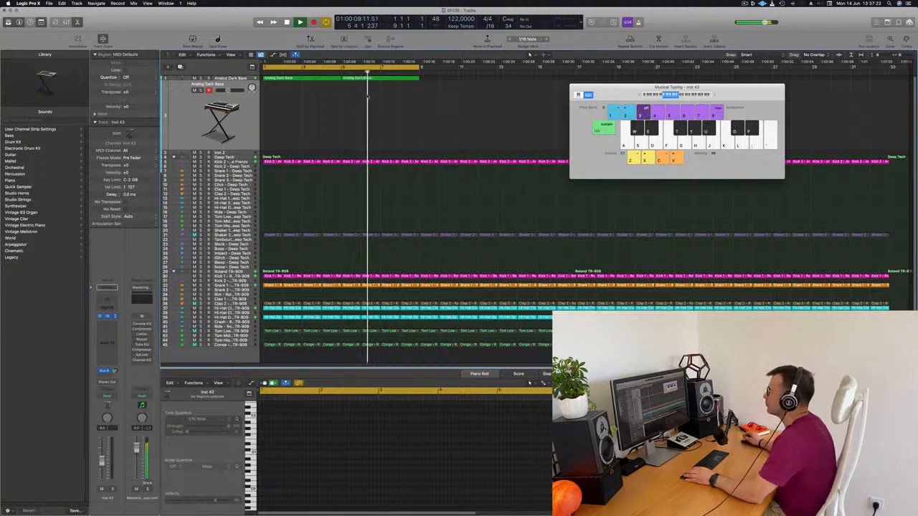
{"action": "left_click_drag", "start_coordinate": [456, 93], "coordinate": [523, 91]}
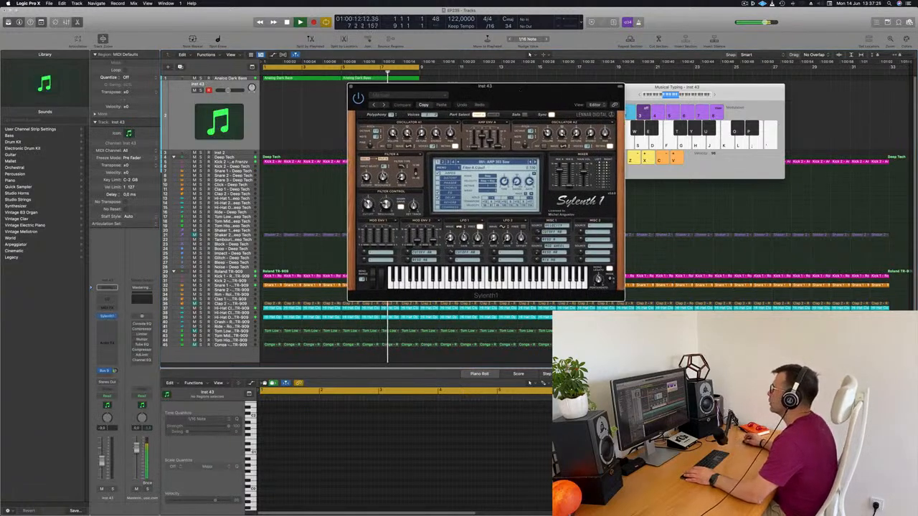
Load the factory bank in Sylenth1 that starts with ARP - Acid Thing 1, and move the synth window clear of the regions
{"action": "left_click", "coordinate": [440, 168]}
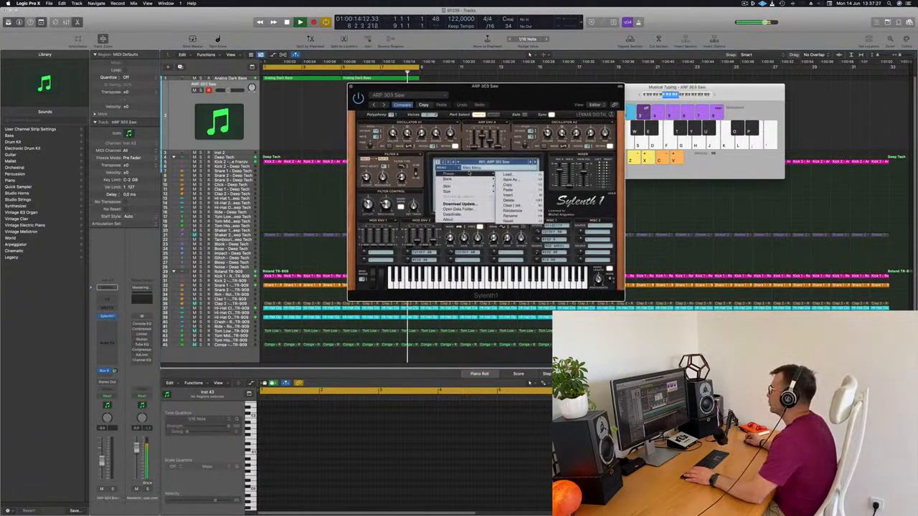
{"action": "mouse_move", "coordinate": [469, 179]}
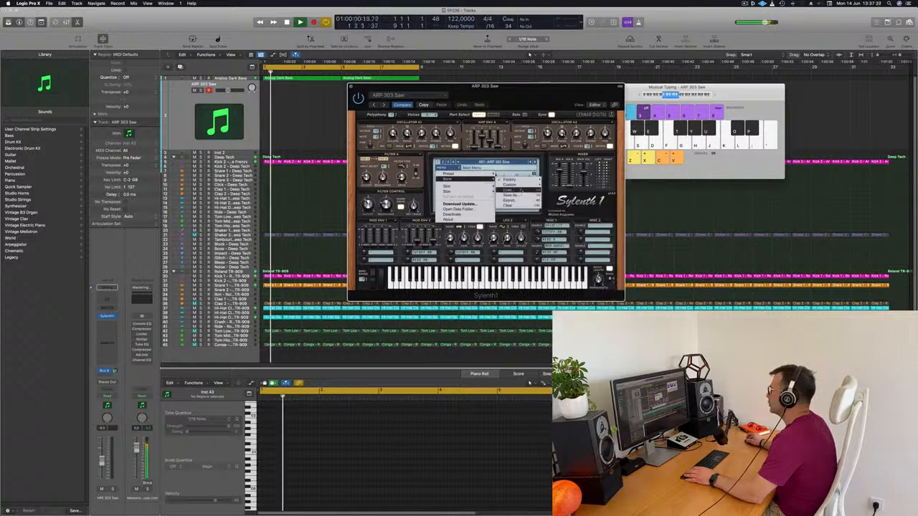
{"action": "mouse_move", "coordinate": [511, 179]}
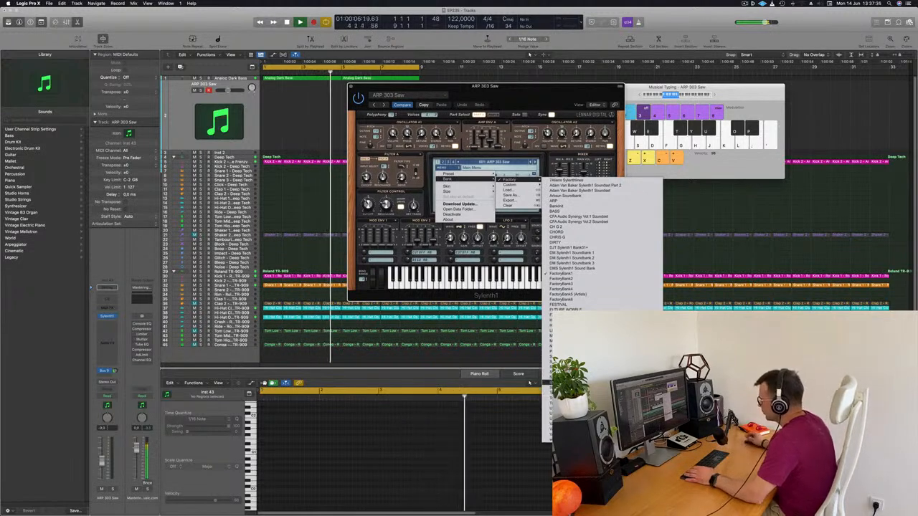
{"action": "left_click", "coordinate": [574, 382]}
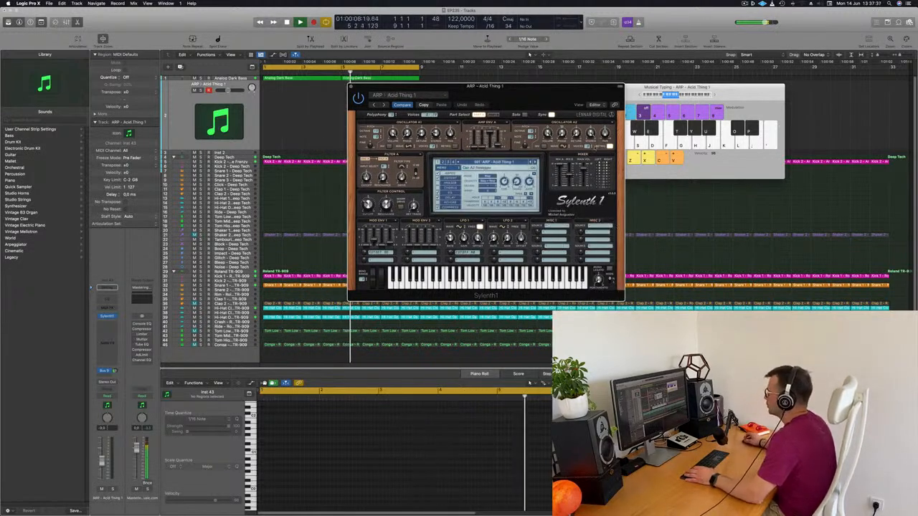
{"action": "left_click_drag", "start_coordinate": [545, 86], "coordinate": [686, 101]}
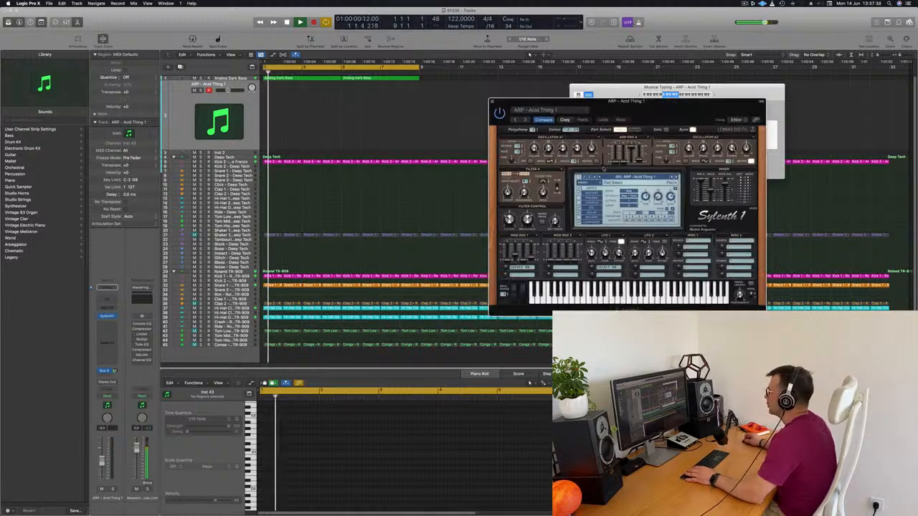
Browse the bank's lead and pad presets through to the plucks and load PLUCK - 4AM
{"action": "left_click", "coordinate": [627, 177]}
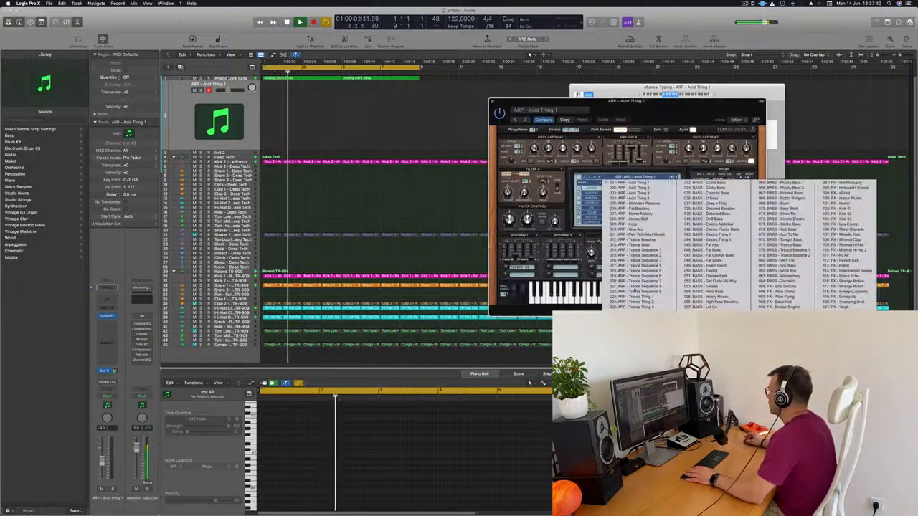
{"action": "left_click", "coordinate": [584, 177]}
{"action": "left_click", "coordinate": [628, 177]}
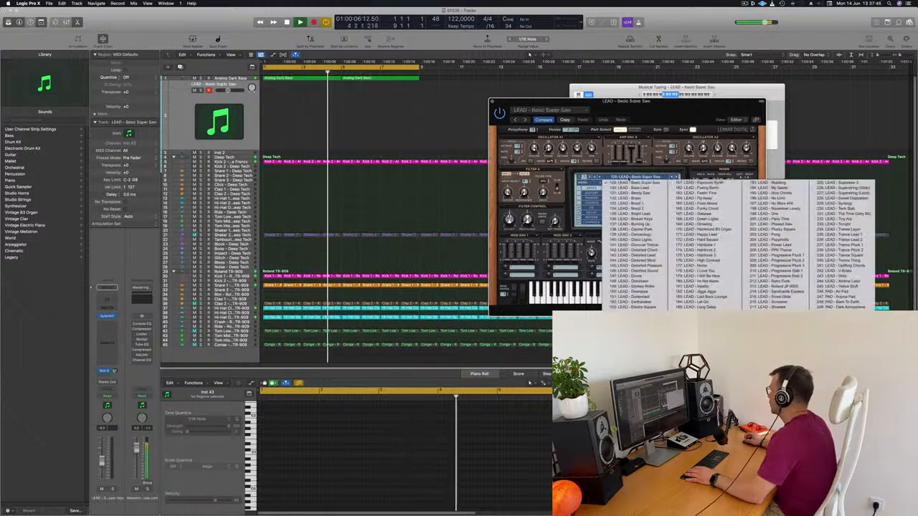
{"action": "left_click", "coordinate": [584, 177]}
{"action": "left_click", "coordinate": [628, 177]}
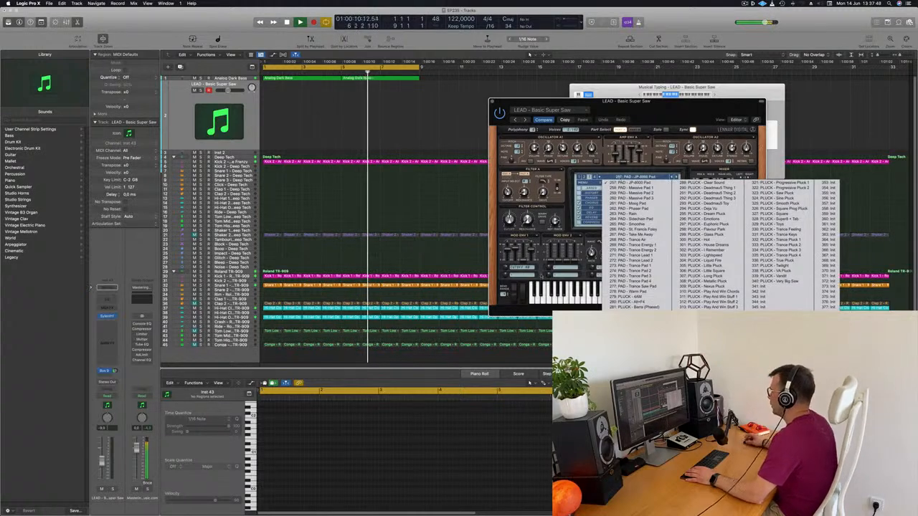
{"action": "left_click", "coordinate": [634, 295]}
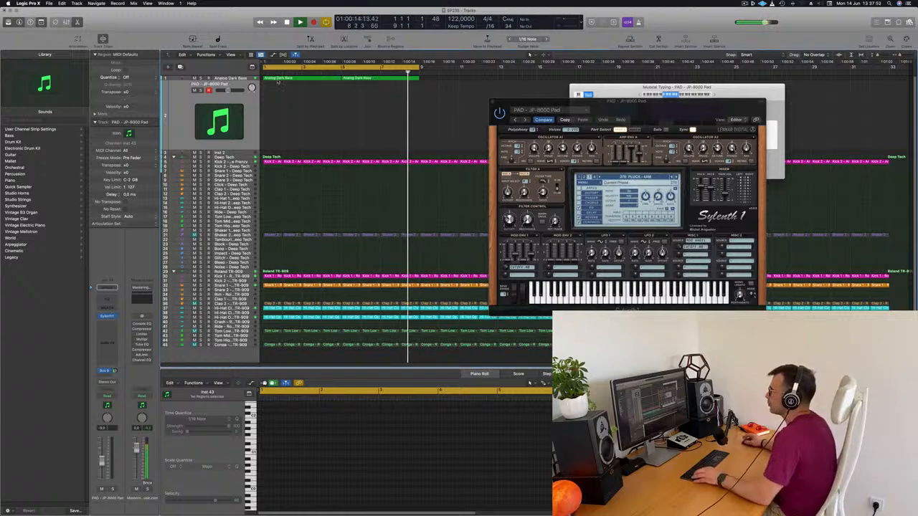
Copy the first bass region to the pluck track and reduce its notes to a one-bar, three-note chord in bar 1
{"action": "left_click", "coordinate": [277, 81]}
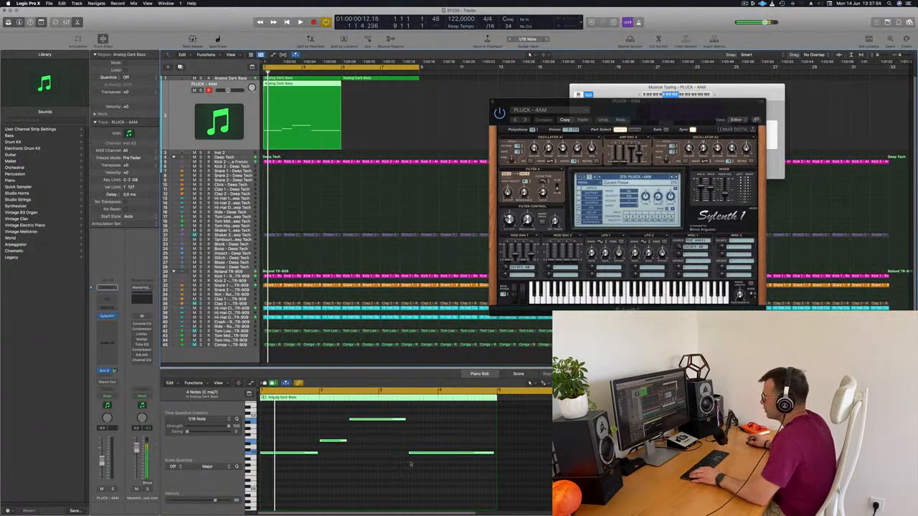
{"action": "left_click", "coordinate": [335, 440]}
{"action": "left_click_drag", "start_coordinate": [332, 441], "coordinate": [273, 446]}
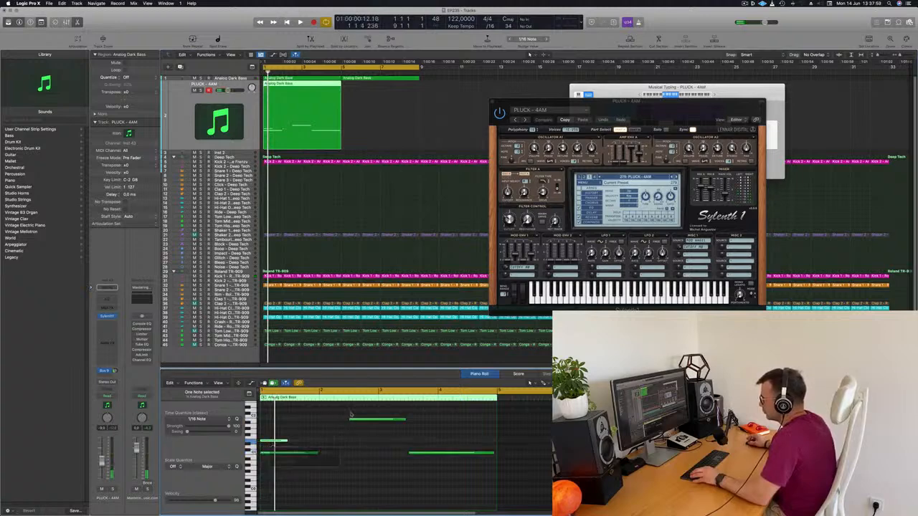
{"action": "left_click_drag", "start_coordinate": [380, 420], "coordinate": [316, 452]}
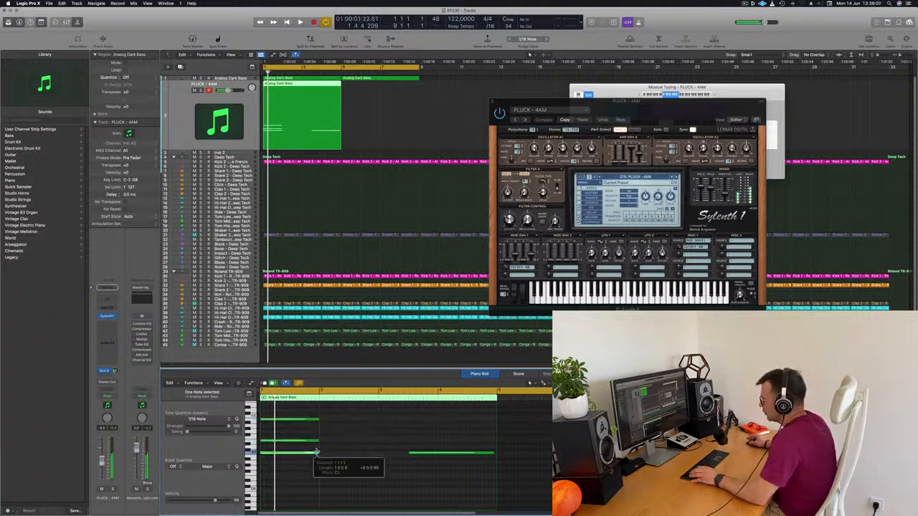
{"action": "key", "text": "space"}
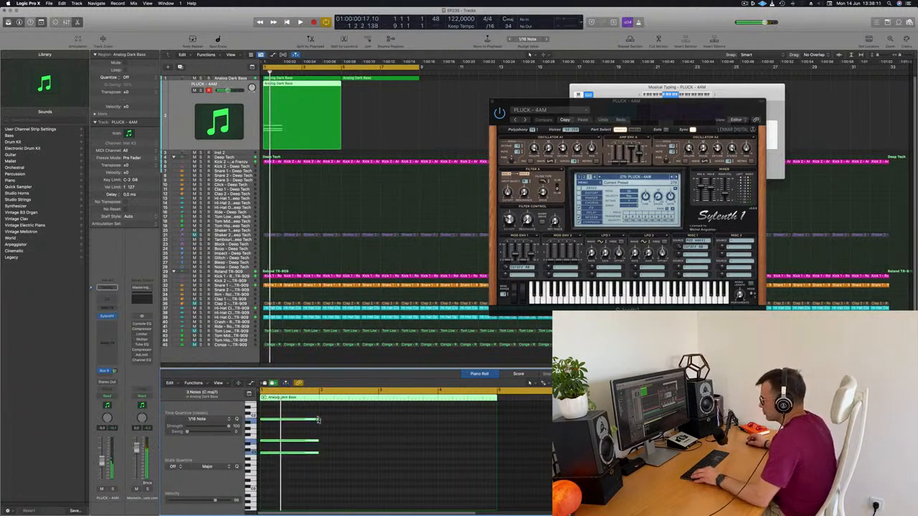
Shorten the chord to a quarter of a bar and repeat it to fill bar 1 with four chords
{"action": "key", "text": "space"}
{"action": "left_click_drag", "start_coordinate": [272, 427], "coordinate": [261, 456]}
{"action": "key", "text": "space"}
{"action": "key", "text": "space"}
{"action": "left_click_drag", "start_coordinate": [271, 422], "coordinate": [301, 424]}
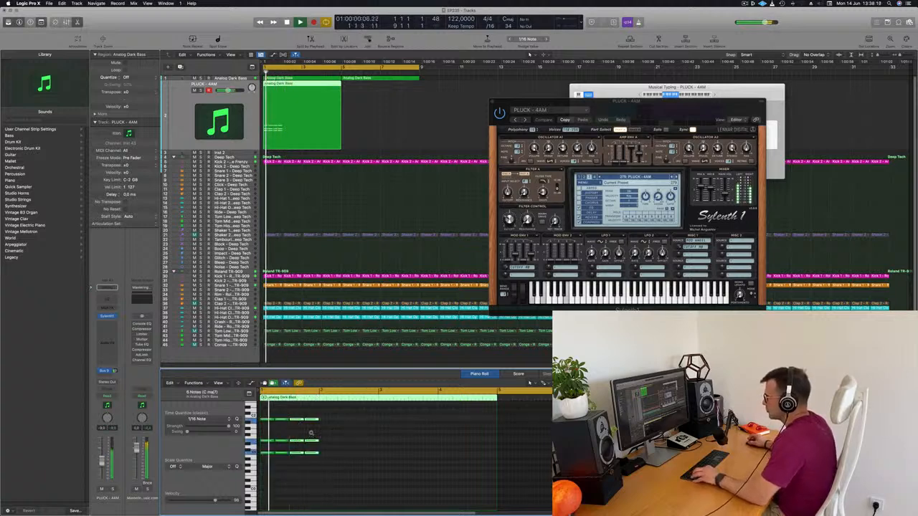
{"action": "scroll", "coordinate": [327, 433], "scroll_direction": "up", "scroll_amount": 3}
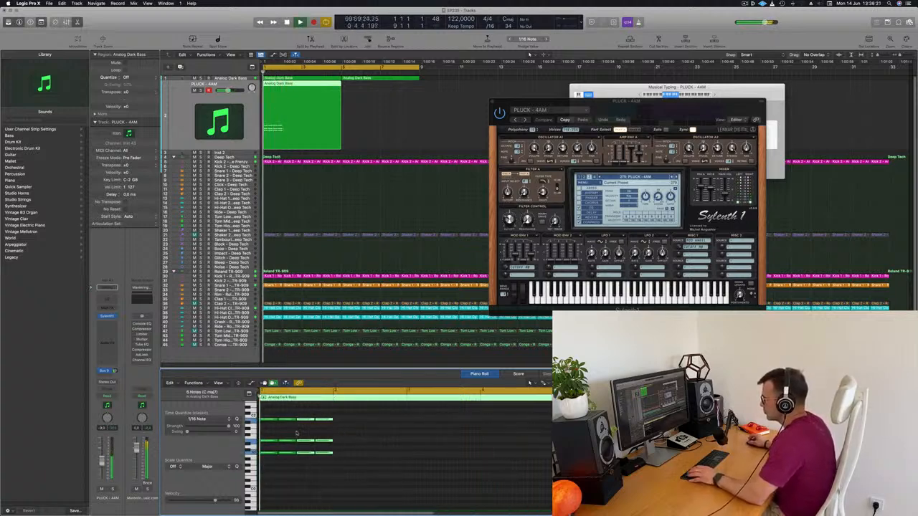
Halve the length of the four chords in bar 1, duplicate them into the gaps for eight evenly spaced chords, and play the result
{"action": "left_click_drag", "start_coordinate": [265, 410], "coordinate": [349, 473]}
{"action": "key", "text": "space"}
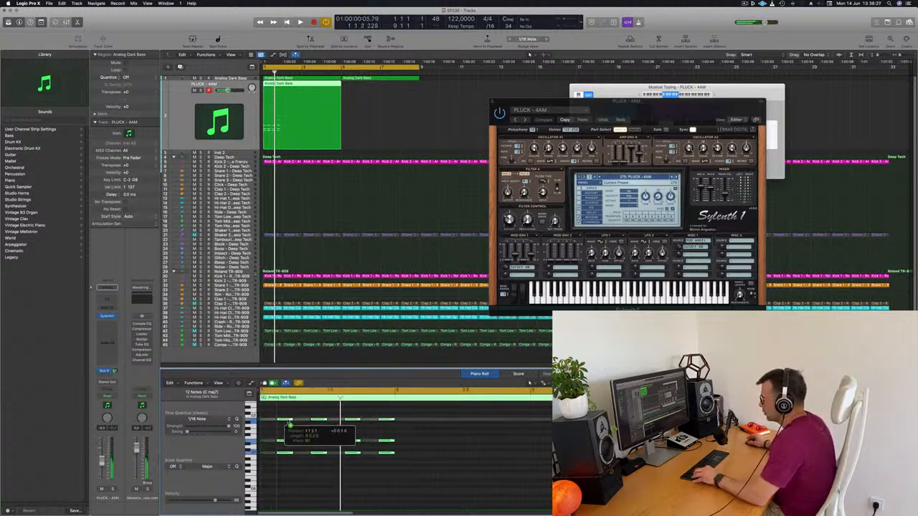
{"action": "key", "text": "space"}
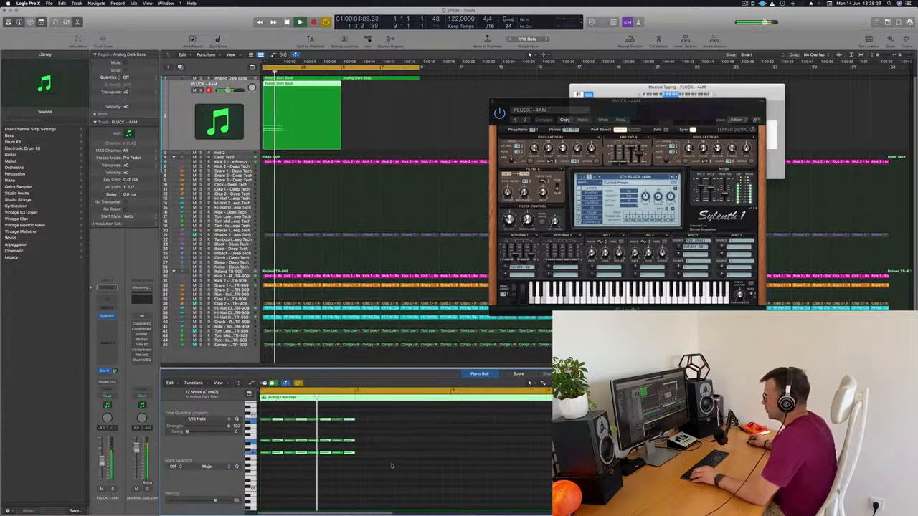
{"action": "scroll", "coordinate": [391, 463], "scroll_direction": "up", "scroll_amount": 1}
{"action": "key", "text": "space"}
{"action": "key", "text": "space"}
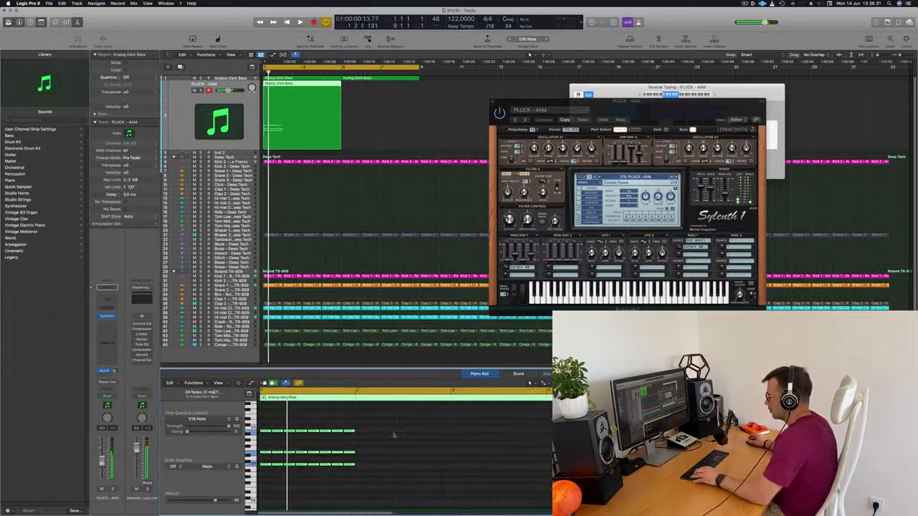
{"action": "scroll", "coordinate": [393, 434], "scroll_direction": "down", "scroll_amount": 2}
{"action": "key", "text": "space"}
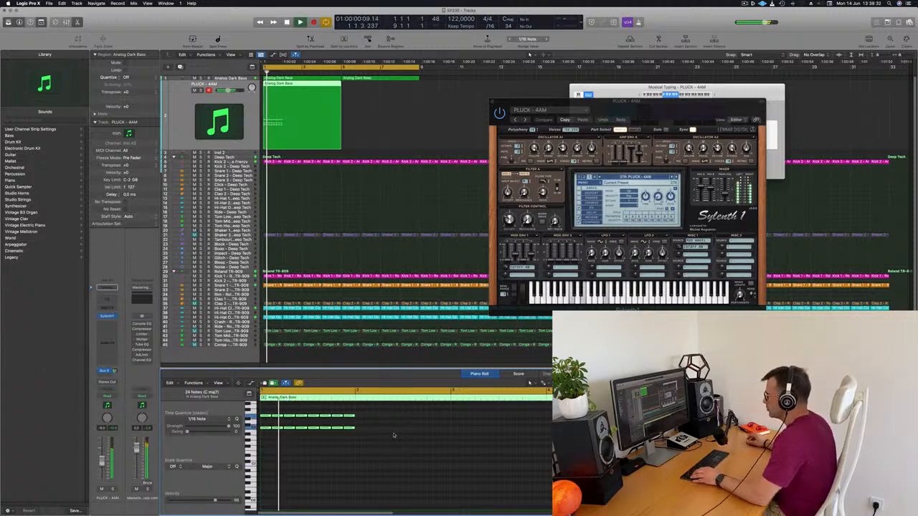
{"action": "scroll", "coordinate": [394, 446], "scroll_direction": "down", "scroll_amount": 2}
{"action": "key", "text": "space"}
{"action": "key", "text": "space"}
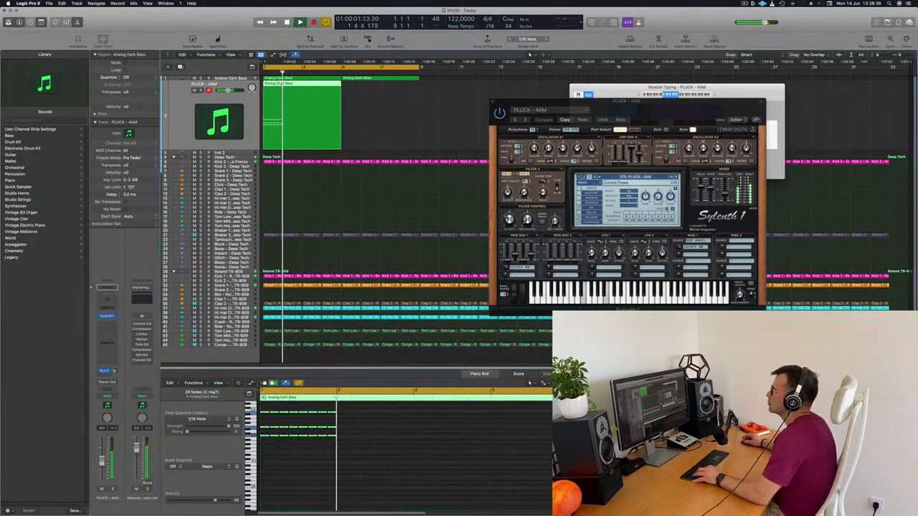
Split the pluck region at bar 2 and delete the empty part after it, keeping a one-bar region
{"action": "double_click", "coordinate": [282, 87]}
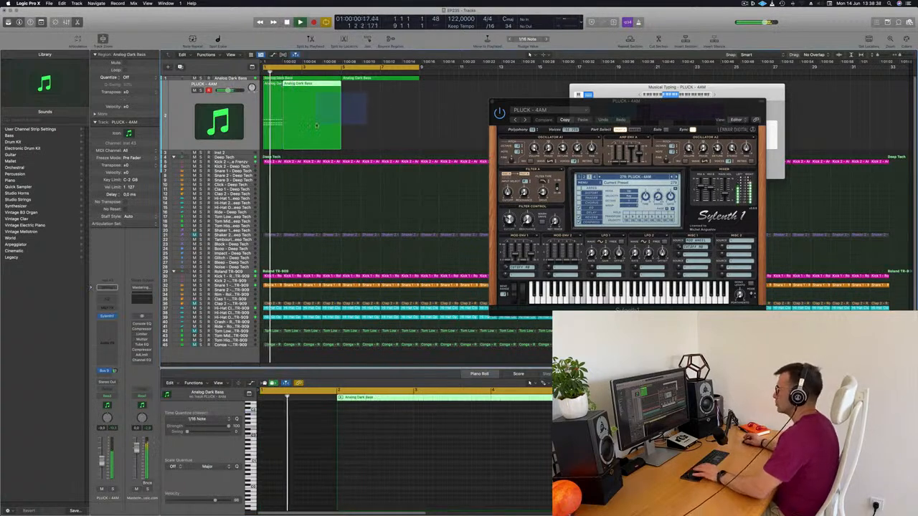
{"action": "key", "text": "Delete"}
{"action": "left_click", "coordinate": [271, 114]}
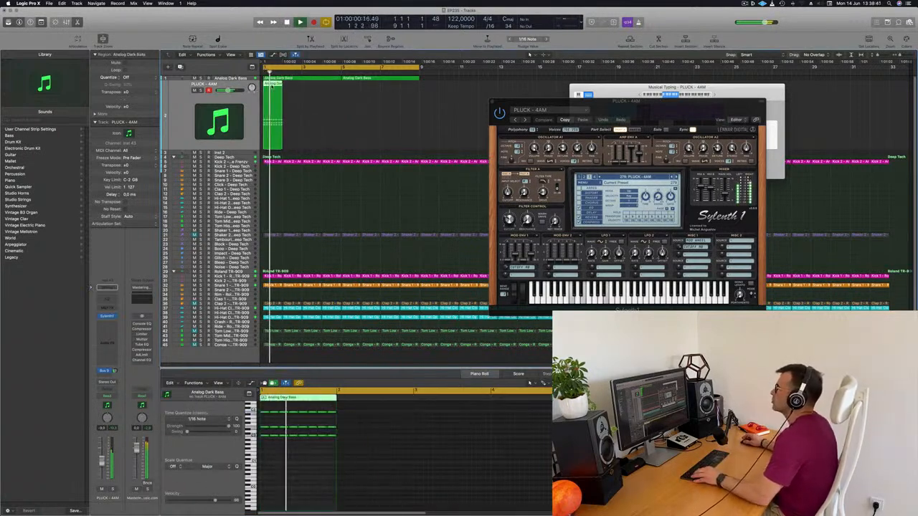
Duplicate the one-bar pluck region so that it fills bars 1 to 4
{"action": "left_click_drag", "start_coordinate": [272, 86], "coordinate": [295, 90]}
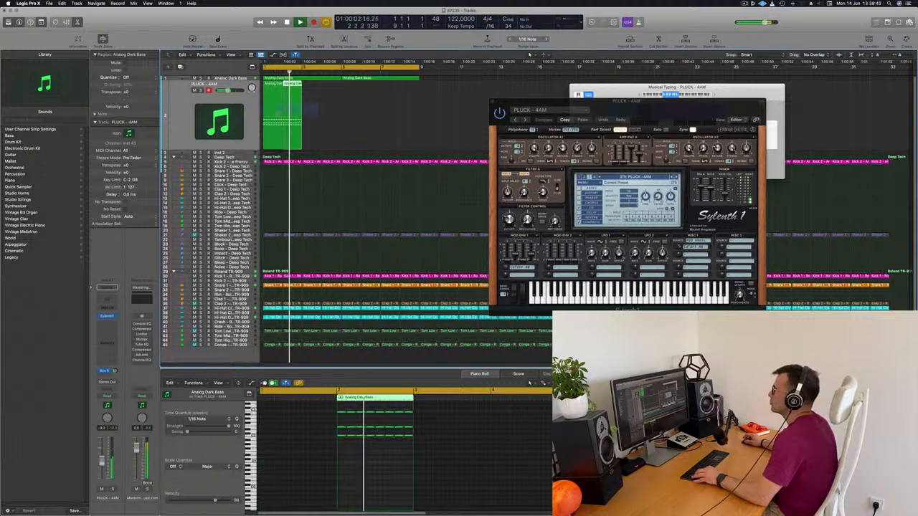
{"action": "key", "text": "z"}
{"action": "key", "text": "z"}
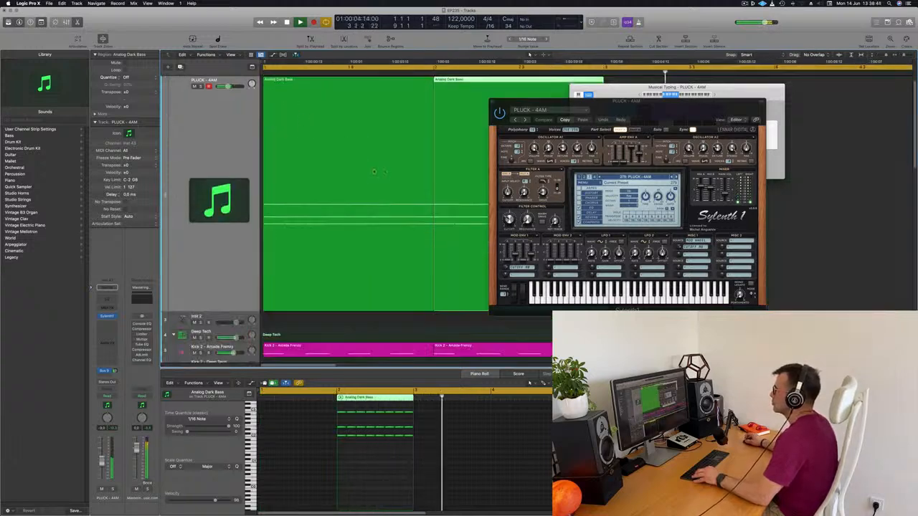
{"action": "scroll", "coordinate": [373, 170], "scroll_direction": "up", "scroll_amount": 2}
{"action": "key", "text": "space"}
{"action": "key", "text": "space"}
{"action": "left_click_drag", "start_coordinate": [356, 138], "coordinate": [332, 102]}
{"action": "key", "text": "space"}
{"action": "key", "text": "space"}
Move the Sylenth1 window closer to the regions and browse the pluck presets past Alt+F4 to load PLUCK - Basic Progressive 1
{"action": "left_click_drag", "start_coordinate": [659, 109], "coordinate": [538, 122]}
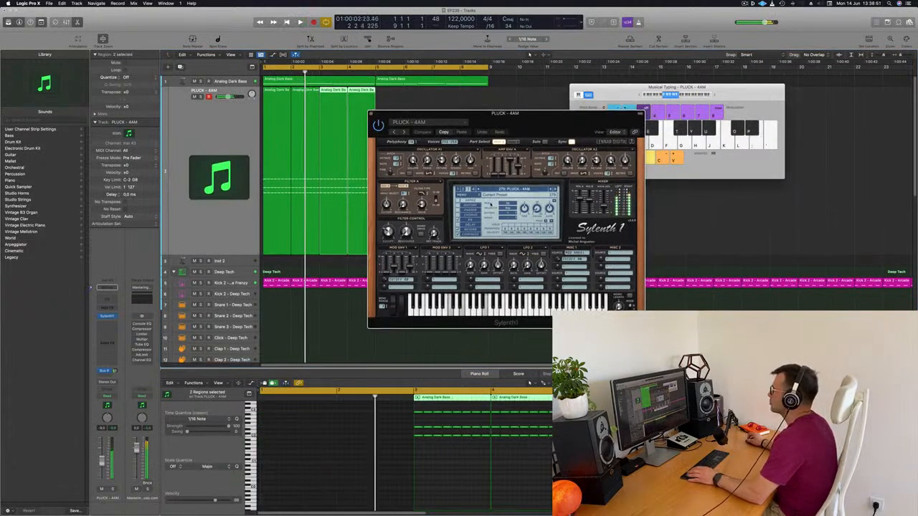
{"action": "left_click", "coordinate": [555, 190]}
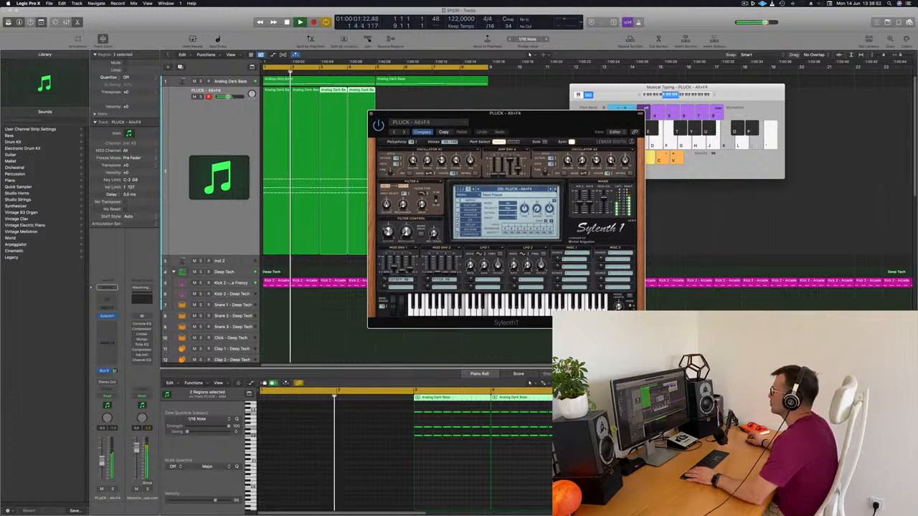
{"action": "left_click", "coordinate": [555, 189]}
{"action": "left_click", "coordinate": [555, 189]}
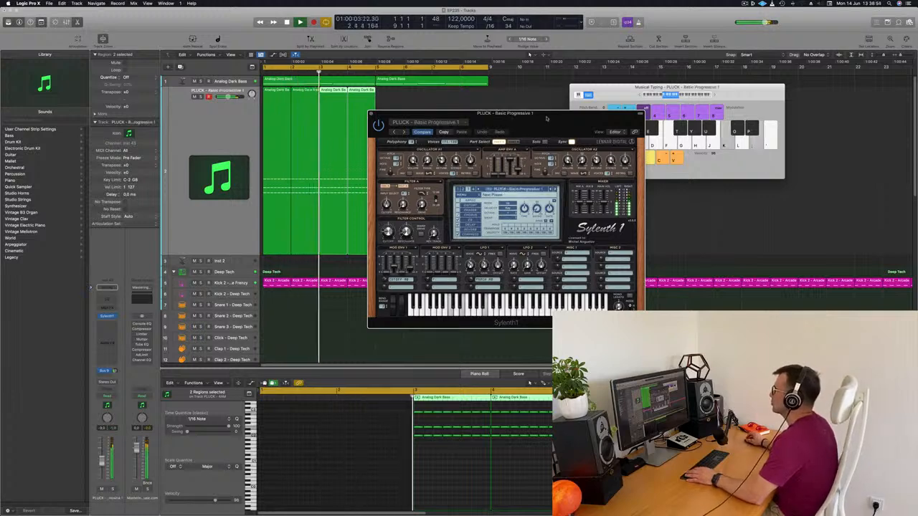
Copy the four one-bar pluck regions to bars 5 to 8, moving the synth window out of the way
{"action": "left_click_drag", "start_coordinate": [488, 113], "coordinate": [557, 117]}
{"action": "left_click_drag", "start_coordinate": [400, 123], "coordinate": [385, 99]}
{"action": "left_click_drag", "start_coordinate": [606, 120], "coordinate": [588, 143]}
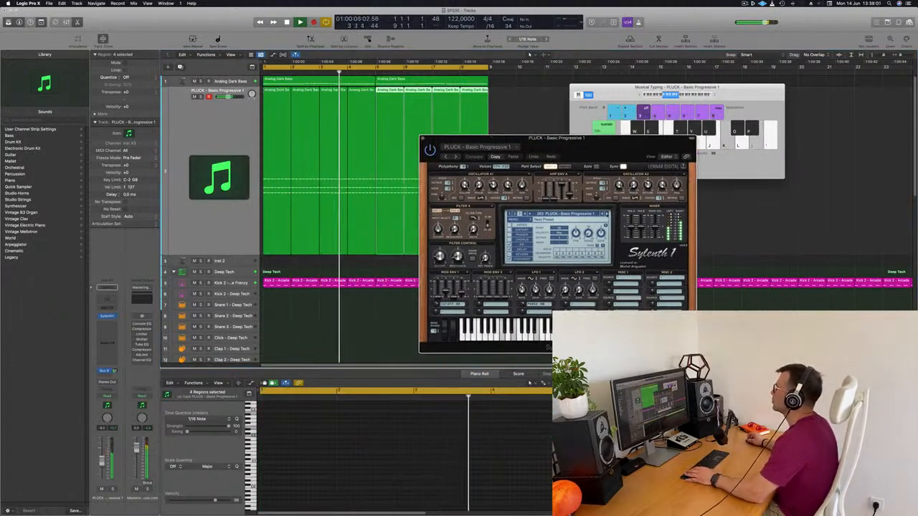
Audition the following pluck presets during playback, load PLUCK - Deadmau5 Thing 2, and close the Sylenth1 window
{"action": "left_click", "coordinate": [607, 213]}
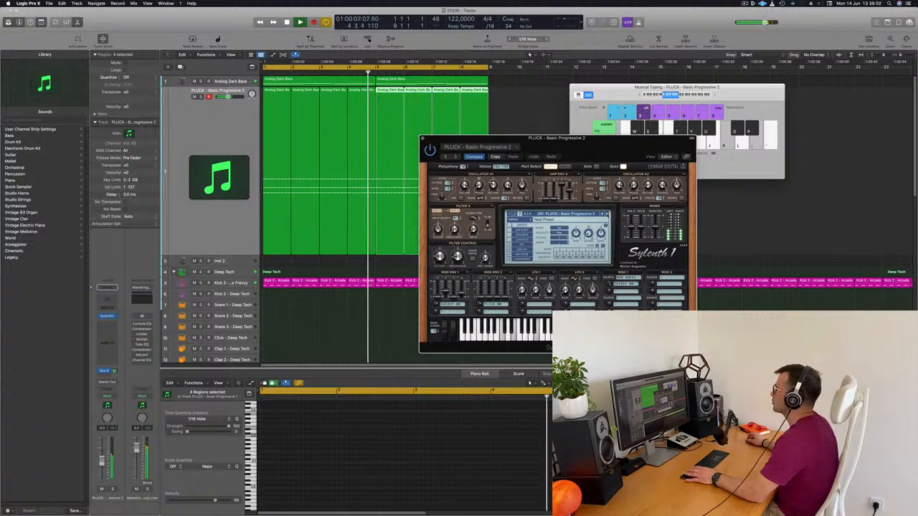
{"action": "left_click", "coordinate": [607, 214]}
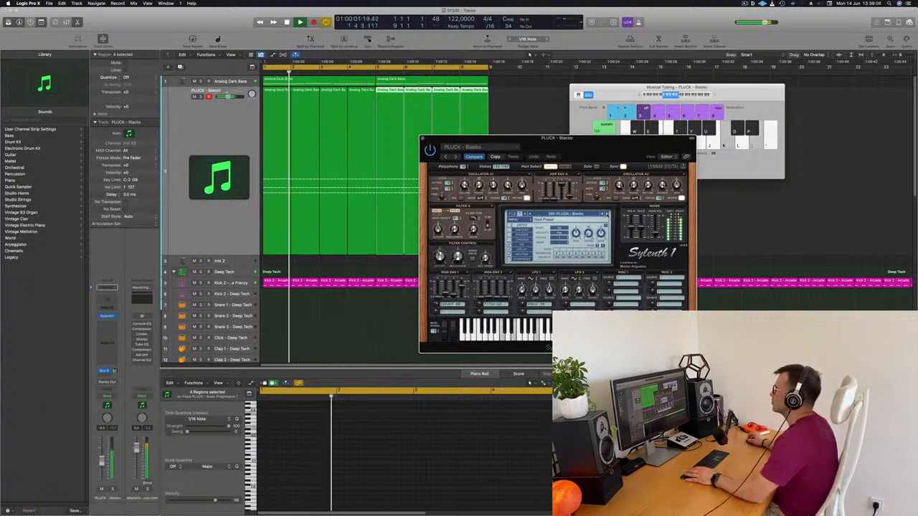
{"action": "left_click", "coordinate": [607, 214]}
{"action": "left_click", "coordinate": [606, 214]}
{"action": "left_click", "coordinate": [606, 214]}
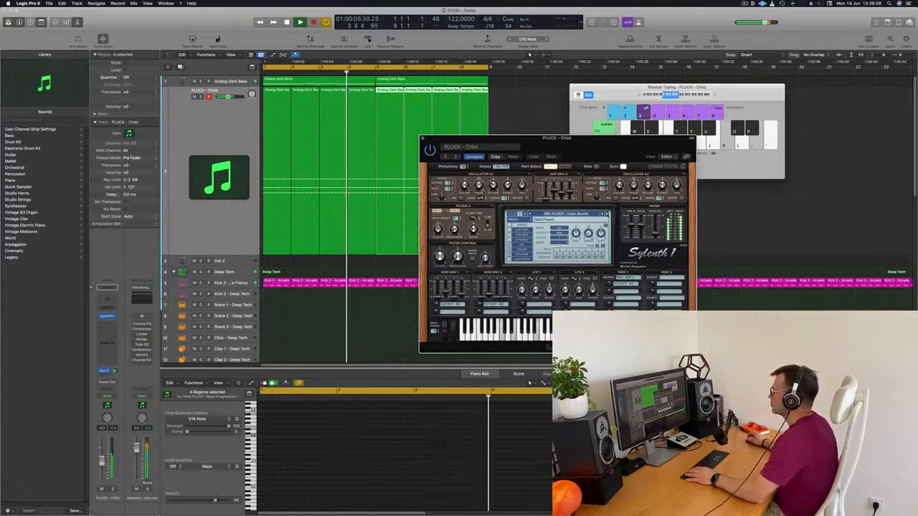
{"action": "left_click", "coordinate": [606, 214]}
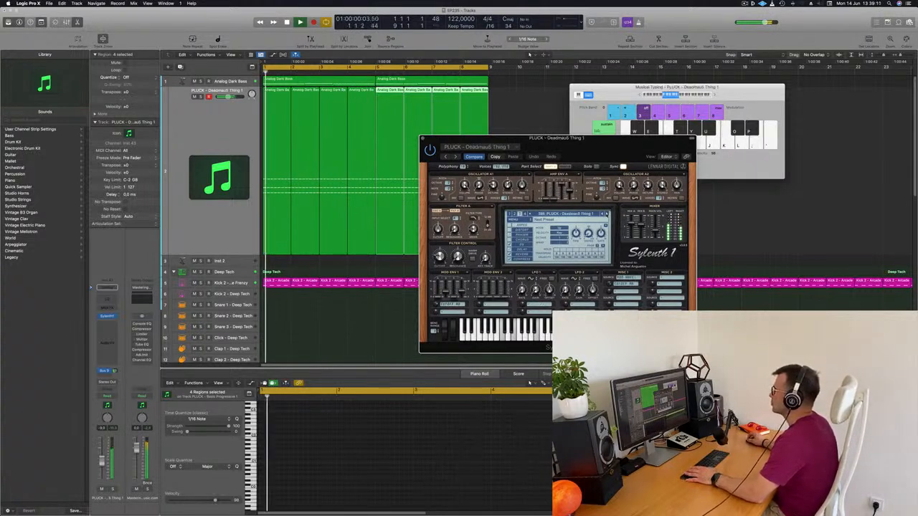
{"action": "left_click_drag", "start_coordinate": [616, 146], "coordinate": [653, 142]}
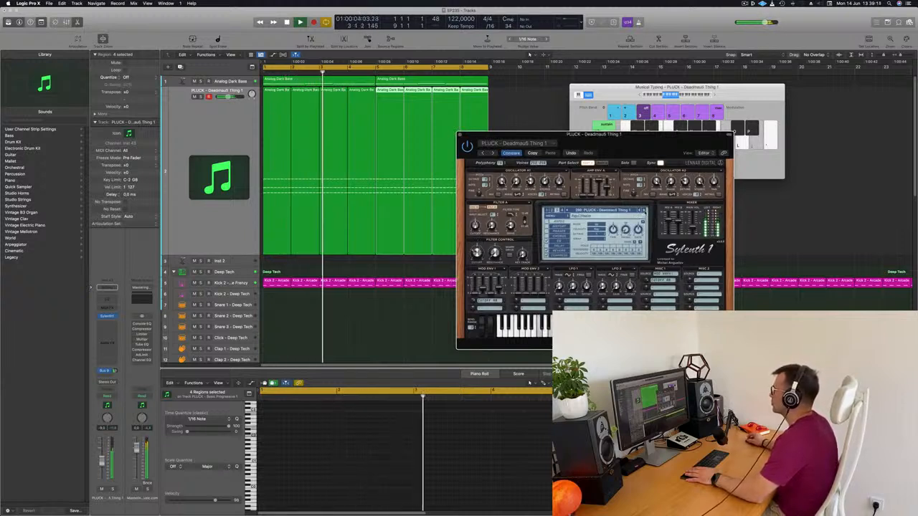
{"action": "left_click", "coordinate": [645, 210]}
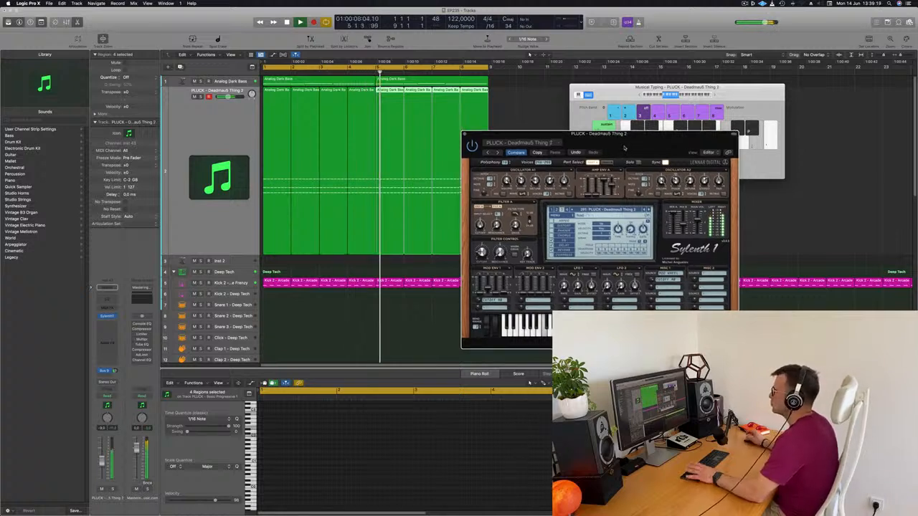
{"action": "left_click_drag", "start_coordinate": [618, 149], "coordinate": [595, 180]}
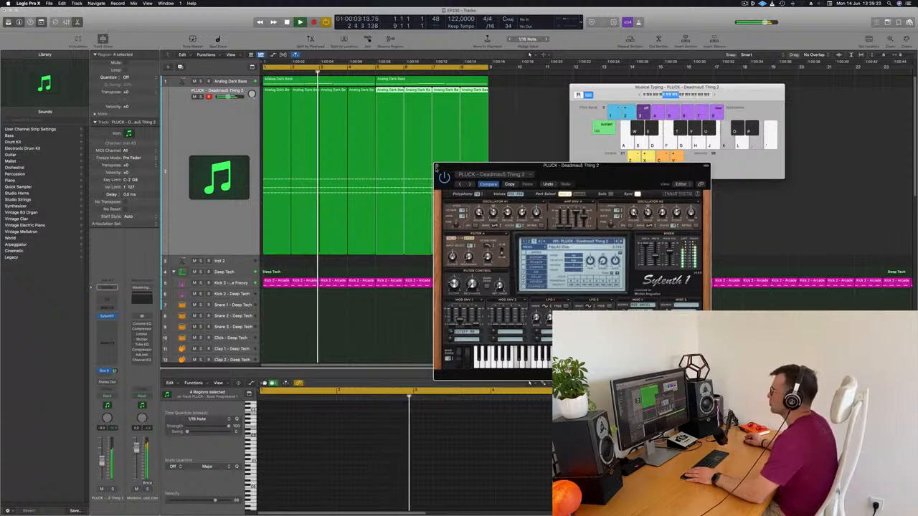
{"action": "key", "text": "super+w"}
Open Alchemy on the Analog Dark Bass track, adjust its Cutoff 2 control during playback, and move the window clear of the regions
{"action": "left_click", "coordinate": [245, 85]}
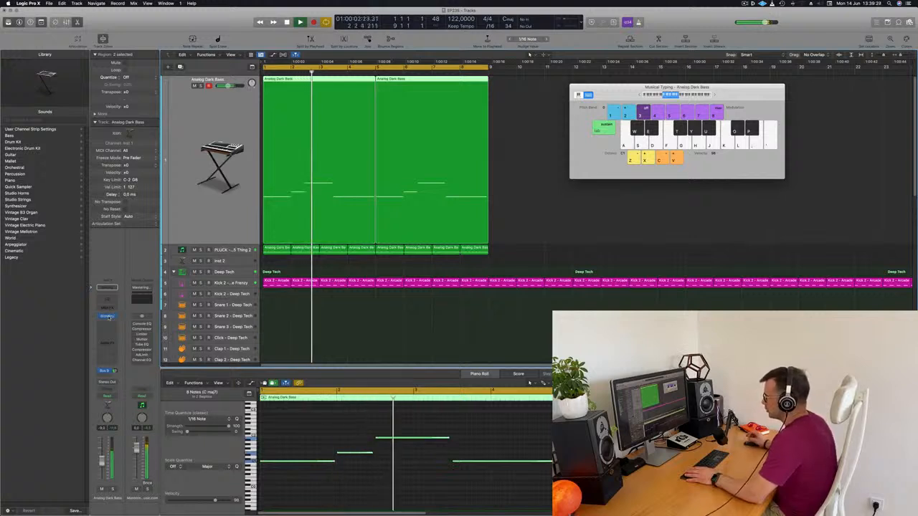
{"action": "left_click", "coordinate": [106, 317]}
{"action": "left_click_drag", "start_coordinate": [660, 91], "coordinate": [654, 89]}
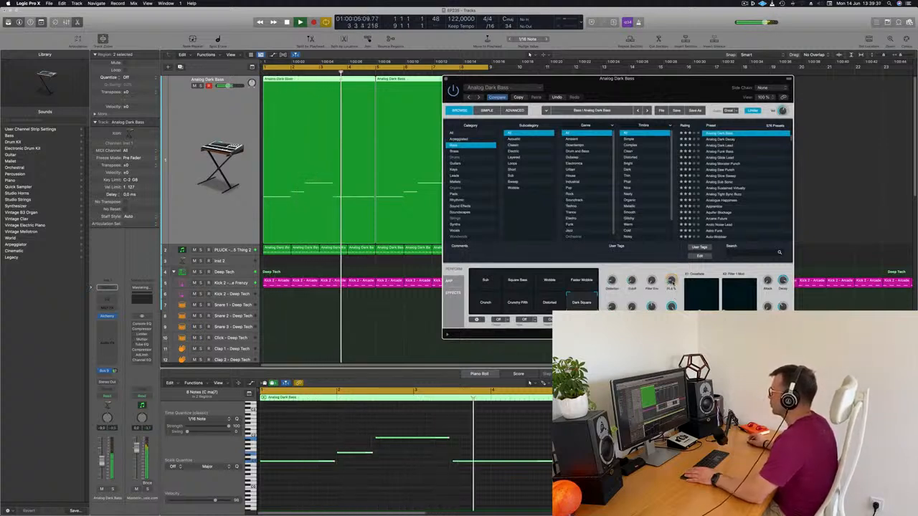
{"action": "left_click_drag", "start_coordinate": [635, 91], "coordinate": [661, 53]}
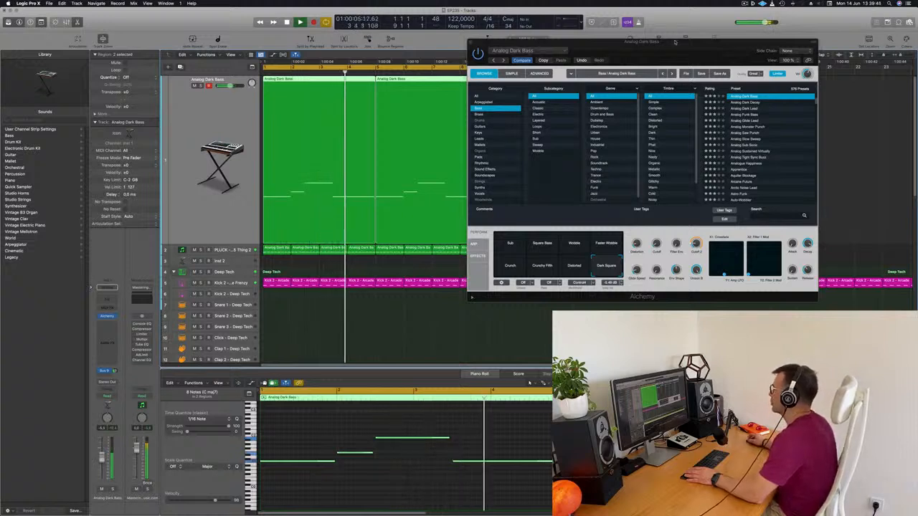
{"action": "left_click_drag", "start_coordinate": [672, 41], "coordinate": [554, 114]}
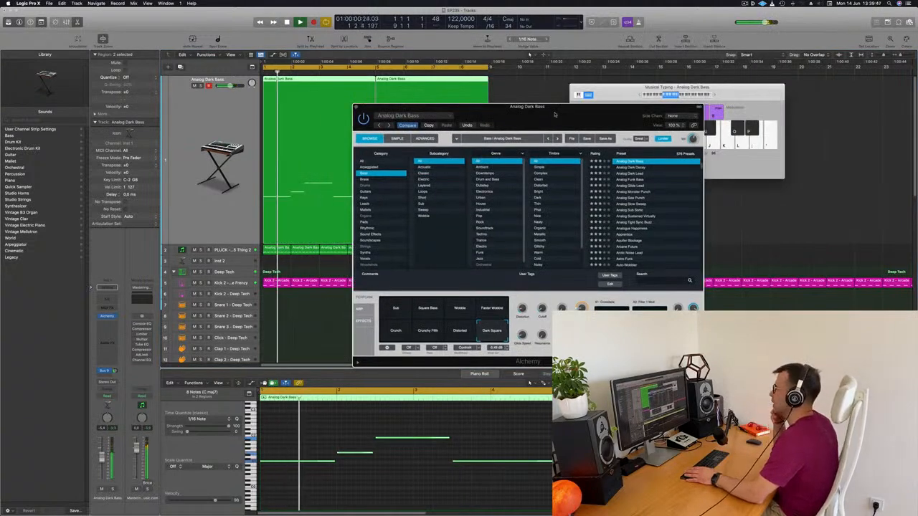
{"action": "left_click_drag", "start_coordinate": [554, 115], "coordinate": [613, 62]}
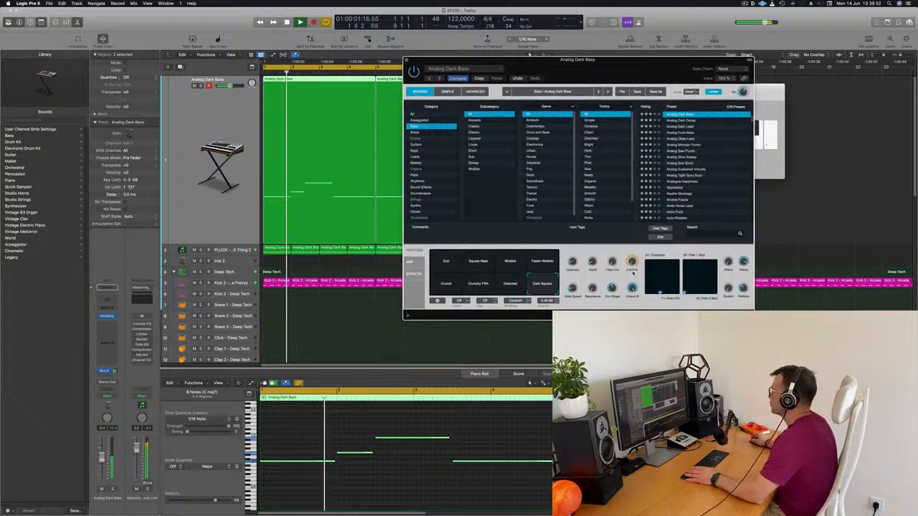
{"action": "left_click_drag", "start_coordinate": [644, 84], "coordinate": [697, 79]}
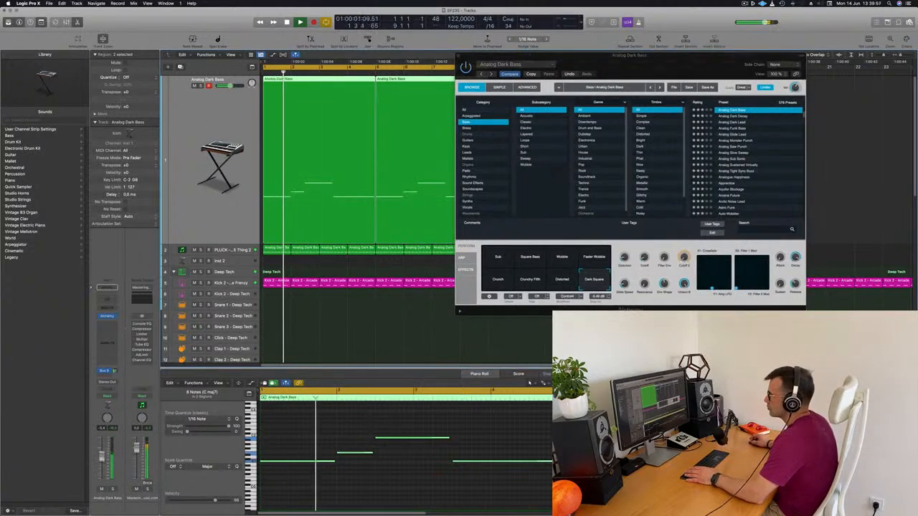
Select the pluck track, toggle its solo on and off, and reopen its Sylenth1 window while the loop plays from the start
{"action": "left_click", "coordinate": [234, 251]}
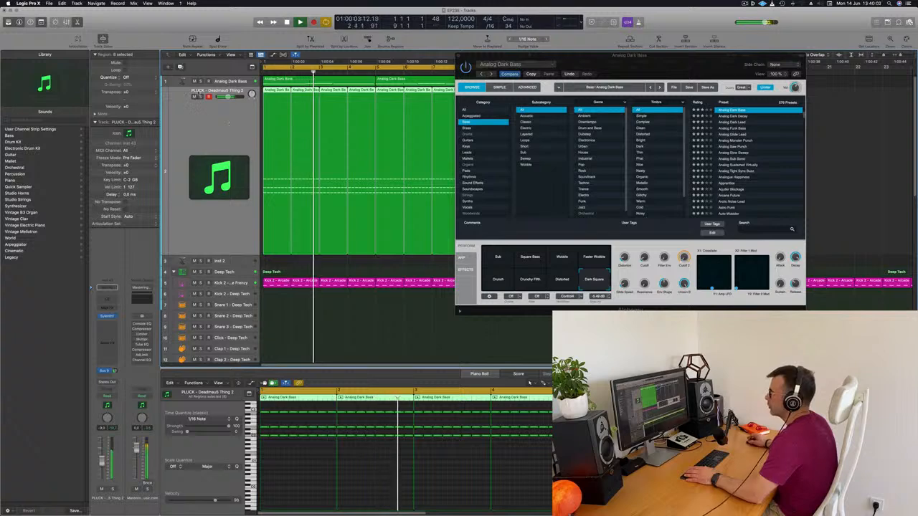
{"action": "key", "text": "s"}
{"action": "key", "text": "s"}
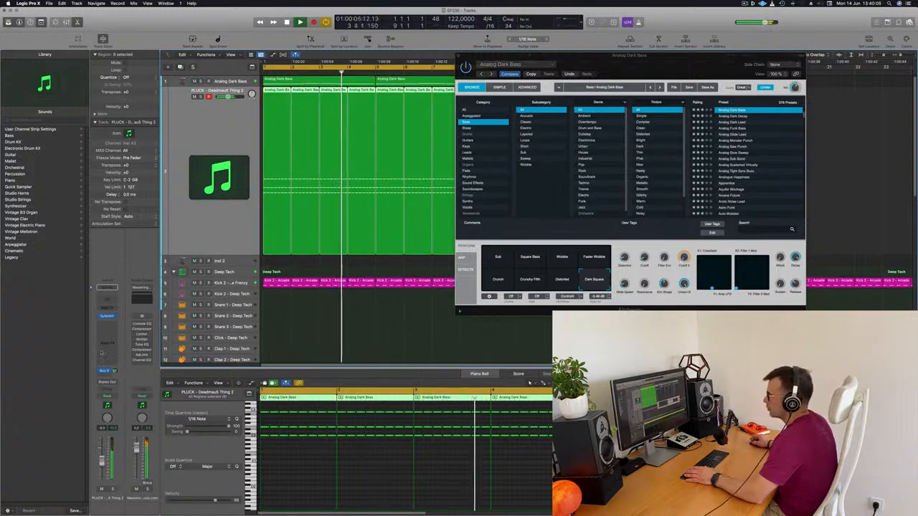
{"action": "left_click", "coordinate": [106, 316]}
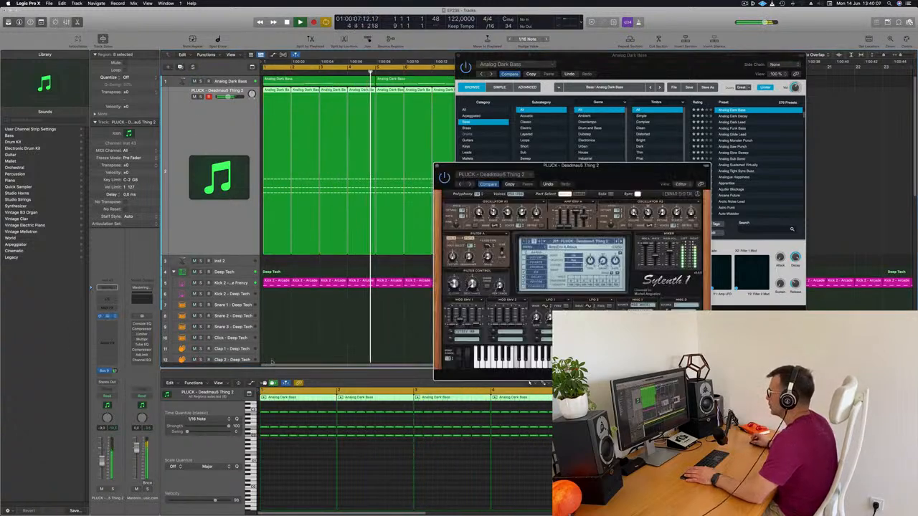
{"action": "key", "text": "Return"}
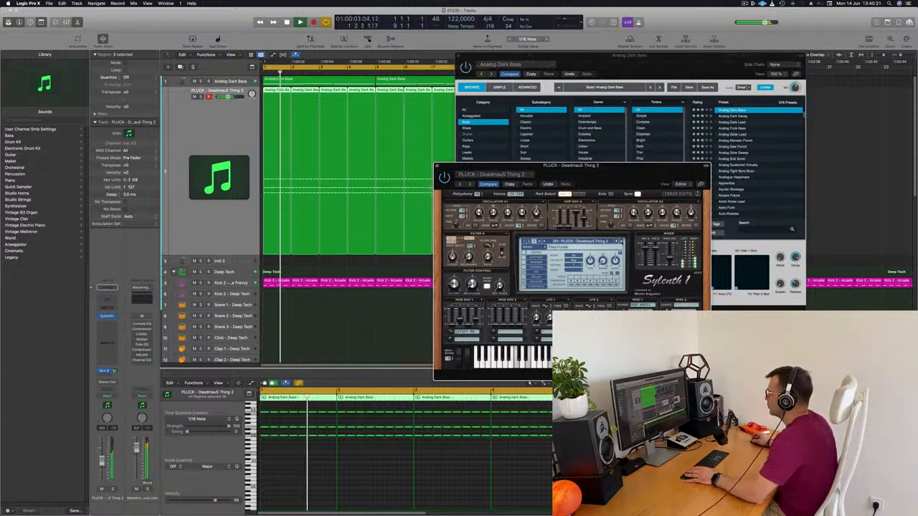
Audition the pluck presets after Deadmau5 Thing 2 against the loop, stepping forward to PLUCK - Little Pluck
{"action": "left_click", "coordinate": [621, 242]}
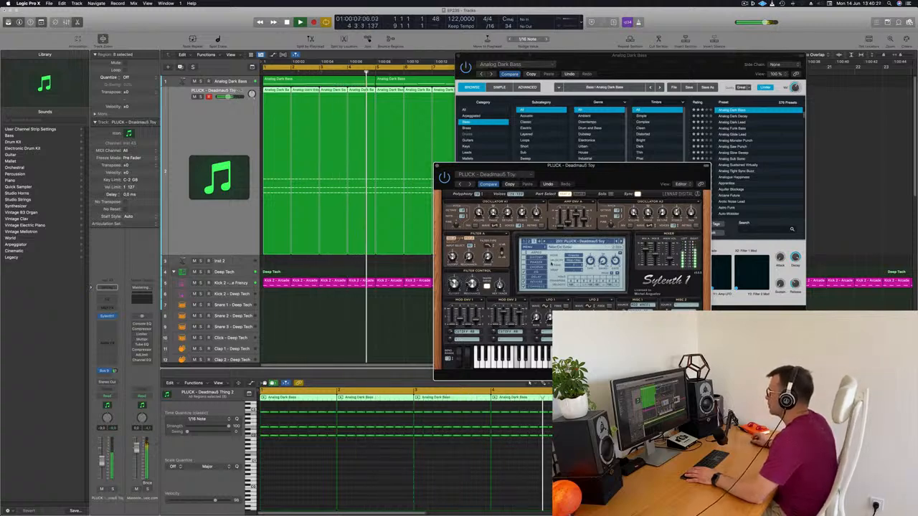
{"action": "left_click", "coordinate": [621, 242]}
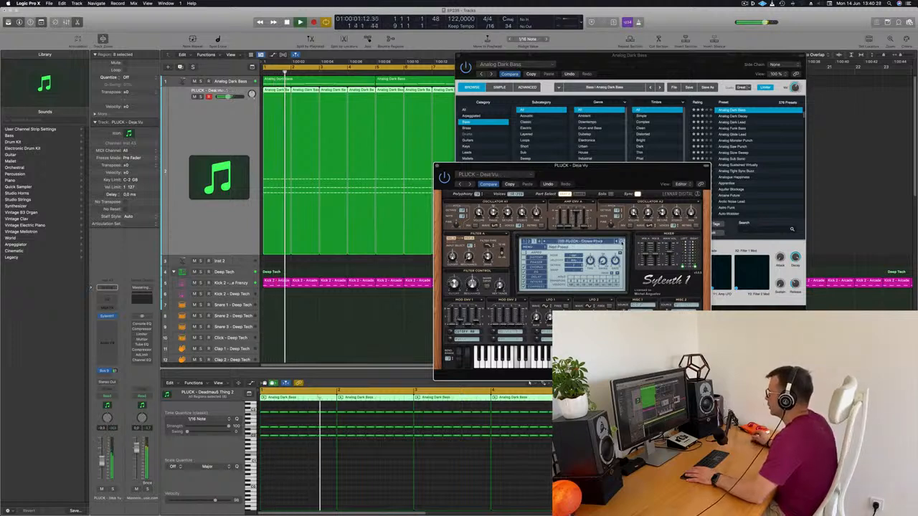
{"action": "left_click", "coordinate": [621, 243]}
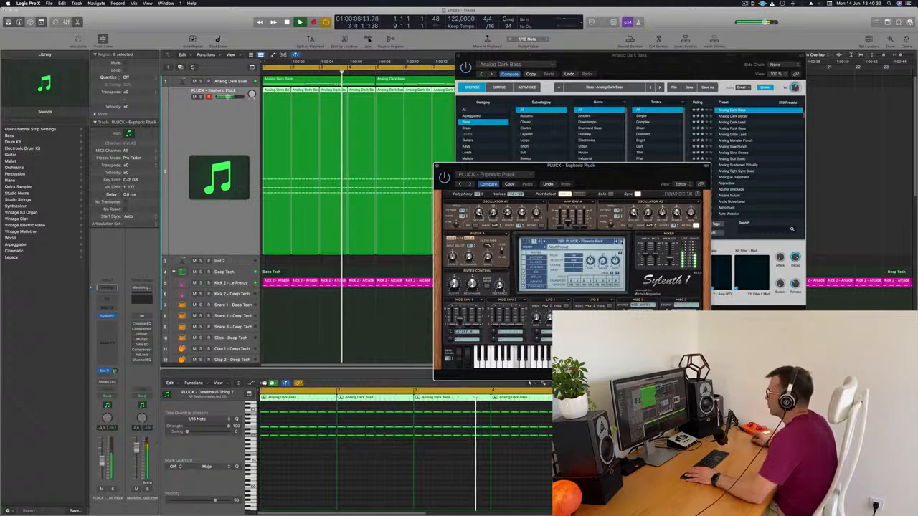
{"action": "left_click", "coordinate": [622, 242]}
{"action": "left_click", "coordinate": [621, 243]}
{"action": "left_click", "coordinate": [621, 243]}
{"action": "left_click", "coordinate": [621, 242]}
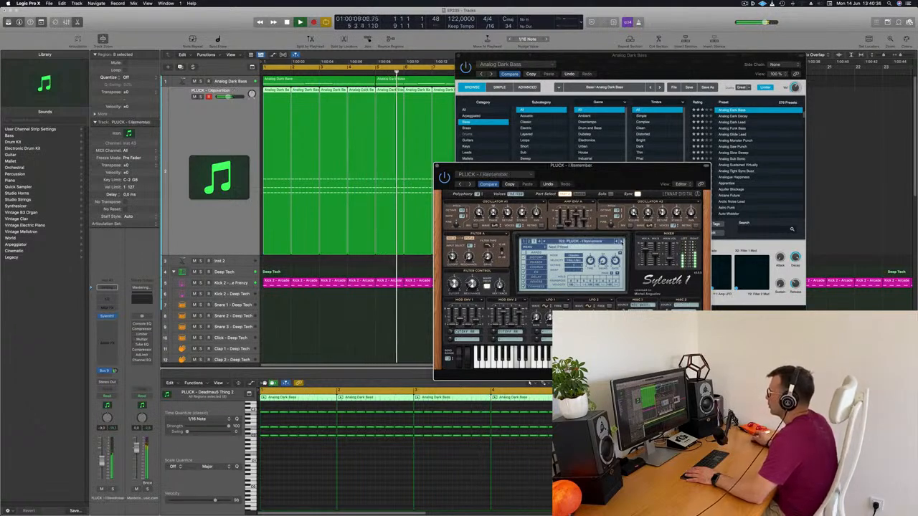
{"action": "left_click", "coordinate": [621, 242]}
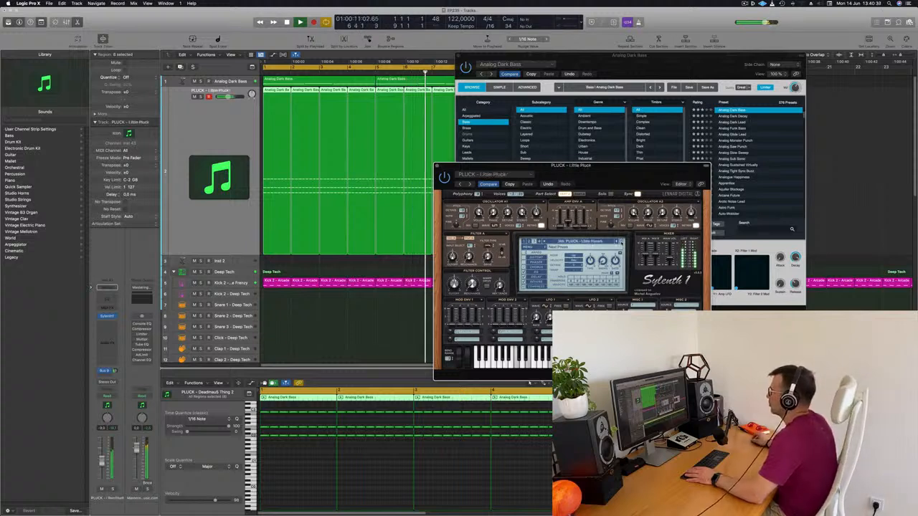
Audition the pluck presets after Little Pluck during playback, load PLUCK - Play And Win Stuff 6, and reposition the Sylenth1 window
{"action": "left_click", "coordinate": [621, 242]}
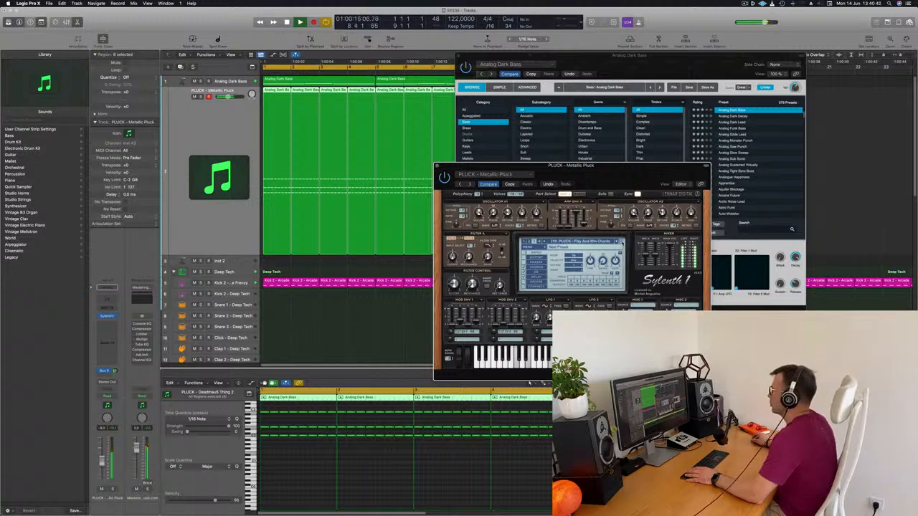
{"action": "left_click", "coordinate": [622, 243]}
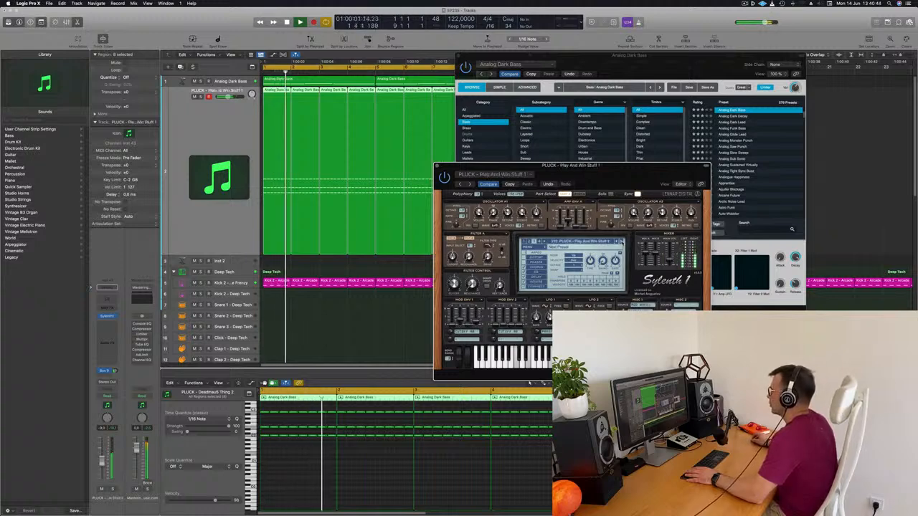
{"action": "left_click", "coordinate": [622, 242]}
{"action": "left_click_drag", "start_coordinate": [615, 177], "coordinate": [595, 165]}
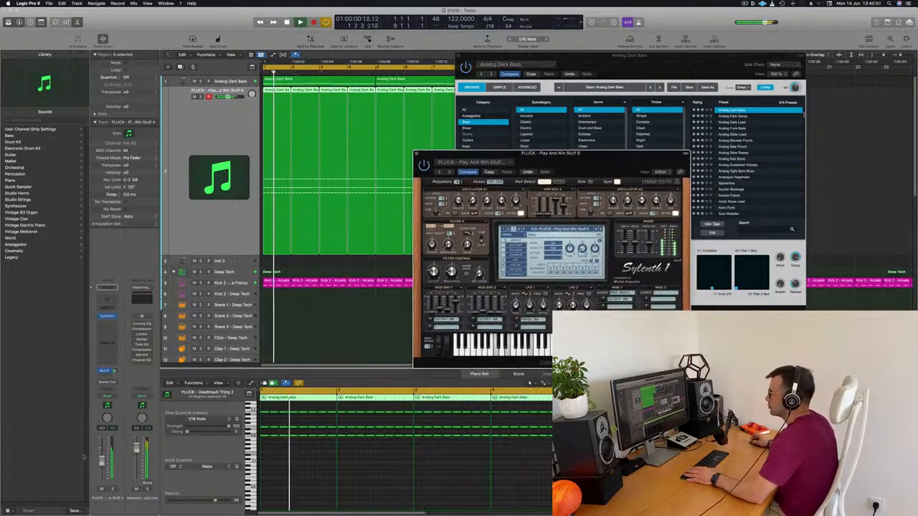
Adjust the pluck track's volume and Sylenth1's filter control cutoff during playback, and close both instrument windows
{"action": "left_click", "coordinate": [102, 460]}
{"action": "left_click_drag", "start_coordinate": [433, 270], "coordinate": [432, 266]}
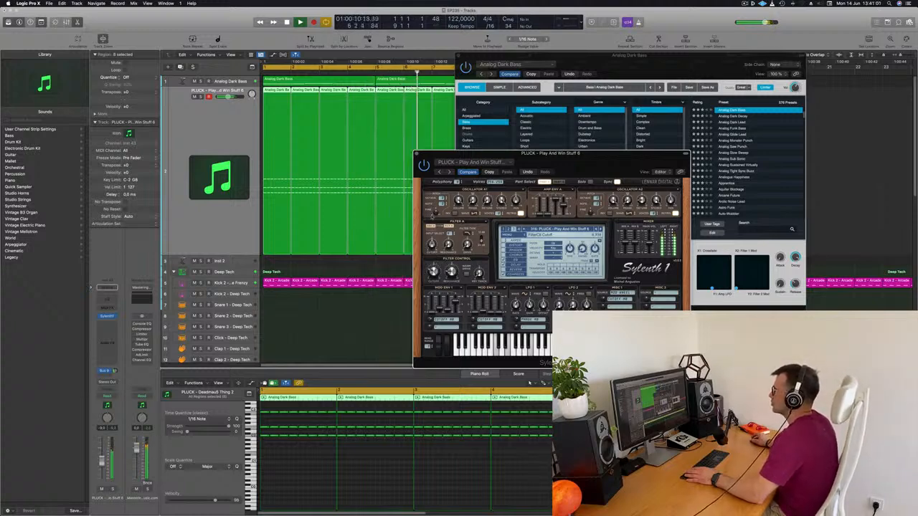
{"action": "left_click_drag", "start_coordinate": [484, 55], "coordinate": [470, 89]}
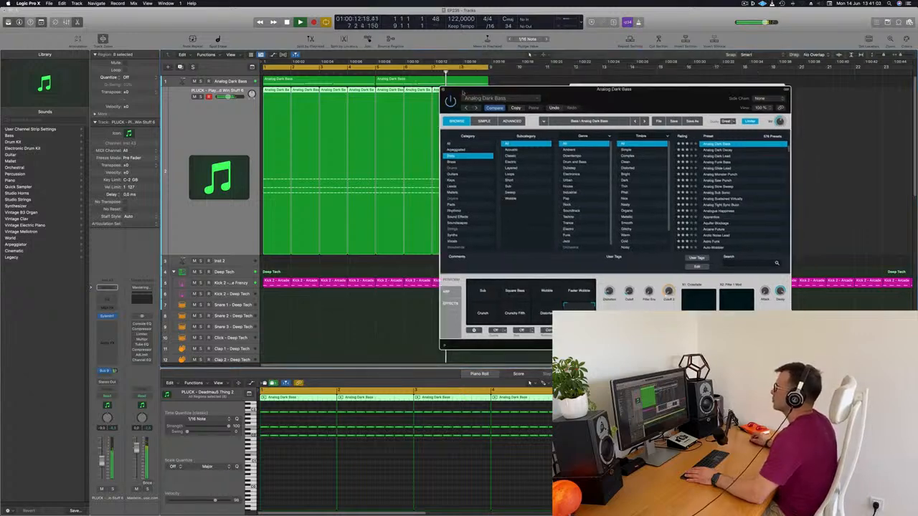
{"action": "key", "text": "super+w"}
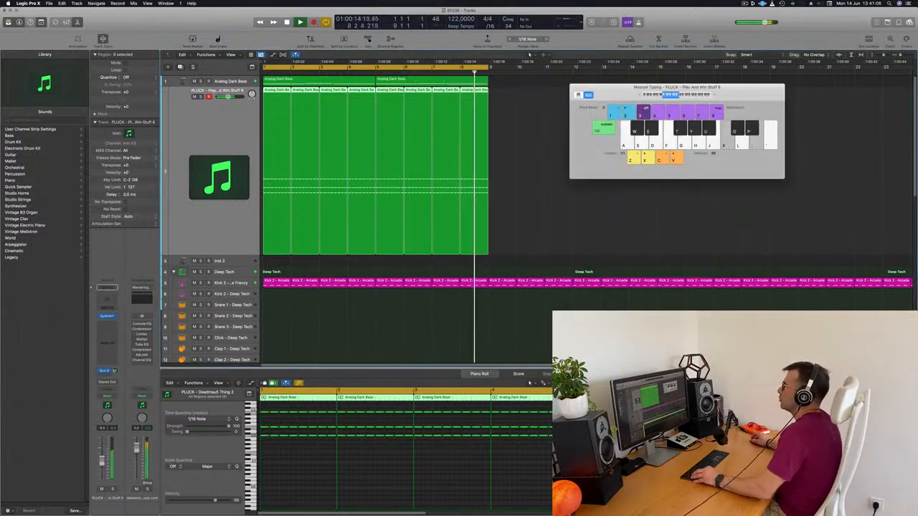
Select the Analog Dark Bass track, restart the loop, and look over the bass regions and the tracks below
{"action": "scroll", "coordinate": [415, 174], "scroll_direction": "down", "scroll_amount": 1}
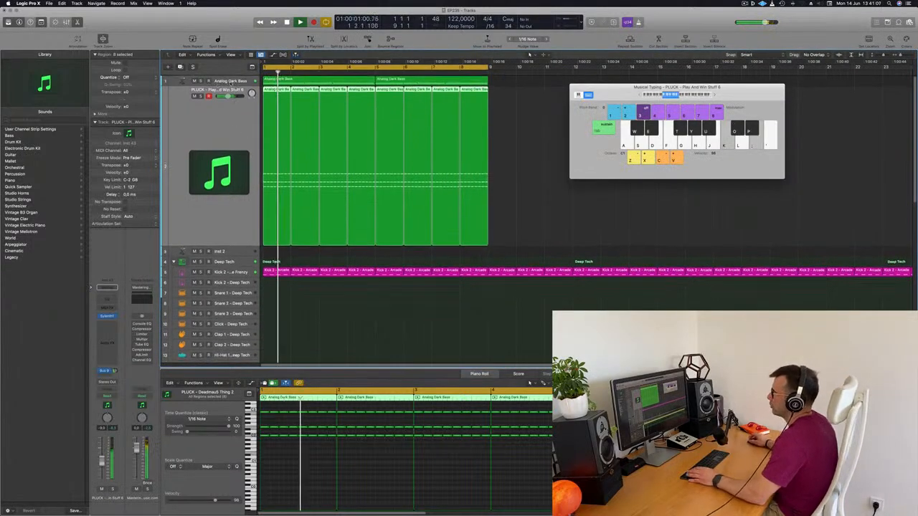
{"action": "left_click", "coordinate": [229, 83]}
{"action": "key", "text": "Return"}
{"action": "key", "text": "ctrl+s"}
{"action": "key", "text": "ctrl+s"}
{"action": "key", "text": "Return"}
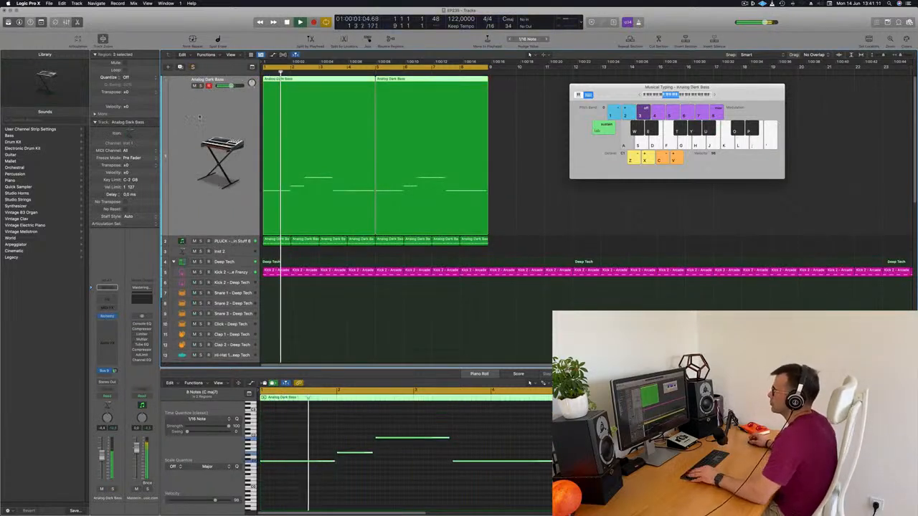
{"action": "scroll", "coordinate": [199, 118], "scroll_direction": "down", "scroll_amount": 1}
{"action": "scroll", "coordinate": [199, 118], "scroll_direction": "down", "scroll_amount": 3}
{"action": "scroll", "coordinate": [205, 118], "scroll_direction": "up", "scroll_amount": 2}
{"action": "scroll", "coordinate": [206, 117], "scroll_direction": "up", "scroll_amount": 2}
{"action": "scroll", "coordinate": [206, 117], "scroll_direction": "down", "scroll_amount": 1}
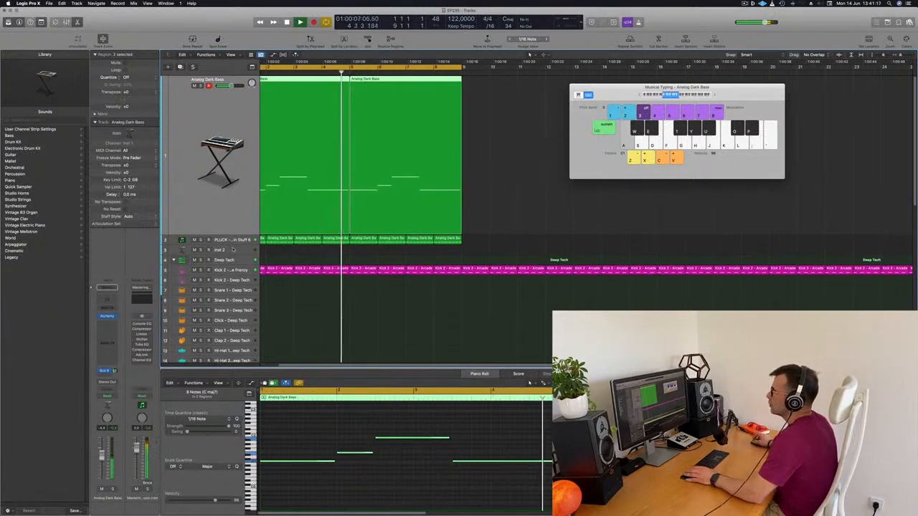
Duplicate the PLUCK - Play And Win Stuff 6 track with its Sylenth1 settings
{"action": "left_click", "coordinate": [232, 249]}
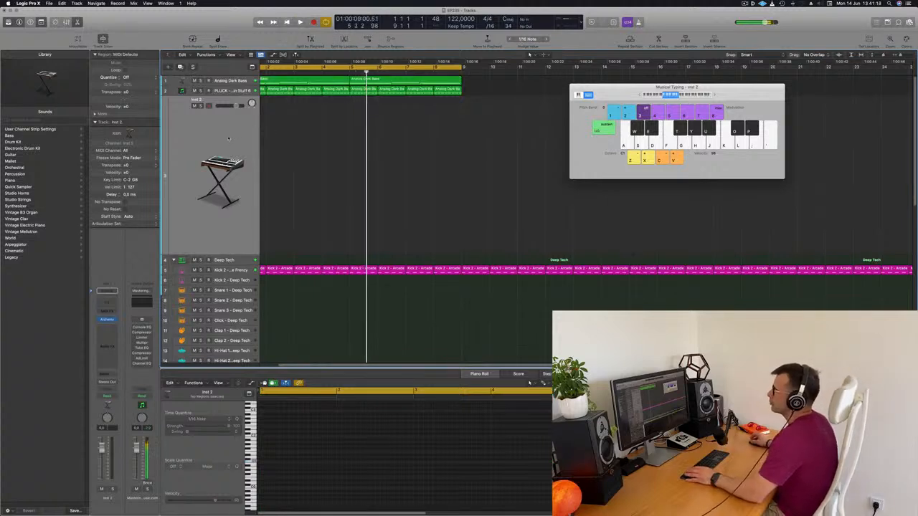
{"action": "key", "text": "space"}
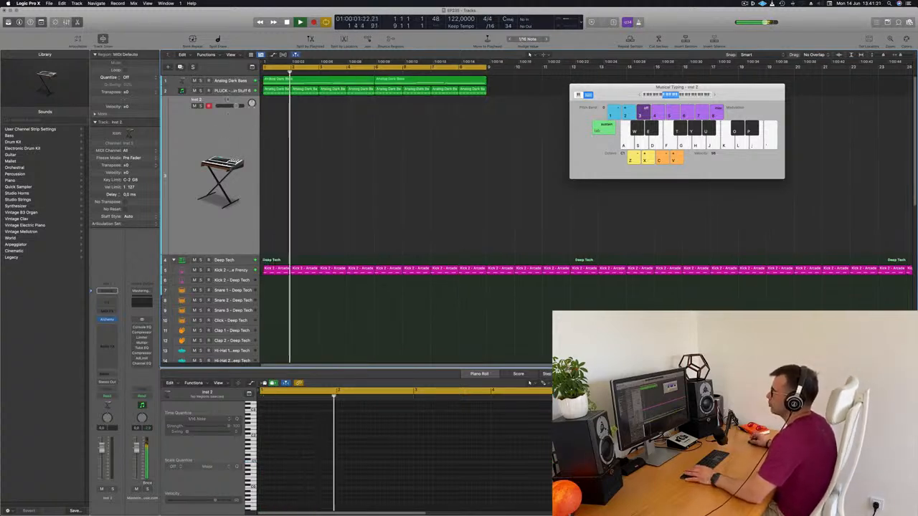
{"action": "left_click", "coordinate": [228, 92]}
{"action": "left_click", "coordinate": [179, 67]}
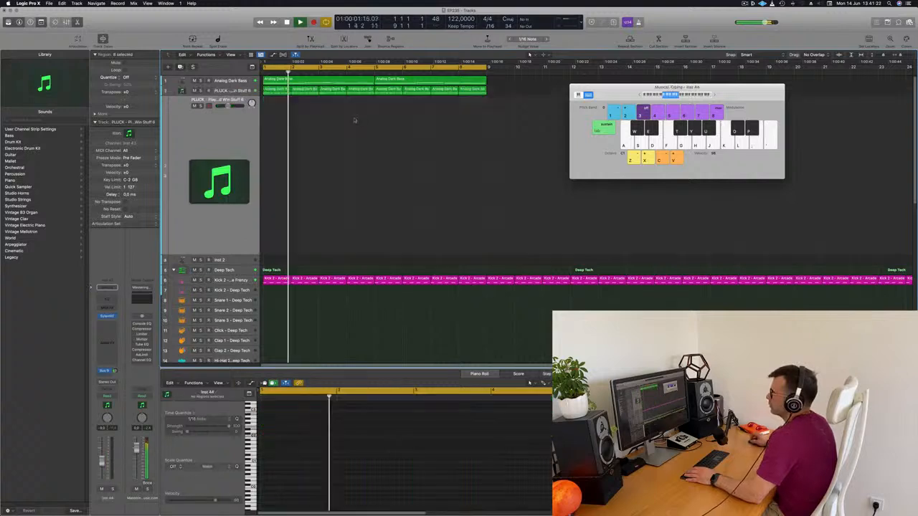
Copy the first pluck region onto the duplicated track at bar 1 and delete all of its notes
{"action": "left_click", "coordinate": [276, 90]}
{"action": "key", "text": "r"}
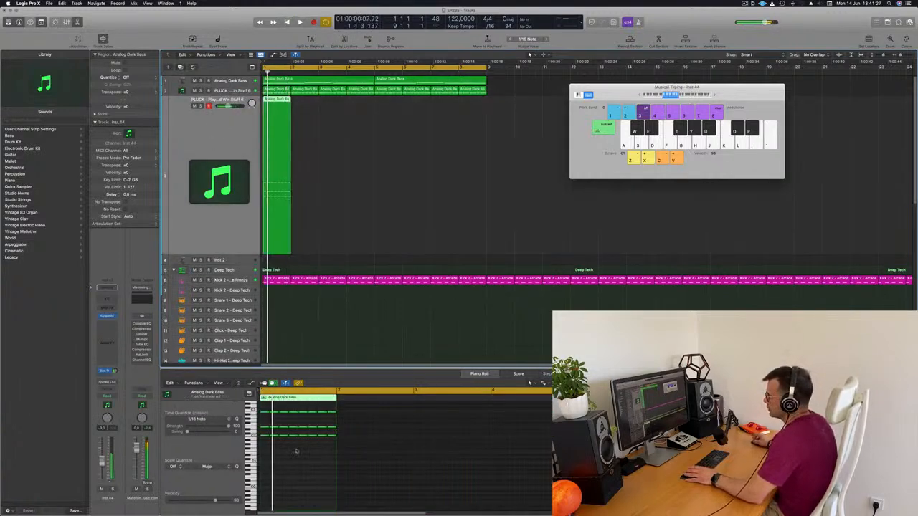
{"action": "left_click_drag", "start_coordinate": [263, 433], "coordinate": [347, 470]}
{"action": "key", "text": "Delete"}
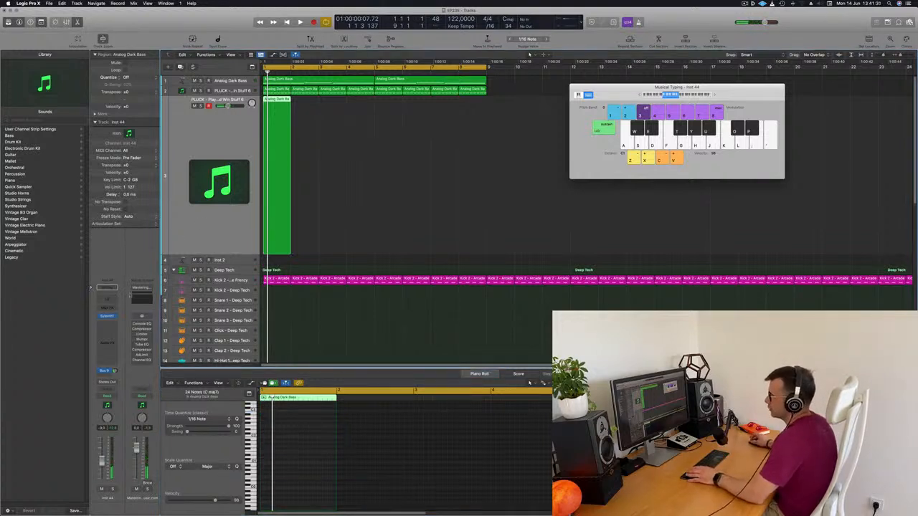
Open Sylenth1 on the duplicated track and load the preset PAD - Anjuna Pad
{"action": "left_click", "coordinate": [107, 316]}
{"action": "left_click_drag", "start_coordinate": [469, 105], "coordinate": [512, 134]}
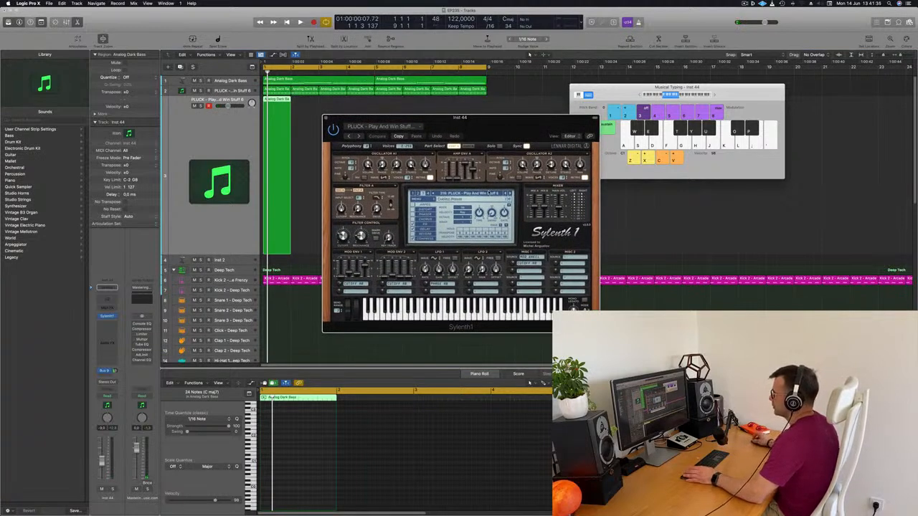
{"action": "left_click", "coordinate": [487, 193]}
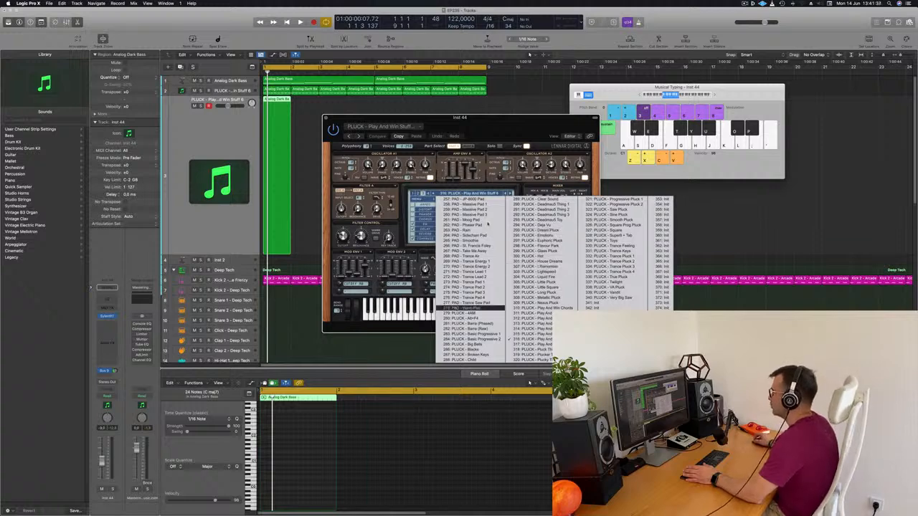
{"action": "left_click", "coordinate": [418, 192]}
{"action": "left_click", "coordinate": [462, 194]}
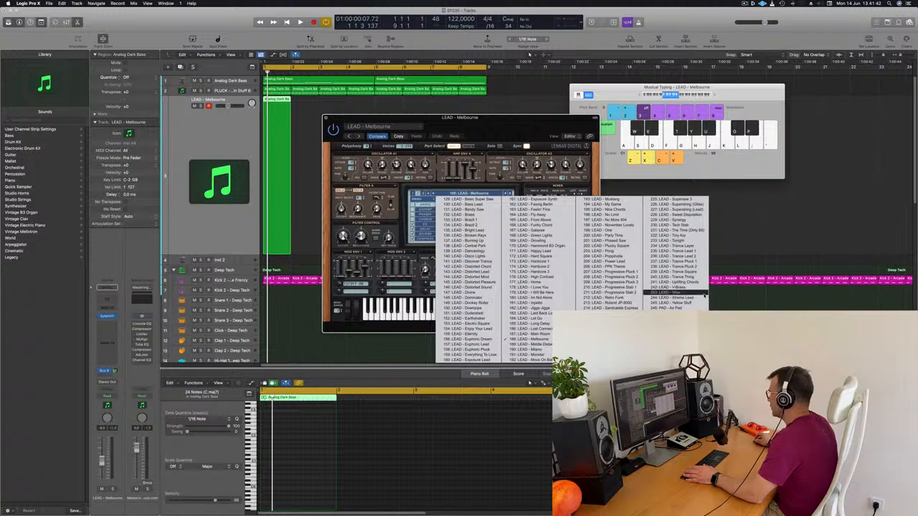
{"action": "left_click", "coordinate": [668, 314]}
{"action": "left_click_drag", "start_coordinate": [543, 134], "coordinate": [568, 132]}
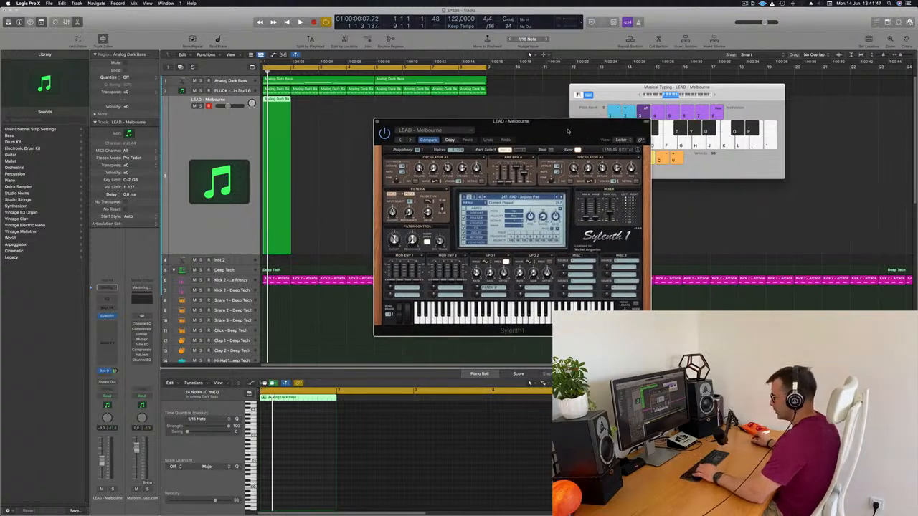
Play the loop while trying out the Anjuna Pad with Musical Typing, moving the windows clear of the arrangement
{"action": "key", "text": "space"}
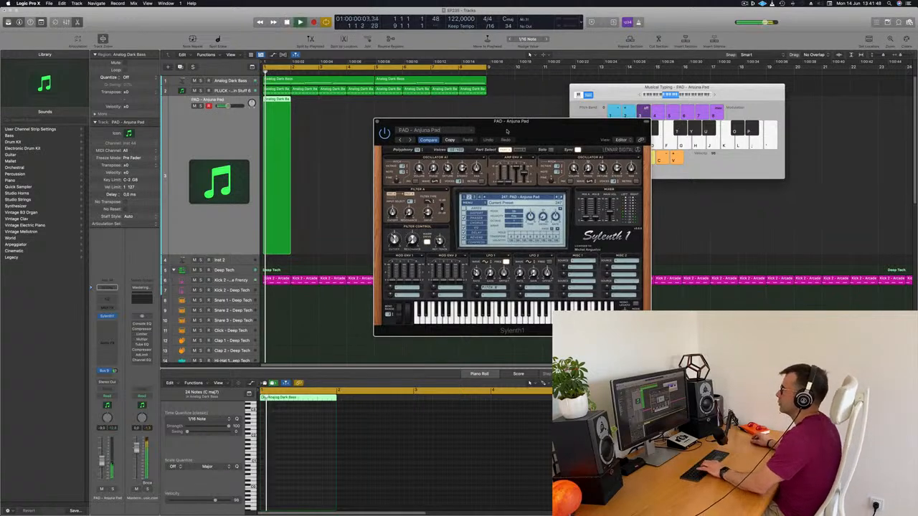
{"action": "left_click_drag", "start_coordinate": [511, 131], "coordinate": [471, 136]}
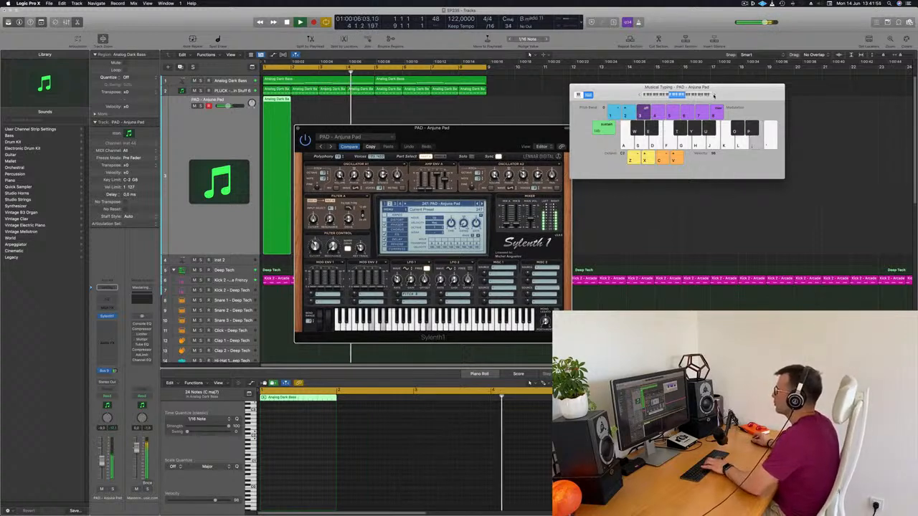
{"action": "left_click_drag", "start_coordinate": [718, 95], "coordinate": [756, 87]}
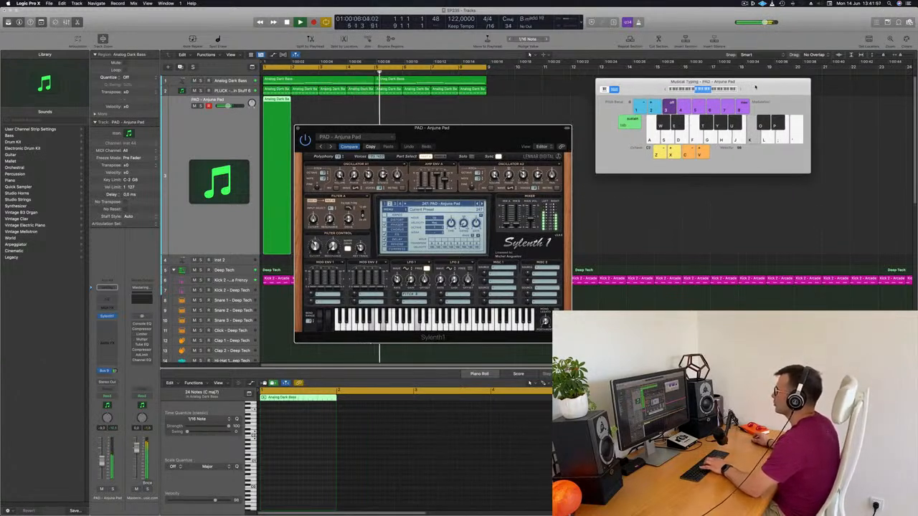
{"action": "left_click", "coordinate": [231, 133]}
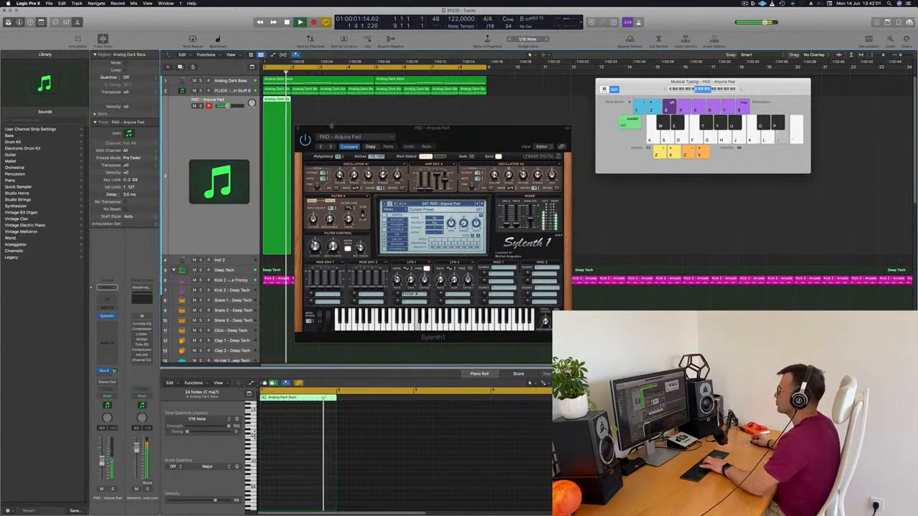
{"action": "left_click_drag", "start_coordinate": [459, 137], "coordinate": [636, 127]}
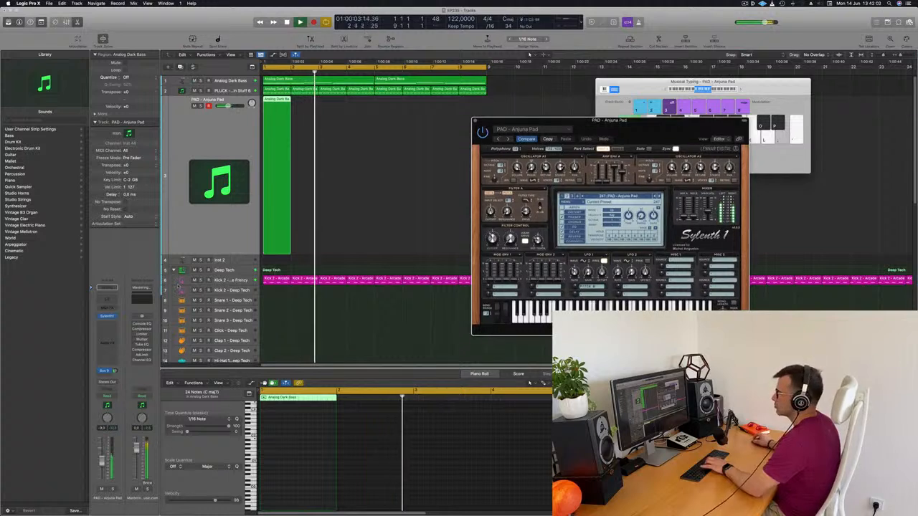
Raise the pad track's volume and adjust the Amp Env A sustain in Sylenth1 during playback
{"action": "left_click_drag", "start_coordinate": [103, 460], "coordinate": [105, 453]}
{"action": "key", "text": "space"}
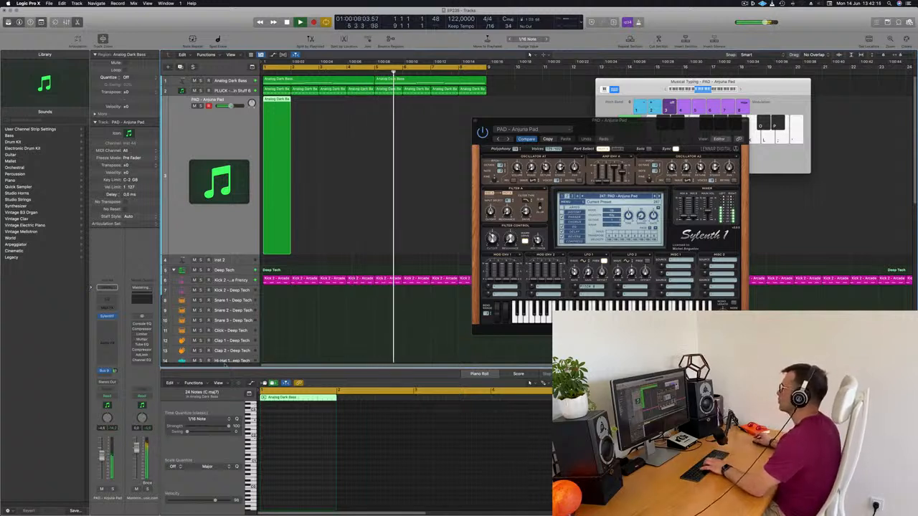
{"action": "left_click_drag", "start_coordinate": [645, 118], "coordinate": [595, 103]}
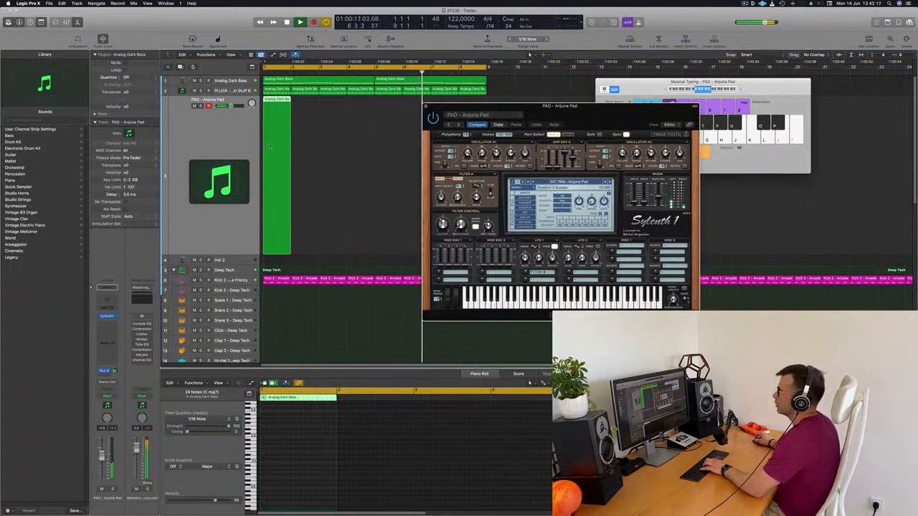
Delete the empty region from the pad track and record a new pad melody over the loop
{"action": "left_click_drag", "start_coordinate": [279, 165], "coordinate": [303, 165]}
{"action": "key", "text": "Delete"}
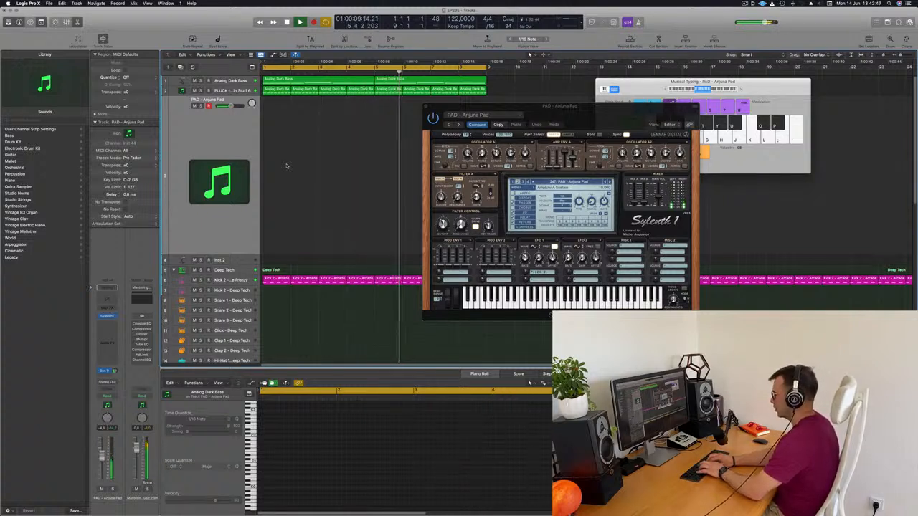
{"action": "key", "text": "r"}
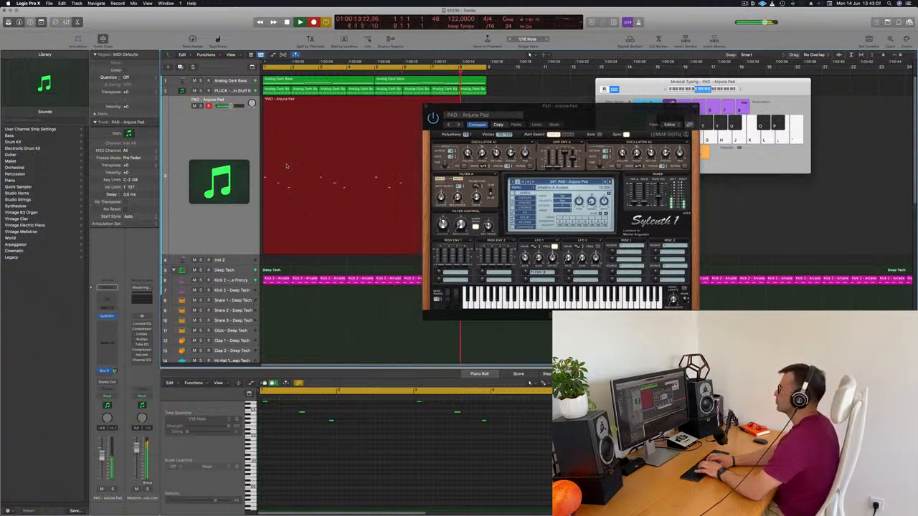
{"action": "key", "text": "space"}
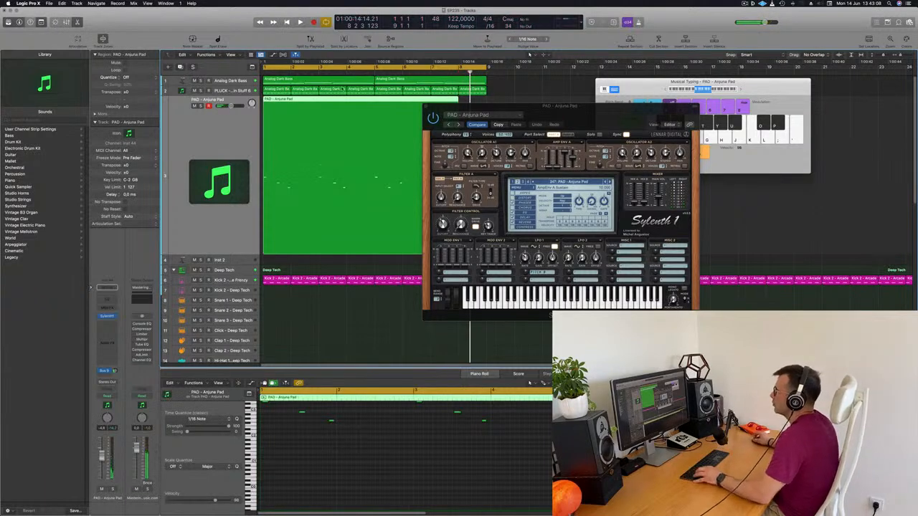
Split the recorded pad region at bar 5, delete its first part, and move the remaining part to bar 1
{"action": "left_click", "coordinate": [372, 102]}
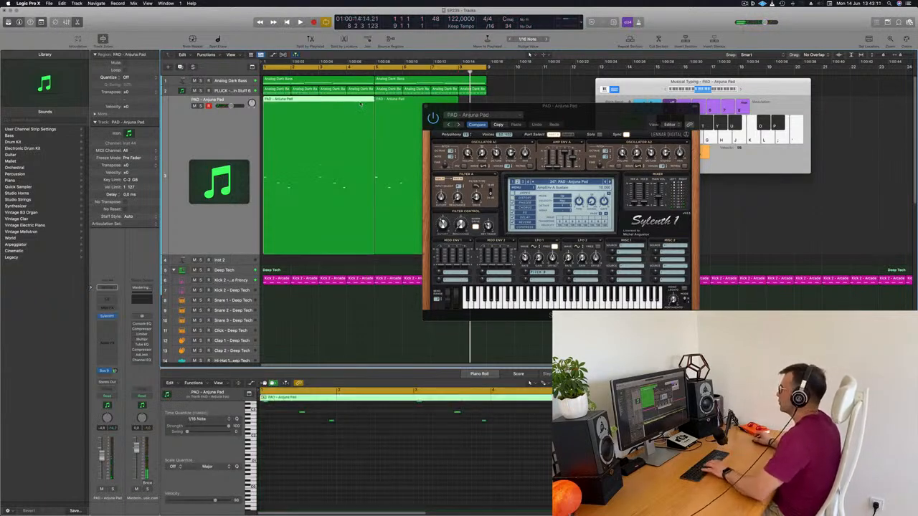
{"action": "key", "text": "Delete"}
{"action": "left_click_drag", "start_coordinate": [446, 105], "coordinate": [588, 100]}
{"action": "left_click_drag", "start_coordinate": [424, 101], "coordinate": [314, 106]}
Quantize all the pad notes to 1/16 and extend the region to bar 5
{"action": "key", "text": "space"}
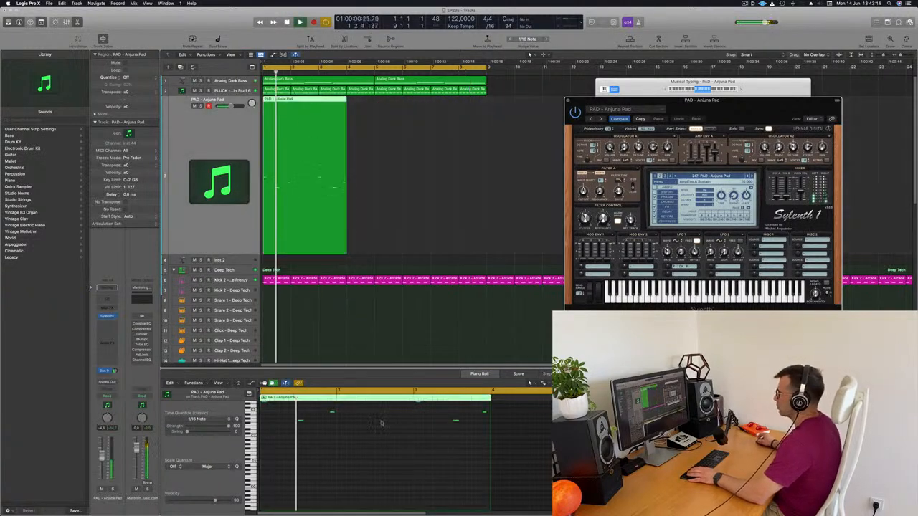
{"action": "key", "text": "space"}
{"action": "left_click", "coordinate": [381, 440]}
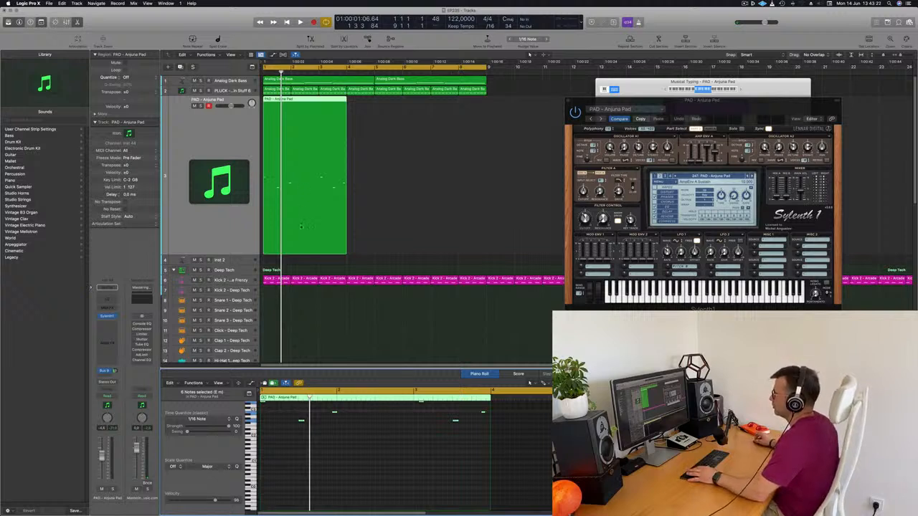
{"action": "left_click_drag", "start_coordinate": [345, 256], "coordinate": [375, 250]}
Move the pad note just before bar 2 onto the bar line, replaying the opening to check its timing
{"action": "key", "text": "space"}
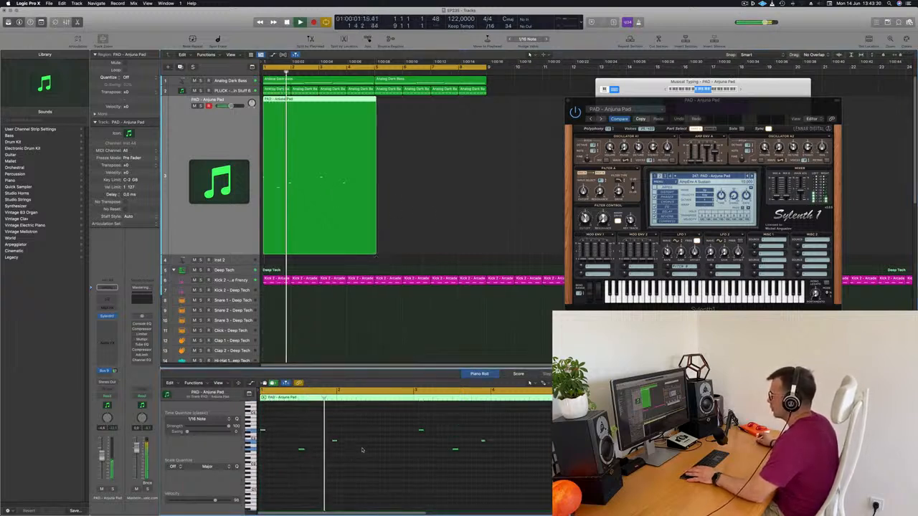
{"action": "key", "text": "space"}
{"action": "key", "text": "space"}
{"action": "left_click_drag", "start_coordinate": [333, 441], "coordinate": [338, 441]}
{"action": "key", "text": "space"}
{"action": "key", "text": "space"}
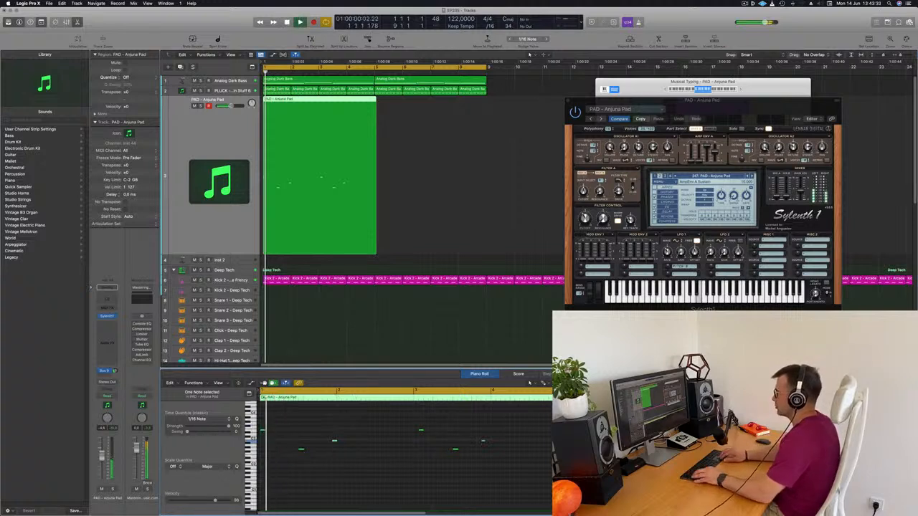
{"action": "key", "text": "space"}
{"action": "key", "text": "space"}
{"action": "key", "text": "space"}
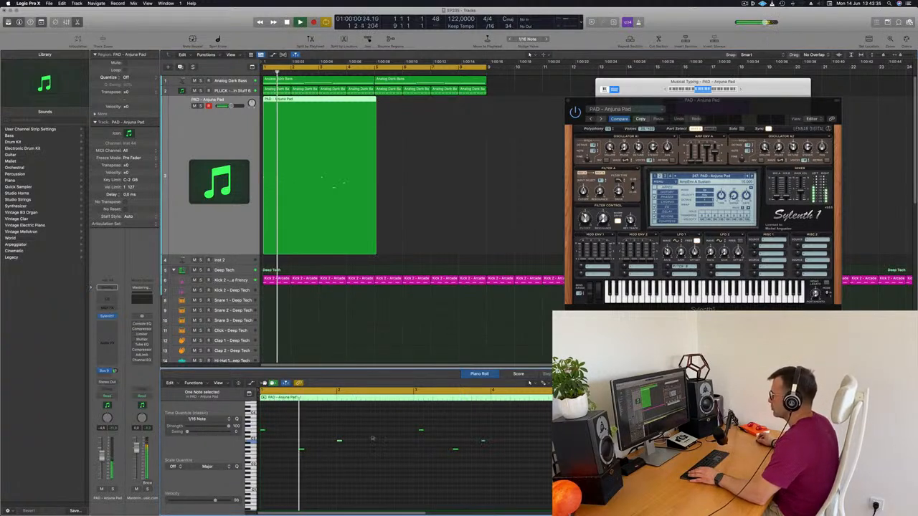
{"action": "key", "text": "space"}
{"action": "key", "text": "space"}
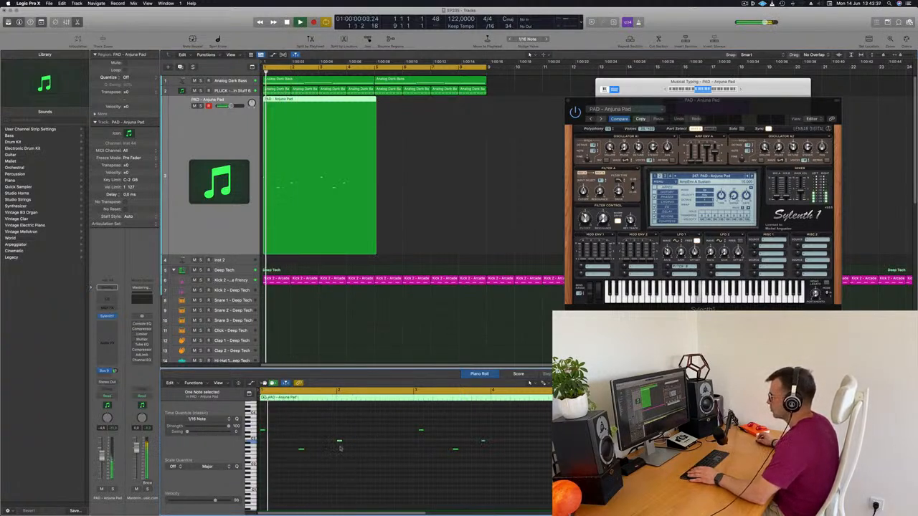
Nudge the pad note at bar 2 two sixteenths earlier and the note just after bar 3 one sixteenth earlier, replaying the loop
{"action": "key", "text": "alt+Left"}
{"action": "key", "text": "alt+Left"}
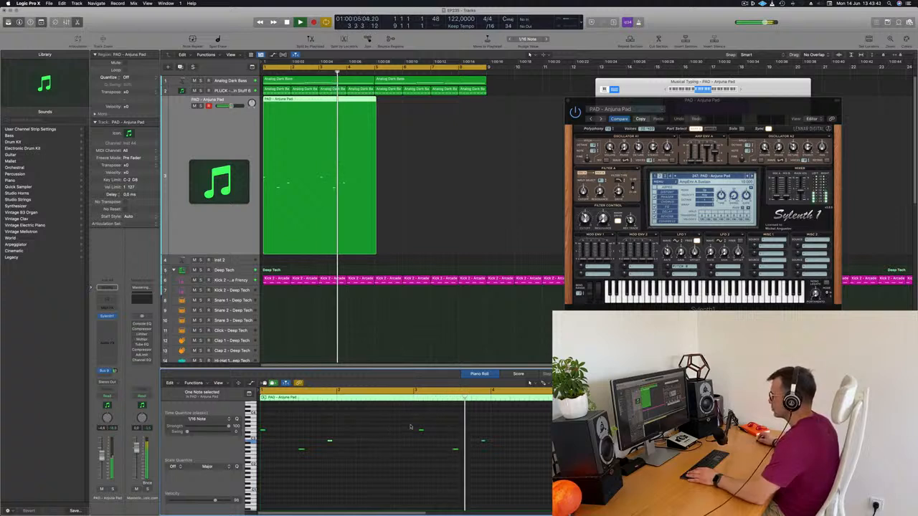
{"action": "key", "text": "Return"}
{"action": "key", "text": "alt+Left"}
{"action": "key", "text": "Return"}
{"action": "key", "text": "super+a"}
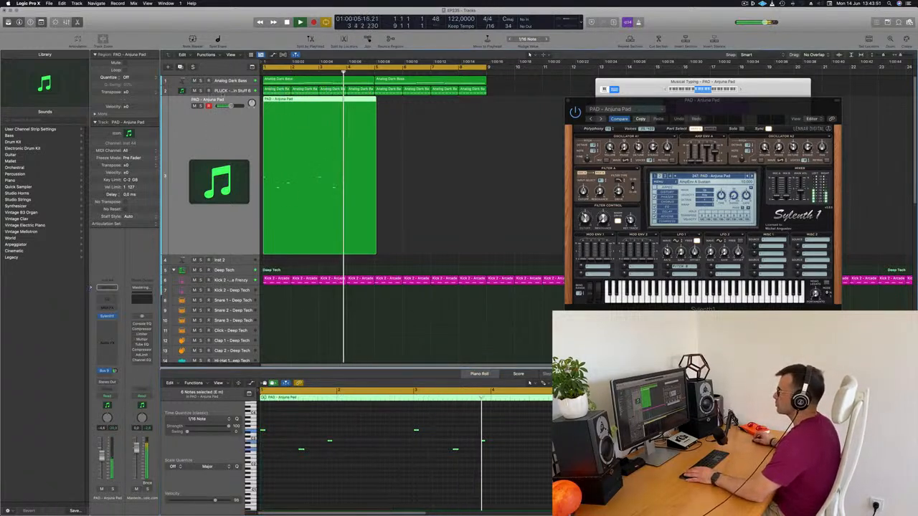
Lower the filter control cutoff slightly in the pluck track's Sylenth1, and close the plug-in window
{"action": "key", "text": "Up"}
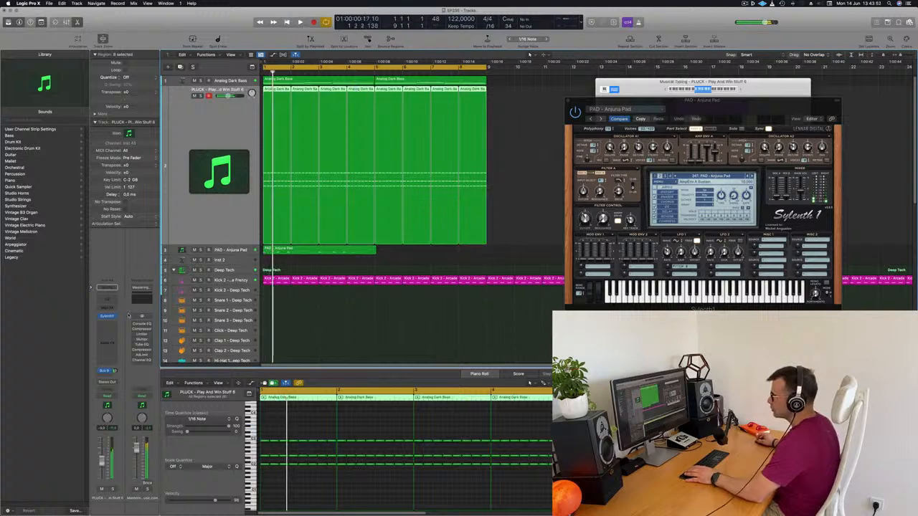
{"action": "left_click", "coordinate": [107, 316]}
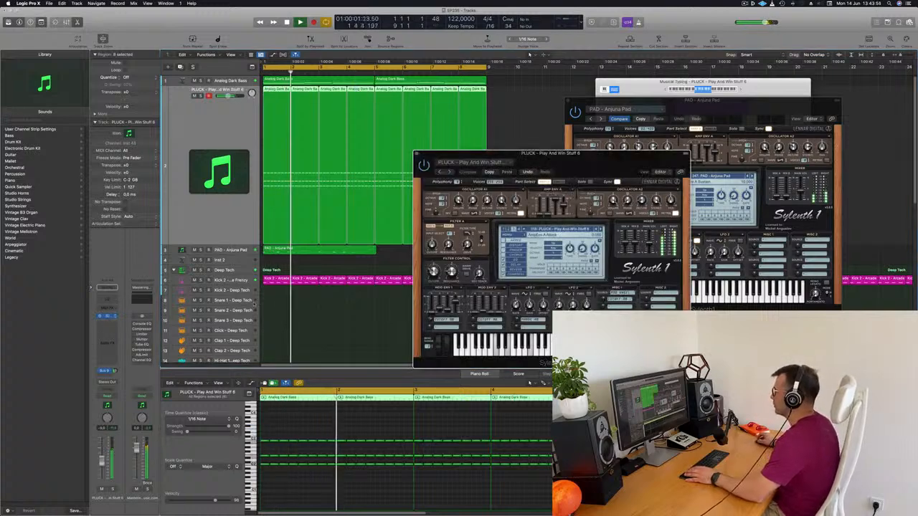
{"action": "left_click_drag", "start_coordinate": [435, 277], "coordinate": [435, 281]}
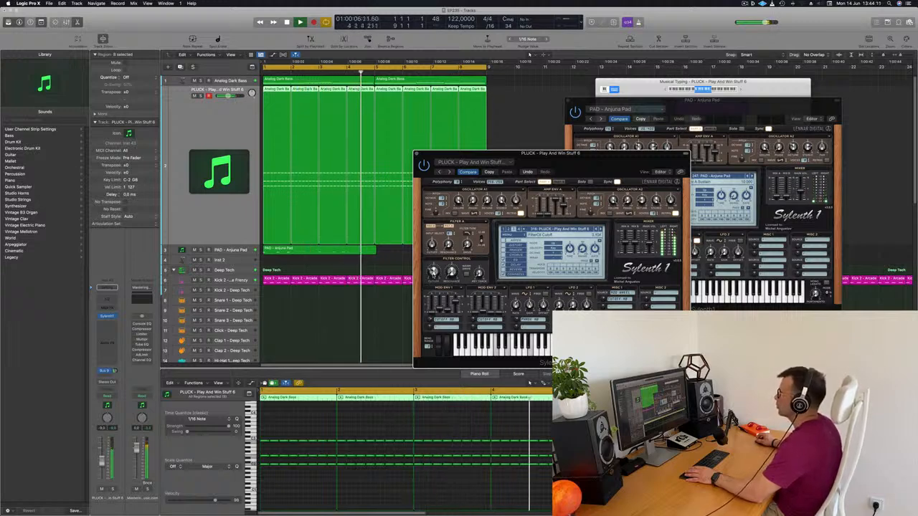
{"action": "left_click_drag", "start_coordinate": [554, 161], "coordinate": [487, 146]}
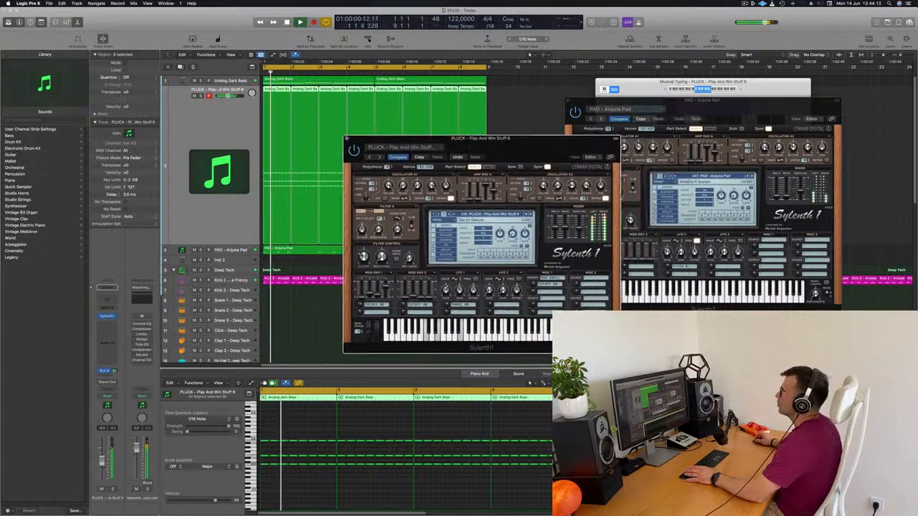
{"action": "key", "text": "super+w"}
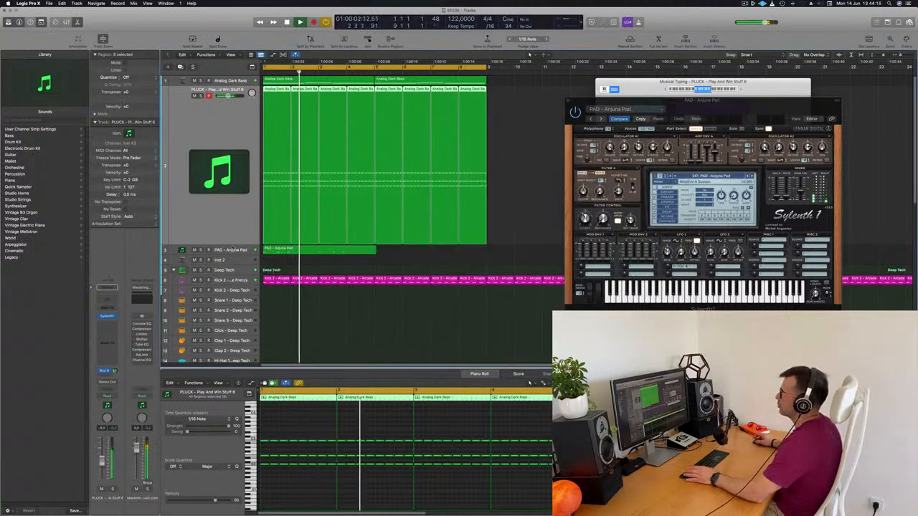
{"action": "left_click", "coordinate": [222, 251]}
{"action": "key", "text": "Return"}
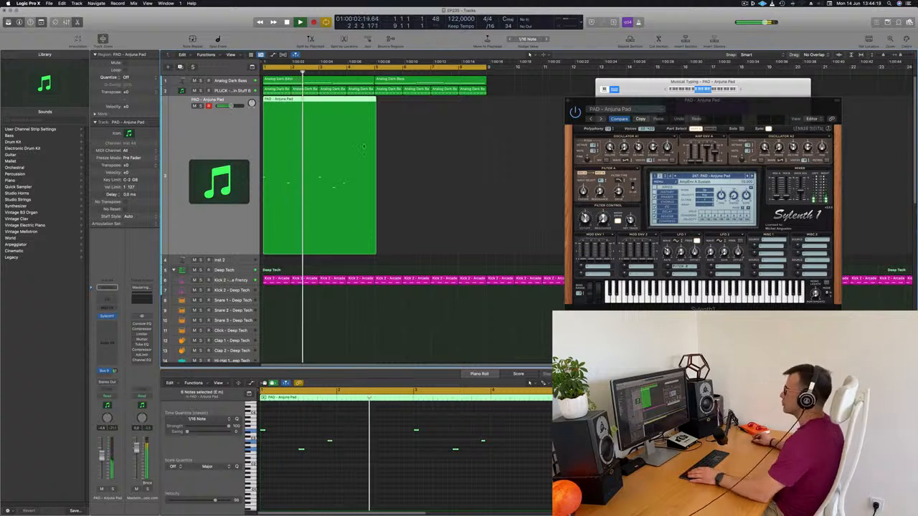
{"action": "key", "text": "Return"}
{"action": "left_click_drag", "start_coordinate": [326, 100], "coordinate": [442, 108]}
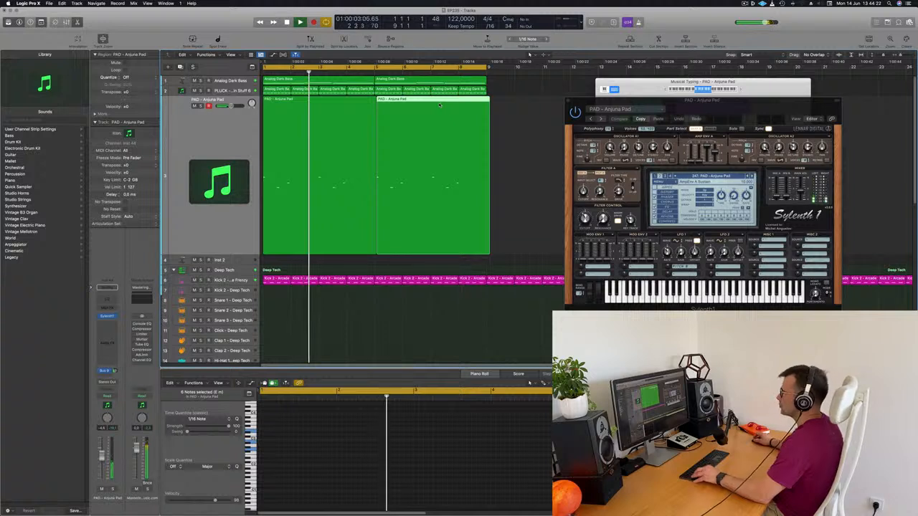
{"action": "key", "text": "Delete"}
Trim the pad region to end exactly at bar 5 and copy it to start at bar 5
{"action": "left_click_drag", "start_coordinate": [377, 249], "coordinate": [375, 105]}
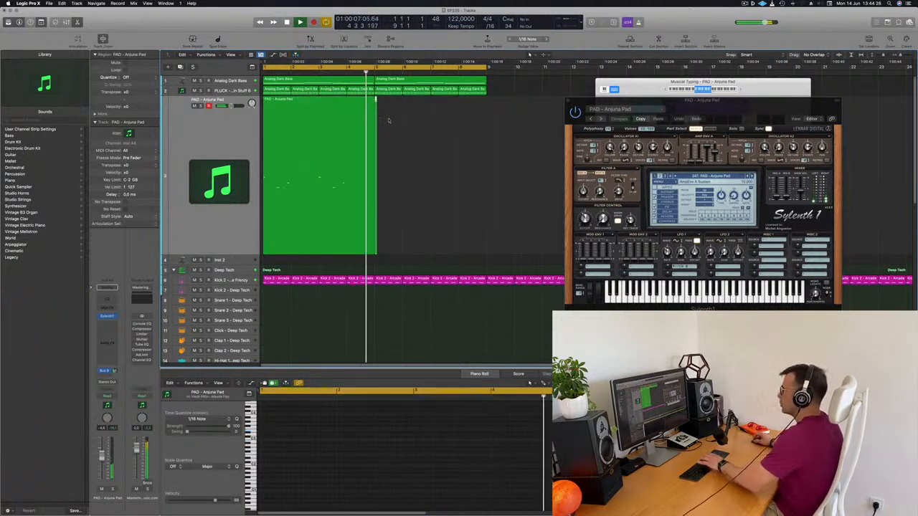
{"action": "left_click", "coordinate": [320, 117]}
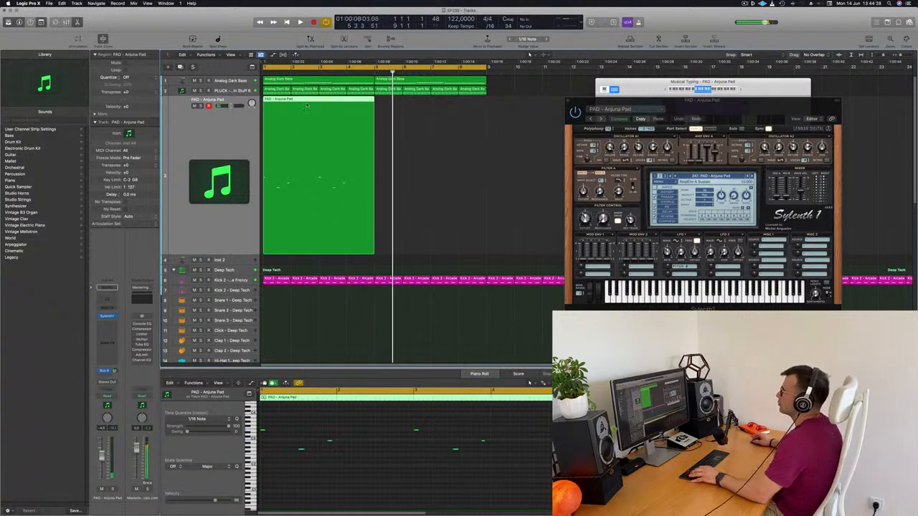
{"action": "left_click_drag", "start_coordinate": [306, 101], "coordinate": [420, 109]}
{"action": "scroll", "coordinate": [460, 156], "scroll_direction": "left", "scroll_amount": 2}
{"action": "scroll", "coordinate": [462, 157], "scroll_direction": "down", "scroll_amount": 4}
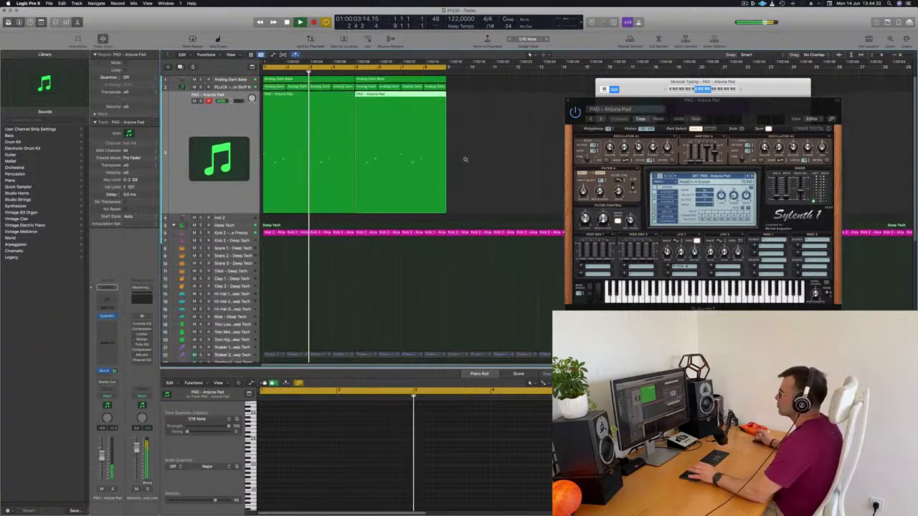
{"action": "scroll", "coordinate": [464, 159], "scroll_direction": "down", "scroll_amount": 2}
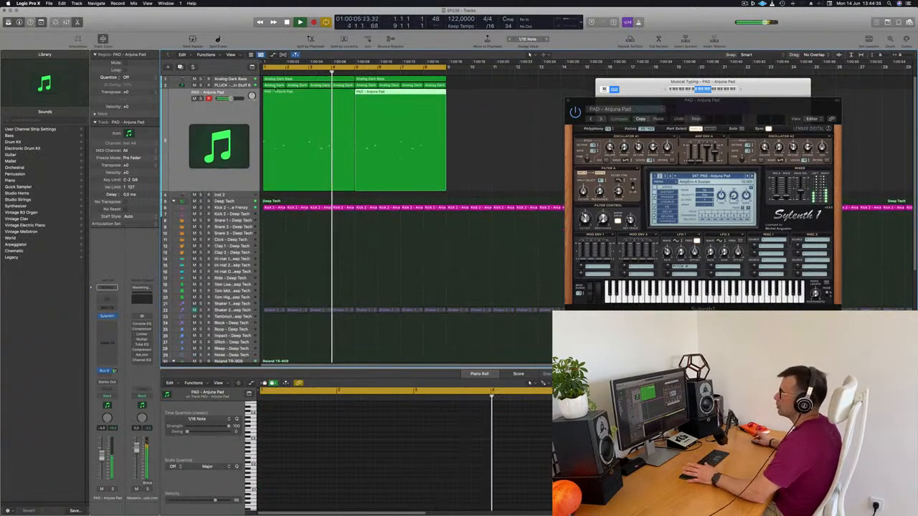
Duplicate the Analog Dark Bass track and copy both bass regions onto the new track
{"action": "left_click", "coordinate": [225, 80]}
{"action": "key", "text": "space"}
{"action": "key", "text": "space"}
{"action": "mouse_move", "coordinate": [227, 97]}
{"action": "left_mouse_down"}
{"action": "mouse_move", "coordinate": [227, 135]}
{"action": "mouse_move", "coordinate": [227, 98]}
{"action": "left_mouse_up"}
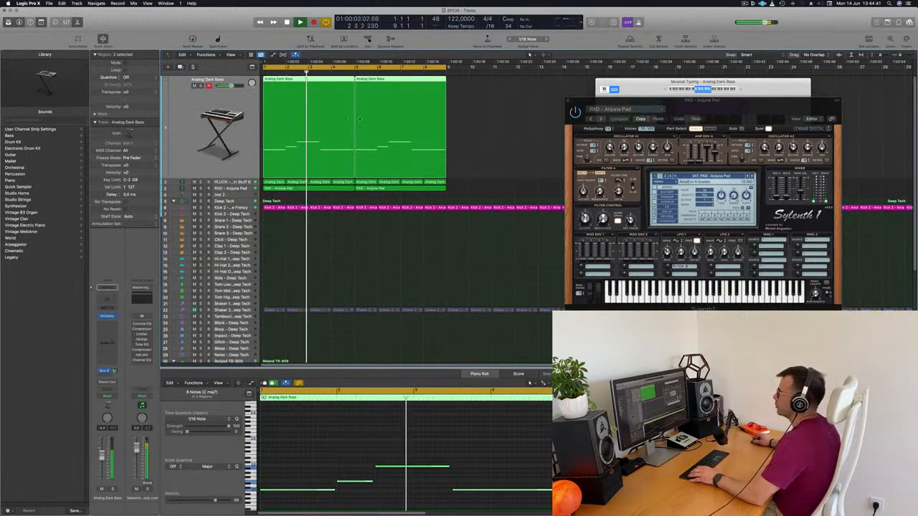
{"action": "key", "text": "super+d"}
{"action": "key", "text": "space"}
{"action": "key", "text": "space"}
{"action": "left_click", "coordinate": [309, 80]}
{"action": "left_click_drag", "start_coordinate": [308, 80], "coordinate": [399, 95]}
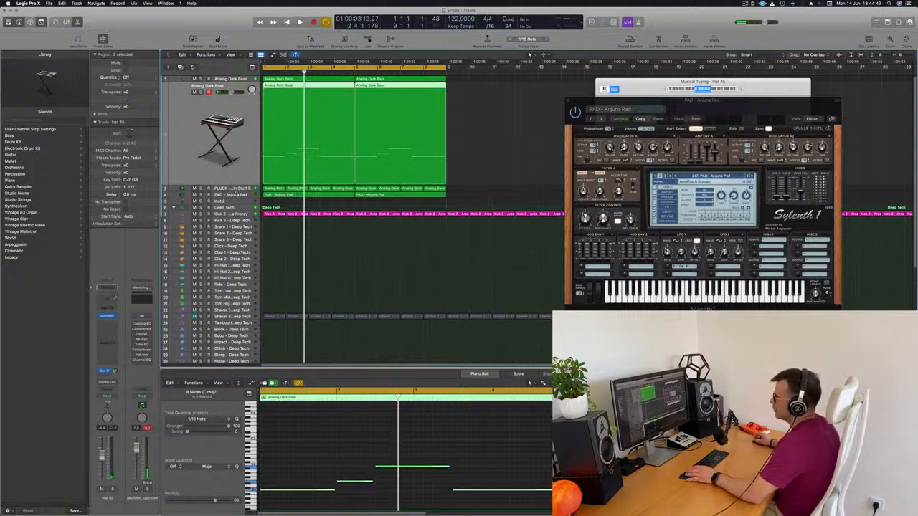
Duplicate the Anjuna Pad track and move the two copied bass regions onto the duplicate
{"action": "left_click", "coordinate": [231, 194]}
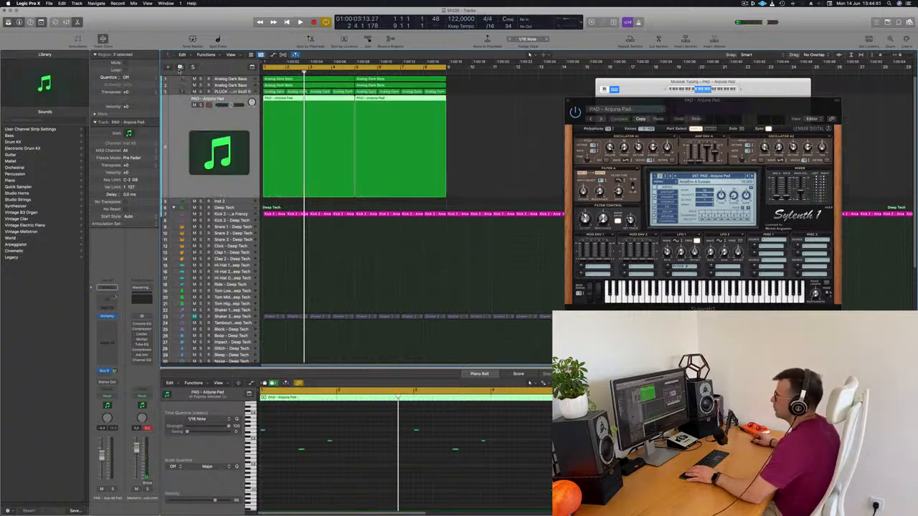
{"action": "left_click", "coordinate": [315, 85]}
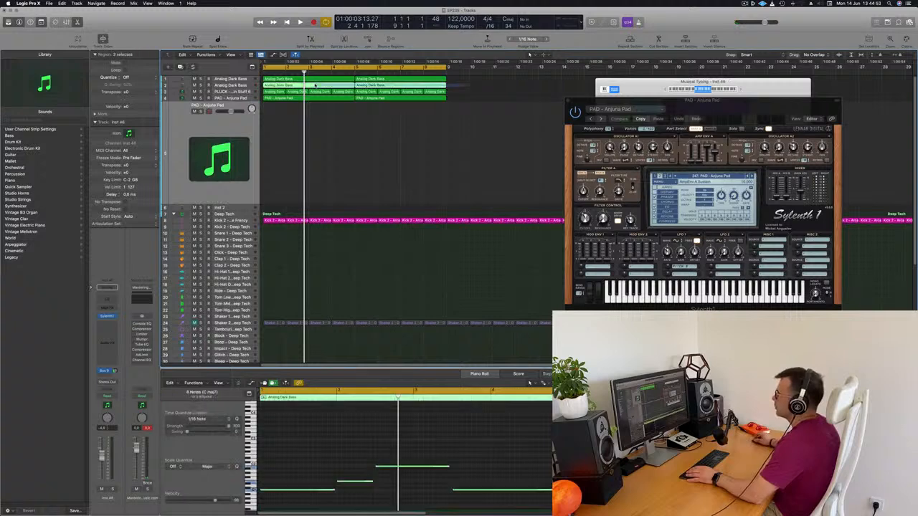
{"action": "left_click_drag", "start_coordinate": [306, 87], "coordinate": [307, 141]}
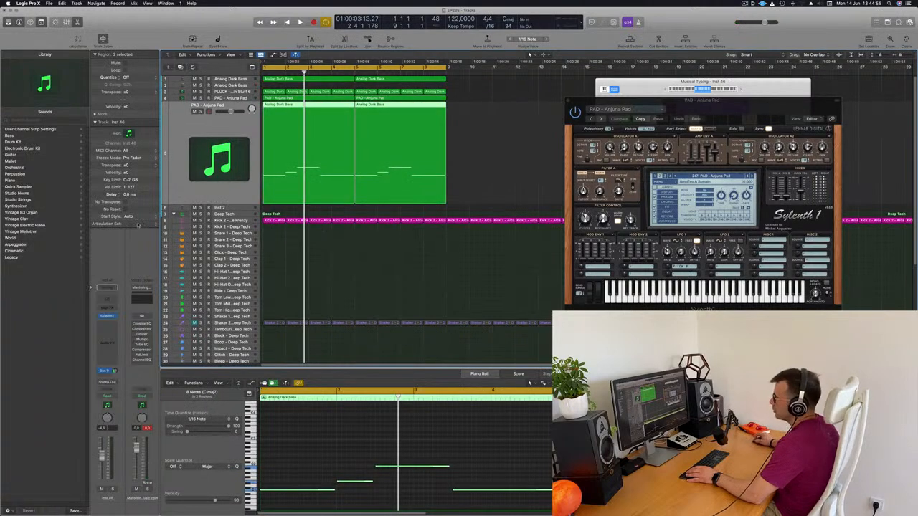
Transpose the bass notes on the duplicated pad track up three octaves and play the loop
{"action": "left_click", "coordinate": [341, 462]}
{"action": "key", "text": "alt+shift+Up"}
{"action": "key", "text": "alt+shift+Up"}
{"action": "key", "text": "alt+shift+Up"}
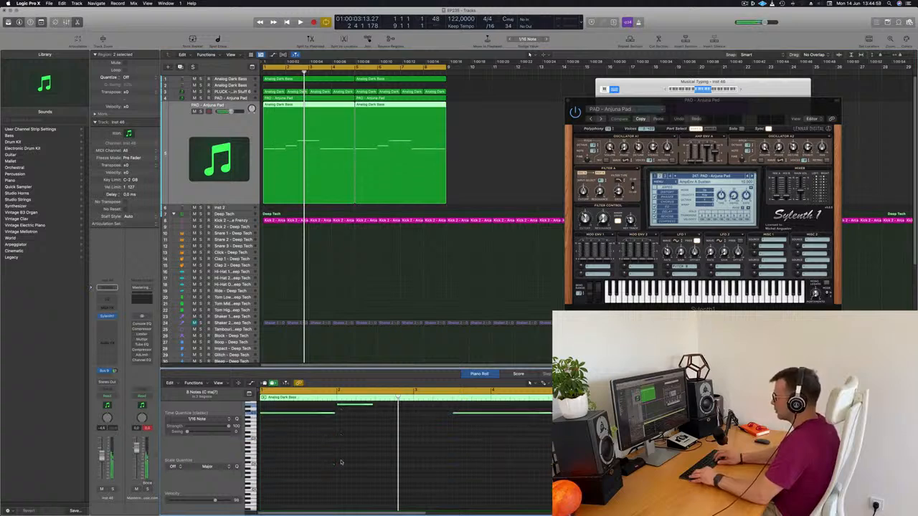
{"action": "left_click", "coordinate": [220, 130]}
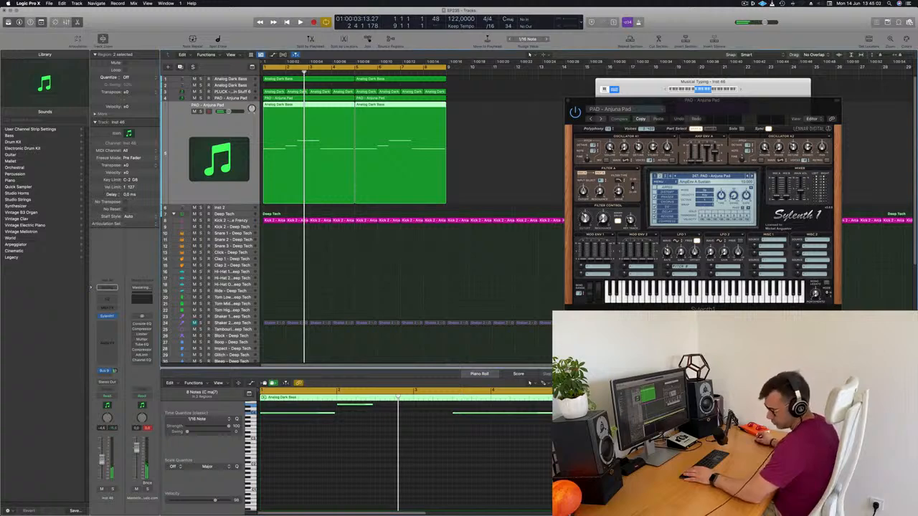
{"action": "key", "text": "space"}
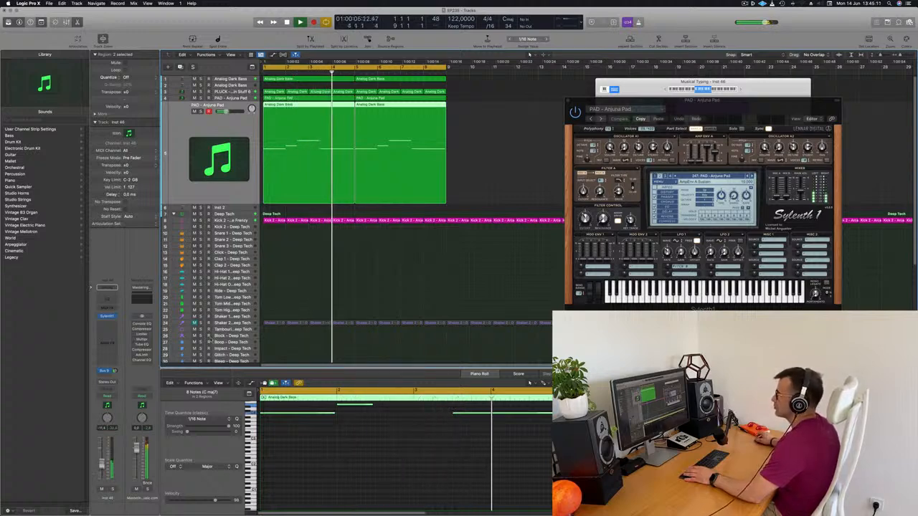
Transpose all notes on the duplicated pad track down one octave and replay from the start
{"action": "left_click", "coordinate": [410, 464]}
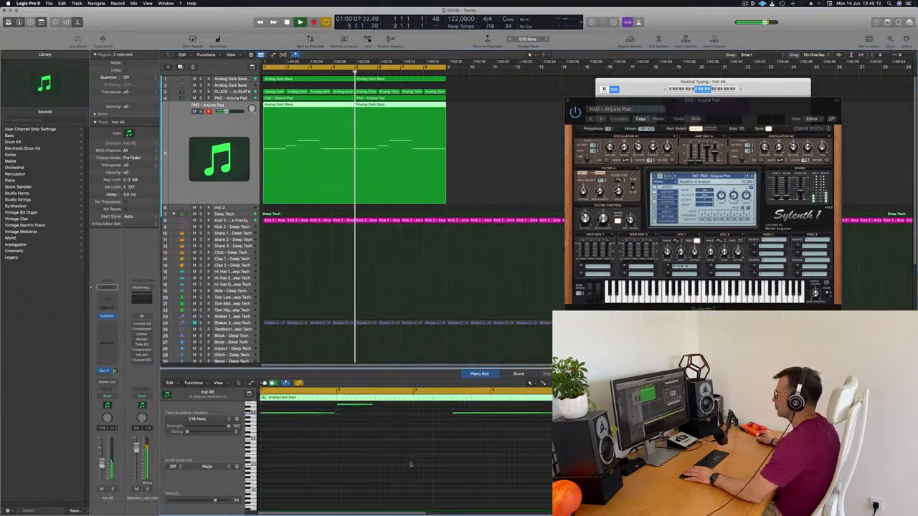
{"action": "scroll", "coordinate": [412, 463], "scroll_direction": "up", "scroll_amount": 2}
{"action": "key", "text": "super+a"}
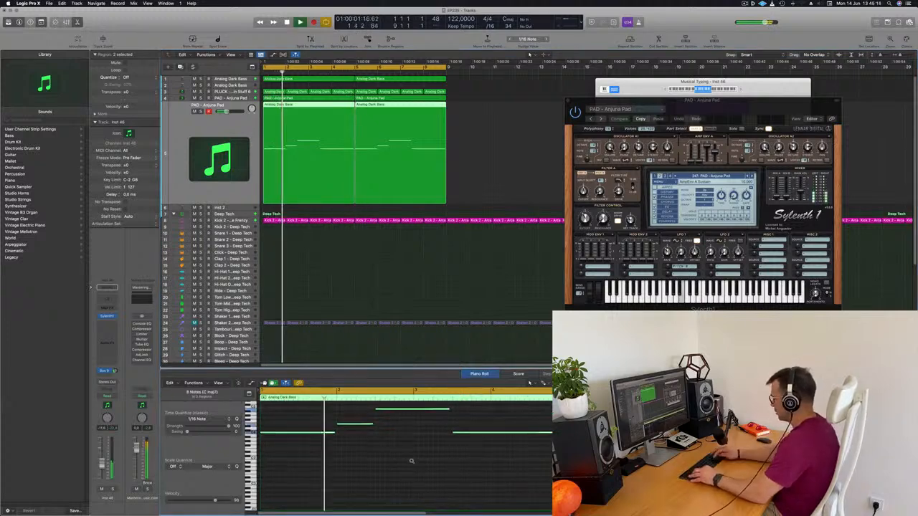
{"action": "key", "text": "alt+shift+Down"}
{"action": "key", "text": "Return"}
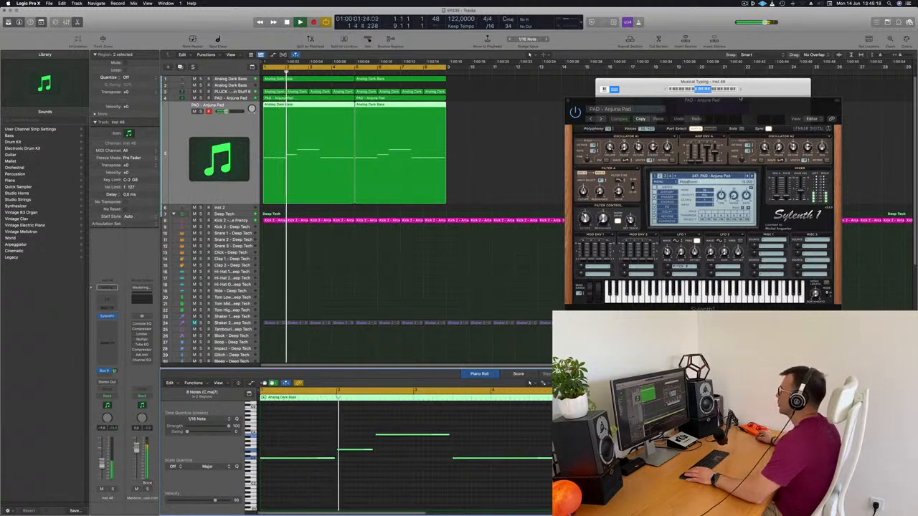
Audition successive Sylenth1 pad presets on the original pad melody track during playback, and load PAD - Deep Space 1
{"action": "left_click_drag", "start_coordinate": [720, 104], "coordinate": [606, 134]}
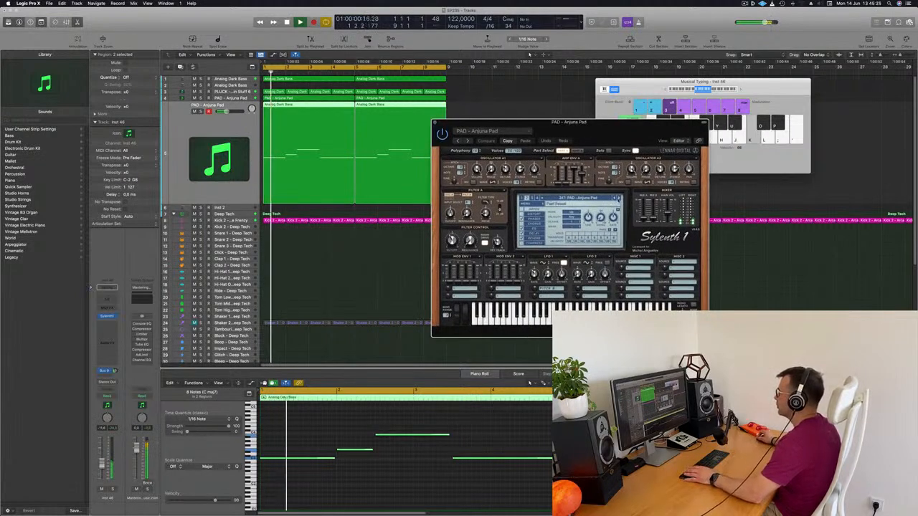
{"action": "left_click", "coordinate": [618, 199]}
{"action": "key", "text": "Return"}
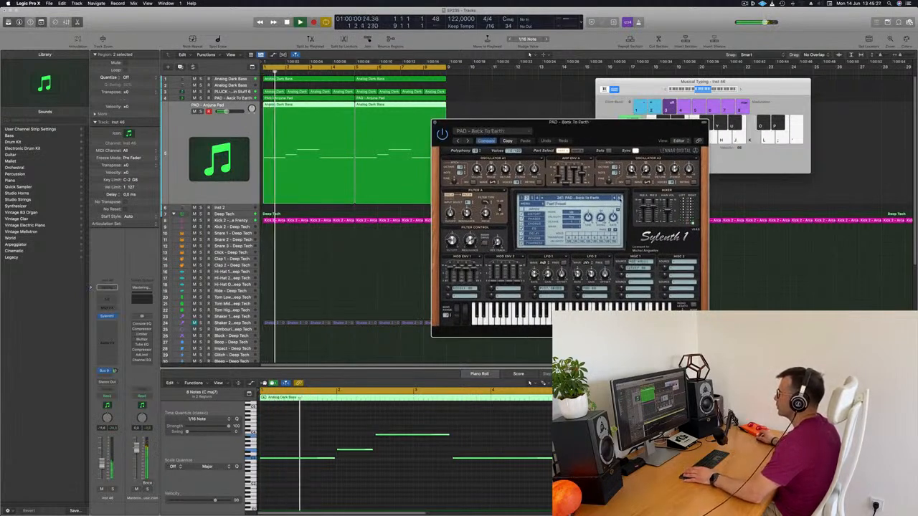
{"action": "left_click", "coordinate": [620, 198]}
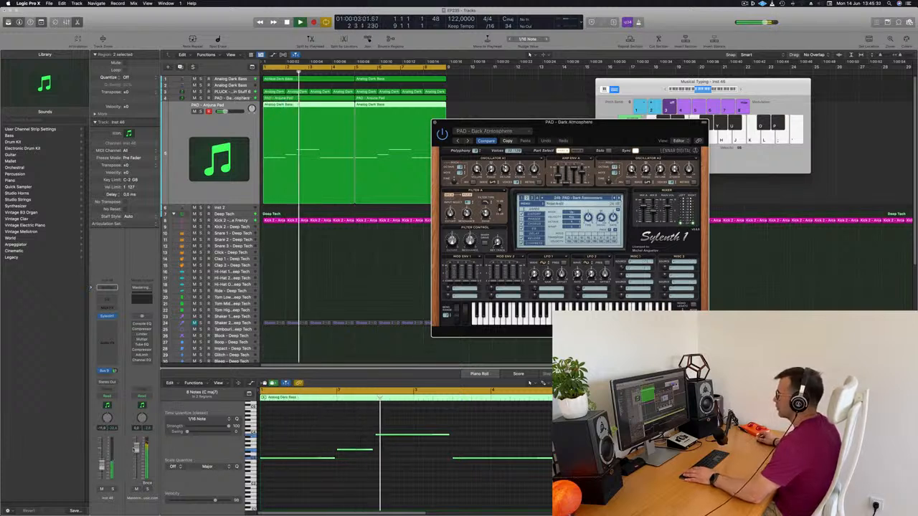
{"action": "left_click", "coordinate": [620, 199]}
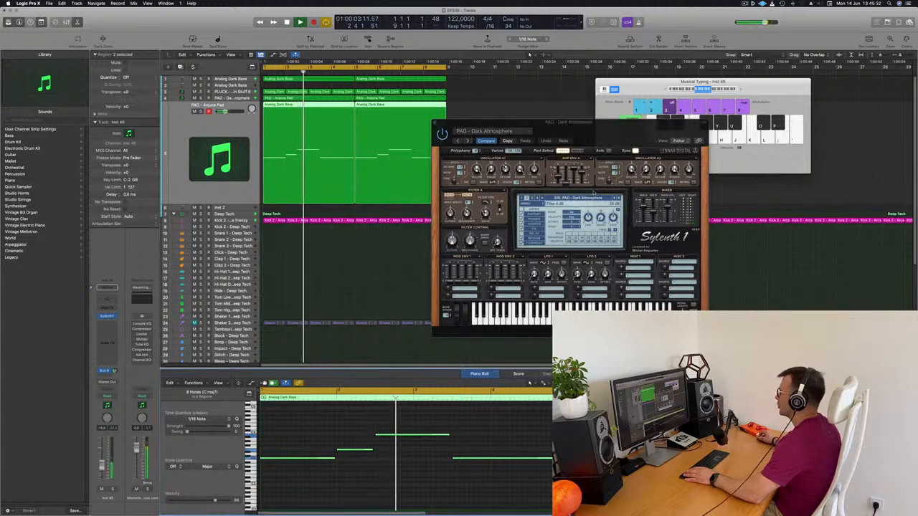
{"action": "left_click", "coordinate": [620, 199]}
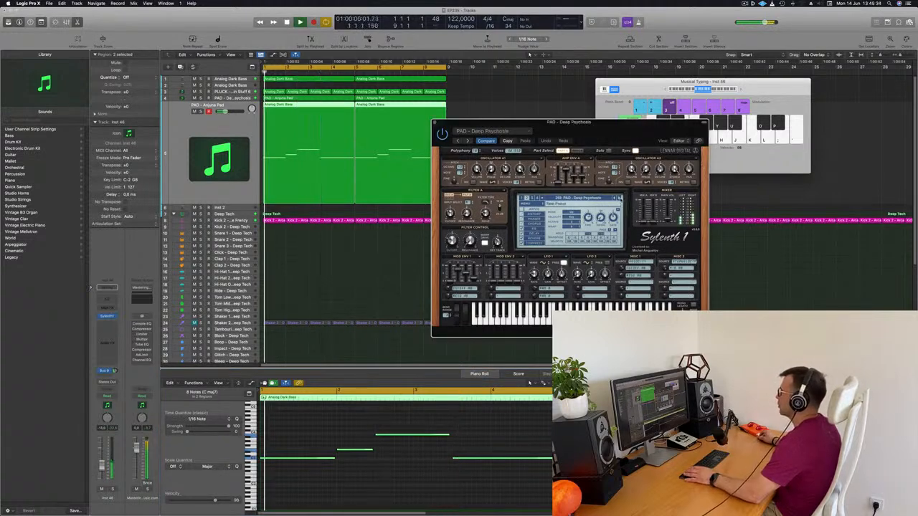
{"action": "left_click", "coordinate": [621, 199]}
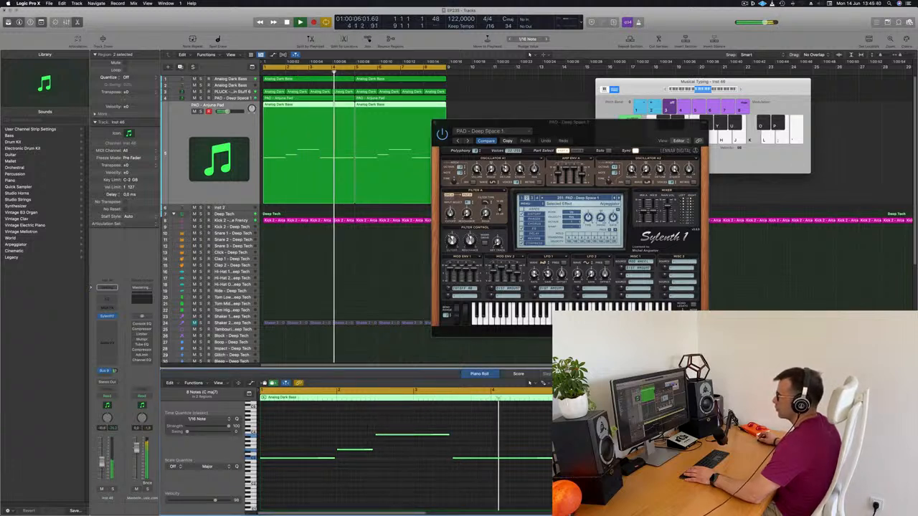
Close the pad's Sylenth1 window and move the Musical Typing keyboard away from the arrangement
{"action": "left_click_drag", "start_coordinate": [578, 126], "coordinate": [390, 126]}
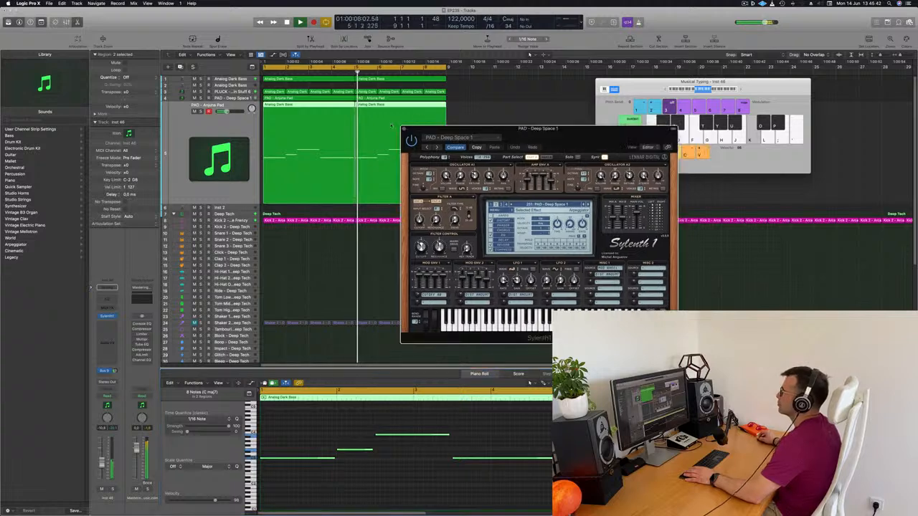
{"action": "left_click", "coordinate": [403, 130]}
{"action": "left_click_drag", "start_coordinate": [641, 82], "coordinate": [762, 70]}
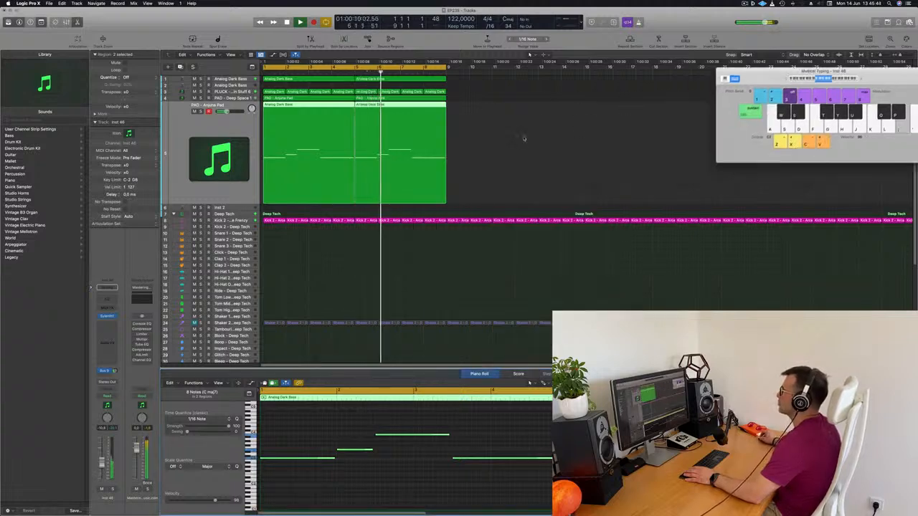
Briefly solo the duplicated pad track to hear its chord line alone, and unsolo it
{"action": "left_click", "coordinate": [524, 137]}
{"action": "left_click", "coordinate": [200, 111]}
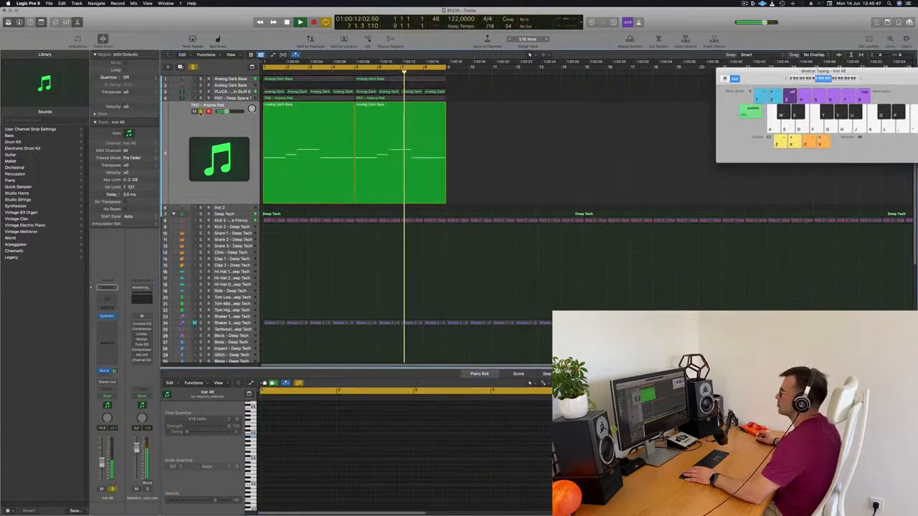
{"action": "left_click", "coordinate": [200, 111]}
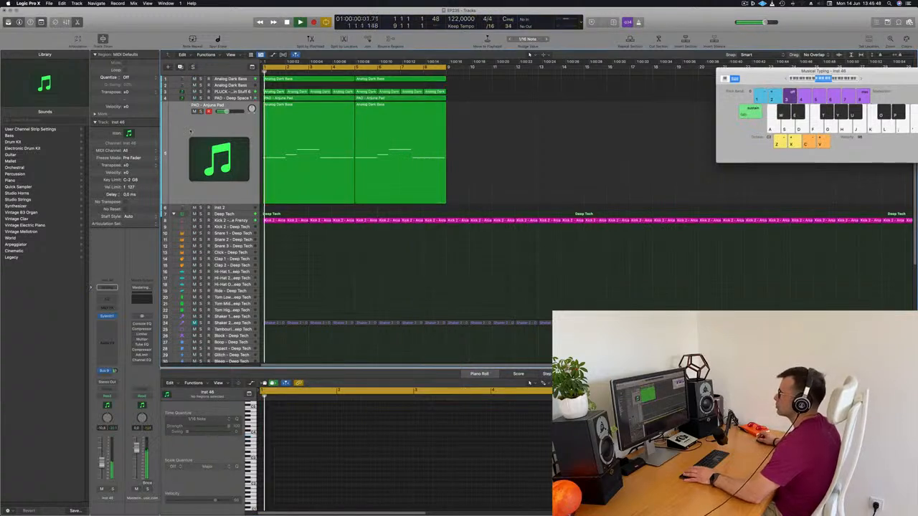
{"action": "left_click", "coordinate": [189, 130]}
Select the first bass region and the duplicated pad's regions in turn to compare their notes during playback
{"action": "left_click", "coordinate": [316, 79]}
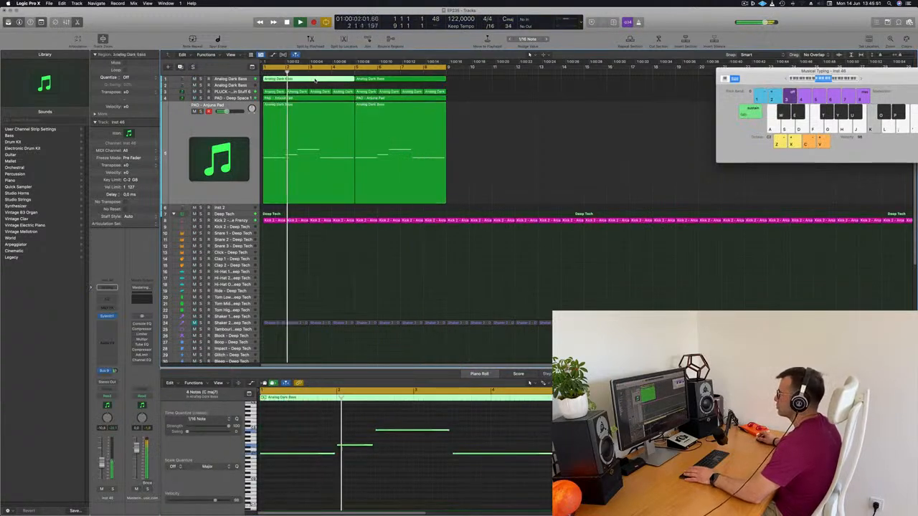
{"action": "left_click", "coordinate": [508, 136]}
{"action": "left_click_drag", "start_coordinate": [526, 134], "coordinate": [305, 156]}
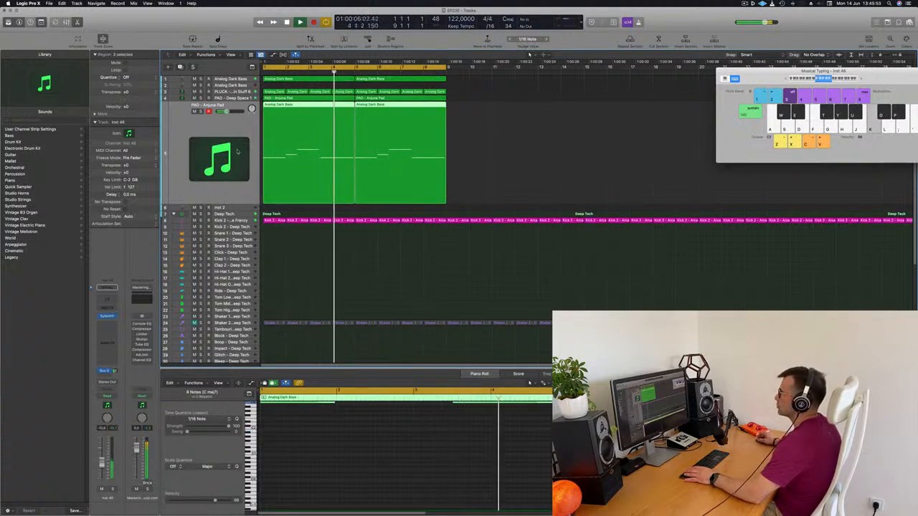
Open Sylenth1 on the pluck track, reposition its window over the arrangement and stop playback
{"action": "left_click", "coordinate": [248, 92]}
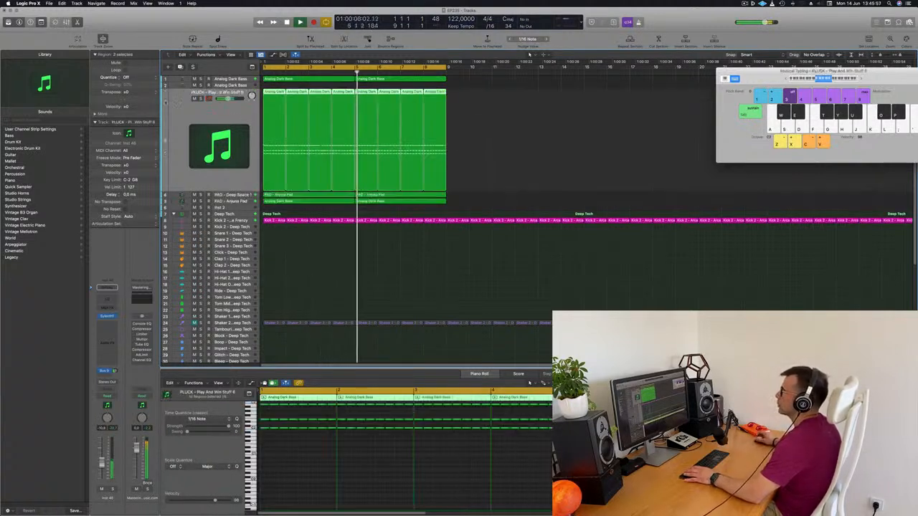
{"action": "key", "text": "space"}
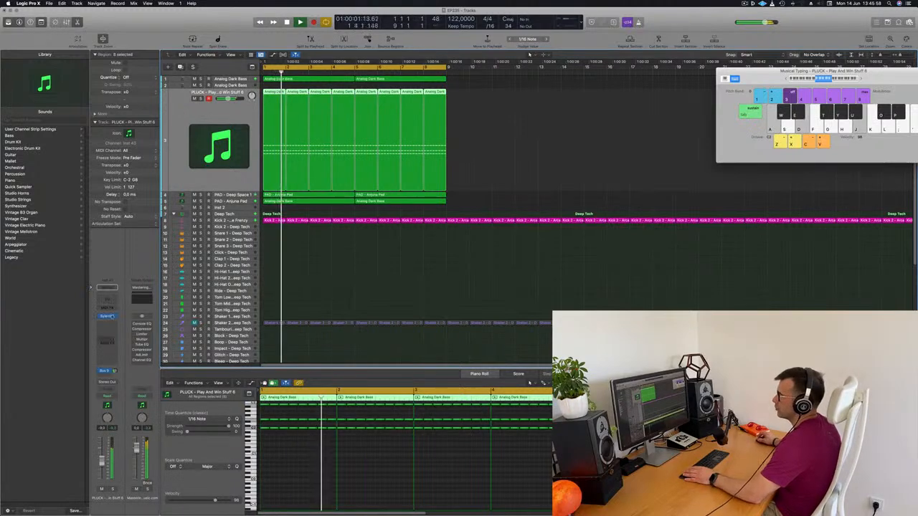
{"action": "left_click", "coordinate": [106, 317]}
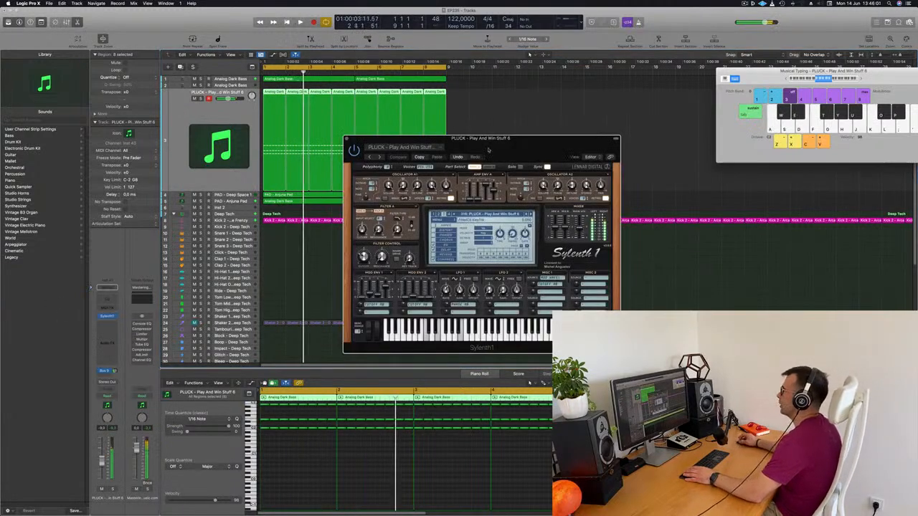
{"action": "left_click_drag", "start_coordinate": [538, 145], "coordinate": [519, 147]}
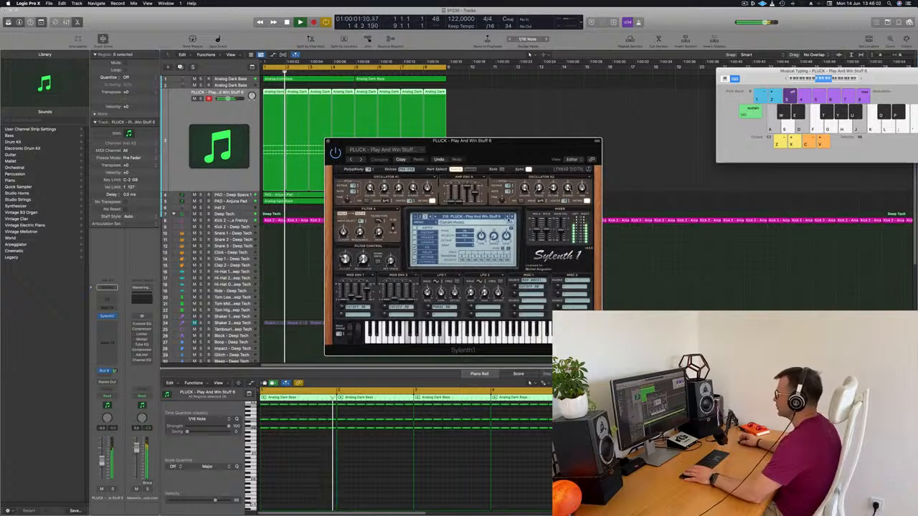
{"action": "key", "text": "space"}
Load PLUCK - 4AM on the pluck track and audition the following presets up to PLUCK - Basic Progressive 1 during playback
{"action": "left_click", "coordinate": [492, 217]}
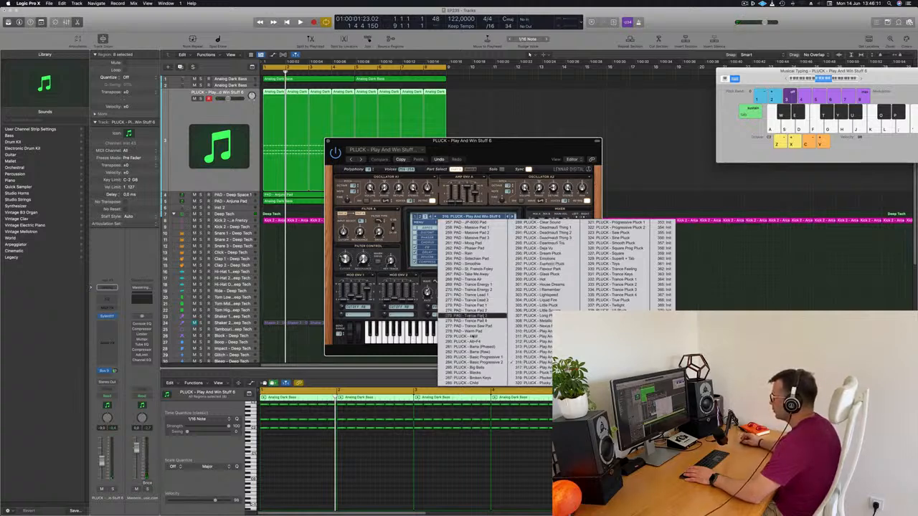
{"action": "left_click", "coordinate": [473, 336]}
{"action": "left_click_drag", "start_coordinate": [499, 141], "coordinate": [532, 124]}
{"action": "key", "text": "space"}
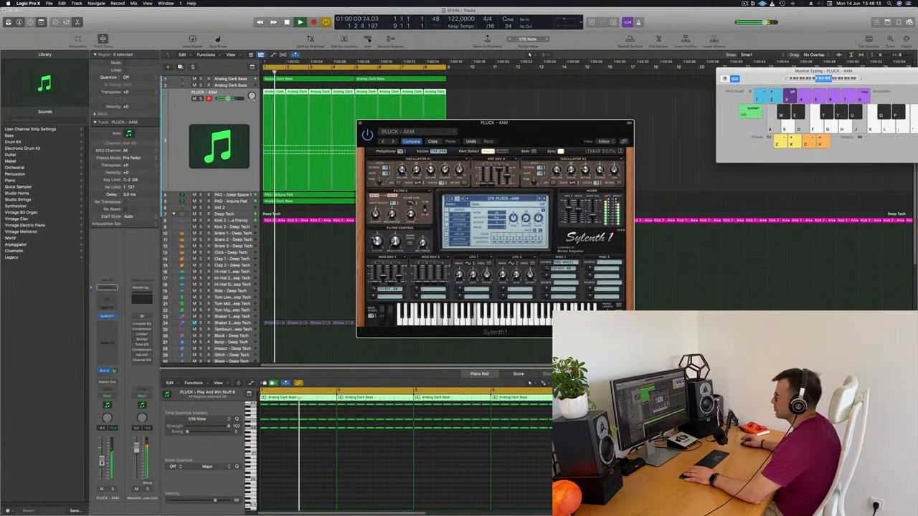
{"action": "left_click", "coordinate": [267, 113]}
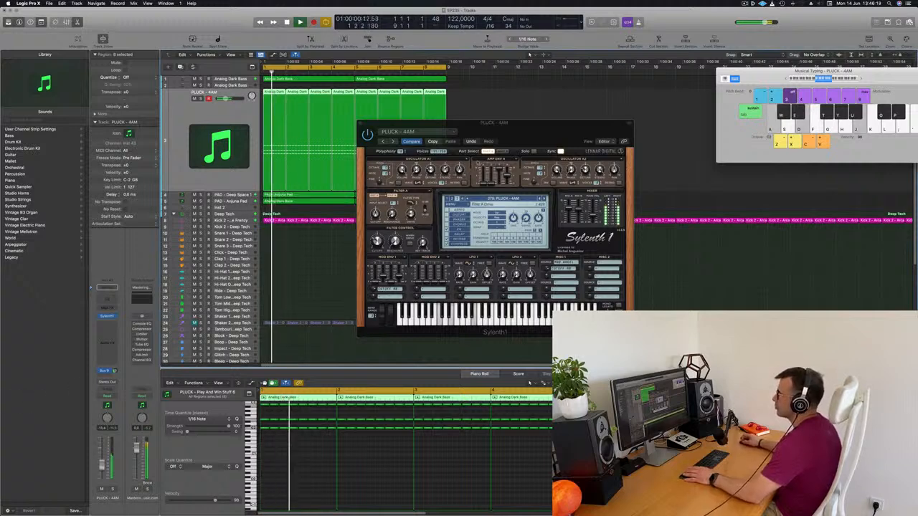
{"action": "key", "text": "]"}
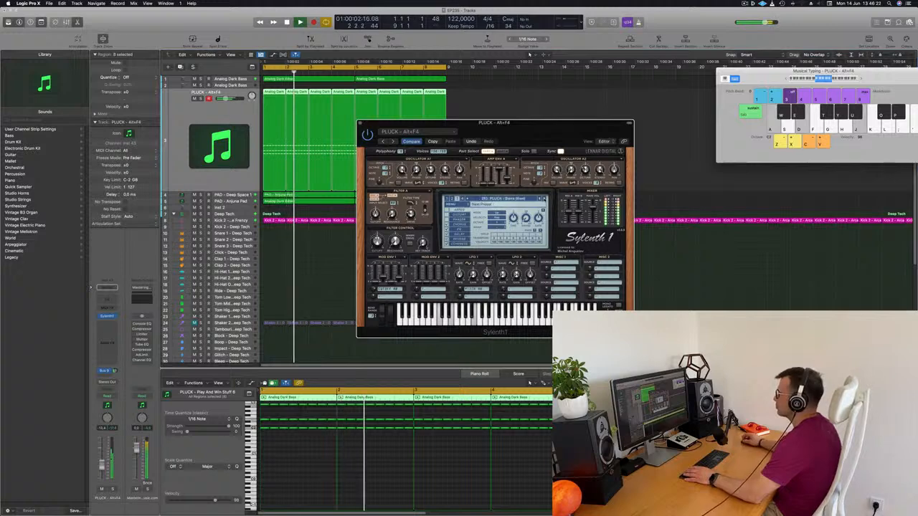
{"action": "key", "text": "]"}
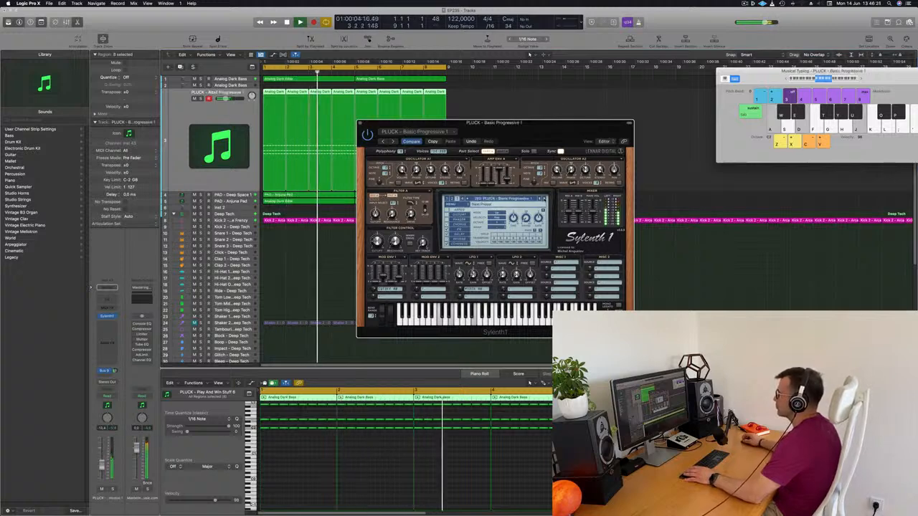
{"action": "left_click_drag", "start_coordinate": [502, 123], "coordinate": [573, 135]}
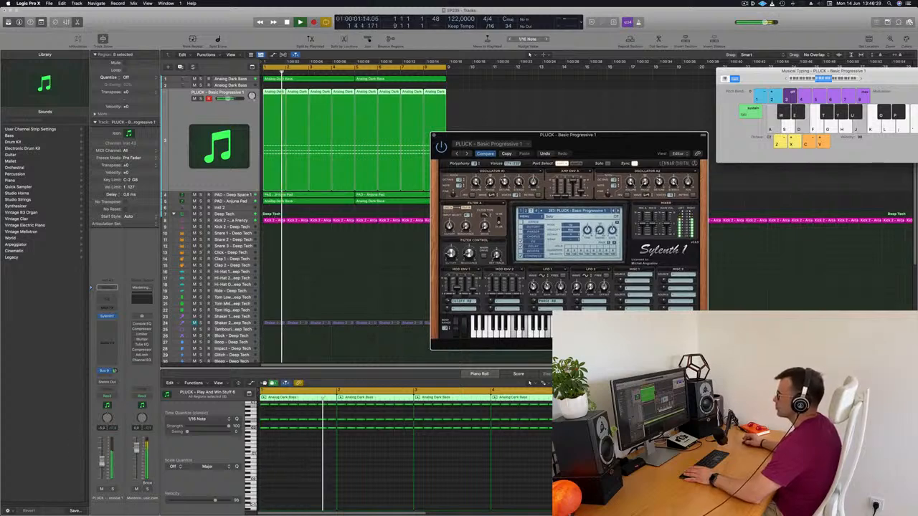
Audition further presets on the pluck track from PLUCK - Basic Progressive 2 to PLUCK - Deadmau5 Toy while balancing its volume
{"action": "left_click", "coordinate": [228, 98]}
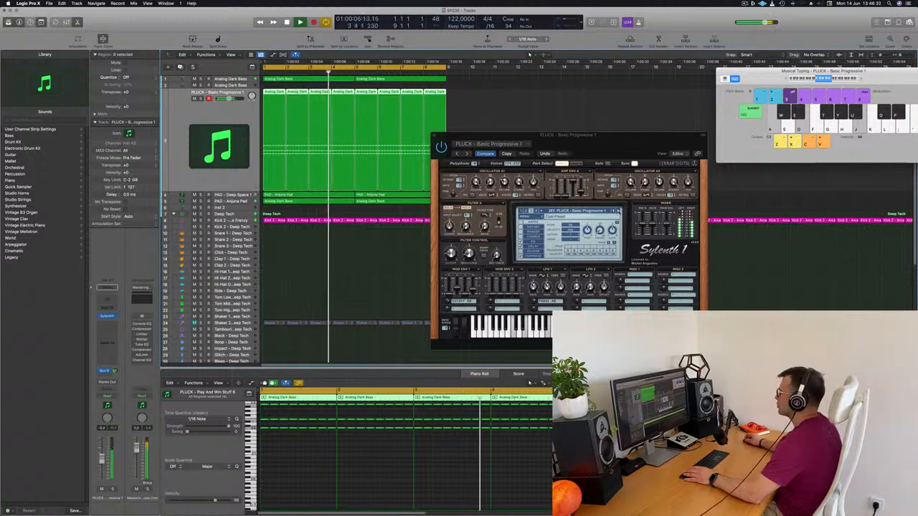
{"action": "left_click", "coordinate": [618, 211]}
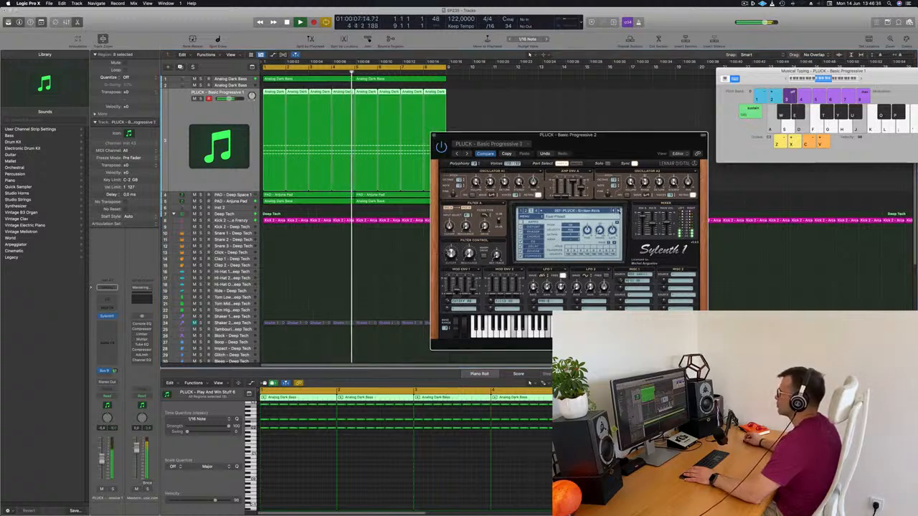
{"action": "left_click", "coordinate": [618, 211]}
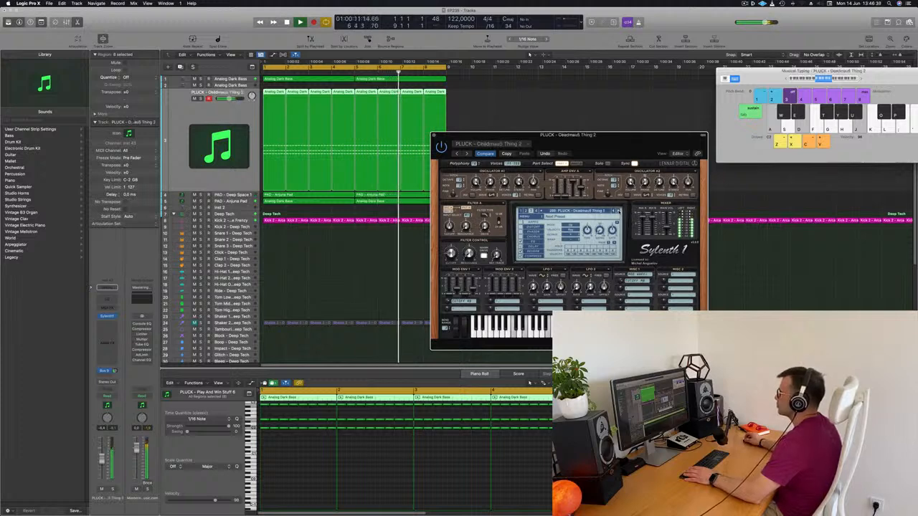
{"action": "left_click", "coordinate": [618, 211]}
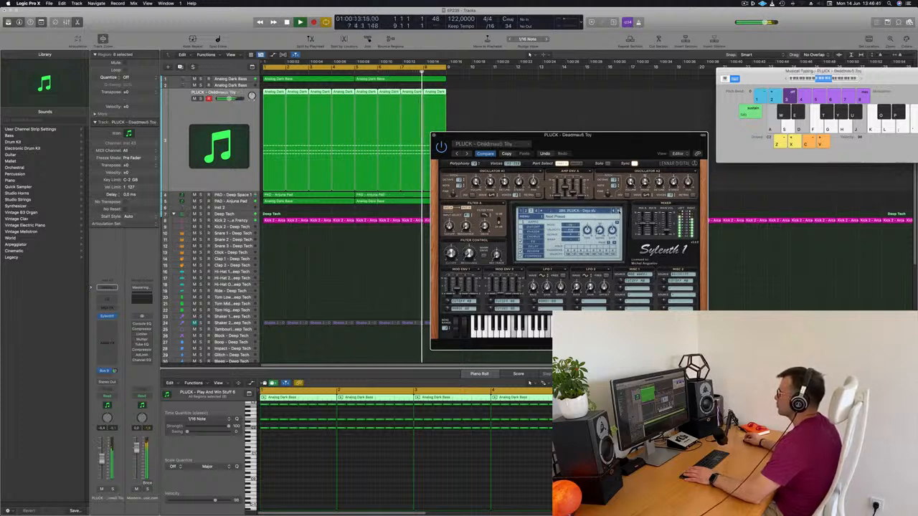
{"action": "left_click", "coordinate": [614, 212]}
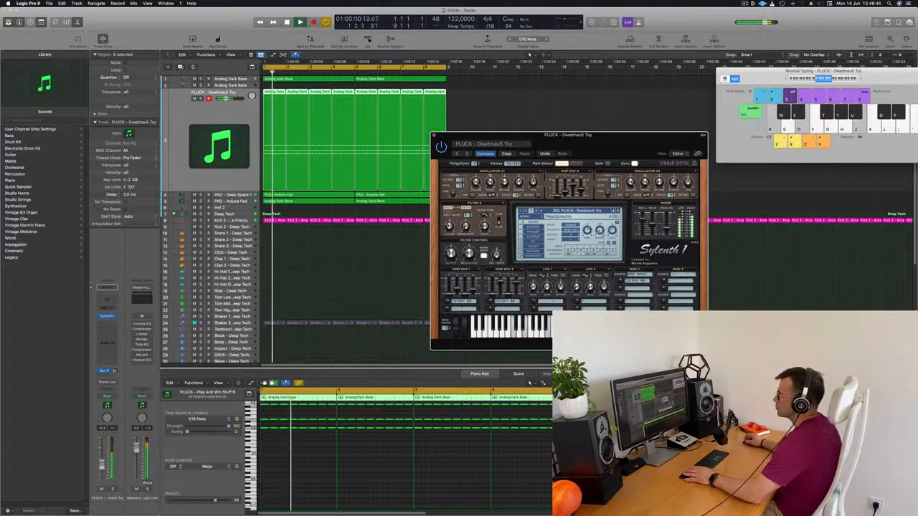
{"action": "left_click", "coordinate": [221, 115]}
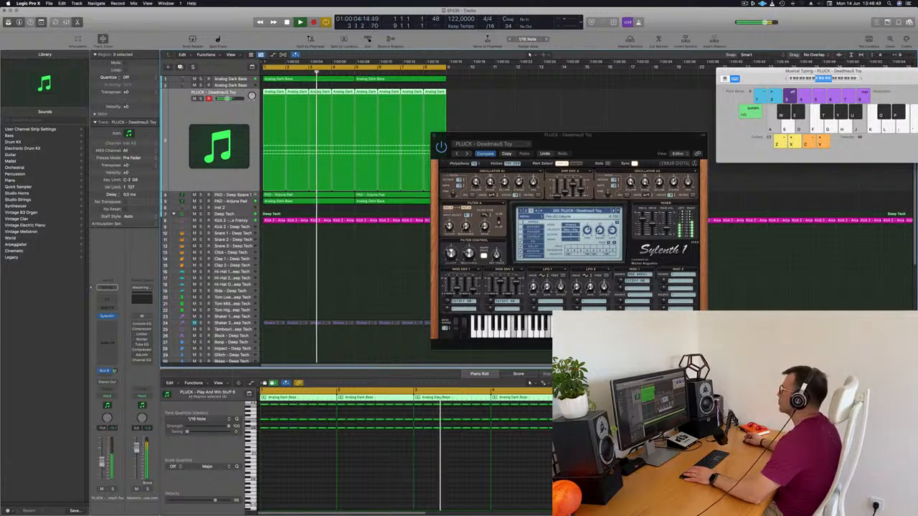
Advance past PLUCK - Deadmau5 Toy to audition PLUCK - Deja Vu and the presets after it
{"action": "left_click", "coordinate": [618, 211]}
{"action": "left_click", "coordinate": [618, 211]}
{"action": "left_click", "coordinate": [618, 210]}
Load PLUCK - Very Big Saw and audition the preceding pluck presets back to PLUCK - Super8 + Tab
{"action": "left_click", "coordinate": [606, 254]}
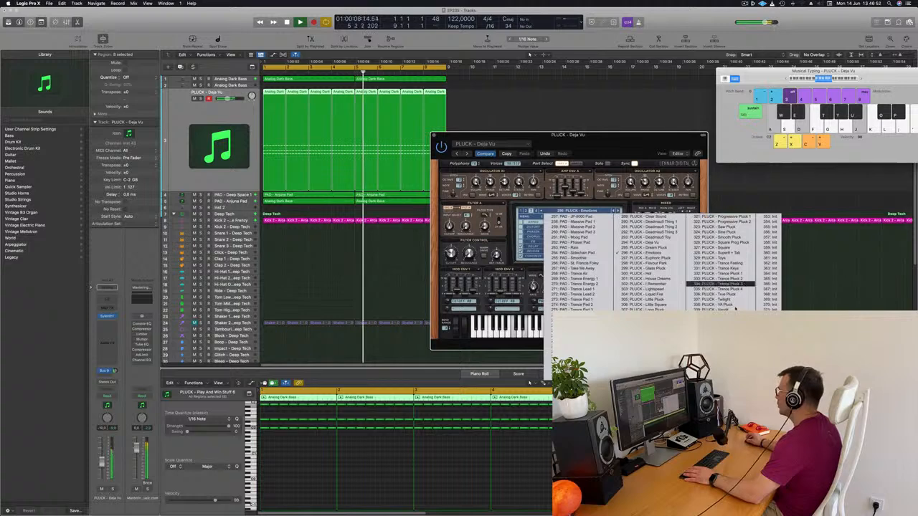
{"action": "left_click", "coordinate": [717, 315]}
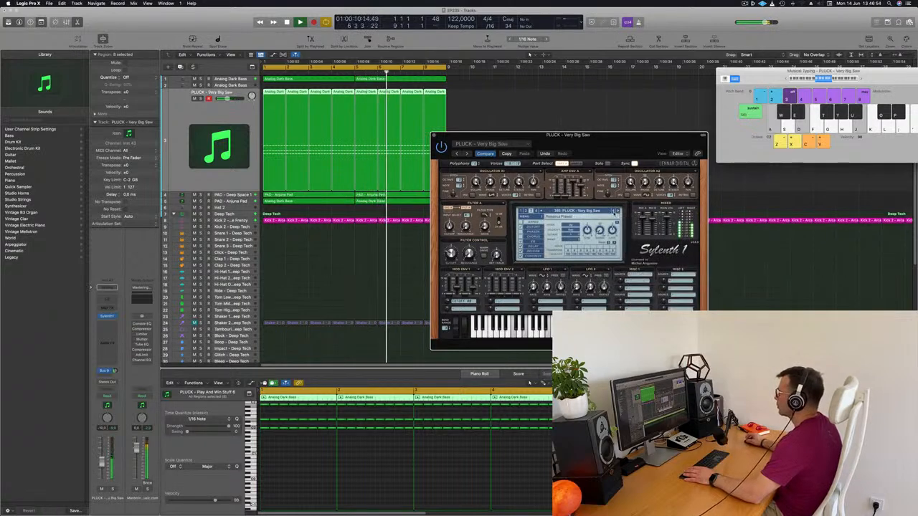
{"action": "left_click", "coordinate": [615, 211]}
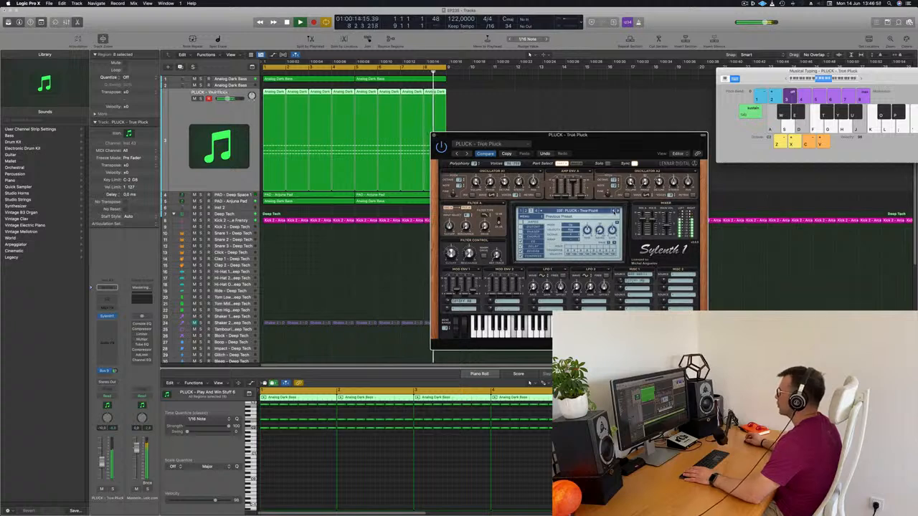
{"action": "left_click", "coordinate": [615, 212]}
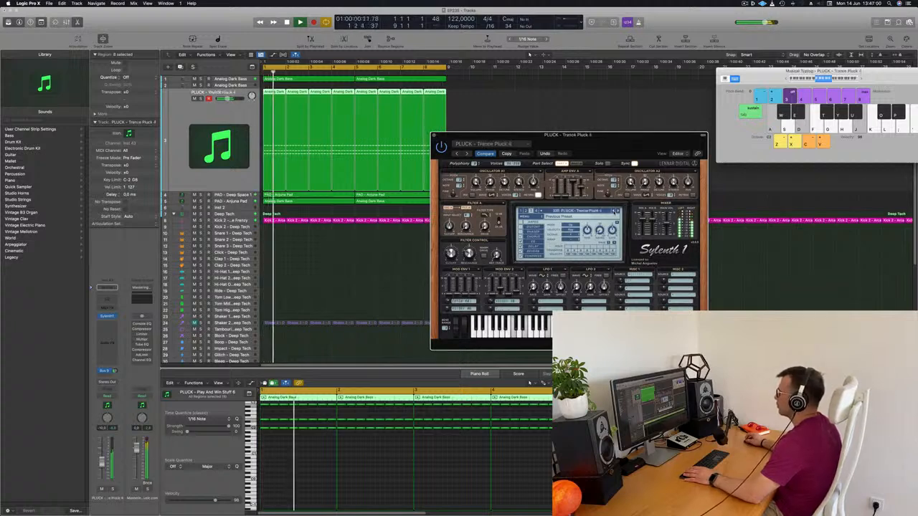
{"action": "left_click", "coordinate": [615, 211]}
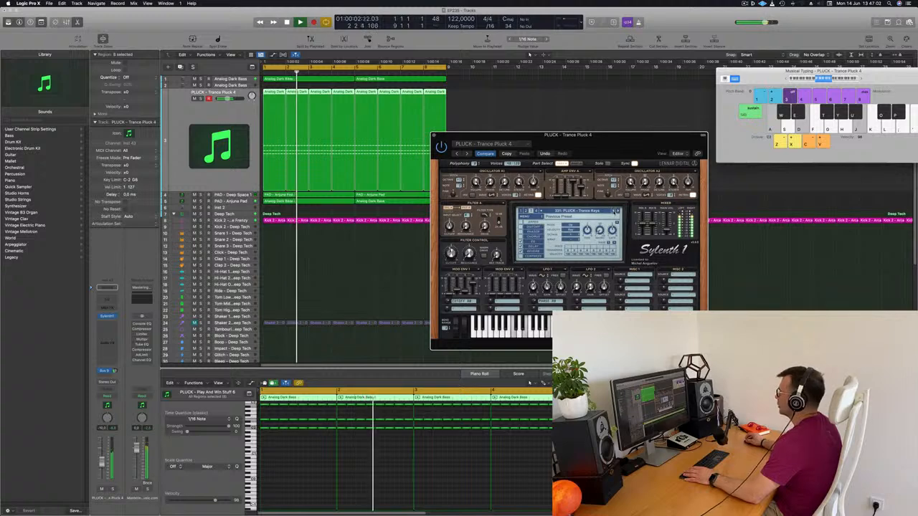
{"action": "left_click", "coordinate": [615, 212]}
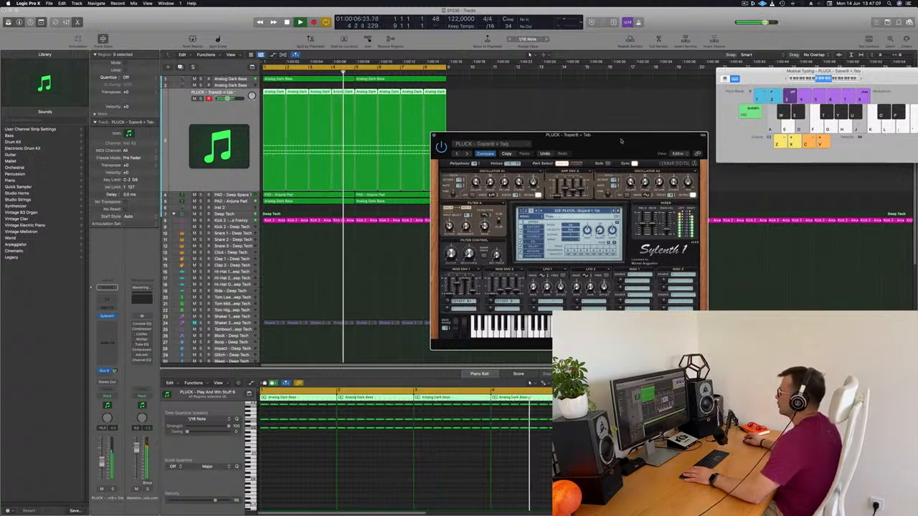
Replay the loop from the start several times to judge the PLUCK - Super8 + Tab sound in the mix
{"action": "left_click_drag", "start_coordinate": [621, 136], "coordinate": [595, 134]}
{"action": "key", "text": "space"}
{"action": "key", "text": "space"}
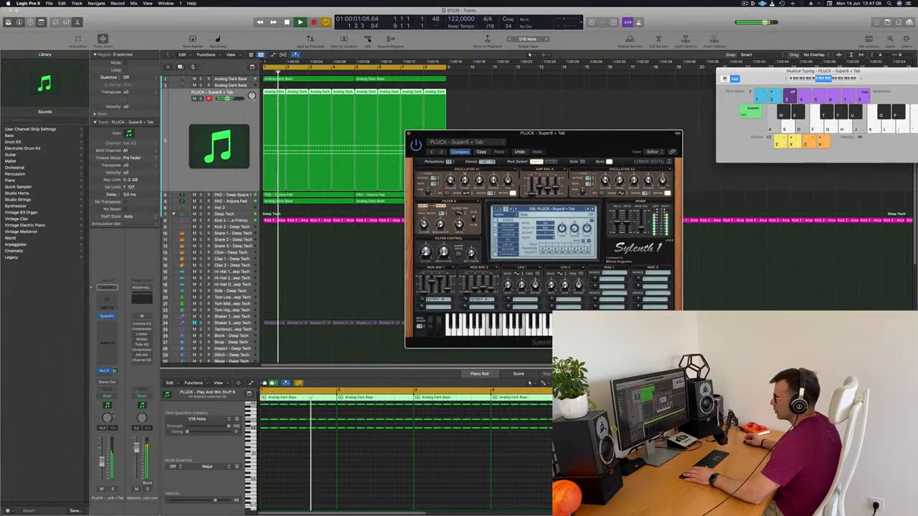
{"action": "key", "text": "space"}
{"action": "key", "text": "space"}
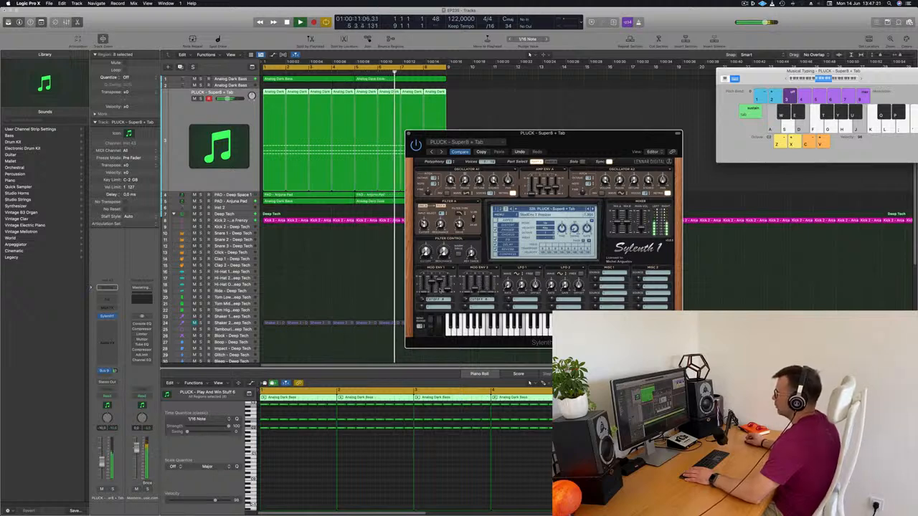
{"action": "key", "text": "Return"}
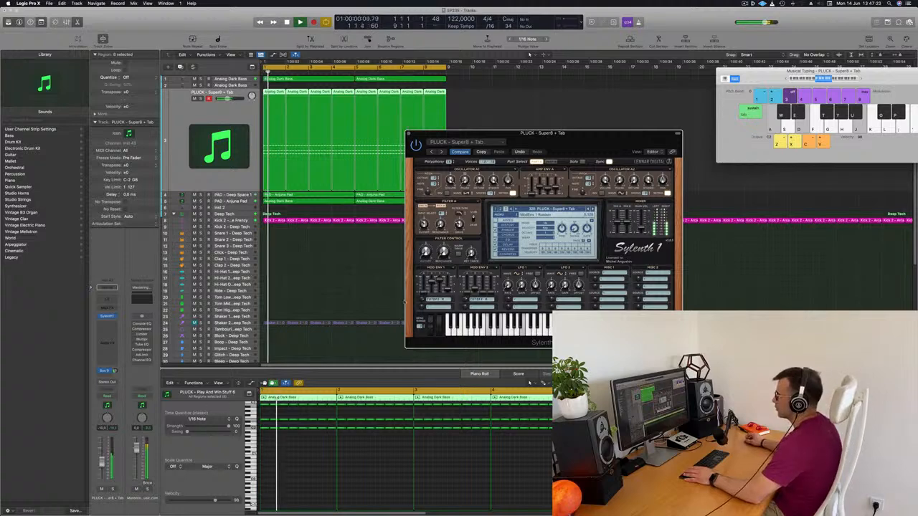
{"action": "key", "text": "Return"}
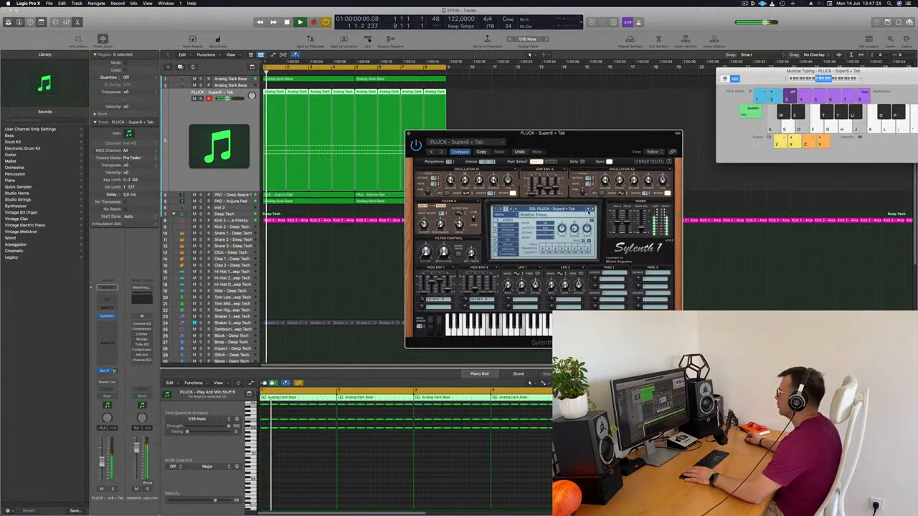
Audition earlier pluck presets from PLUCK - Square backwards and load PLUCK - Saw Pluck
{"action": "left_click", "coordinate": [589, 210]}
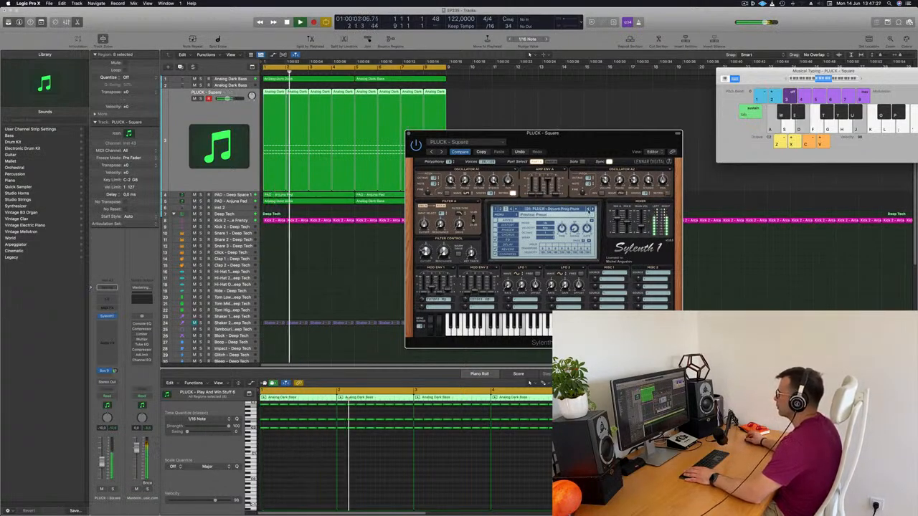
{"action": "left_click", "coordinate": [588, 210]}
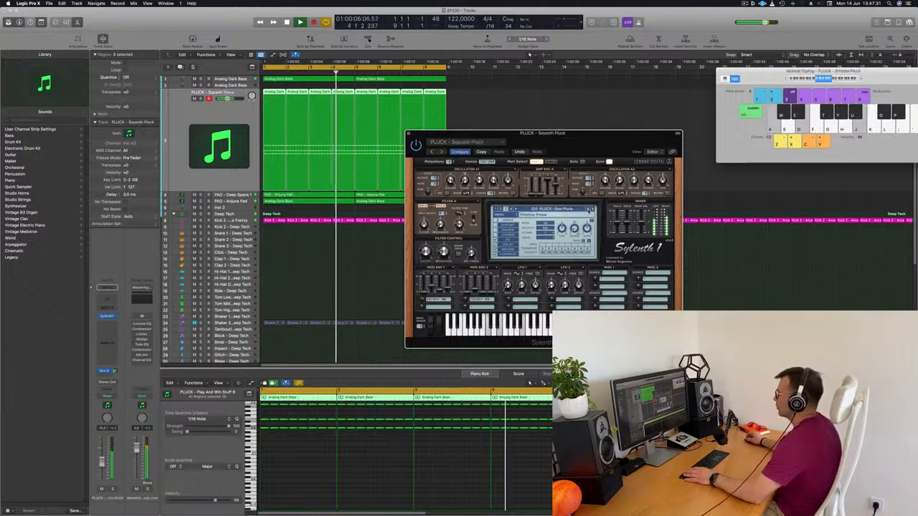
{"action": "left_click_drag", "start_coordinate": [582, 141], "coordinate": [598, 163]}
{"action": "key", "text": "]"}
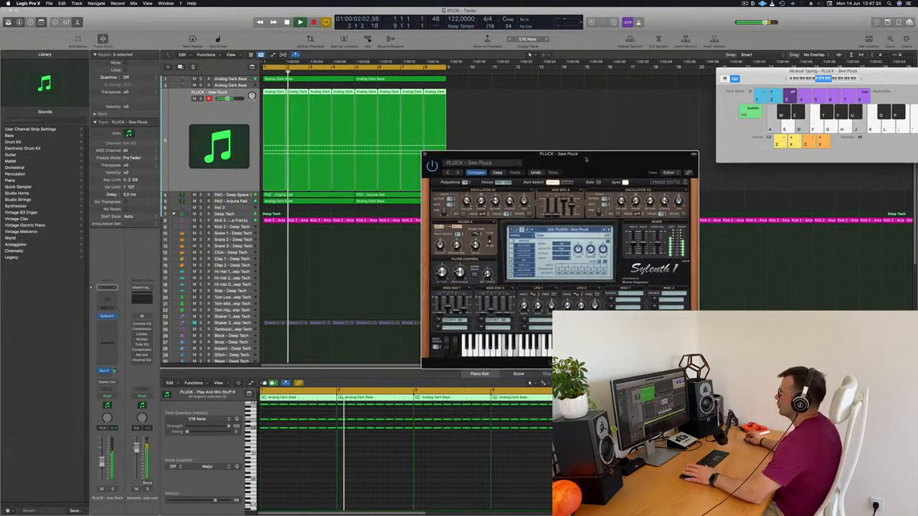
Close the pluck's Sylenth1 window and reselect the pluck track with all its regions
{"action": "left_click", "coordinate": [424, 155]}
{"action": "left_click", "coordinate": [536, 170]}
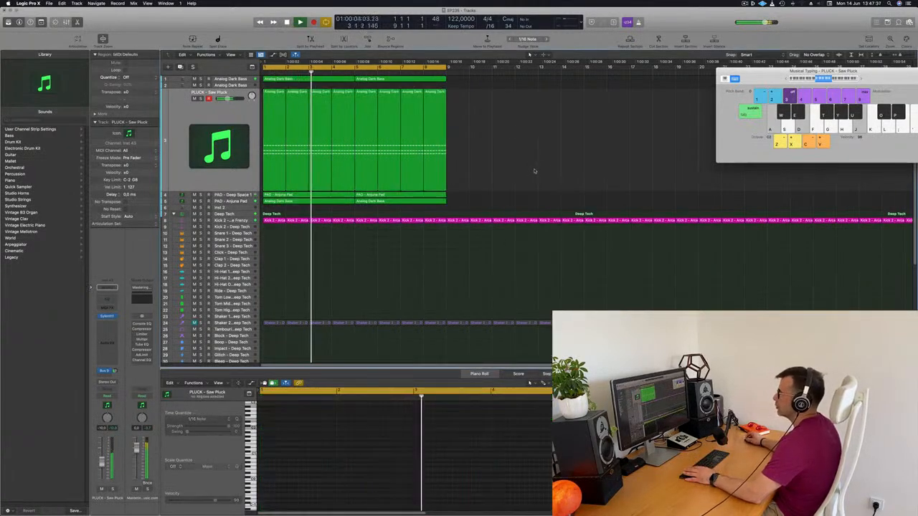
{"action": "left_click", "coordinate": [169, 143]}
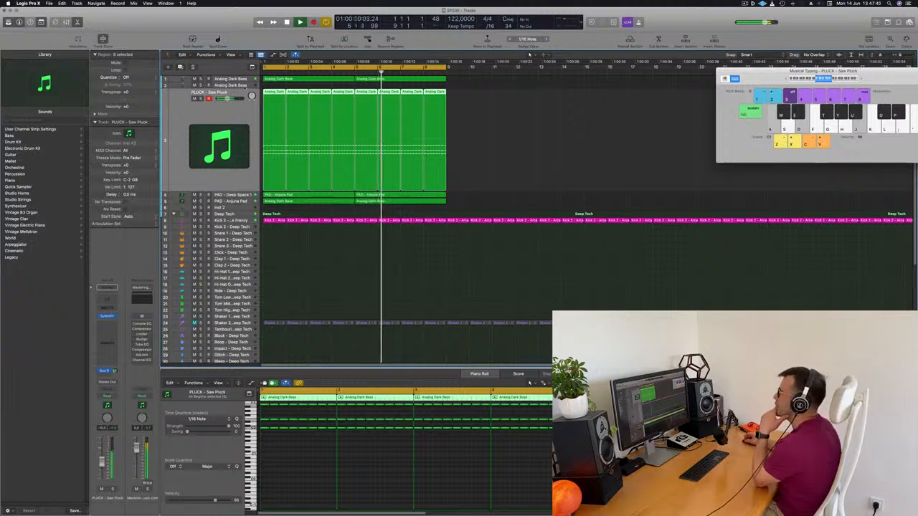
Open the Alchemy instrument on the empty Inst 2 track and move its window clear of the regions
{"action": "left_click", "coordinate": [234, 207]}
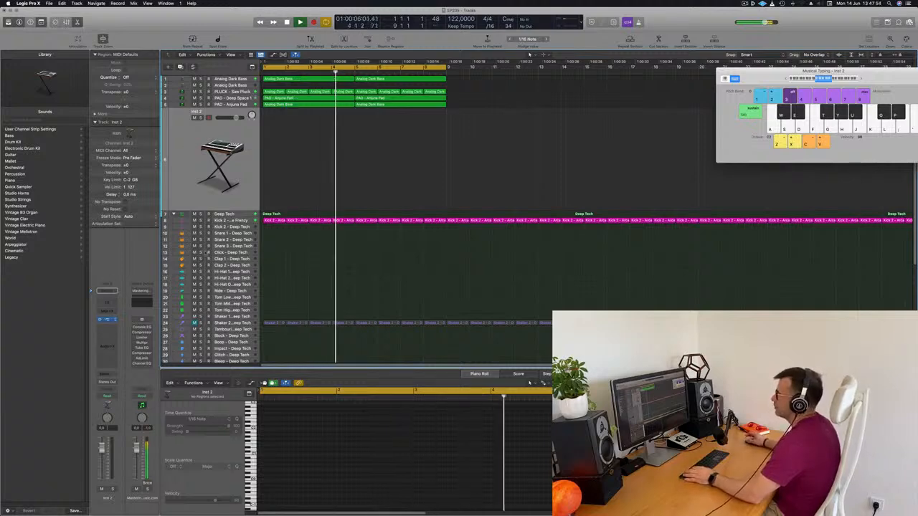
{"action": "left_click", "coordinate": [106, 319]}
{"action": "left_click_drag", "start_coordinate": [459, 84], "coordinate": [712, 112]}
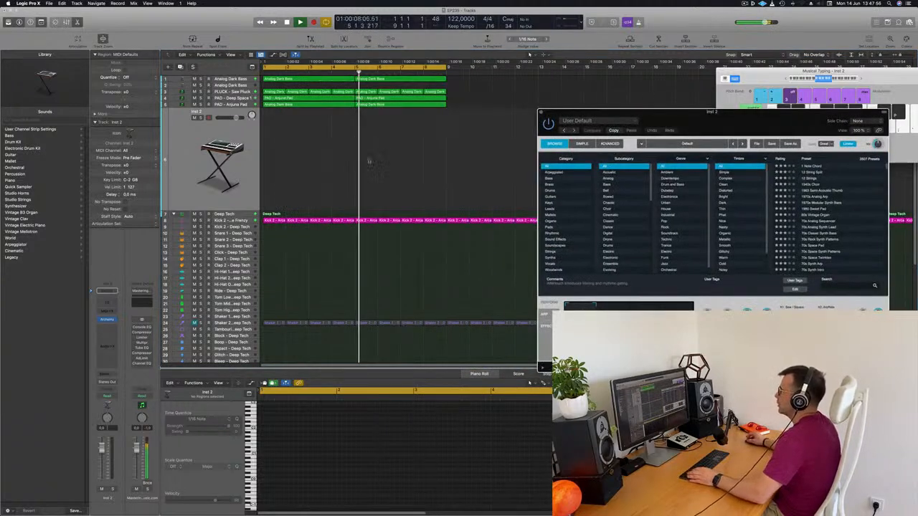
Copy all eight bars of bass, pluck and pad regions to bar 9 and extend the cycle range to bar 17
{"action": "left_click", "coordinate": [385, 140]}
{"action": "left_click_drag", "start_coordinate": [370, 115], "coordinate": [266, 115]}
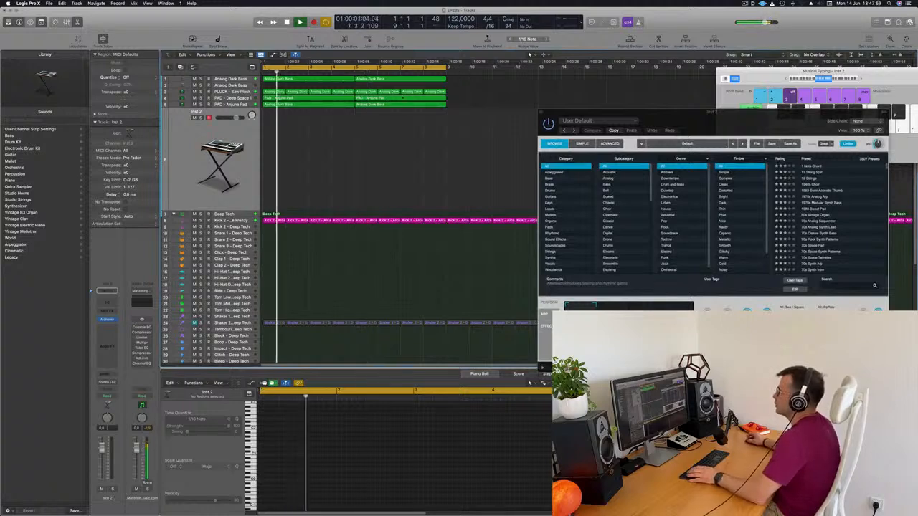
{"action": "left_click_drag", "start_coordinate": [453, 80], "coordinate": [278, 117]}
{"action": "left_click_drag", "start_coordinate": [307, 81], "coordinate": [492, 85]}
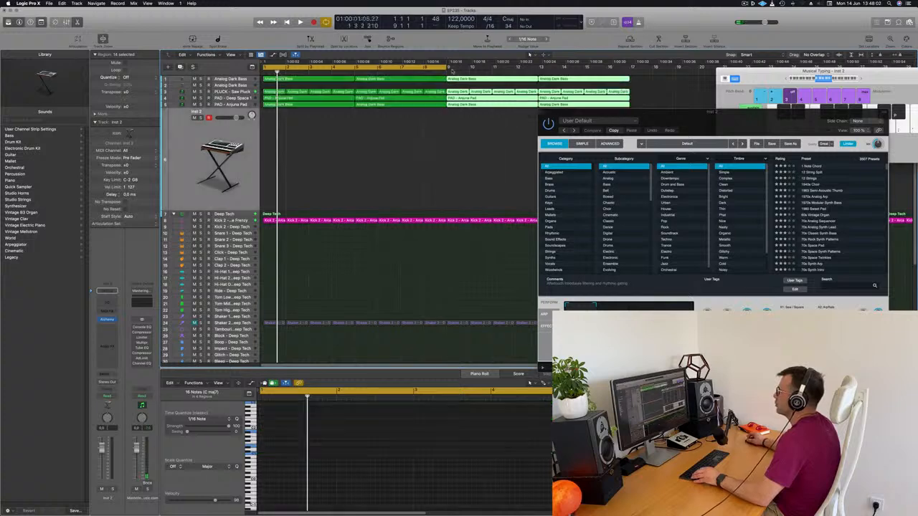
{"action": "left_click_drag", "start_coordinate": [445, 67], "coordinate": [629, 67]}
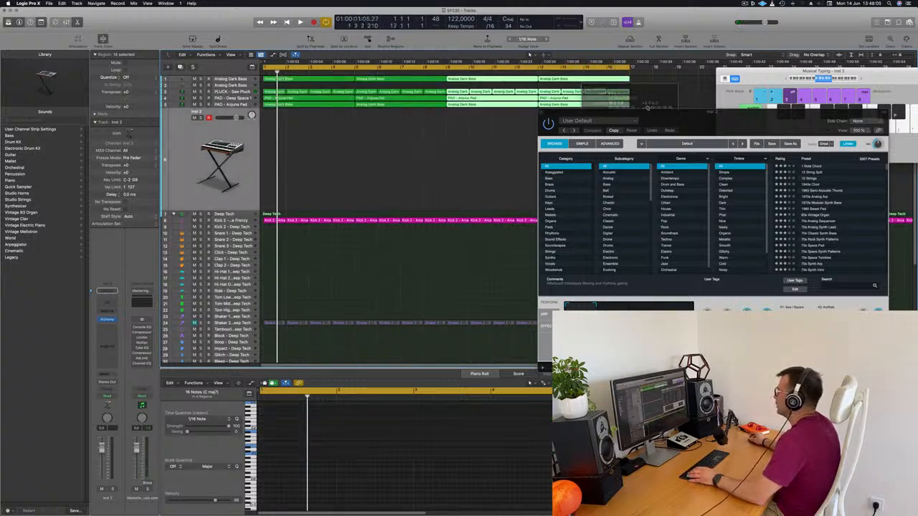
Filter Alchemy's presets to the Sound Effects category, keep its window clear of the regions and start playback of the loop
{"action": "left_click_drag", "start_coordinate": [675, 111], "coordinate": [535, 127]}
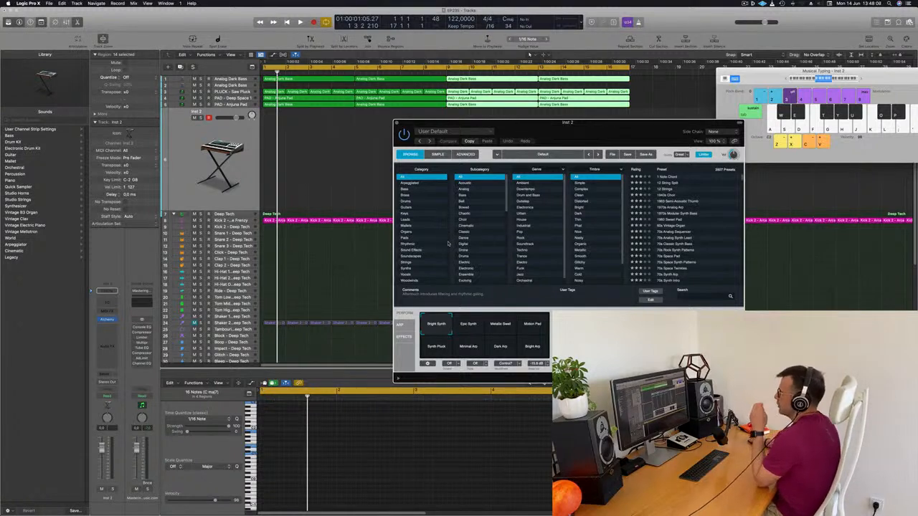
{"action": "left_click", "coordinate": [407, 249]}
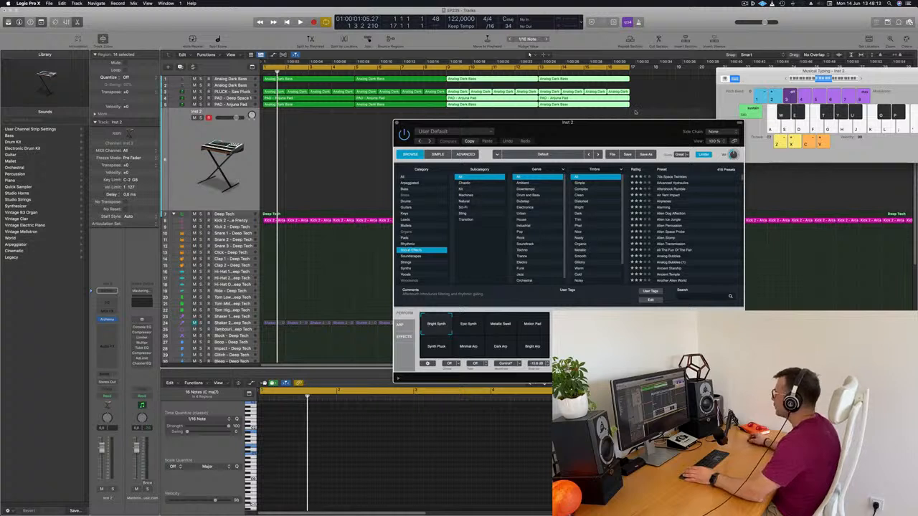
{"action": "left_click_drag", "start_coordinate": [626, 130], "coordinate": [543, 164]}
{"action": "key", "text": "space"}
Audition Alchemy's Alarming, 70s Space Twinkles, Advanced Hydraulics, Aftershock Rumble and All The Fun Of The Fair presets over the loop
{"action": "left_click", "coordinate": [580, 242]}
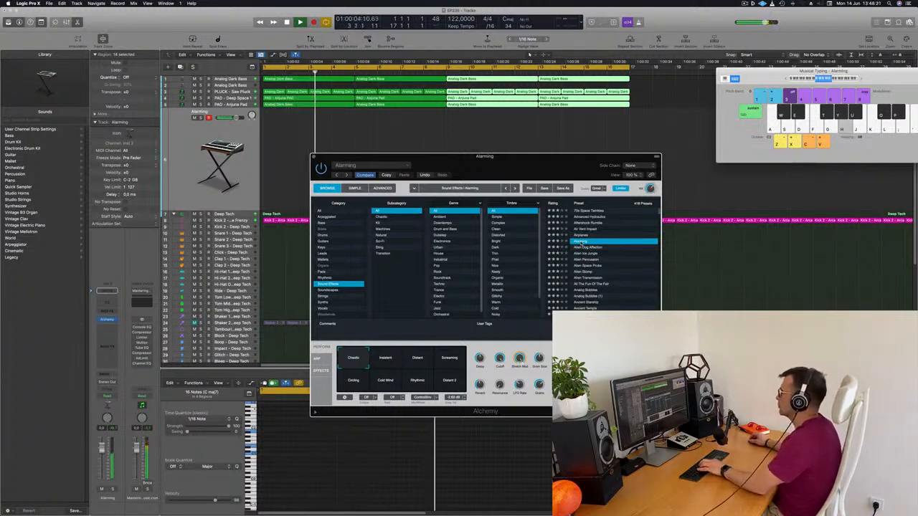
{"action": "left_click", "coordinate": [593, 211]}
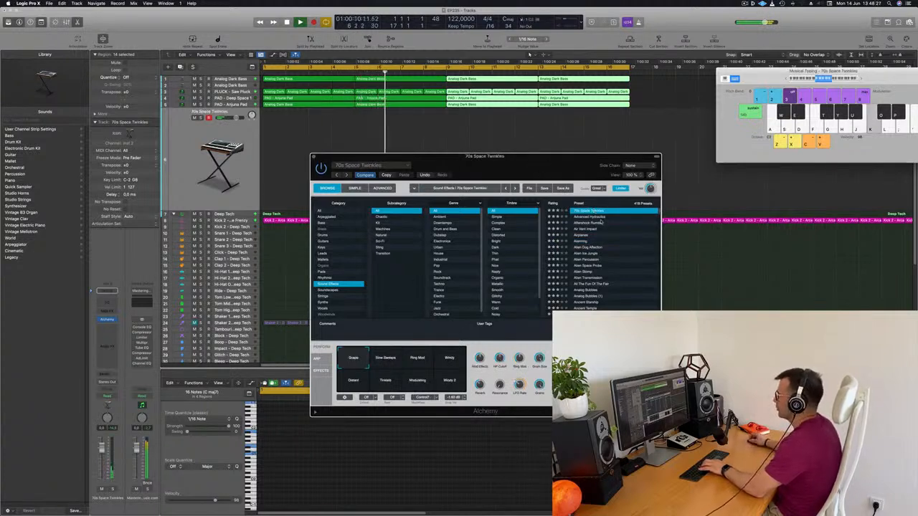
{"action": "left_click", "coordinate": [577, 217]}
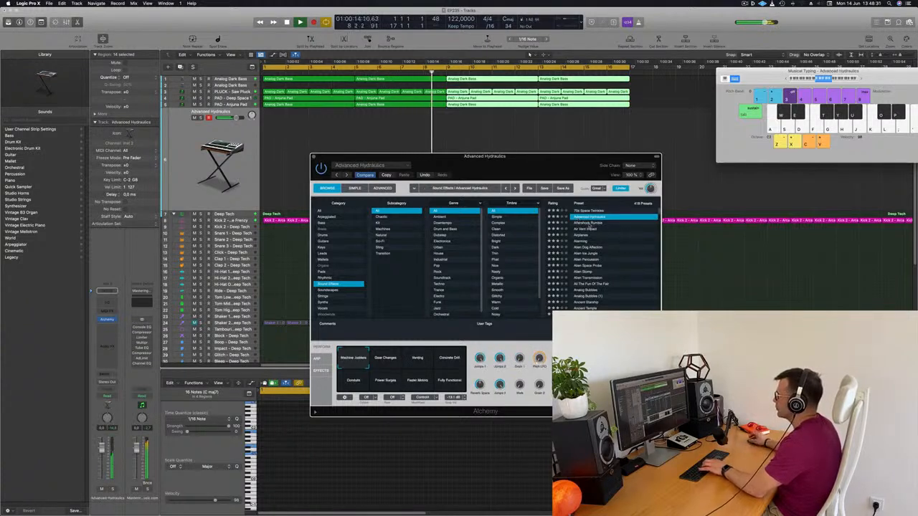
{"action": "left_click", "coordinate": [588, 224]}
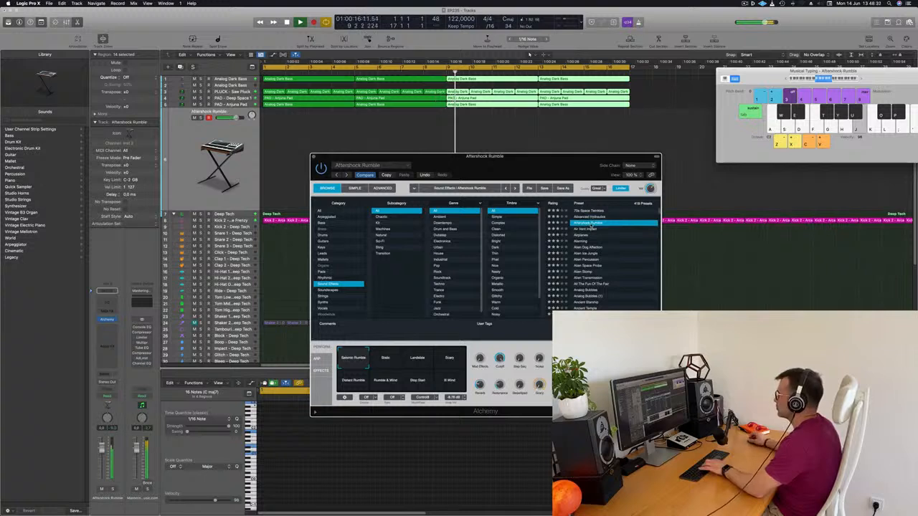
{"action": "left_click", "coordinate": [593, 284]}
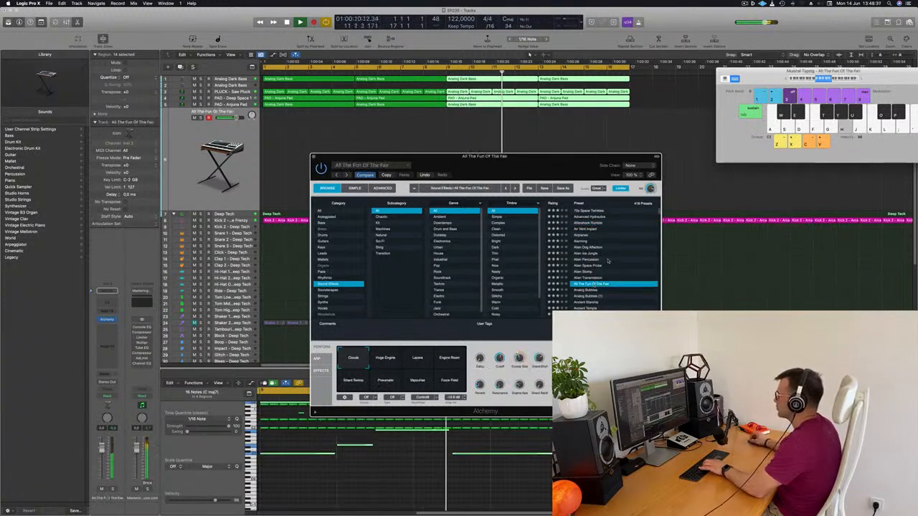
Audition the Analog Bubbles, Ancient Temple and Another Alien World presets further down the Sound Effects list
{"action": "scroll", "coordinate": [607, 261], "scroll_direction": "down", "scroll_amount": 2}
{"action": "left_click", "coordinate": [586, 261]}
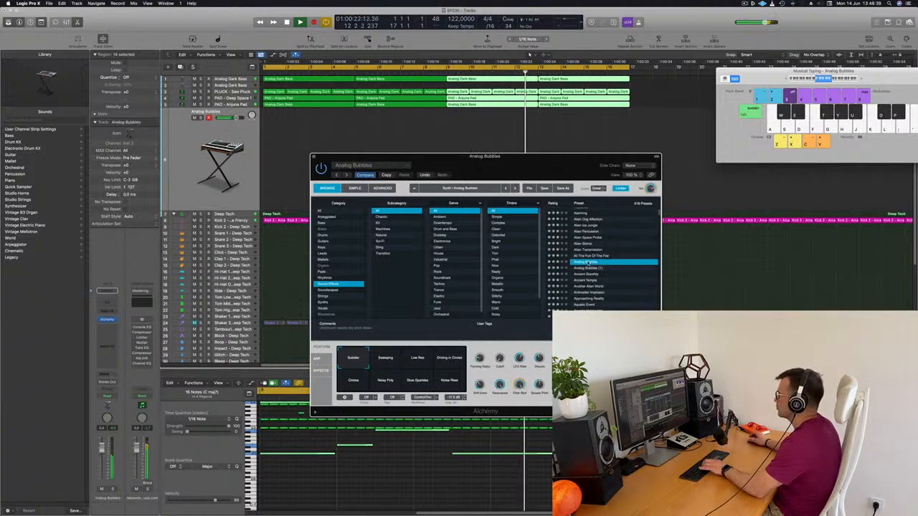
{"action": "scroll", "coordinate": [622, 261], "scroll_direction": "down", "scroll_amount": 2}
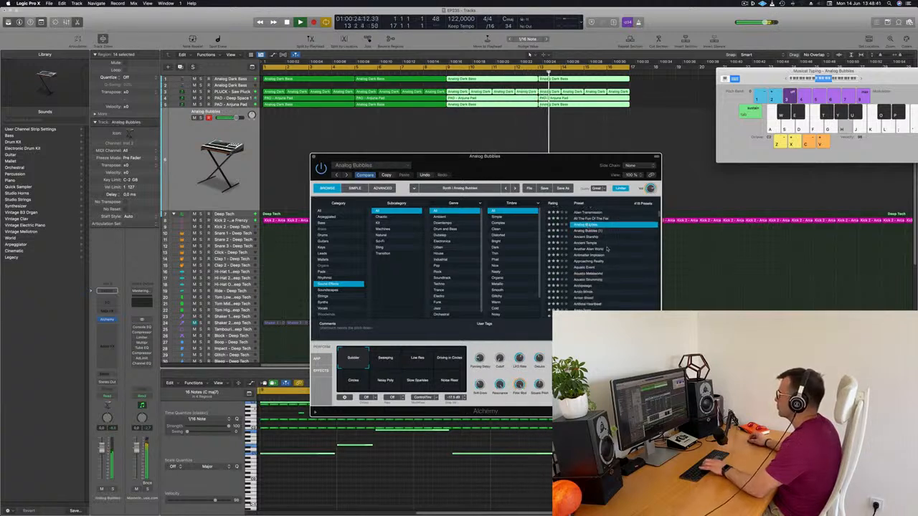
{"action": "left_click", "coordinate": [582, 243]}
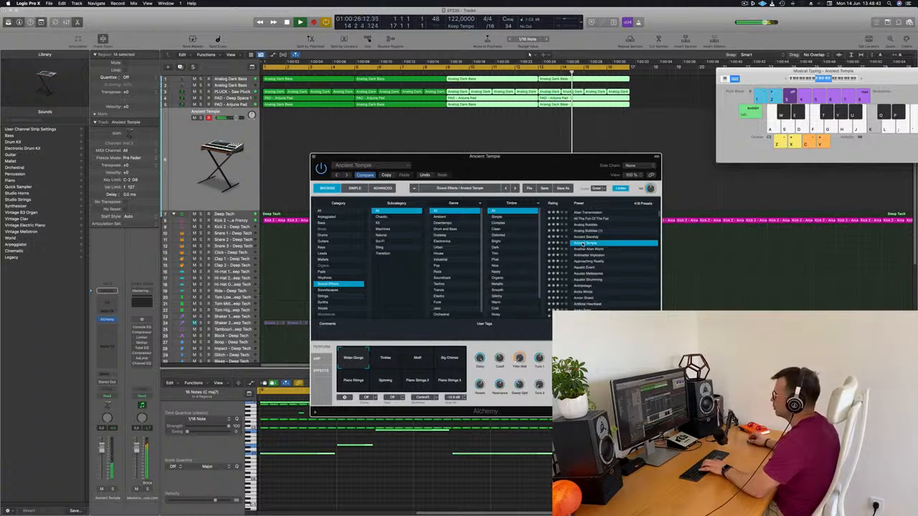
{"action": "left_click", "coordinate": [590, 249]}
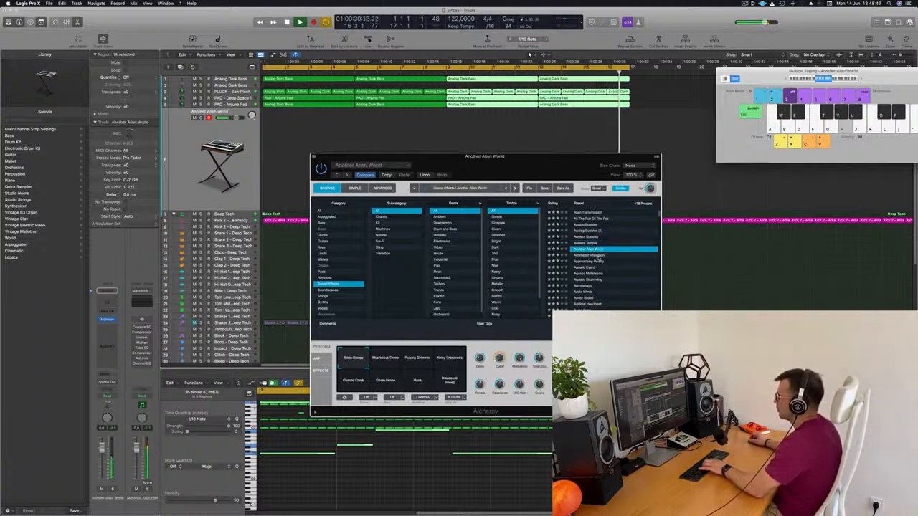
Try Another Alien World's Mysterious Drone, Pulsing Shimmer, Noisy Crescendo and Haze variations
{"action": "left_click", "coordinate": [387, 362]}
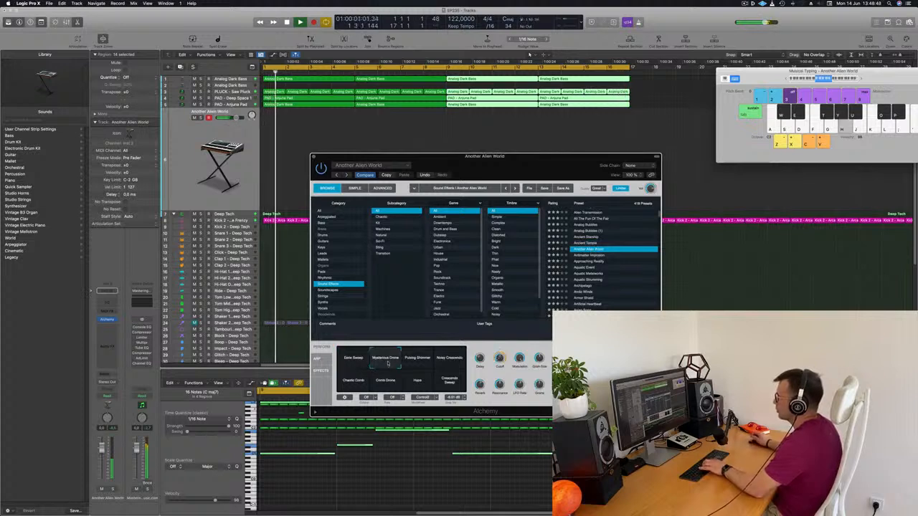
{"action": "left_click", "coordinate": [423, 364]}
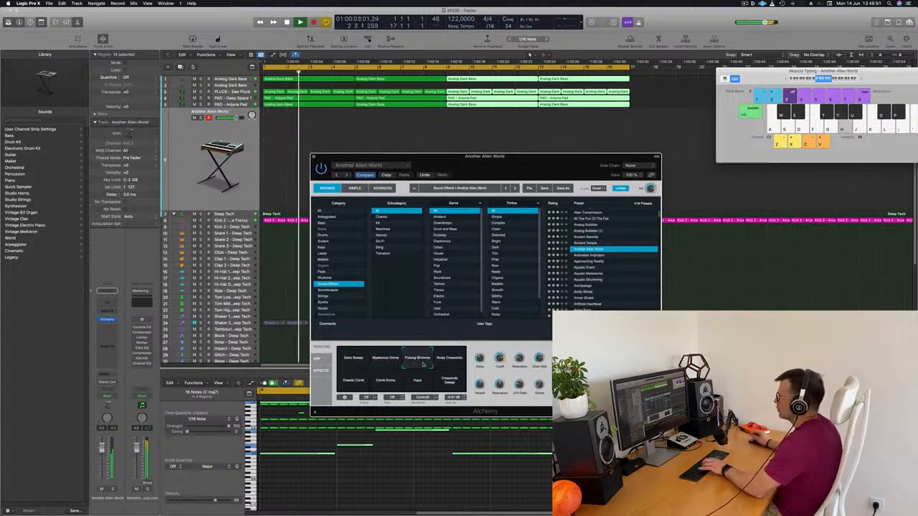
{"action": "left_click", "coordinate": [448, 361]}
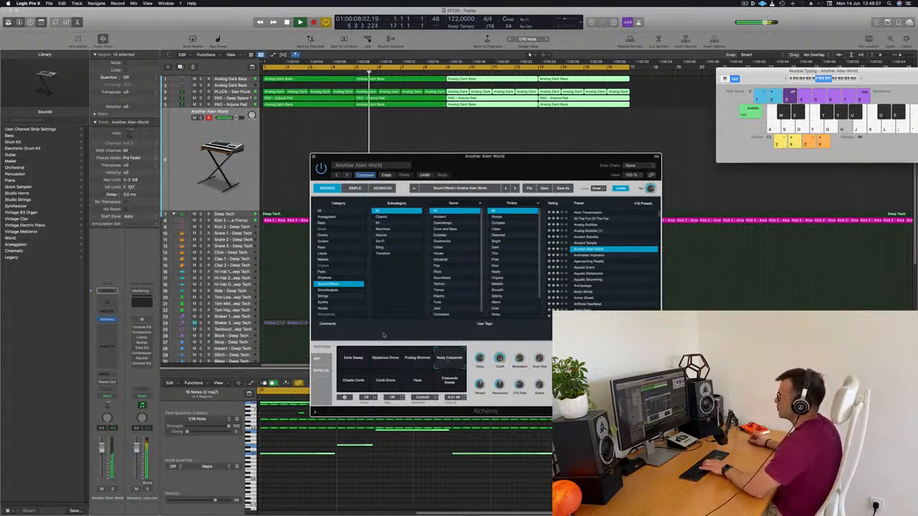
{"action": "left_click", "coordinate": [418, 381]}
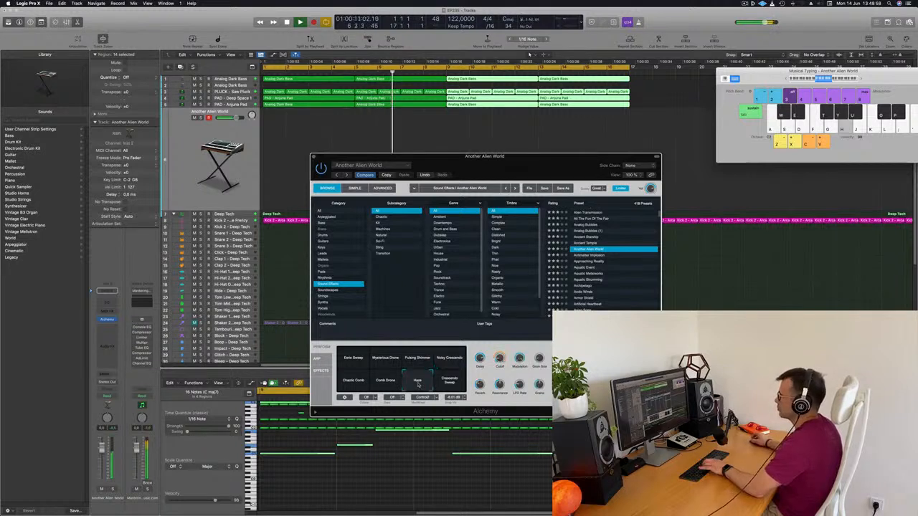
Load the Archipelago preset and try its Speed Up, Splashy, Electrical Storm and Droplets variations
{"action": "scroll", "coordinate": [613, 261], "scroll_direction": "down", "scroll_amount": 2}
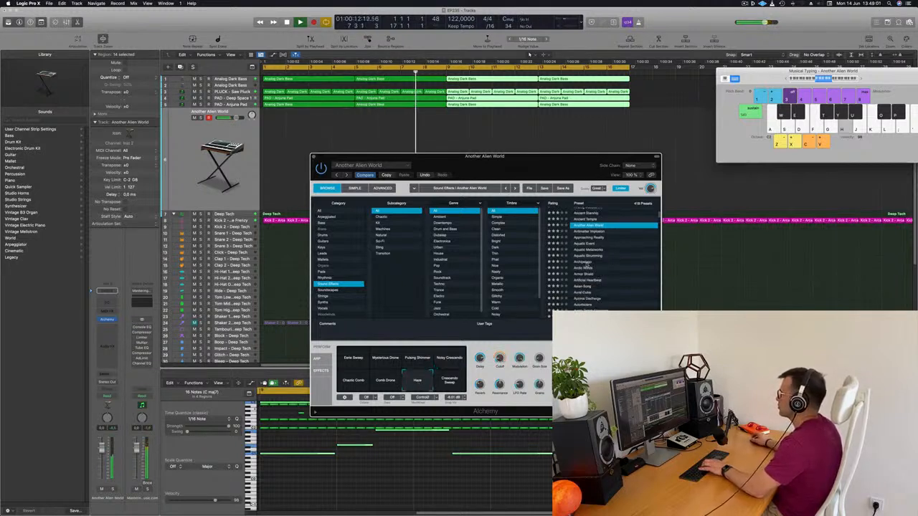
{"action": "left_click", "coordinate": [587, 263]}
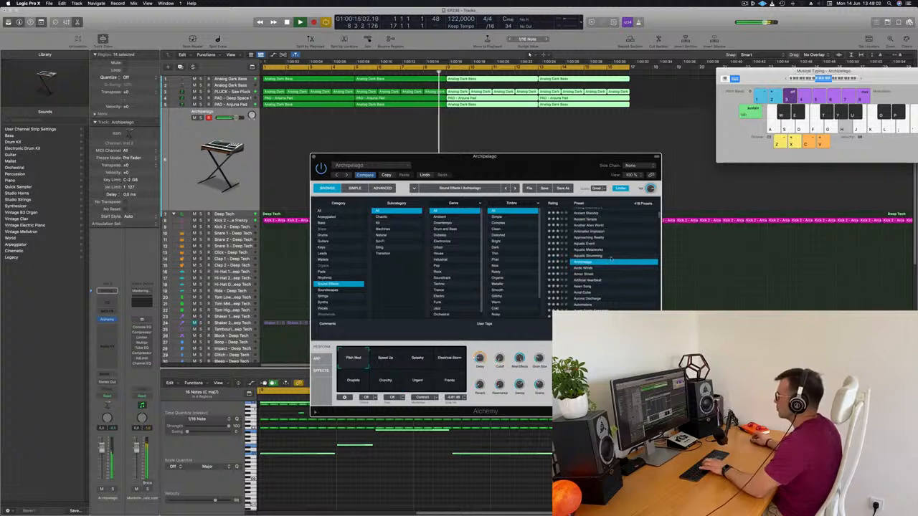
{"action": "left_click", "coordinate": [386, 359]}
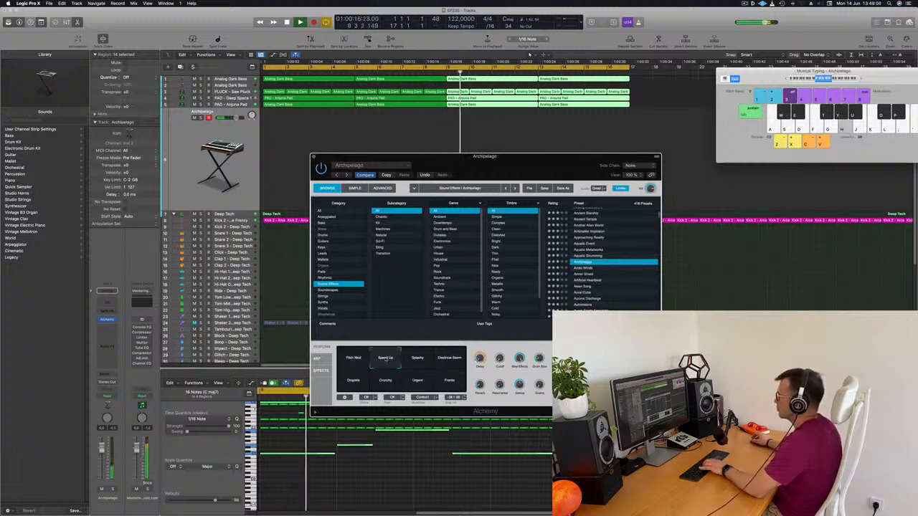
{"action": "left_click", "coordinate": [418, 364]}
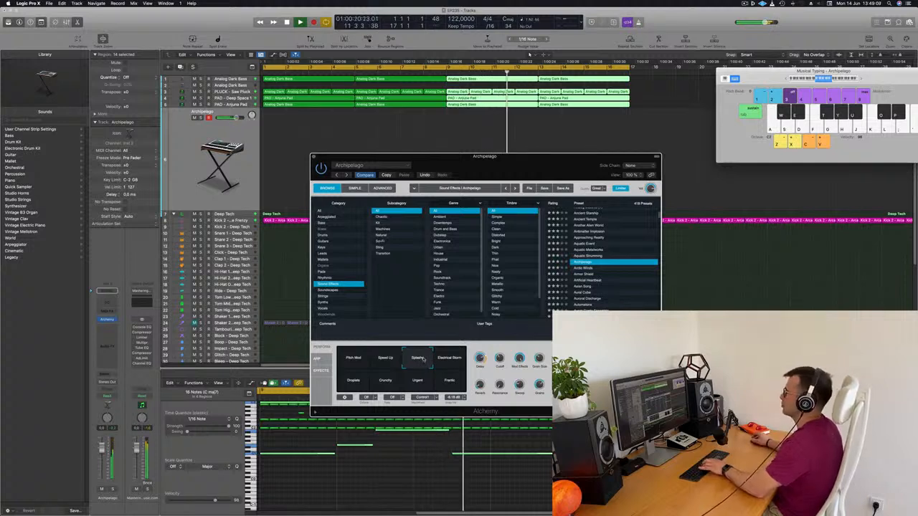
{"action": "left_click", "coordinate": [454, 362]}
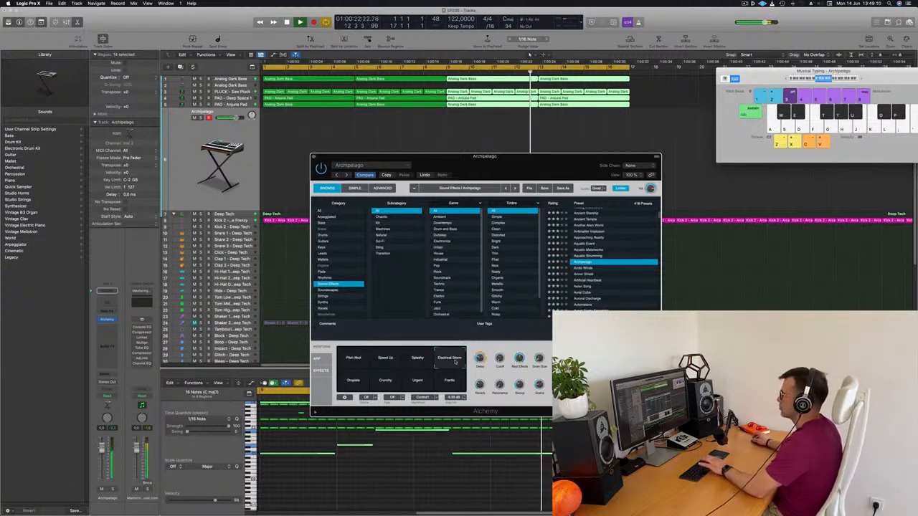
{"action": "left_click", "coordinate": [355, 383]}
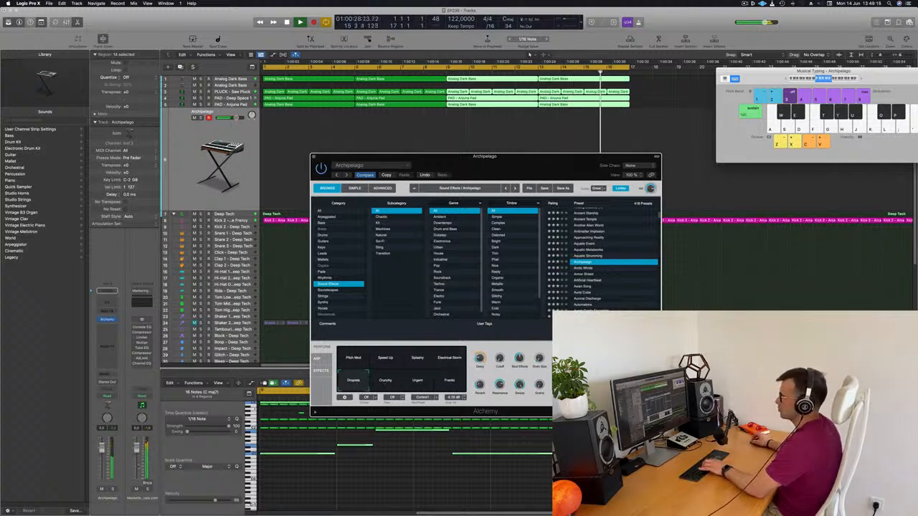
Lower the Archipelago track's volume and try the preset's Crunchy and Urgent variations
{"action": "left_click_drag", "start_coordinate": [102, 455], "coordinate": [101, 469]}
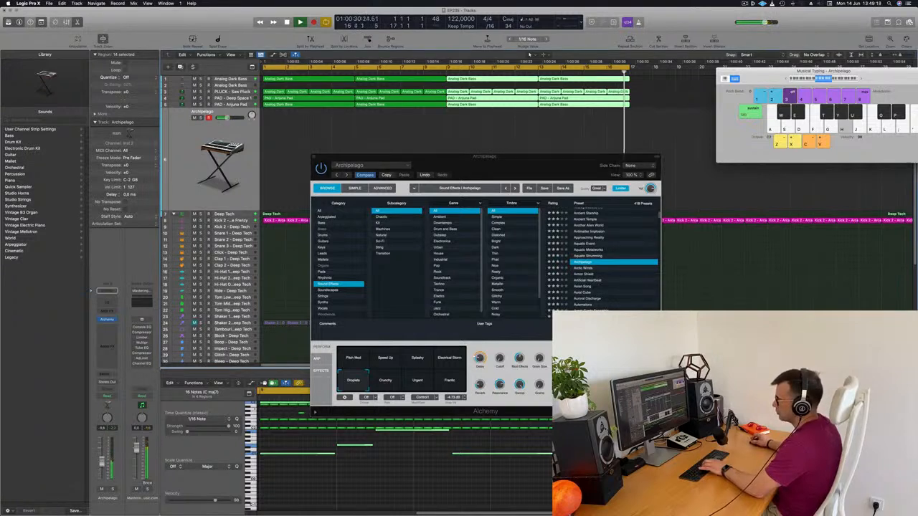
{"action": "left_click", "coordinate": [385, 380]}
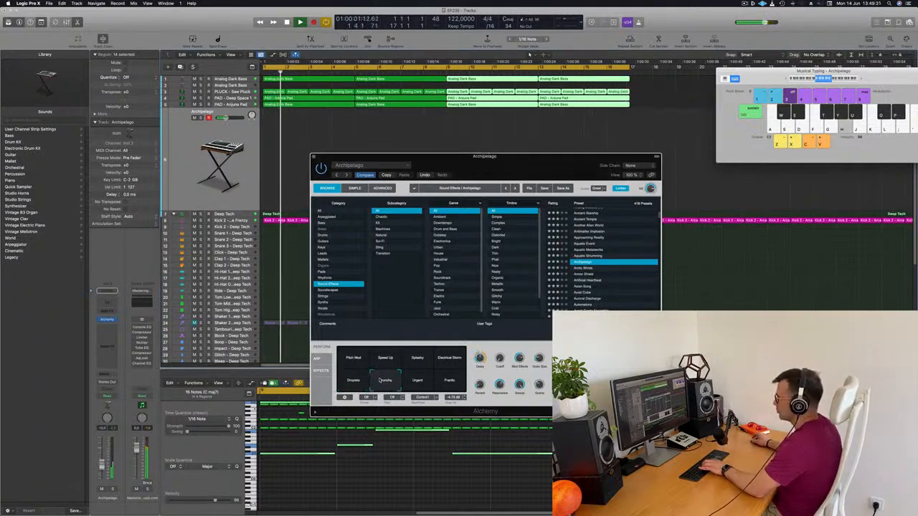
{"action": "left_click", "coordinate": [430, 388]}
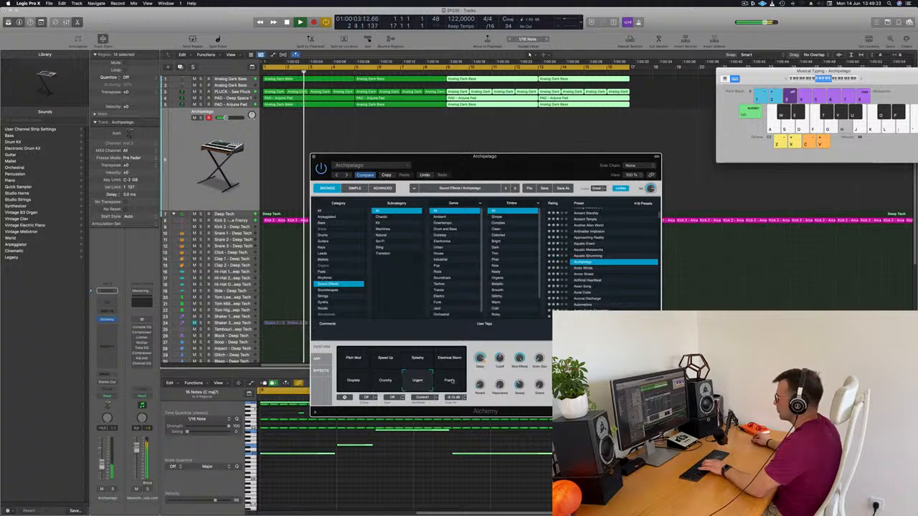
Audition the Arctic Winds and Artificial Heartbeat presets over the loop
{"action": "left_click", "coordinate": [583, 268]}
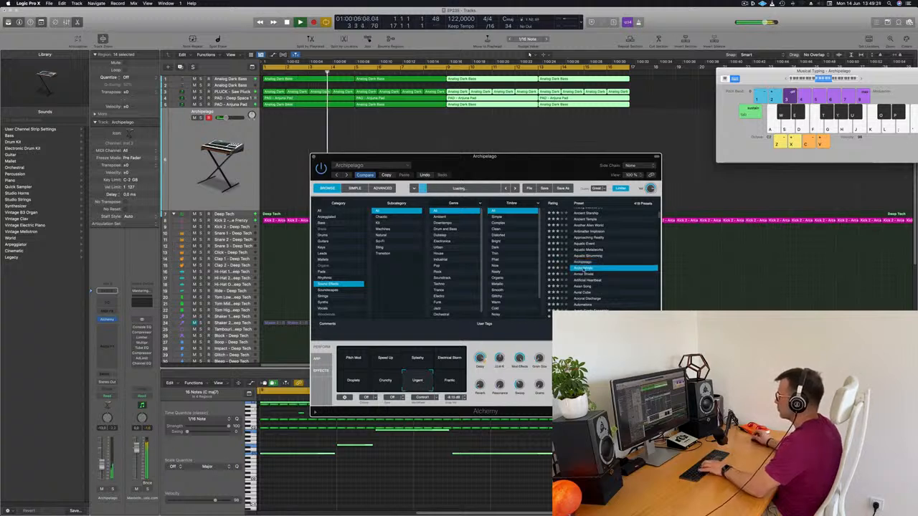
{"action": "scroll", "coordinate": [598, 267], "scroll_direction": "down", "scroll_amount": 2}
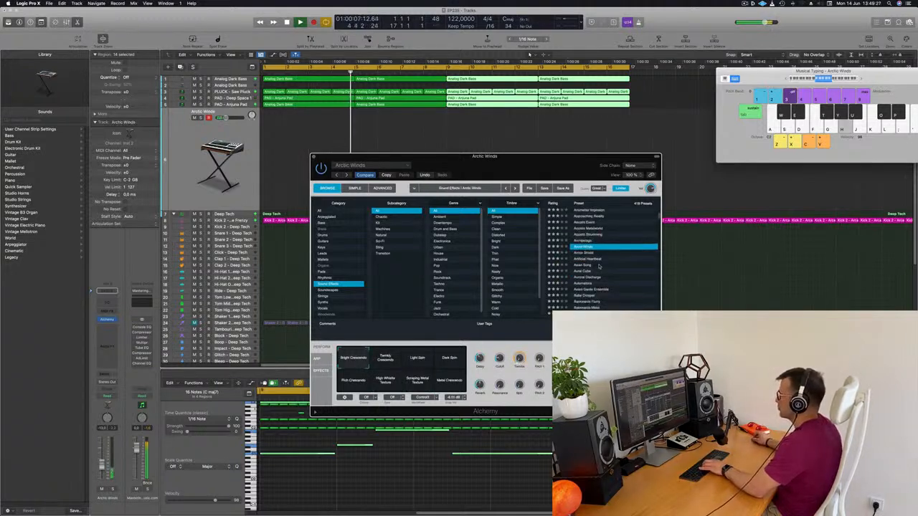
{"action": "scroll", "coordinate": [616, 266], "scroll_direction": "down", "scroll_amount": 2}
{"action": "scroll", "coordinate": [622, 261], "scroll_direction": "up", "scroll_amount": 2}
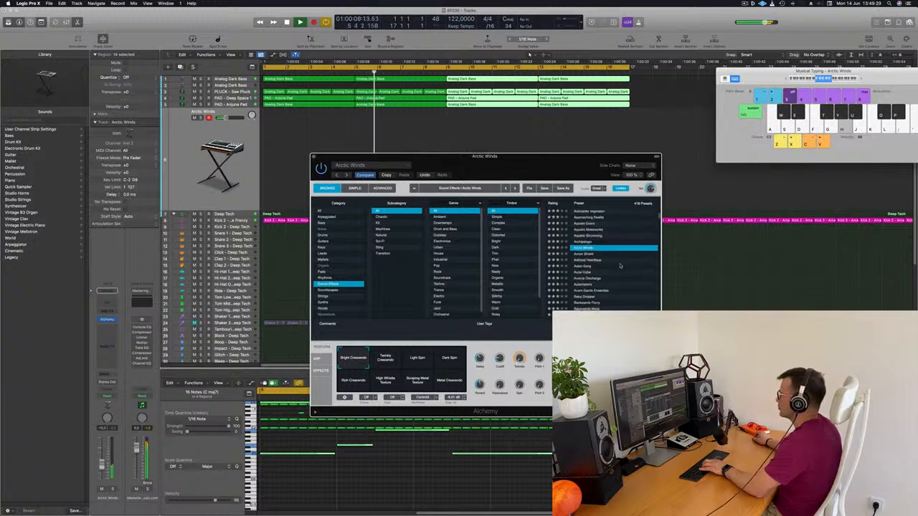
{"action": "left_click", "coordinate": [586, 260]}
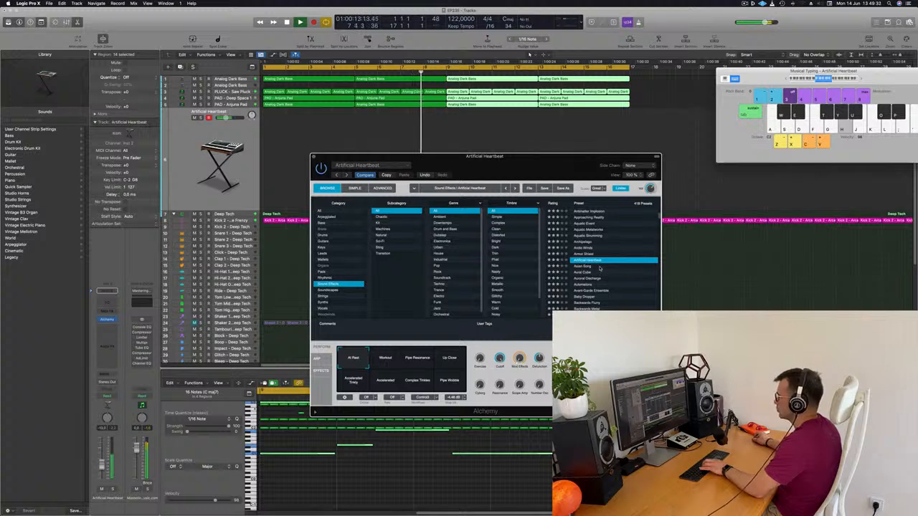
Load the Asian Song preset, compare its voice, organ and chaotic variations, and select High Voices
{"action": "left_click", "coordinate": [581, 267]}
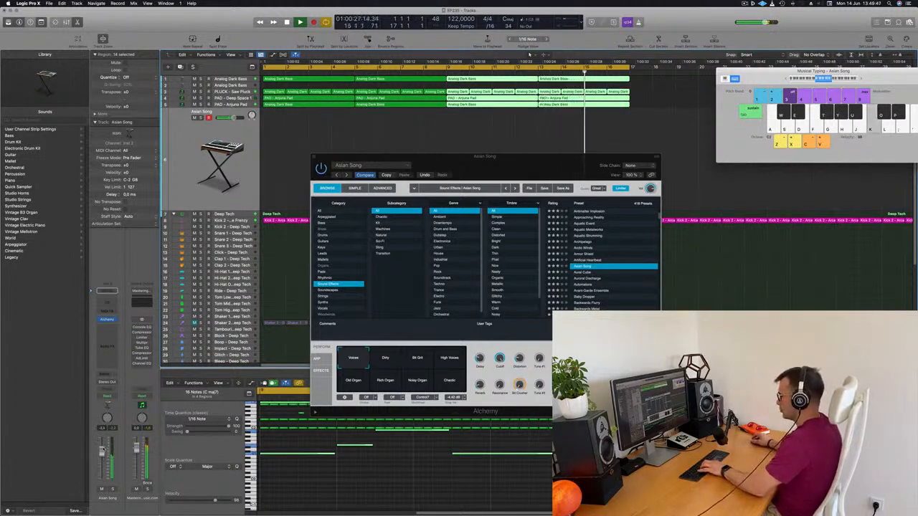
{"action": "left_click", "coordinate": [385, 360]}
{"action": "left_click", "coordinate": [420, 362]}
{"action": "left_click", "coordinate": [451, 362]}
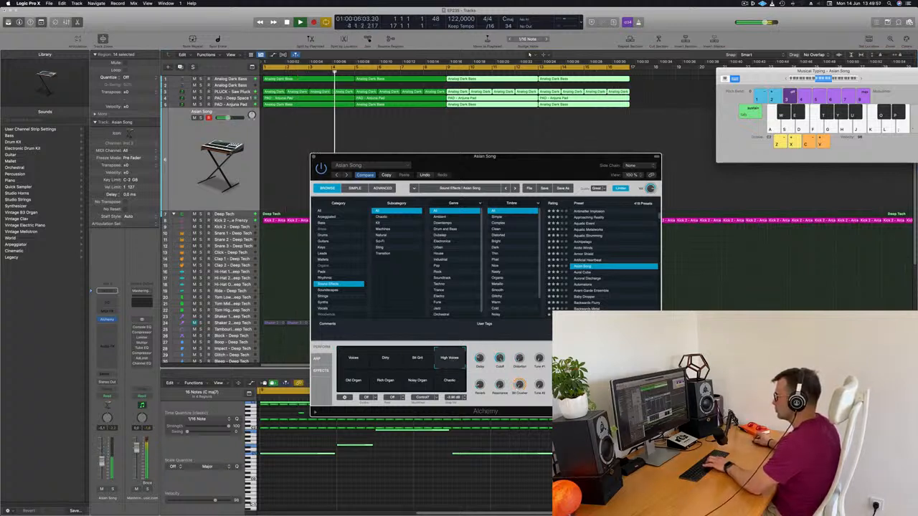
{"action": "left_click", "coordinate": [355, 382]}
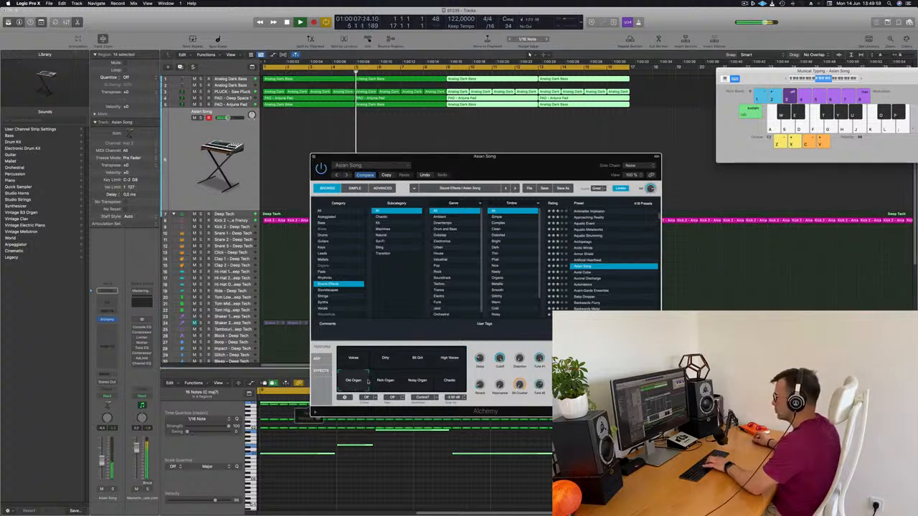
{"action": "left_click", "coordinate": [387, 383]}
{"action": "left_click", "coordinate": [423, 381]}
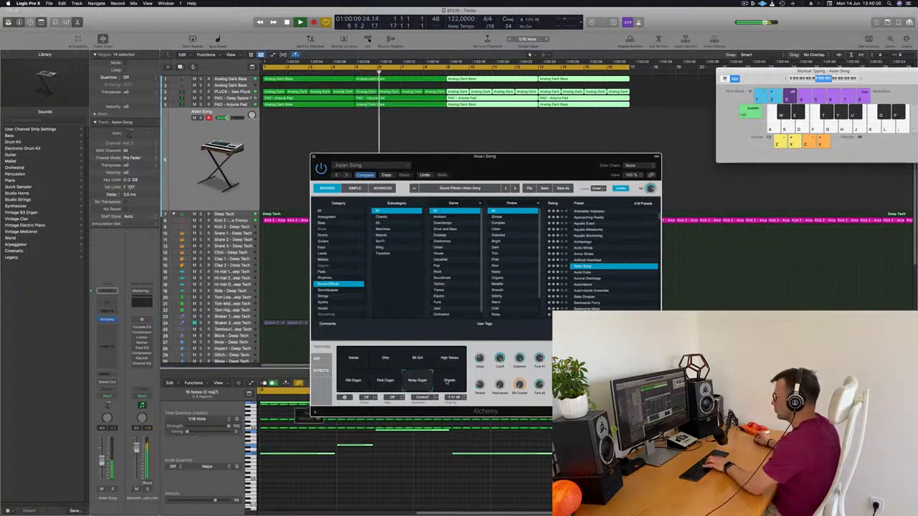
{"action": "left_click", "coordinate": [449, 382]}
{"action": "left_click", "coordinate": [449, 359]}
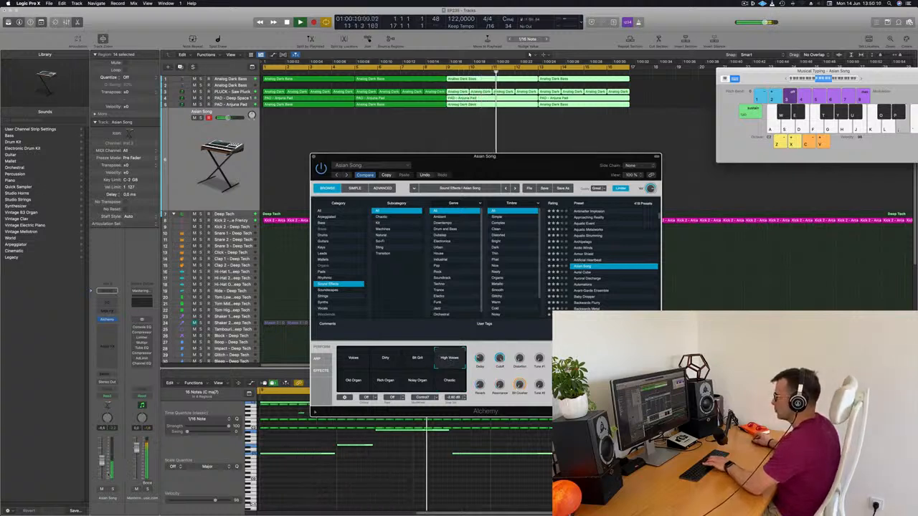
Add a send from the Asian Song track to the Aux 8 bus
{"action": "left_click", "coordinate": [105, 375]}
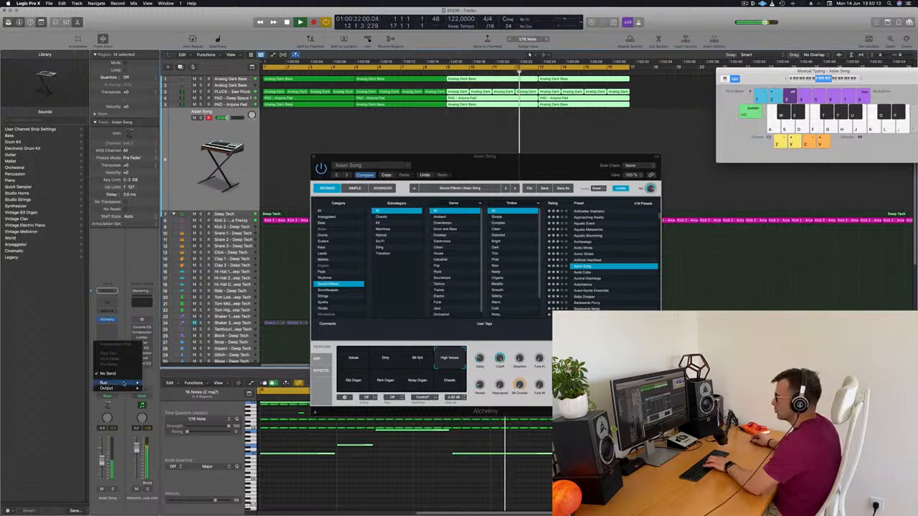
{"action": "mouse_move", "coordinate": [123, 384]}
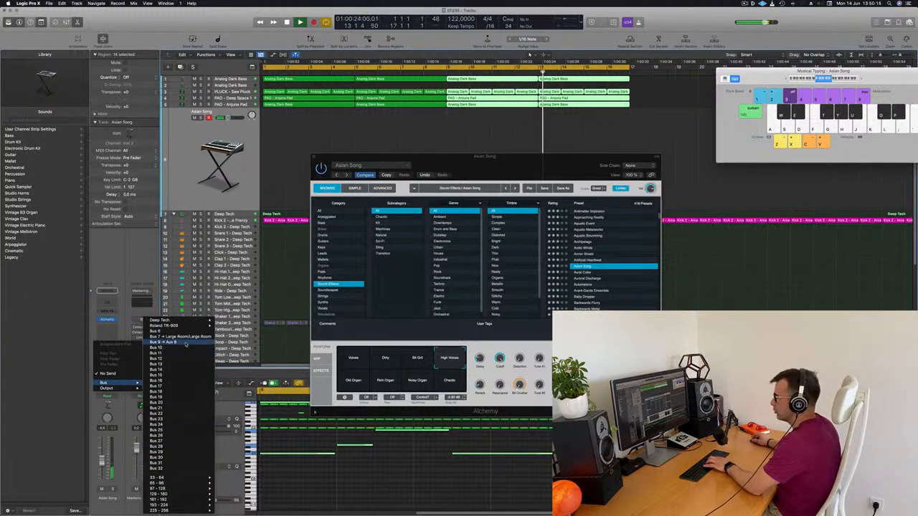
{"action": "left_click", "coordinate": [155, 331]}
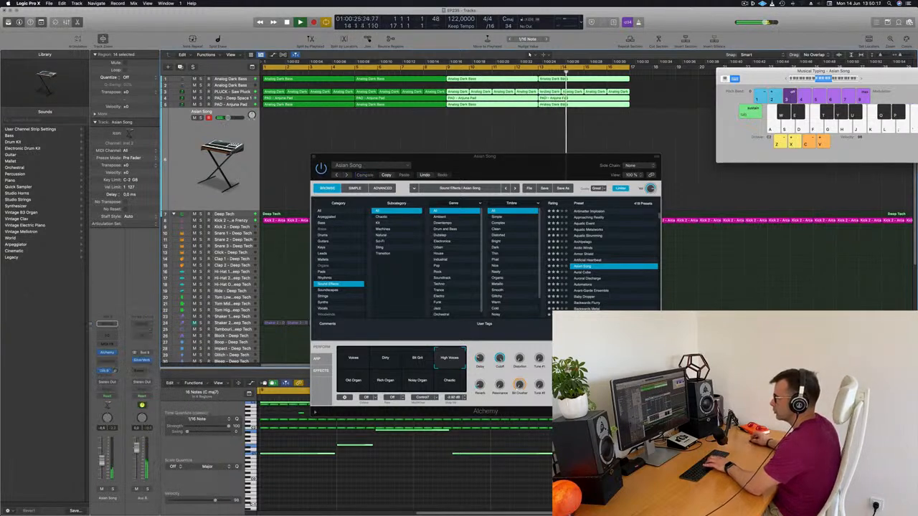
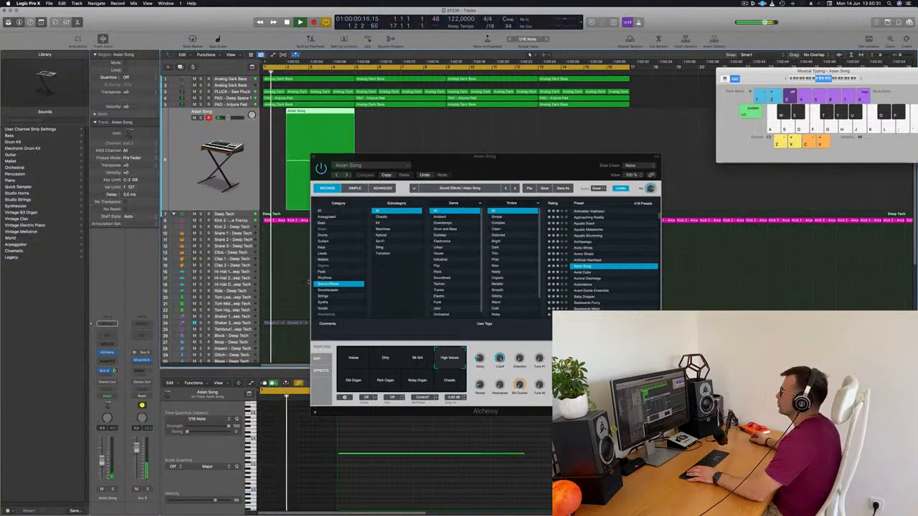
Quantize the recorded Asian Song note to 1/16 and lengthen it slightly in the Piano Roll
{"action": "left_click_drag", "start_coordinate": [494, 159], "coordinate": [656, 174]}
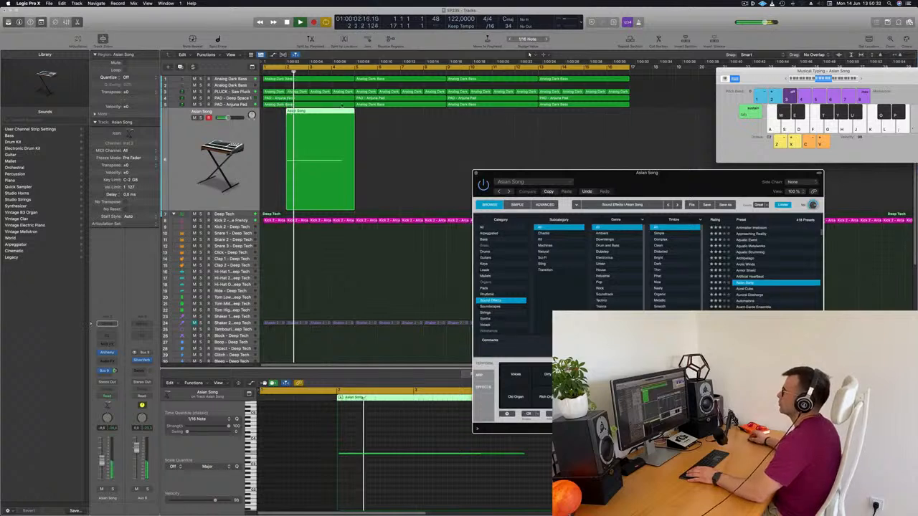
{"action": "left_click", "coordinate": [375, 486]}
{"action": "key", "text": "super+a"}
{"action": "key", "text": "q"}
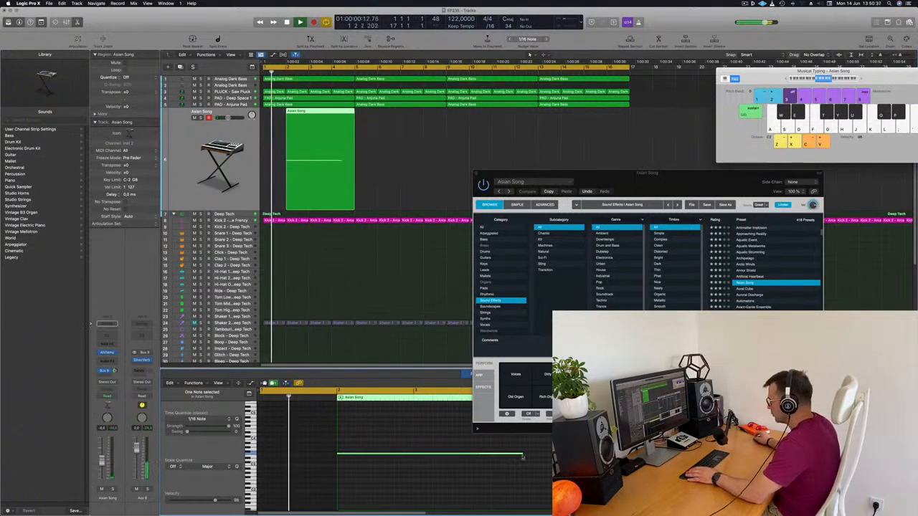
{"action": "left_click_drag", "start_coordinate": [523, 455], "coordinate": [527, 456]}
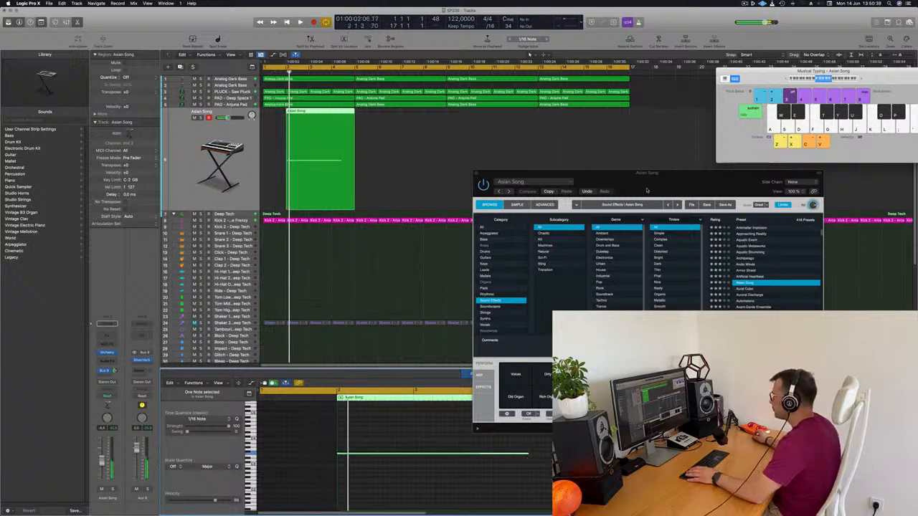
Copy the Asian Song region three times across the 16-bar loop, starting at bars 6, 10 and 14
{"action": "left_click_drag", "start_coordinate": [650, 180], "coordinate": [908, 220]}
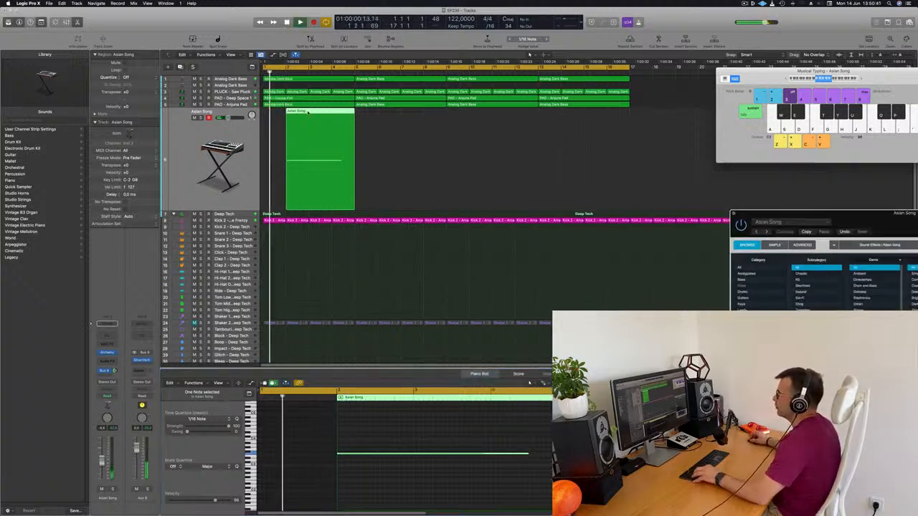
{"action": "left_click_drag", "start_coordinate": [309, 125], "coordinate": [400, 124]}
{"action": "left_click_drag", "start_coordinate": [483, 138], "coordinate": [544, 134]}
{"action": "left_click", "coordinate": [655, 155]}
{"action": "scroll", "coordinate": [645, 155], "scroll_direction": "down", "scroll_amount": 2}
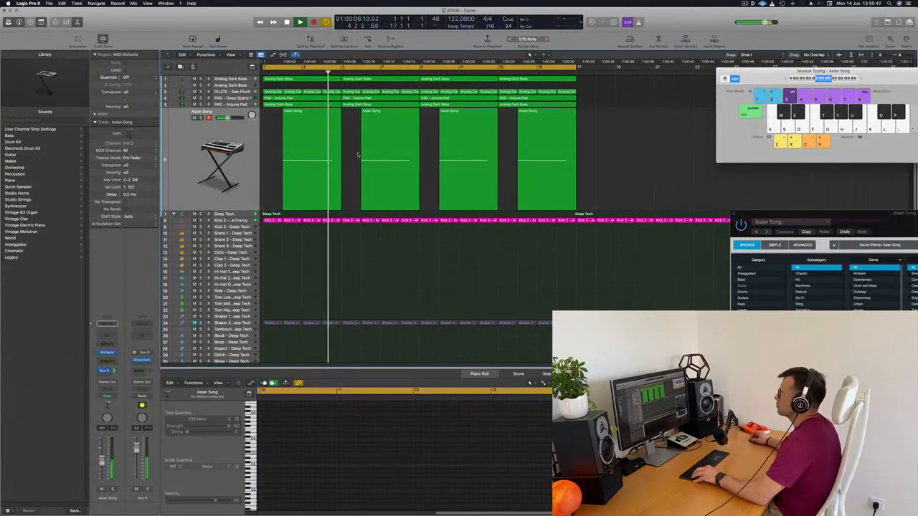
{"action": "scroll", "coordinate": [357, 152], "scroll_direction": "up", "scroll_amount": 2}
{"action": "scroll", "coordinate": [303, 142], "scroll_direction": "down", "scroll_amount": 1}
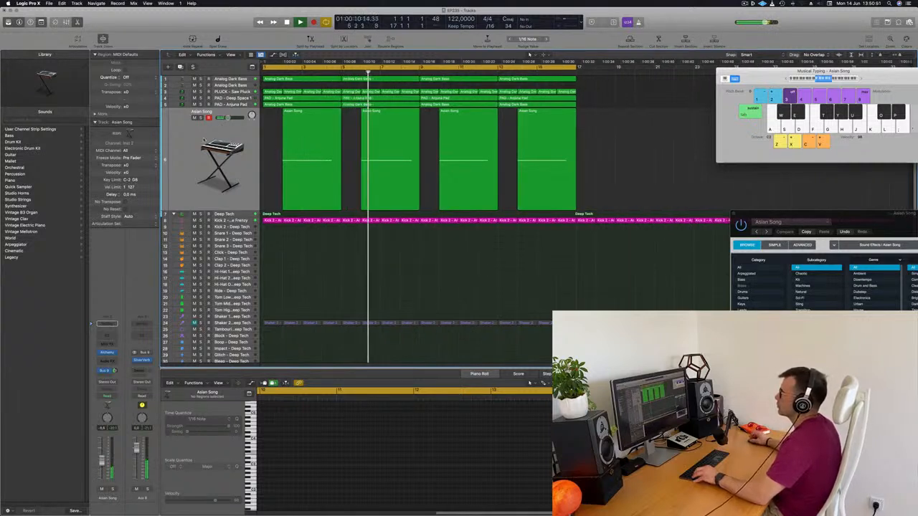
Duplicate the Asian Song track to get another Alchemy instrument track below it and restart playback
{"action": "left_click", "coordinate": [210, 135]}
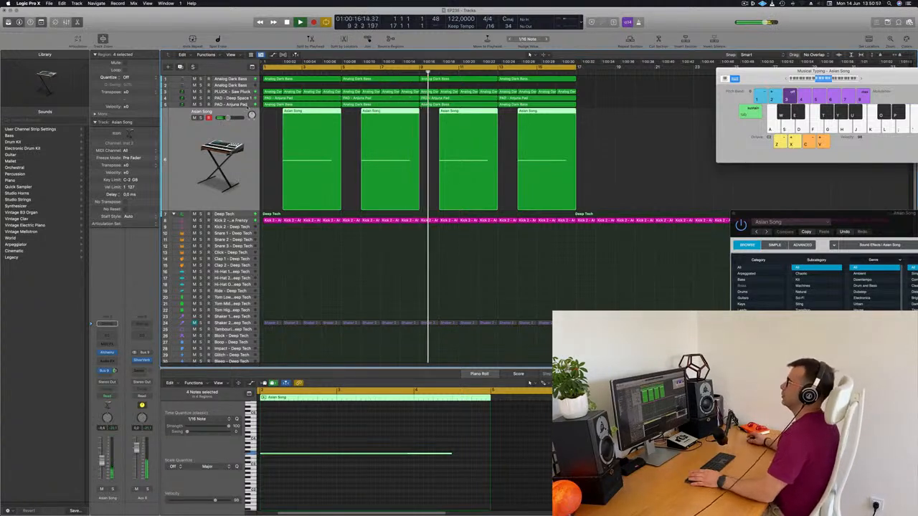
{"action": "key", "text": "super+Up"}
{"action": "key", "text": "super+Up"}
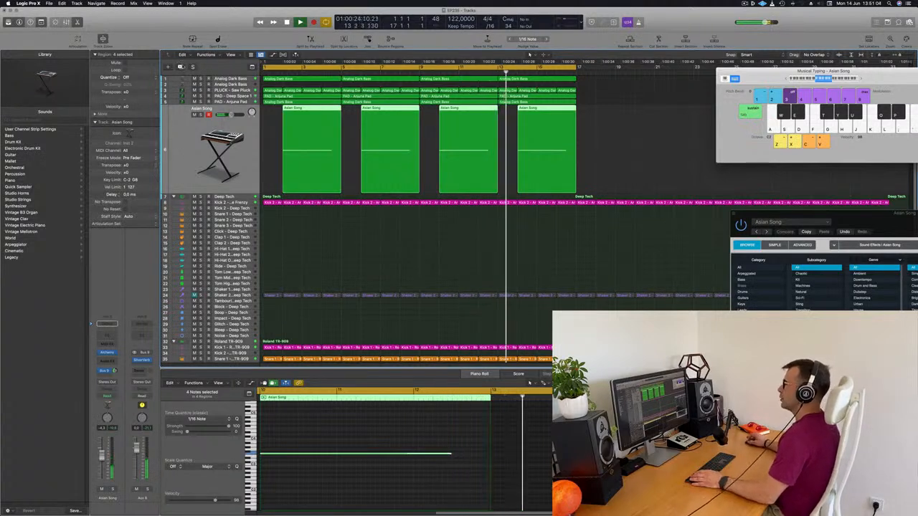
{"action": "left_click", "coordinate": [180, 66]}
{"action": "key", "text": "Return"}
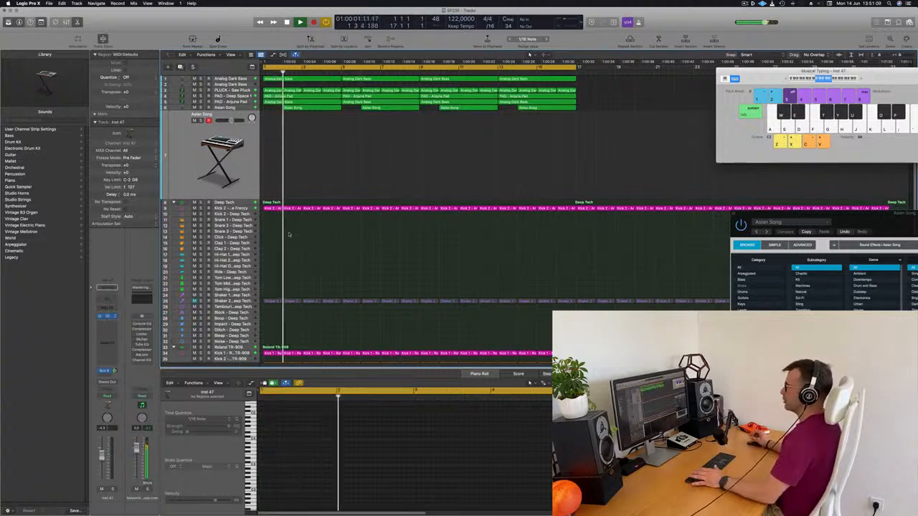
Open Alchemy on the duplicated track, load the Banshee sound-effect preset and listen to it over the loop
{"action": "key", "text": "v"}
{"action": "left_click_drag", "start_coordinate": [494, 88], "coordinate": [538, 101]}
{"action": "left_click", "coordinate": [607, 209]}
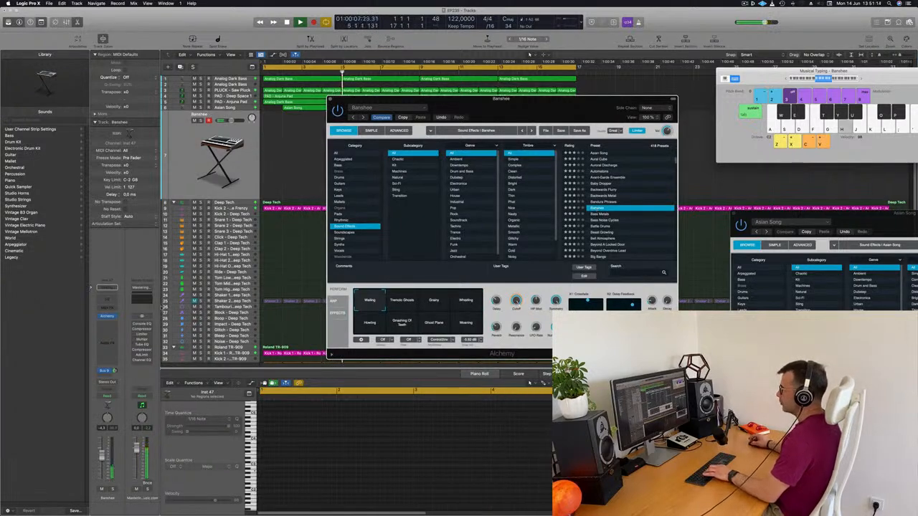
{"action": "left_click", "coordinate": [270, 356]}
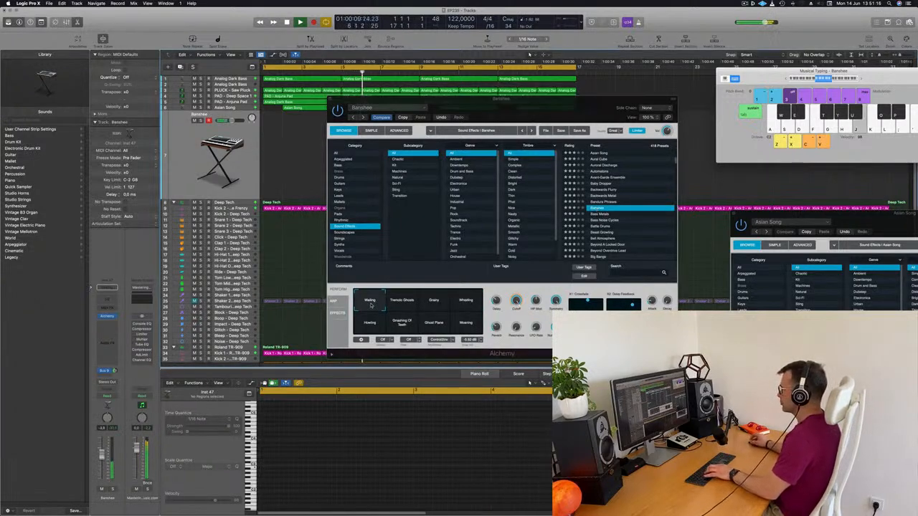
Audition the Bass Metals and Battle Drums presets and load Beast Growling
{"action": "left_click", "coordinate": [605, 215]}
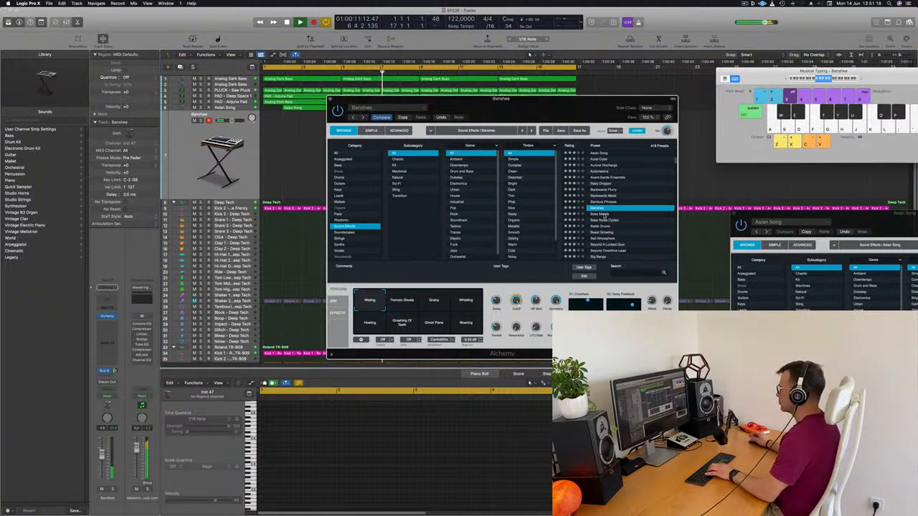
{"action": "left_click", "coordinate": [604, 215]}
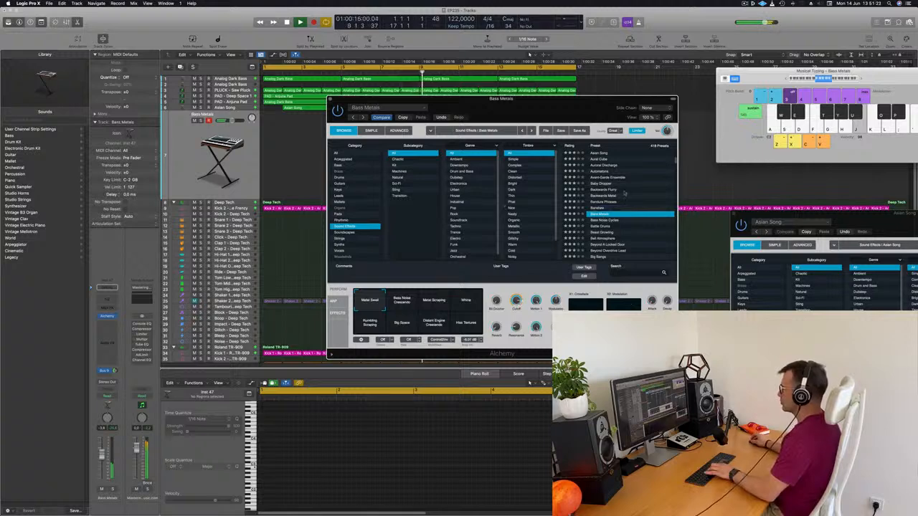
{"action": "left_click", "coordinate": [606, 226]}
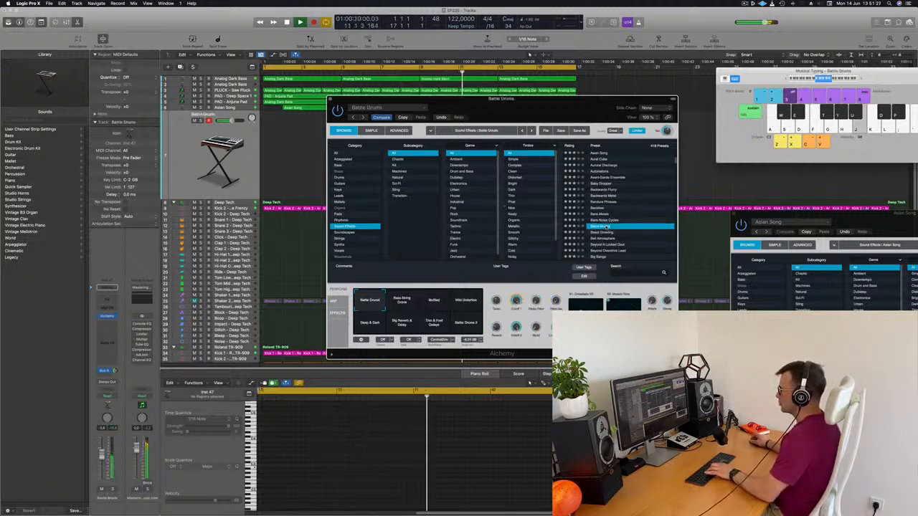
{"action": "left_click", "coordinate": [601, 233]}
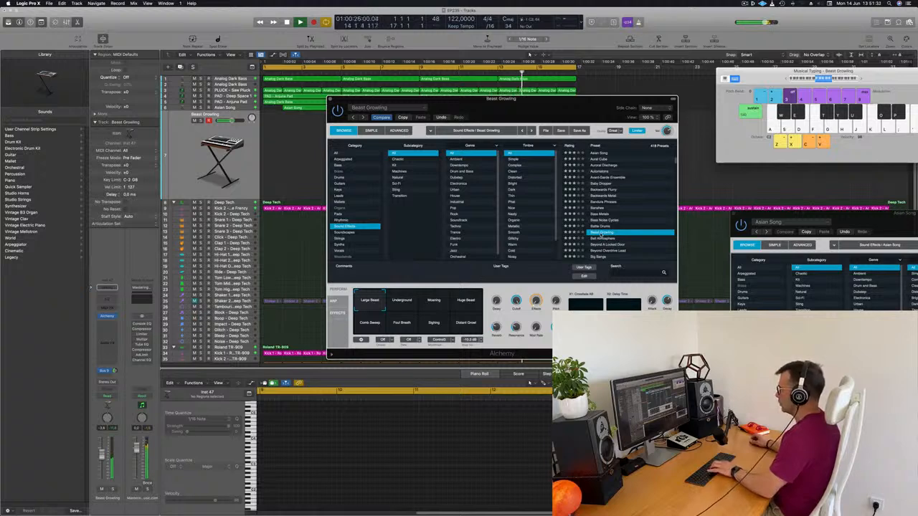
Raise the Beast Growling track's volume slightly and try the preset's Moaning, Huge Beast, Comb Sweep and Foul Breath variations
{"action": "left_click", "coordinate": [428, 300]}
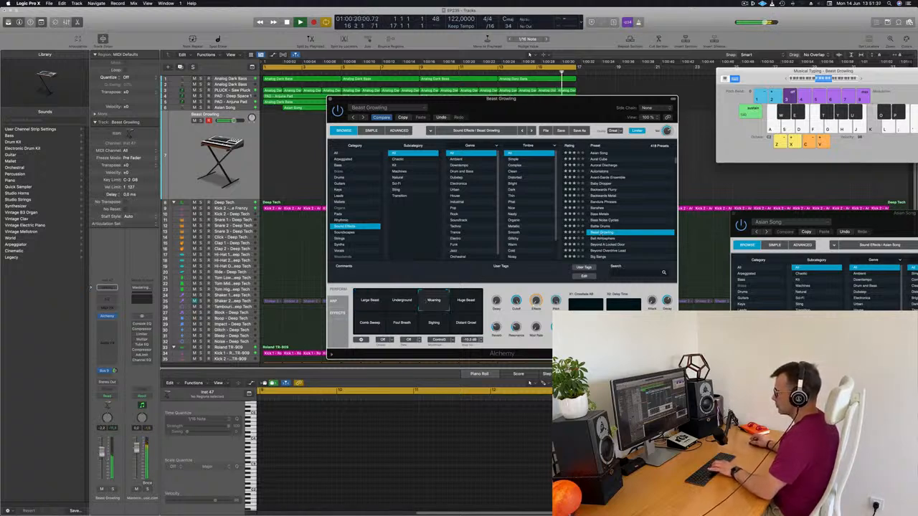
{"action": "left_click_drag", "start_coordinate": [104, 445], "coordinate": [104, 444]}
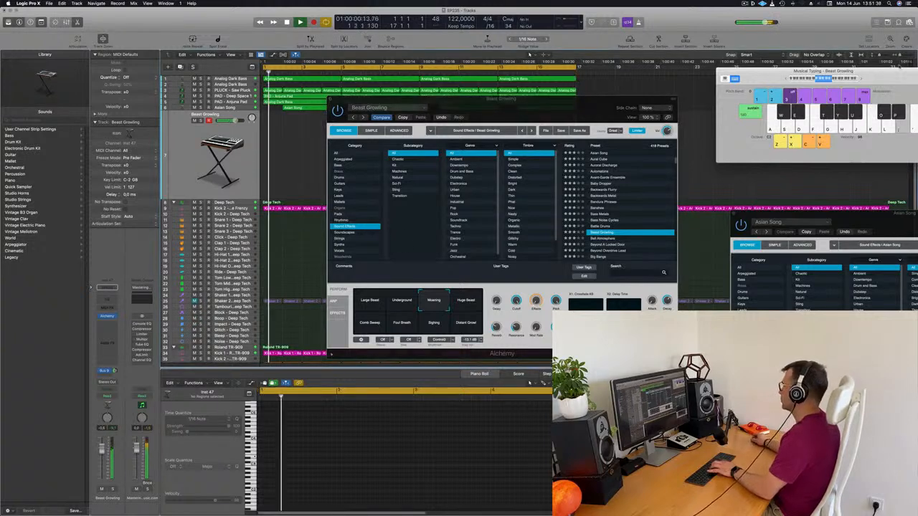
{"action": "left_click_drag", "start_coordinate": [861, 79], "coordinate": [772, 81]}
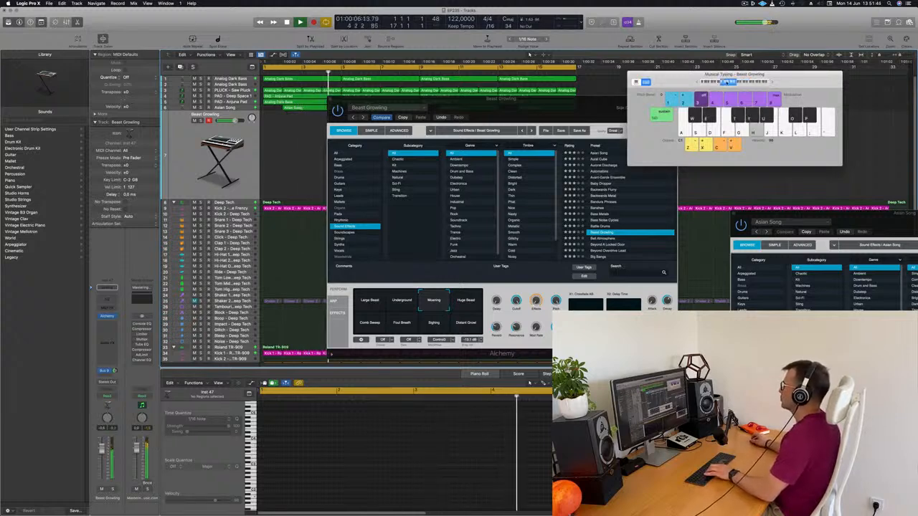
{"action": "left_click", "coordinate": [465, 303]}
{"action": "left_click_drag", "start_coordinate": [539, 105], "coordinate": [672, 126]}
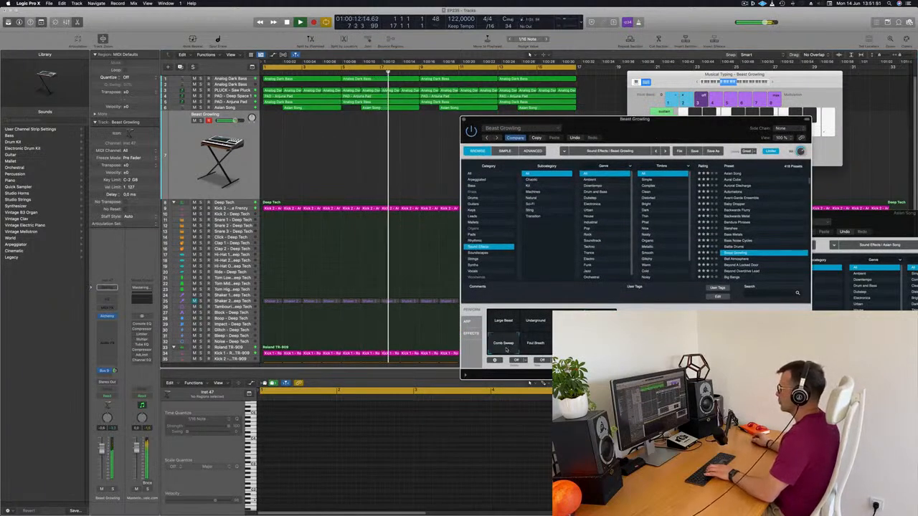
{"action": "left_click", "coordinate": [538, 345]}
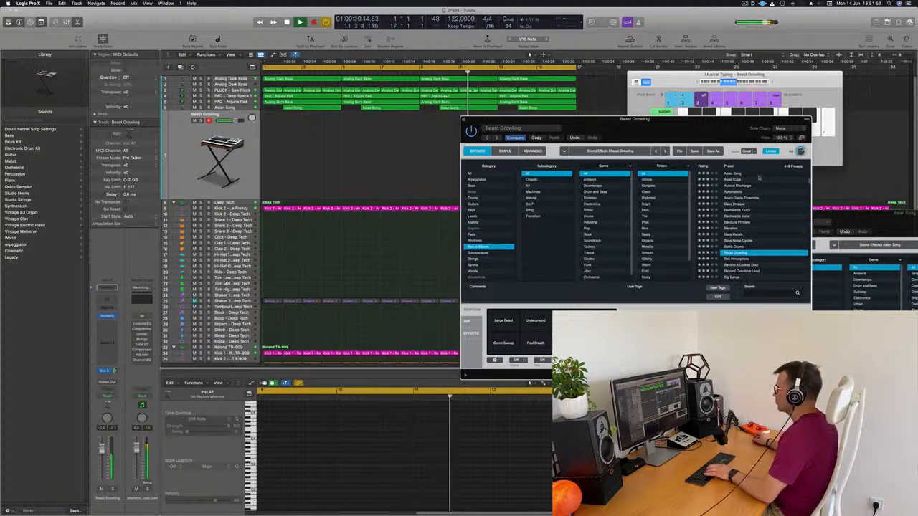
Compare the Bass Metals, Bass Noise Cycles and Beast Growling presets over the loop
{"action": "scroll", "coordinate": [760, 218], "scroll_direction": "down", "scroll_amount": 2}
{"action": "left_click", "coordinate": [737, 206]}
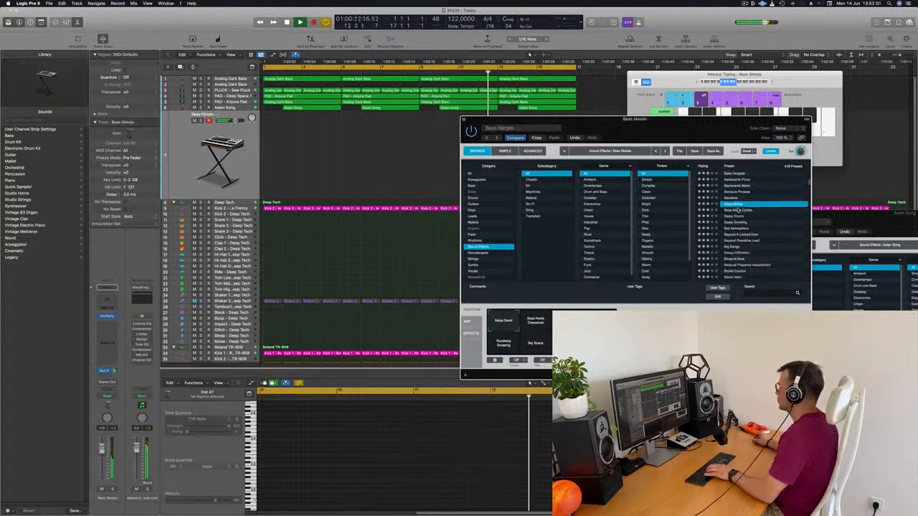
{"action": "left_click", "coordinate": [739, 211]}
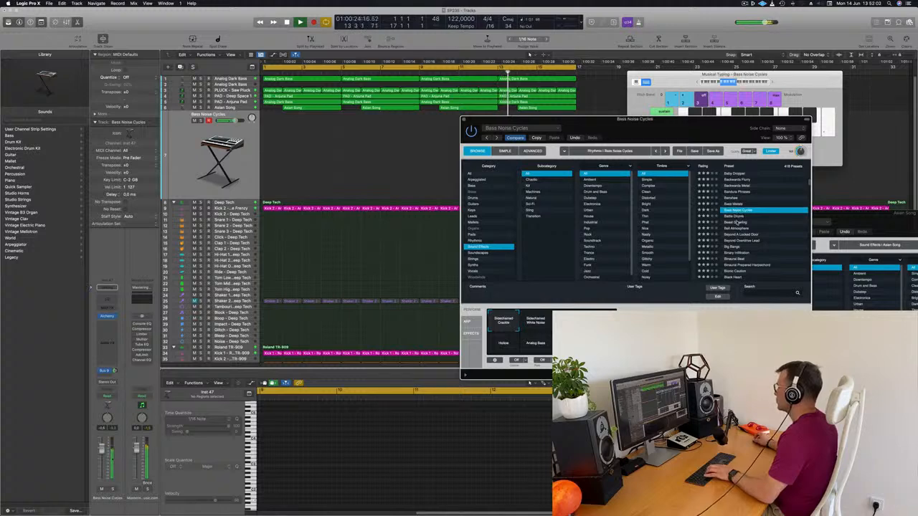
{"action": "left_click", "coordinate": [743, 223]}
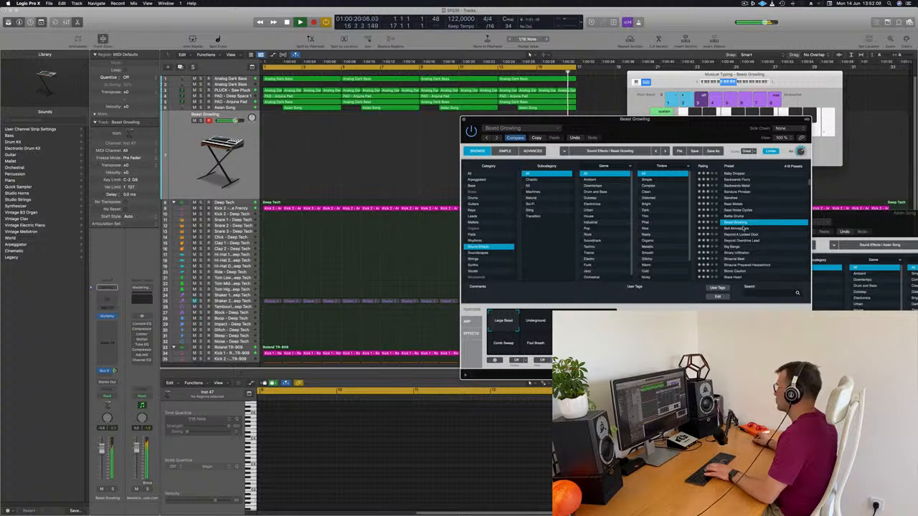
Load the Bell Atmosphere preset and play notes with it on the Musical Typing keyboard
{"action": "left_click", "coordinate": [746, 228]}
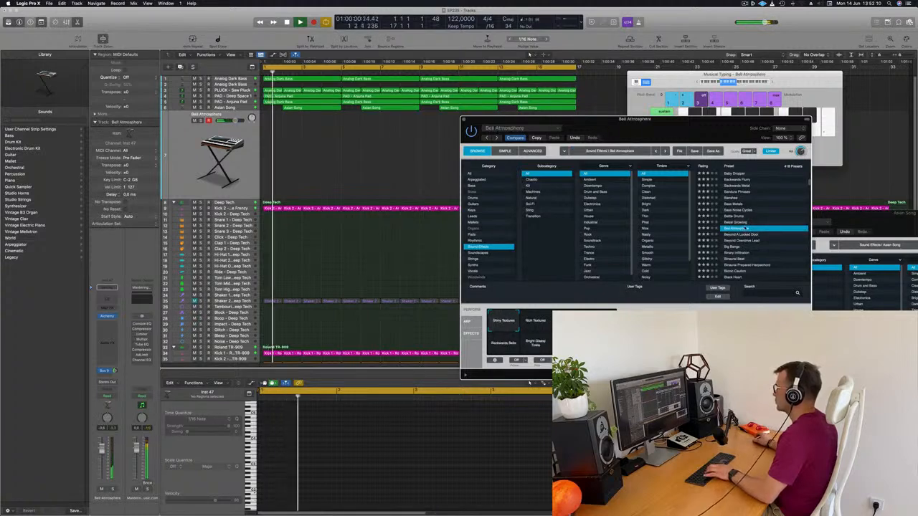
{"action": "left_click", "coordinate": [772, 84]}
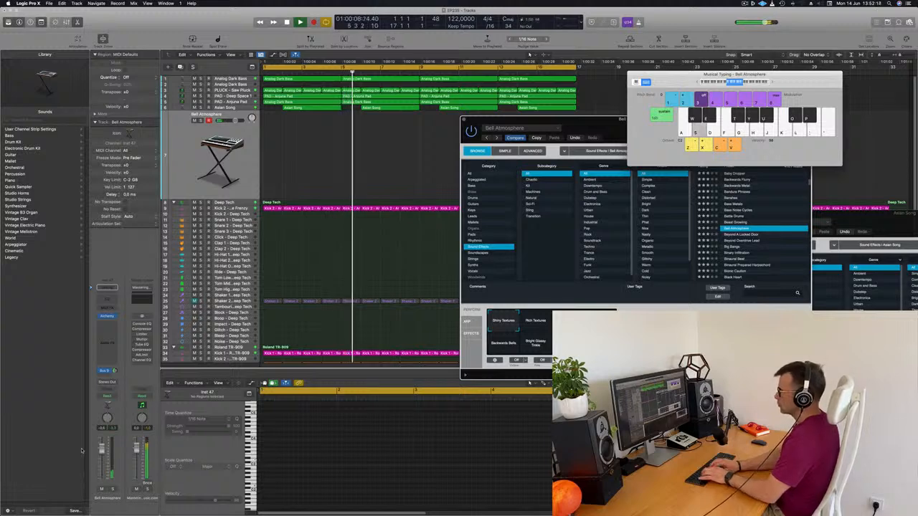
{"action": "key", "text": "f"}
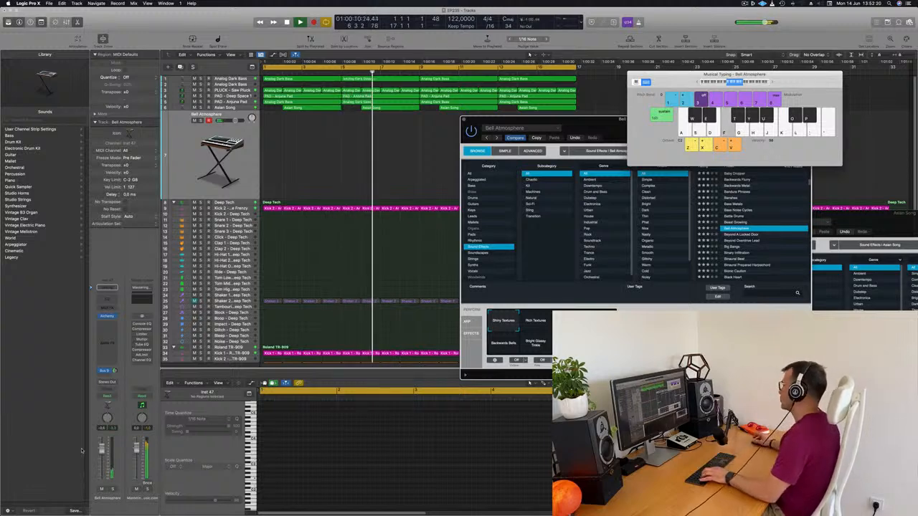
Audition the Alchemy presets from Beyond A Locked Door and Beyond Overdrive Lead through Binary Infiltration to Binaural Beat
{"action": "left_click", "coordinate": [743, 236]}
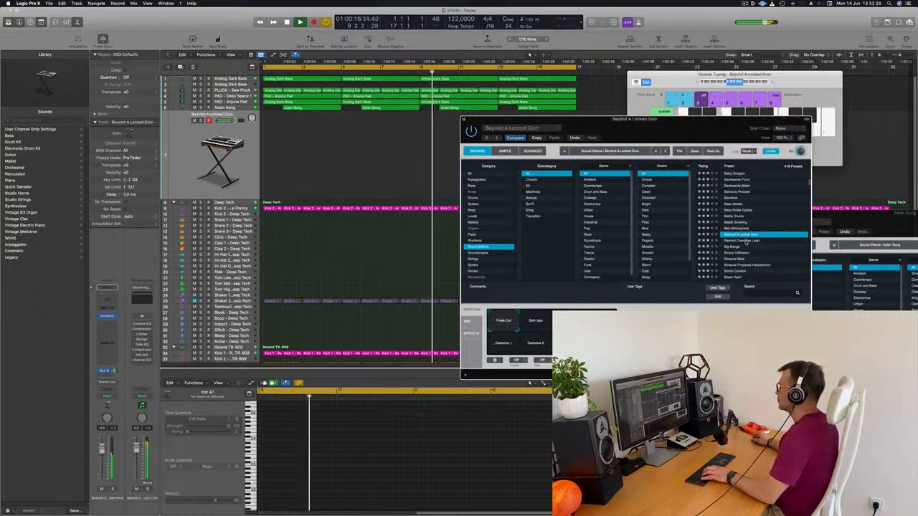
{"action": "left_click", "coordinate": [745, 240]}
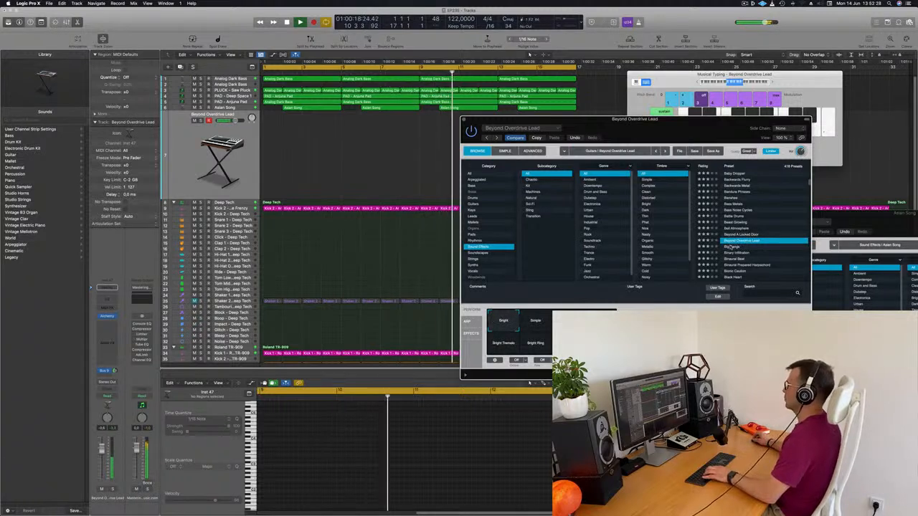
{"action": "left_click", "coordinate": [730, 247]}
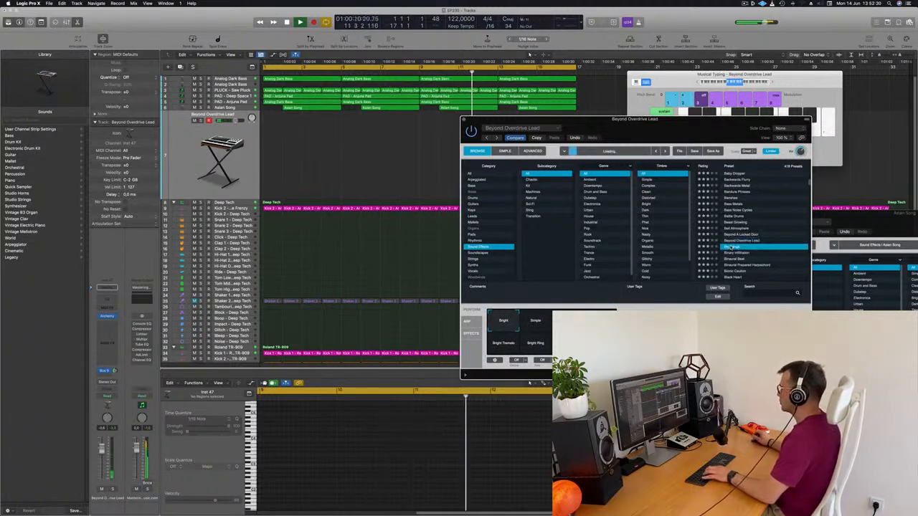
{"action": "left_click", "coordinate": [737, 253]}
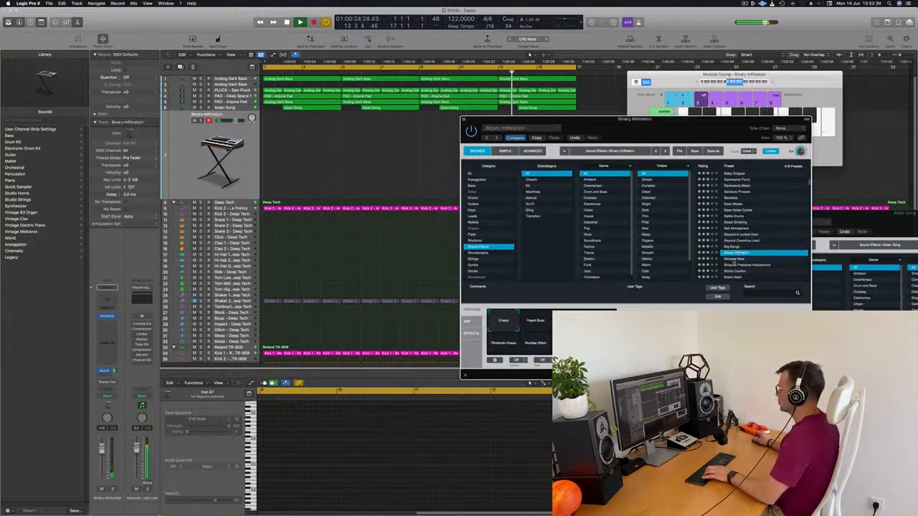
{"action": "left_click", "coordinate": [733, 260]}
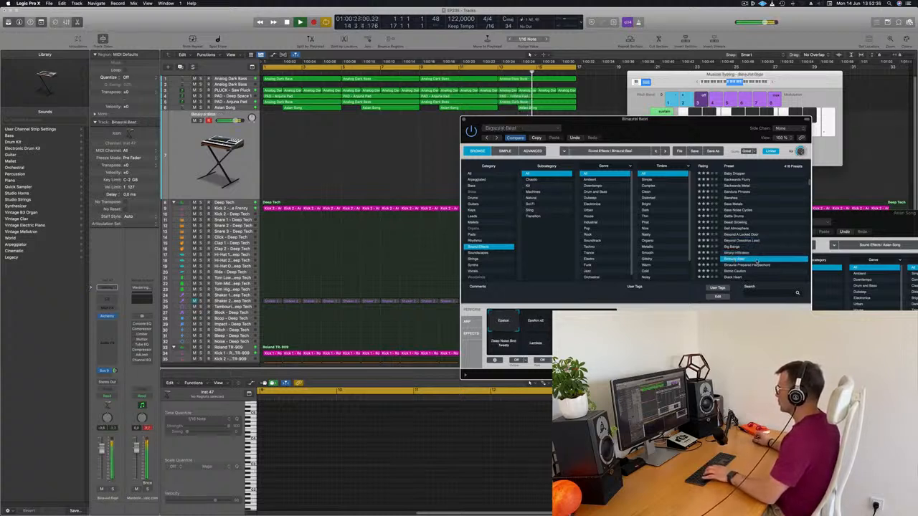
Audition the Bionic Caution, Blocks Into Grains and Blueprint presets over the loop
{"action": "scroll", "coordinate": [757, 262], "scroll_direction": "down", "scroll_amount": 2}
{"action": "left_click", "coordinate": [736, 251]}
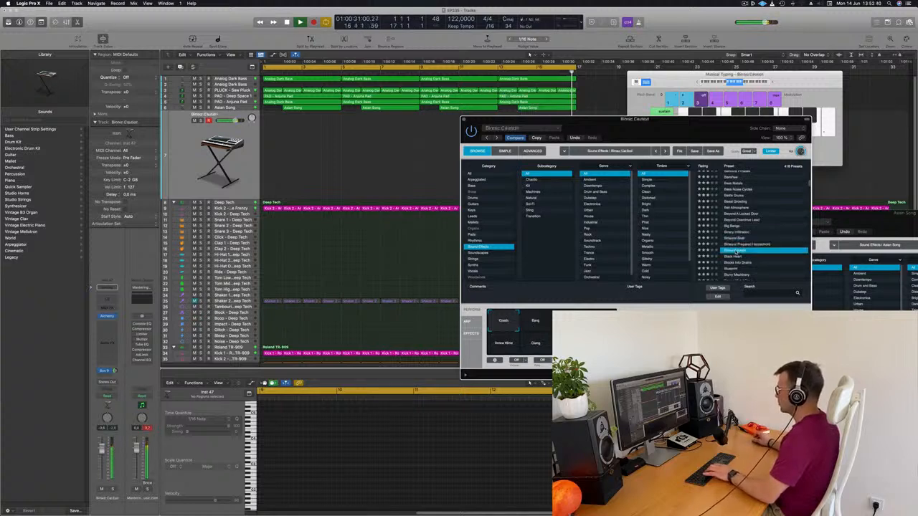
{"action": "key", "text": "Down"}
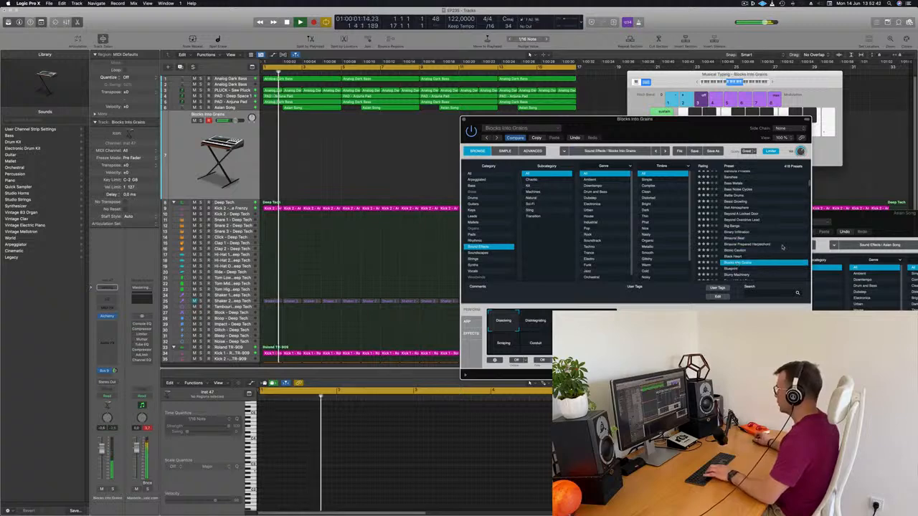
{"action": "scroll", "coordinate": [778, 247], "scroll_direction": "down", "scroll_amount": 3}
{"action": "left_click", "coordinate": [736, 239]}
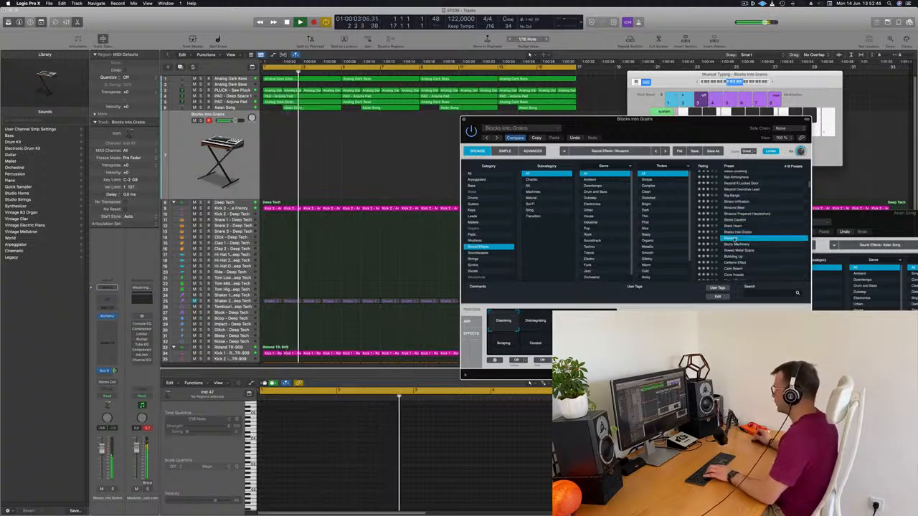
Load the Caffeine Effect preset on the new sound-effect track
{"action": "scroll", "coordinate": [763, 227], "scroll_direction": "down", "scroll_amount": 2}
{"action": "scroll", "coordinate": [762, 226], "scroll_direction": "down", "scroll_amount": 2}
{"action": "left_click", "coordinate": [728, 228]}
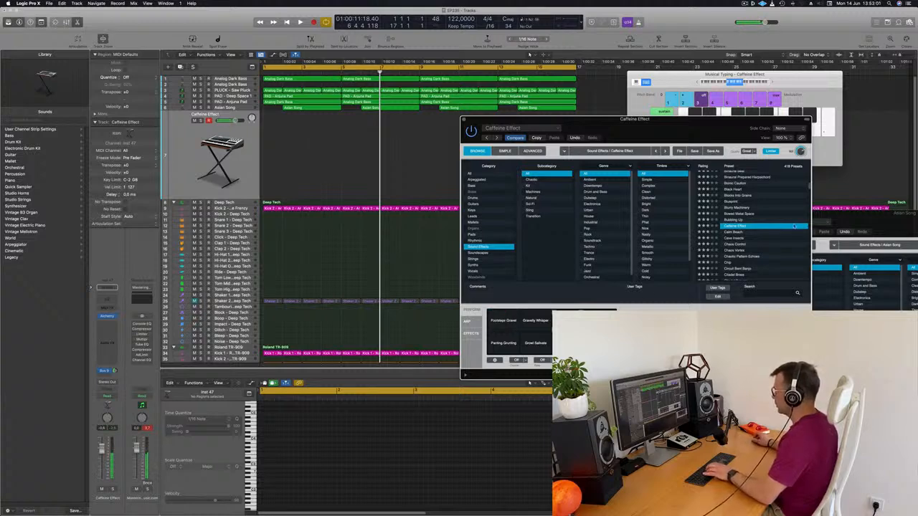
Copy the first Asian Song region onto the Caffeine Effect track at bar 1
{"action": "key", "text": "Return"}
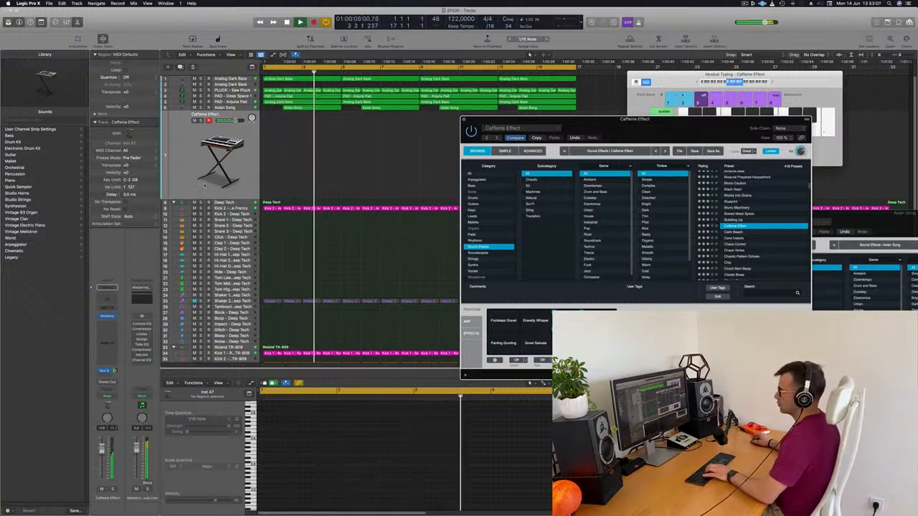
{"action": "left_click", "coordinate": [337, 160]}
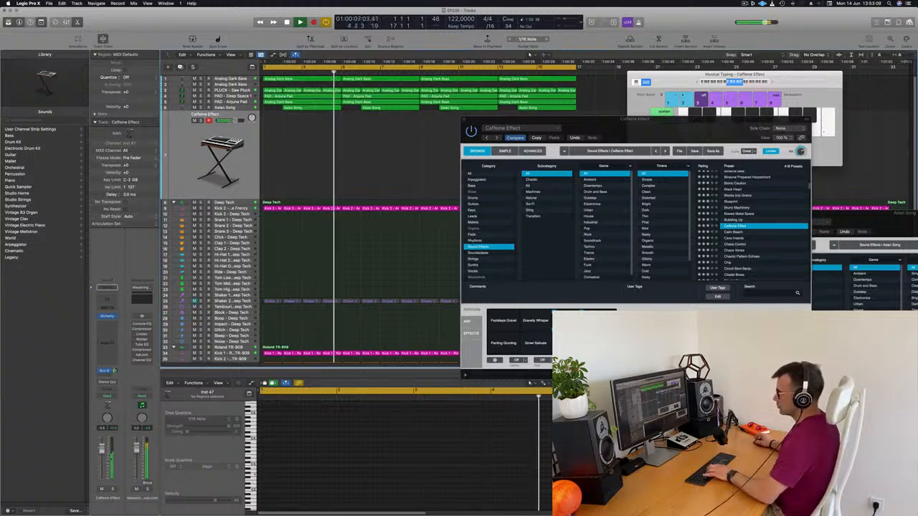
{"action": "key", "text": "space"}
{"action": "left_click", "coordinate": [320, 108]}
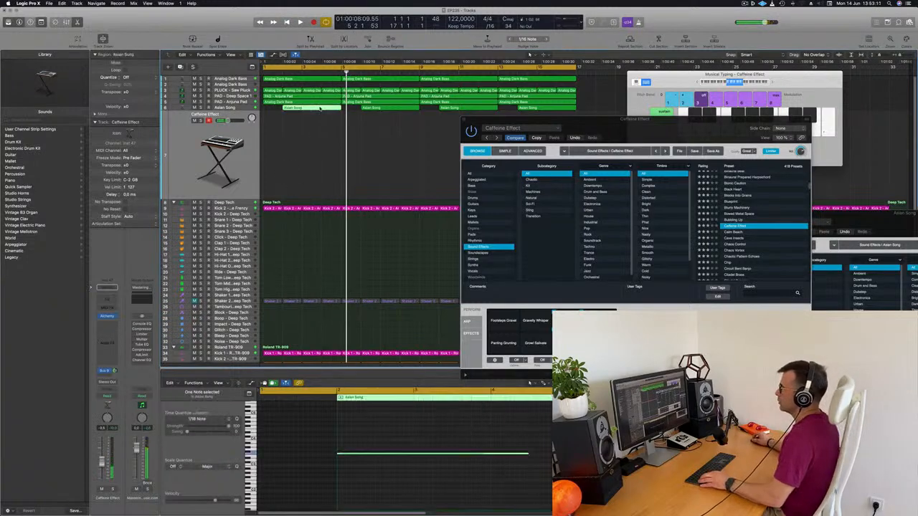
{"action": "left_click_drag", "start_coordinate": [312, 131], "coordinate": [299, 148]}
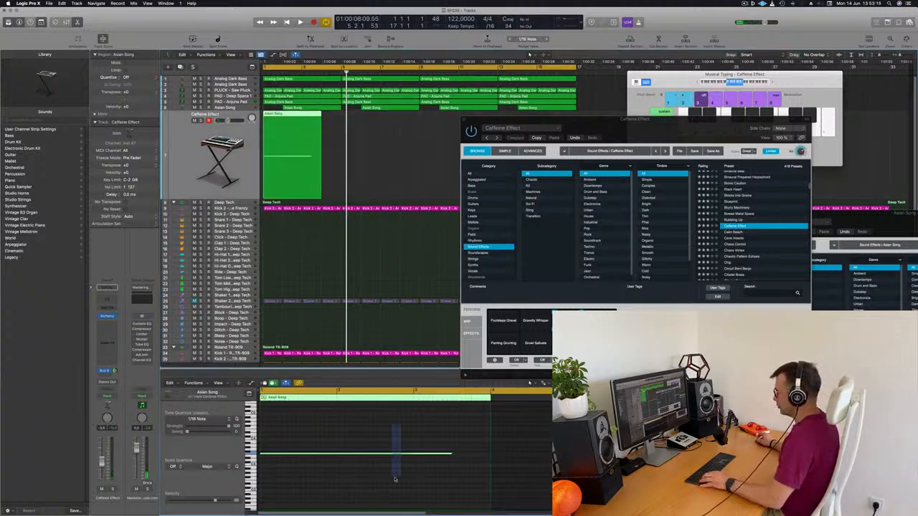
Shorten the note in the Caffeine Effect region to about one beat and repeat the region at bars 5, 9 and 13
{"action": "left_click_drag", "start_coordinate": [452, 453], "coordinate": [278, 454]}
{"action": "key", "text": "space"}
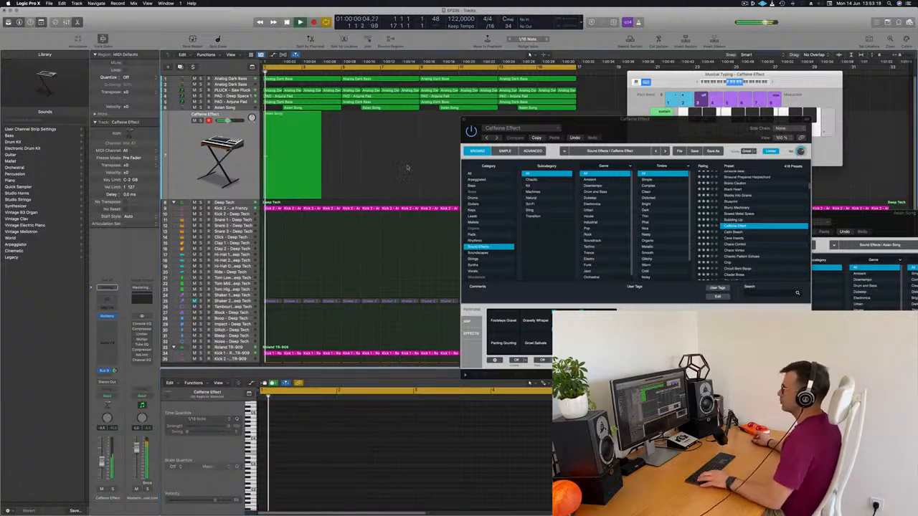
{"action": "left_click_drag", "start_coordinate": [289, 115], "coordinate": [366, 123]}
{"action": "left_click_drag", "start_coordinate": [420, 145], "coordinate": [463, 122]}
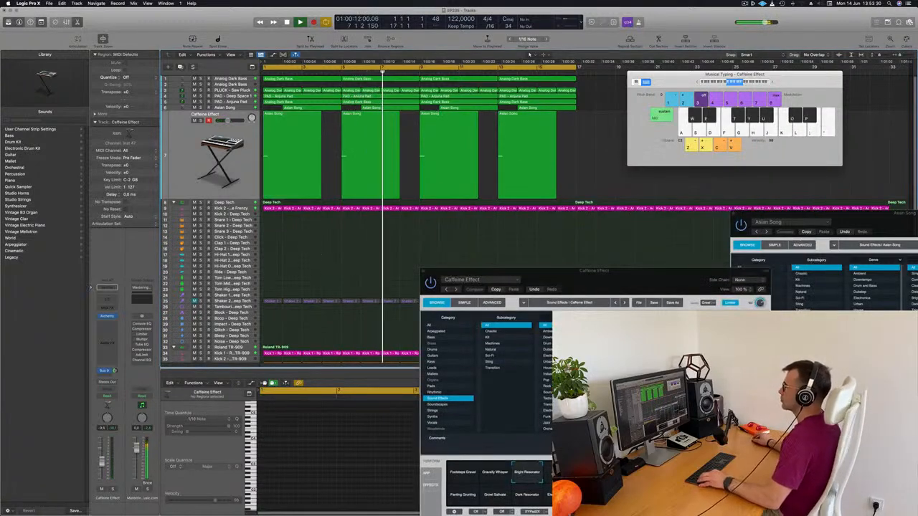
Move the Musical Typing keyboard aside and close the Caffeine Effect instrument window
{"action": "scroll", "coordinate": [319, 255], "scroll_direction": "down", "scroll_amount": 2}
{"action": "scroll", "coordinate": [319, 255], "scroll_direction": "up", "scroll_amount": 1}
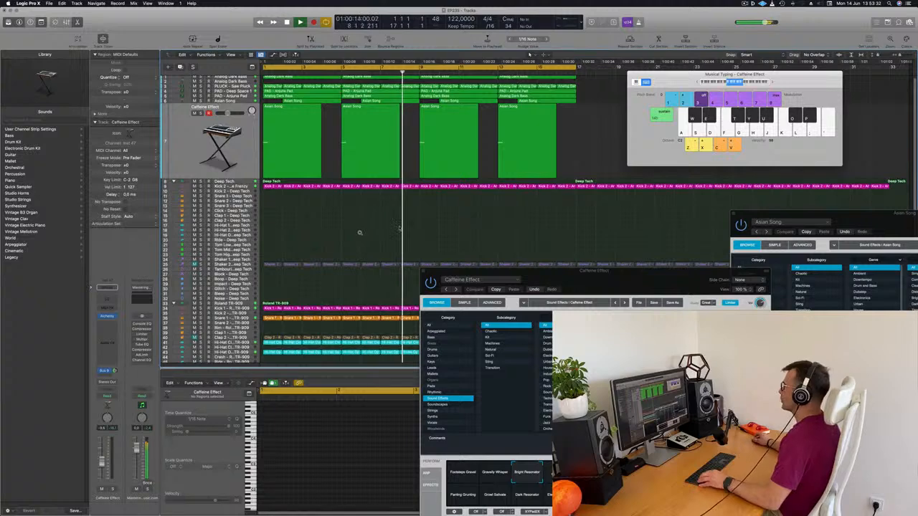
{"action": "left_click_drag", "start_coordinate": [674, 81], "coordinate": [708, 92]}
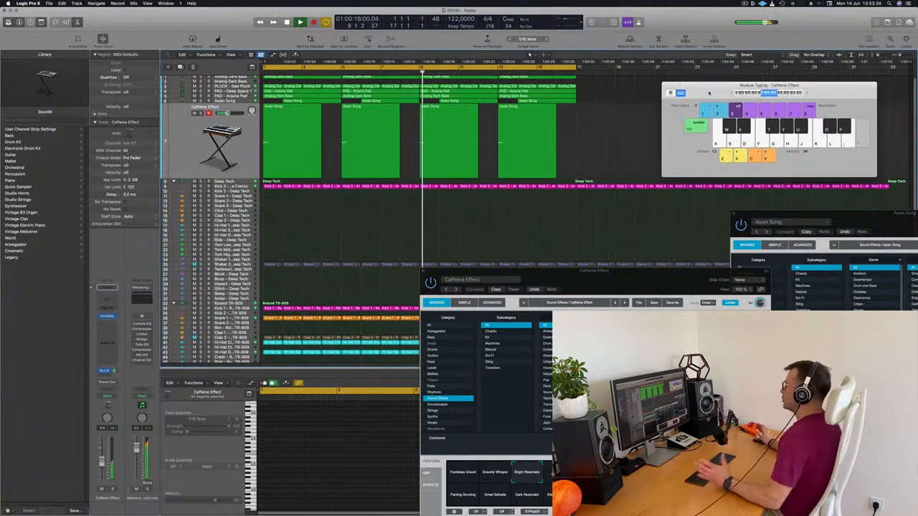
{"action": "scroll", "coordinate": [352, 204], "scroll_direction": "down", "scroll_amount": 2}
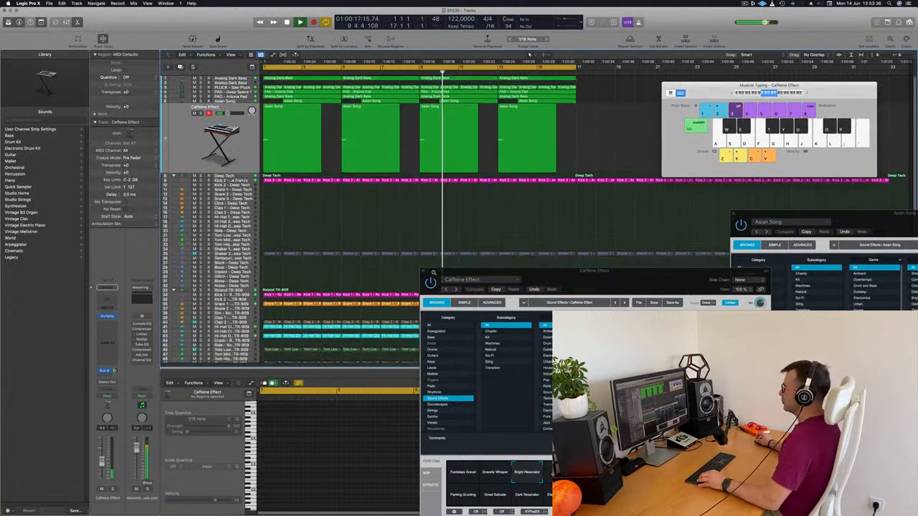
{"action": "left_click_drag", "start_coordinate": [428, 273], "coordinate": [400, 273]}
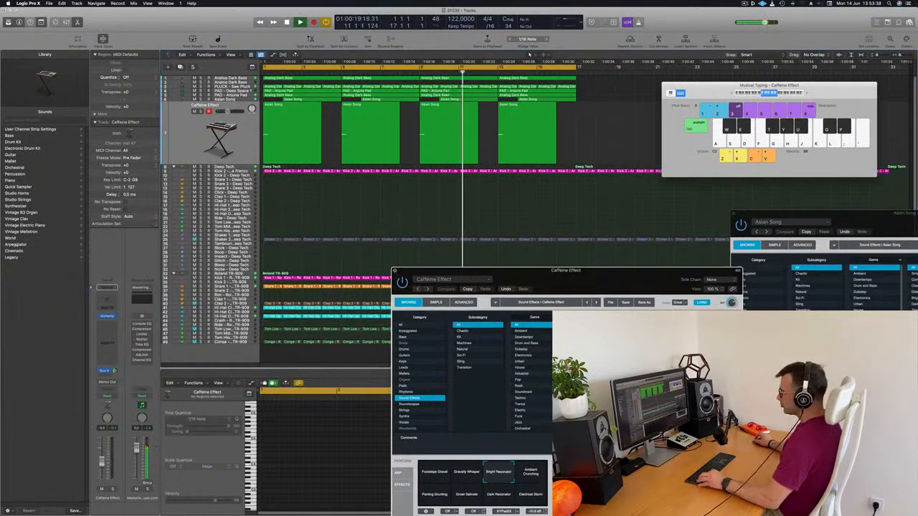
{"action": "left_click", "coordinate": [394, 272]}
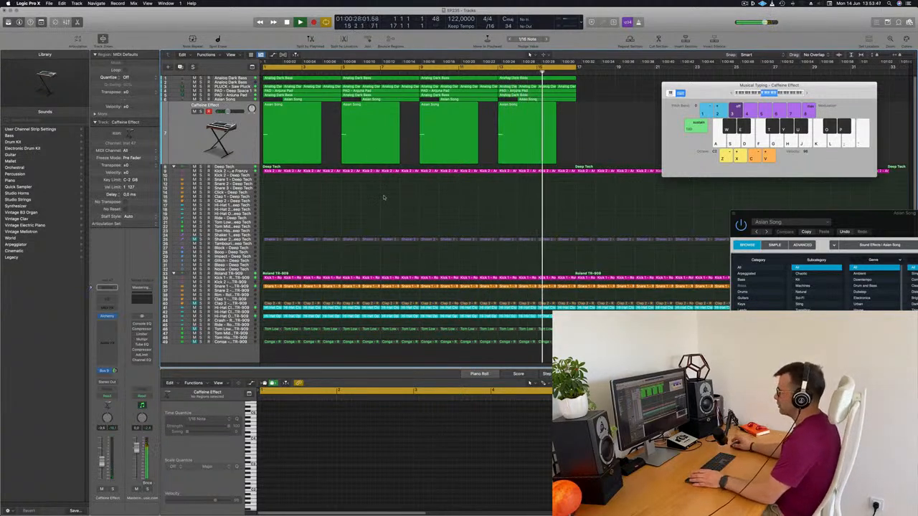
Replay the loop from the start with the Deep Tech Shaker 2 track unmuted and select that track
{"action": "key", "text": "space"}
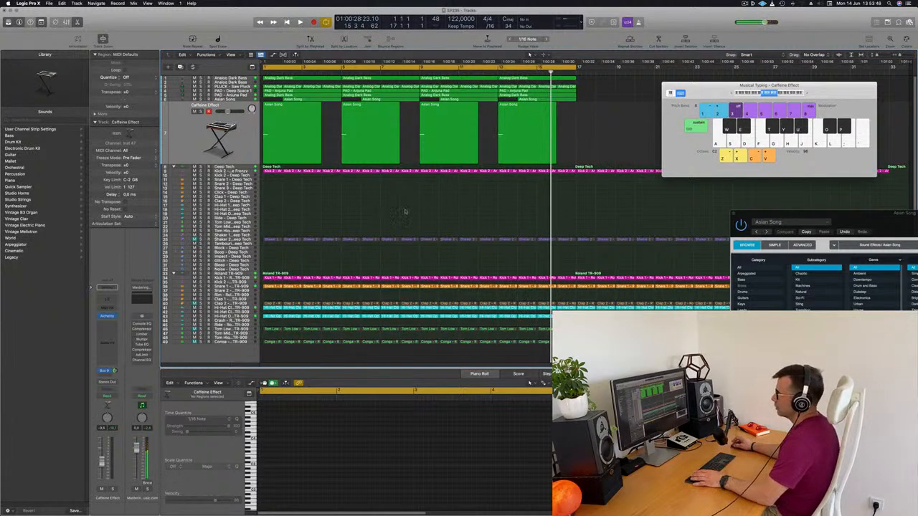
{"action": "key", "text": "Return"}
{"action": "key", "text": "space"}
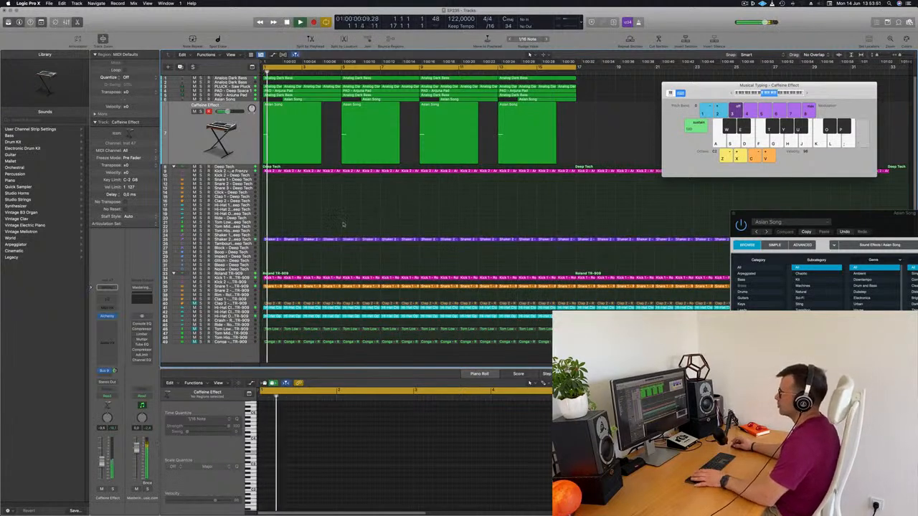
{"action": "left_click", "coordinate": [228, 239]}
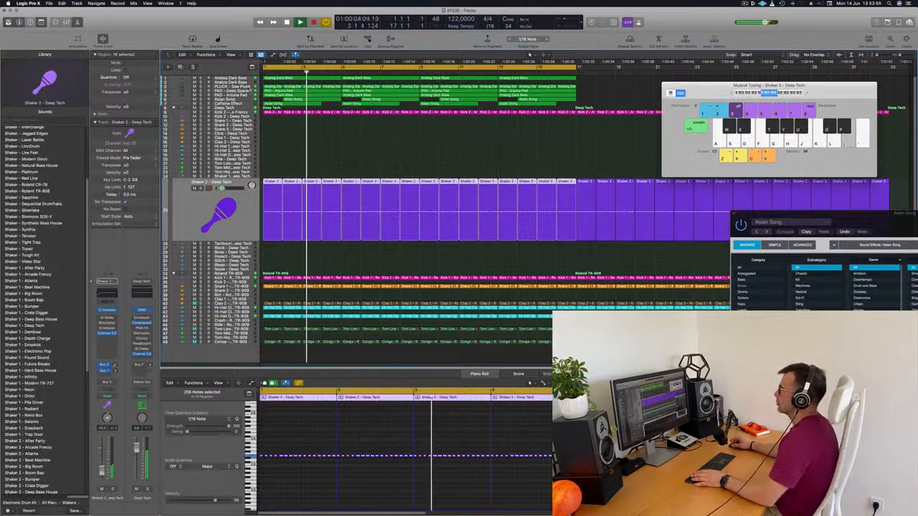
Insert a stereo Compressor on the PLUCK - Saw Pluck track
{"action": "left_click", "coordinate": [231, 87]}
{"action": "key", "text": "Return"}
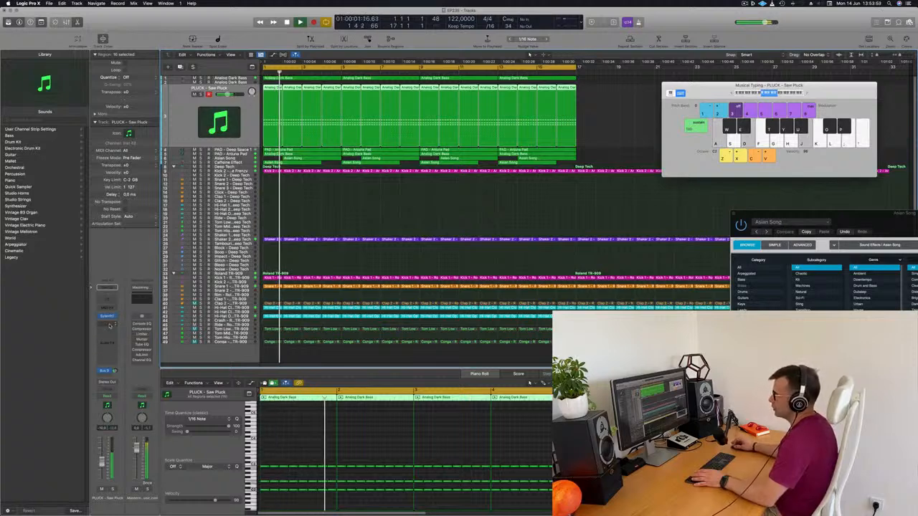
{"action": "left_click", "coordinate": [109, 323]}
{"action": "mouse_move", "coordinate": [124, 348]}
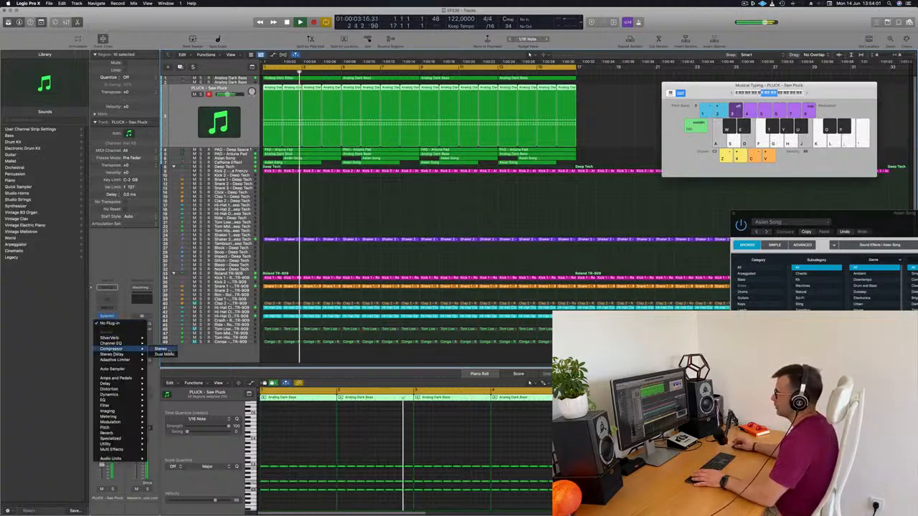
{"action": "left_click", "coordinate": [159, 348]}
Set the compressor's side chain source to Kick 2 - Arcade Frenzy (Inst 3) and close the plug-in window
{"action": "left_click", "coordinate": [624, 94]}
{"action": "mouse_move", "coordinate": [629, 109]}
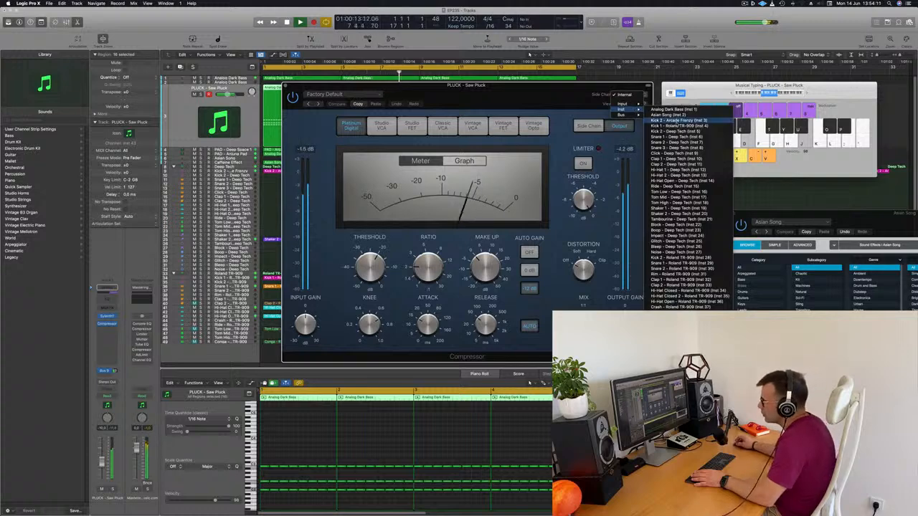
{"action": "left_click", "coordinate": [678, 121]}
{"action": "left_click_drag", "start_coordinate": [535, 93], "coordinate": [577, 93]}
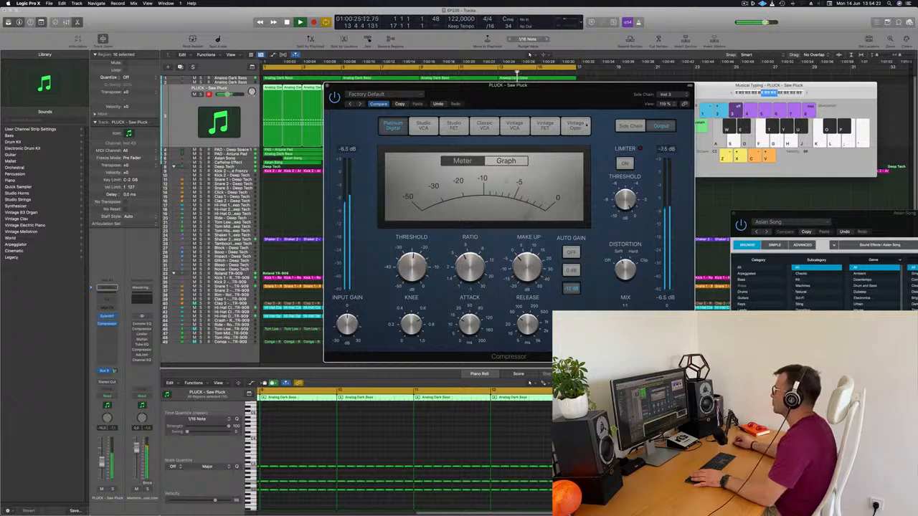
{"action": "left_click_drag", "start_coordinate": [581, 95], "coordinate": [641, 130]}
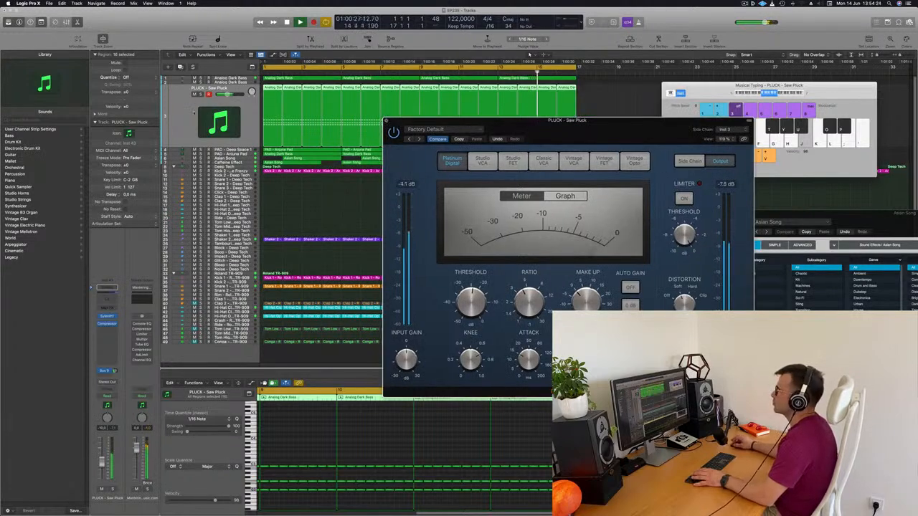
{"action": "left_click", "coordinate": [385, 120]}
Lower the PLUCK - Saw Pluck track's volume and compare the loop with the track muted and unmuted
{"action": "key", "text": "space"}
{"action": "key", "text": "space"}
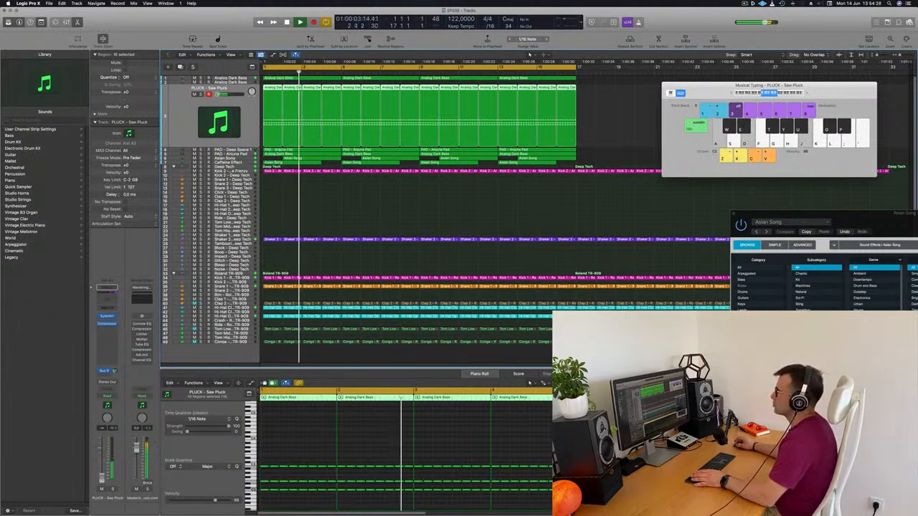
{"action": "left_click_drag", "start_coordinate": [218, 94], "coordinate": [225, 94]}
{"action": "key", "text": "space"}
{"action": "key", "text": "space"}
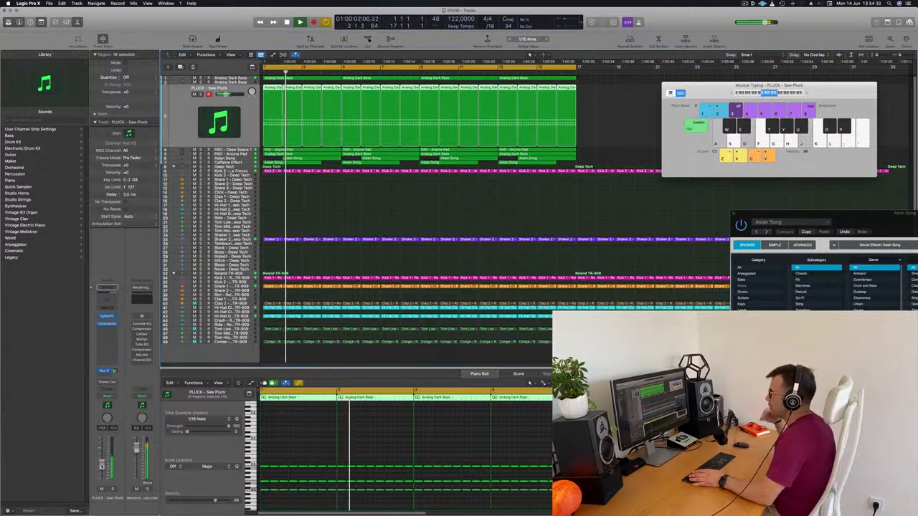
{"action": "left_click", "coordinate": [101, 488]}
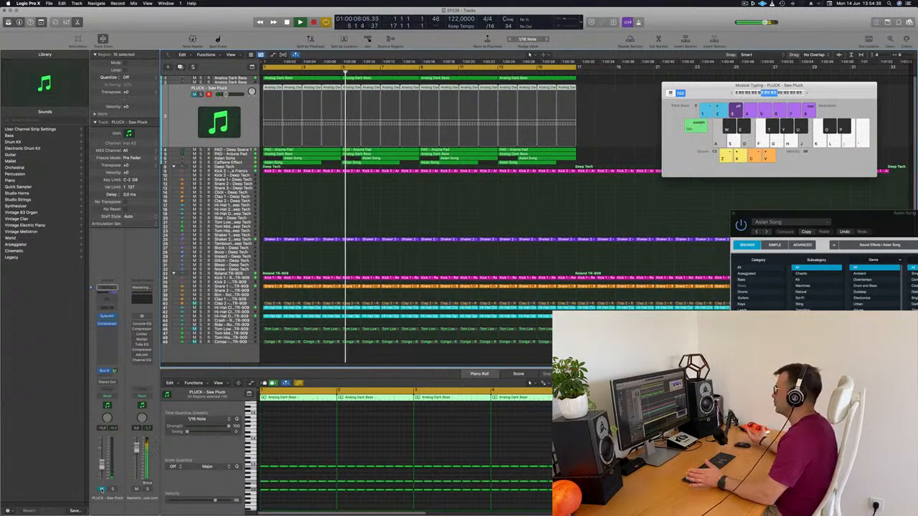
{"action": "left_click", "coordinate": [101, 488]}
{"action": "key", "text": "Return"}
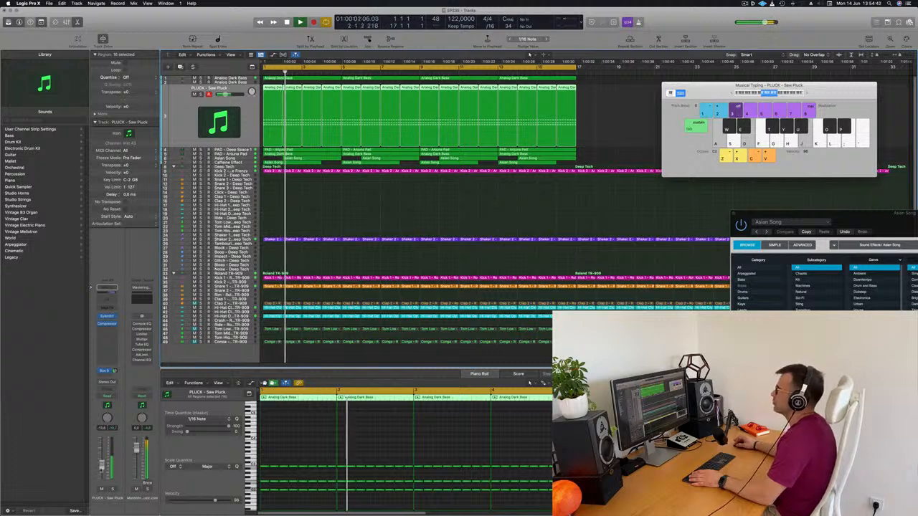
{"action": "left_click", "coordinate": [744, 3]}
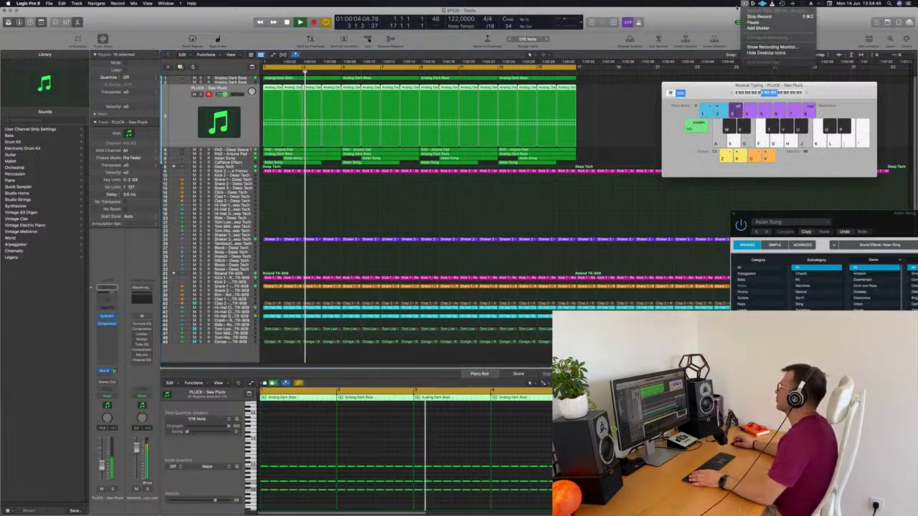
{"action": "left_click", "coordinate": [759, 16]}
{"action": "key", "text": "Return"}
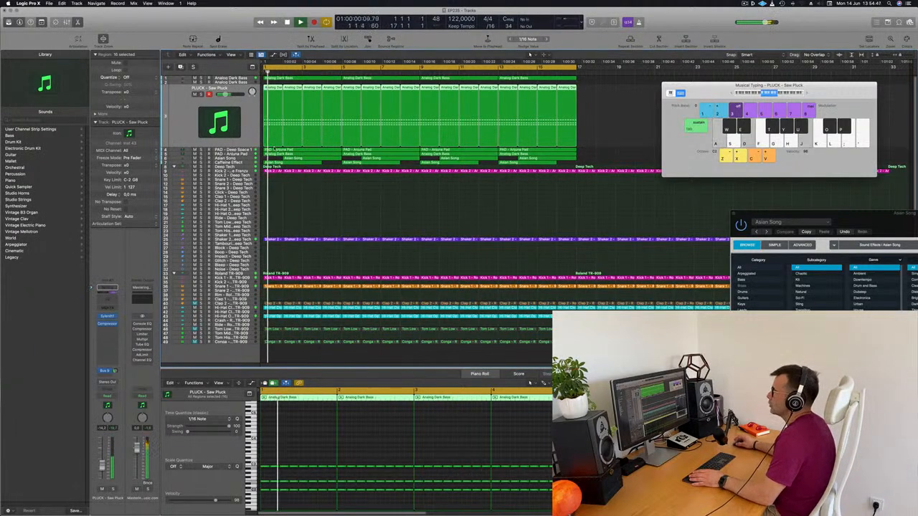
Add a Channel EQ to the Asian Song track with a low cut at 645 Hz and replay the loop to hear it
{"action": "left_click", "coordinate": [240, 159]}
{"action": "key", "text": "Return"}
{"action": "left_click", "coordinate": [110, 297]}
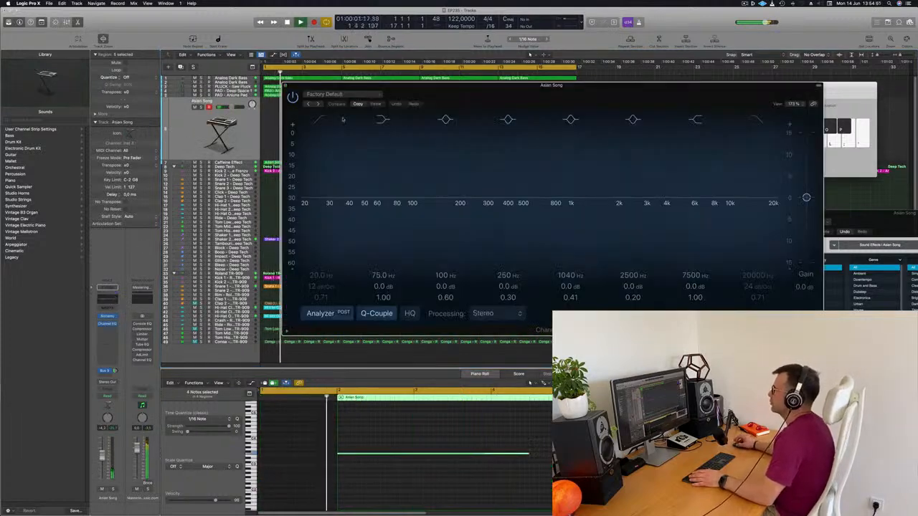
{"action": "left_click_drag", "start_coordinate": [504, 98], "coordinate": [322, 109]}
{"action": "left_click_drag", "start_coordinate": [290, 164], "coordinate": [532, 159]}
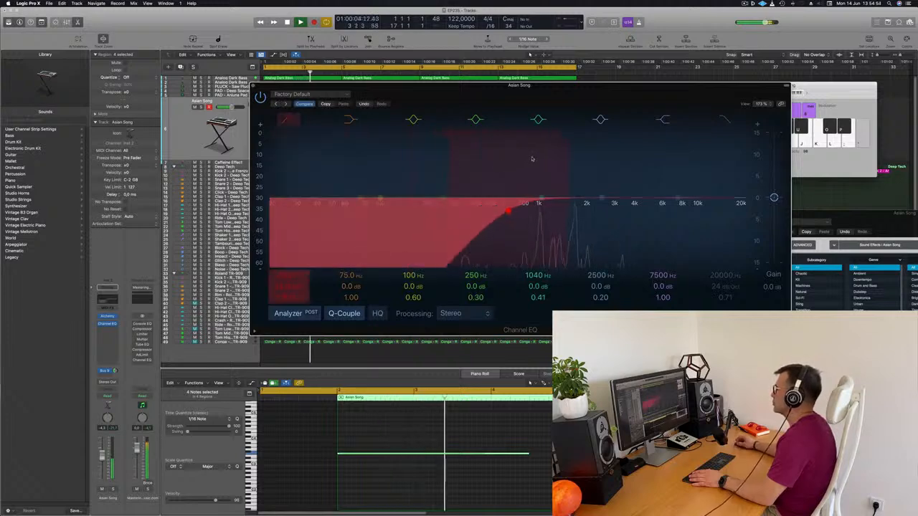
{"action": "left_click", "coordinate": [254, 86]}
{"action": "key", "text": "space"}
{"action": "key", "text": "space"}
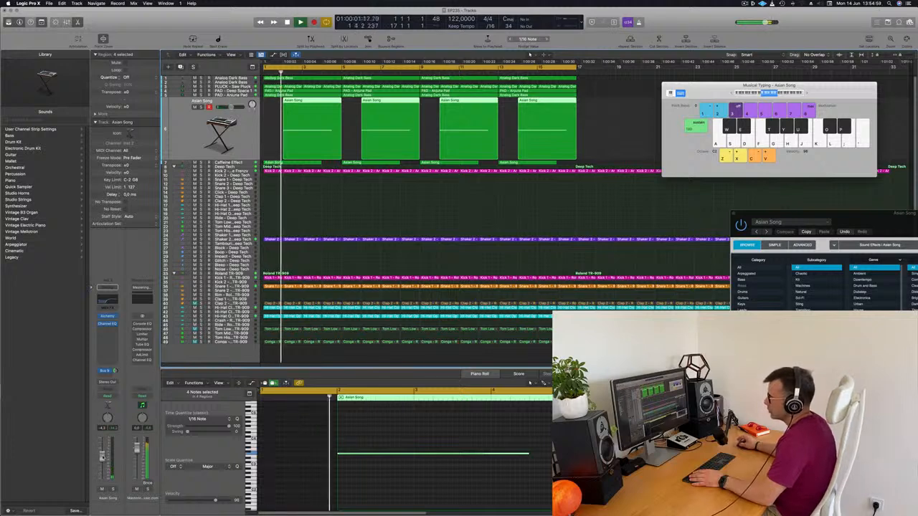
{"action": "key", "text": "space"}
{"action": "key", "text": "space"}
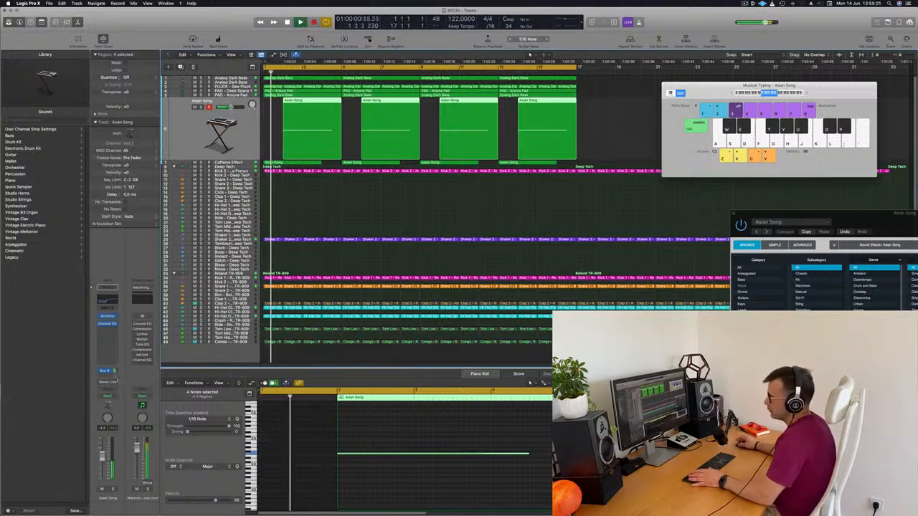
Insert the Step FX multi-effect after the Channel EQ on the Asian Song track
{"action": "left_click", "coordinate": [107, 329]}
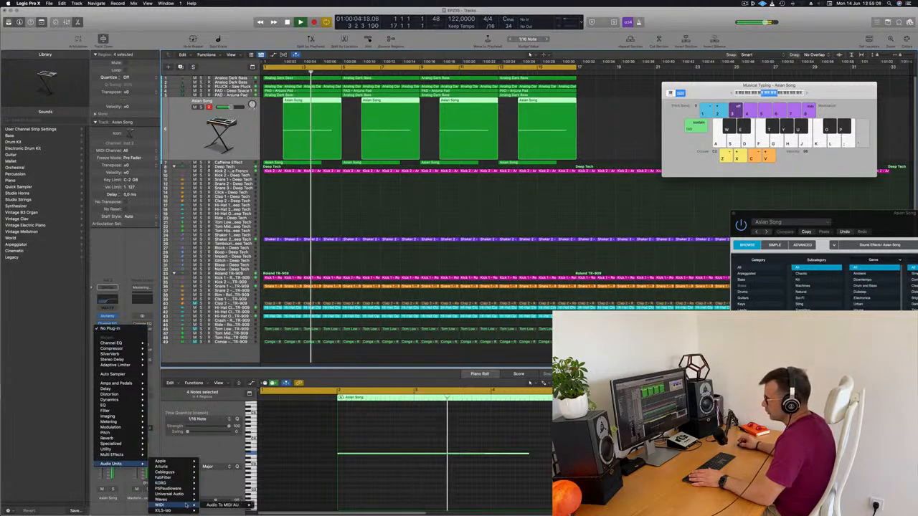
{"action": "mouse_move", "coordinate": [113, 454]}
{"action": "mouse_move", "coordinate": [164, 460]}
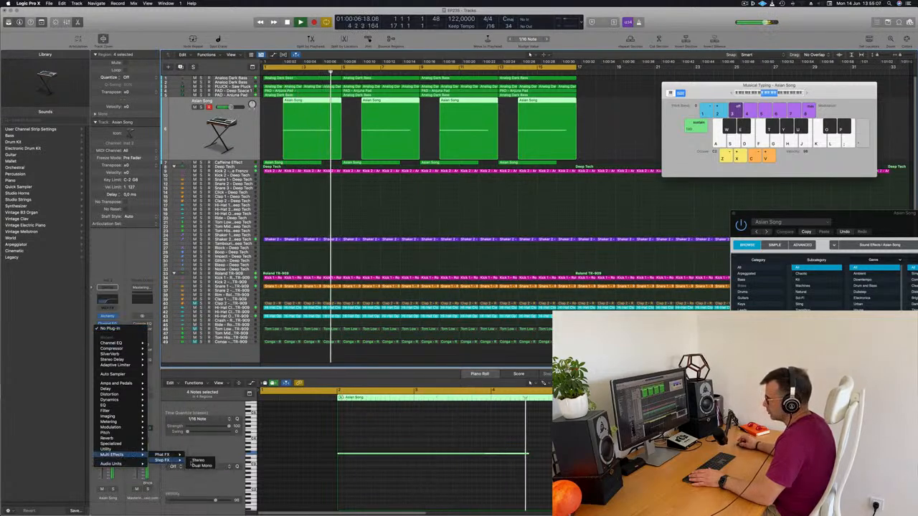
{"action": "left_click", "coordinate": [202, 463]}
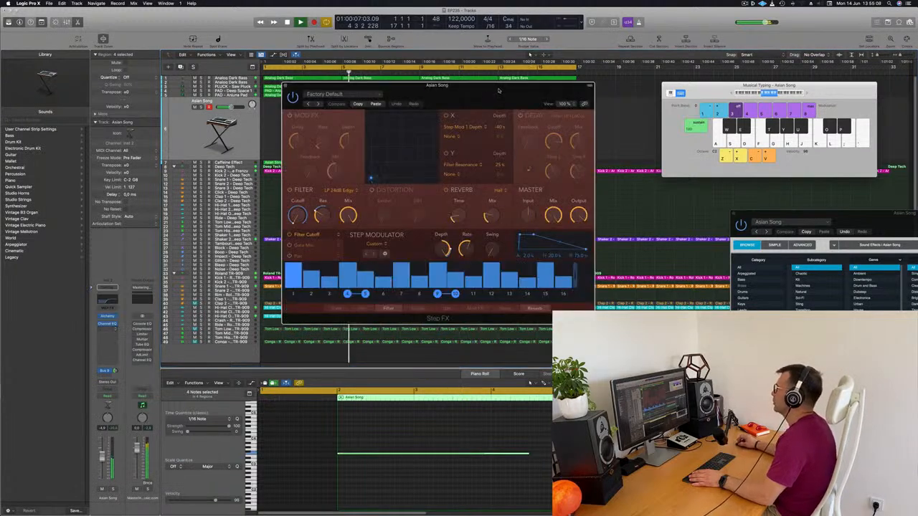
{"action": "left_click_drag", "start_coordinate": [674, 85], "coordinate": [606, 82]}
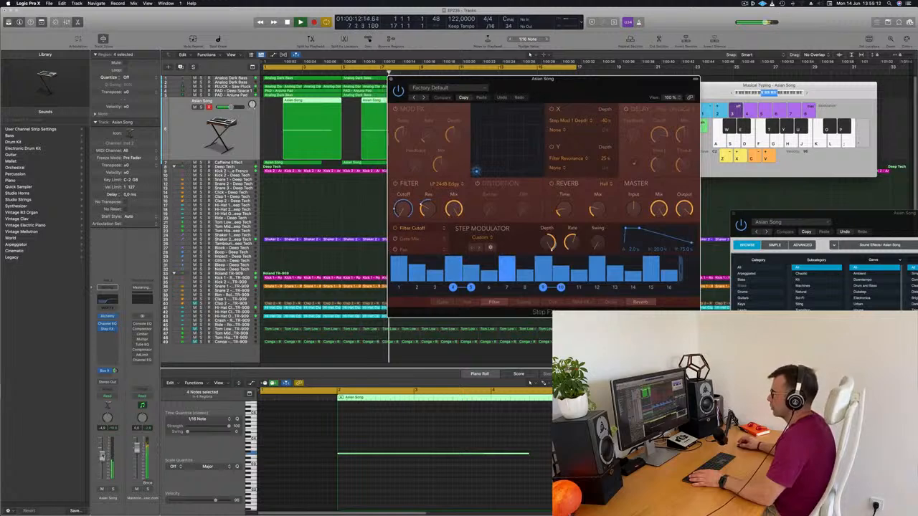
Load the Brittle Spike preset in Step FX on the Asian Song track
{"action": "left_click", "coordinate": [531, 84]}
{"action": "left_click_drag", "start_coordinate": [567, 89], "coordinate": [642, 112]}
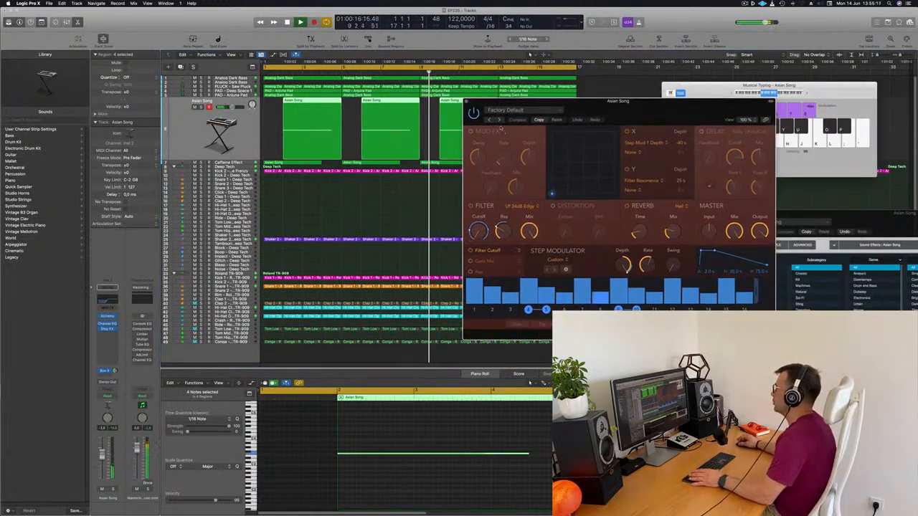
{"action": "left_click", "coordinate": [500, 120]}
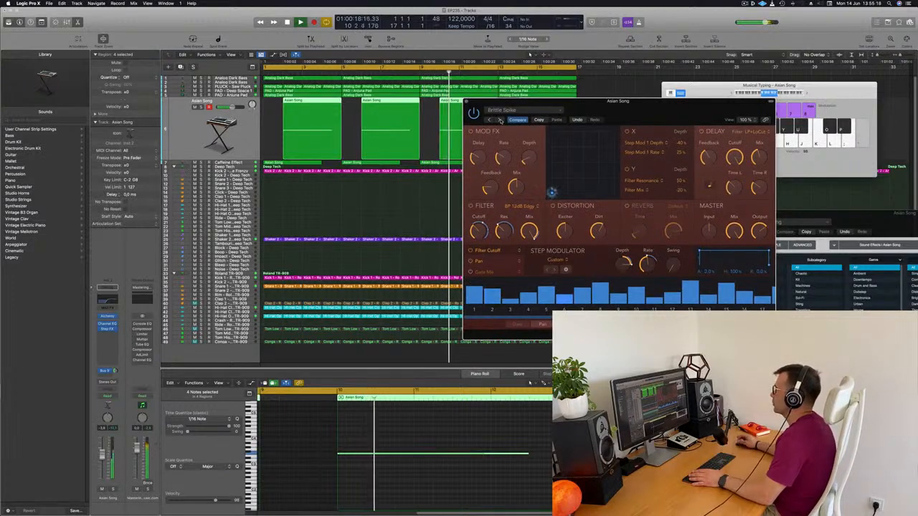
Switch Step FX on the Asian Song track to the Broken Echoes preset, audition it and close the plug-in window
{"action": "left_click", "coordinate": [500, 121]}
{"action": "left_click_drag", "start_coordinate": [656, 112], "coordinate": [749, 111]}
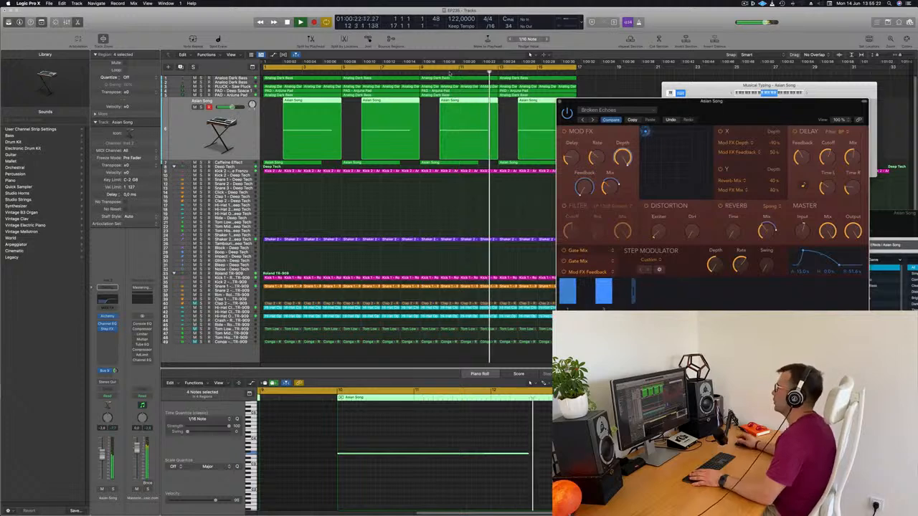
{"action": "left_click", "coordinate": [181, 129]}
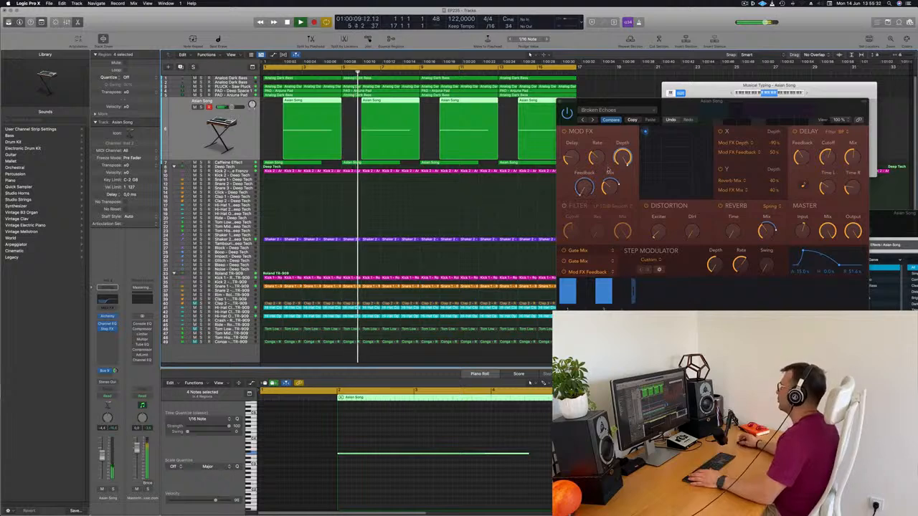
{"action": "left_click_drag", "start_coordinate": [724, 121], "coordinate": [633, 156]}
{"action": "left_click", "coordinate": [471, 137]}
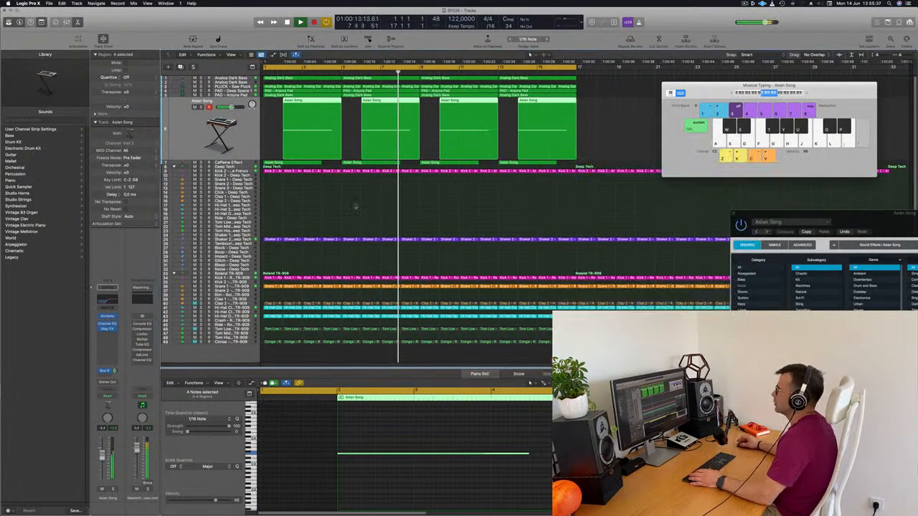
Adjust the Caffeine Effect track's Bus 9 send and lower its volume while replaying the loop
{"action": "key", "text": "Down"}
{"action": "key", "text": "Return"}
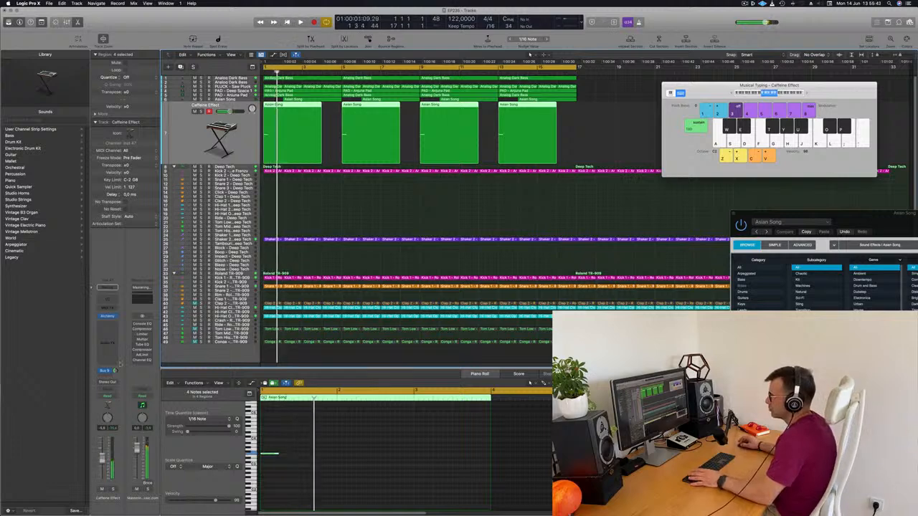
{"action": "key", "text": "Return"}
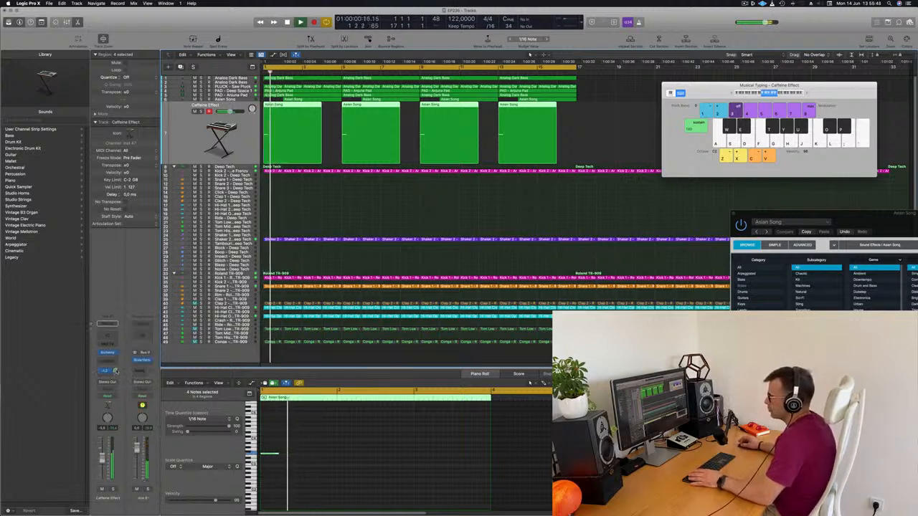
{"action": "key", "text": "Return"}
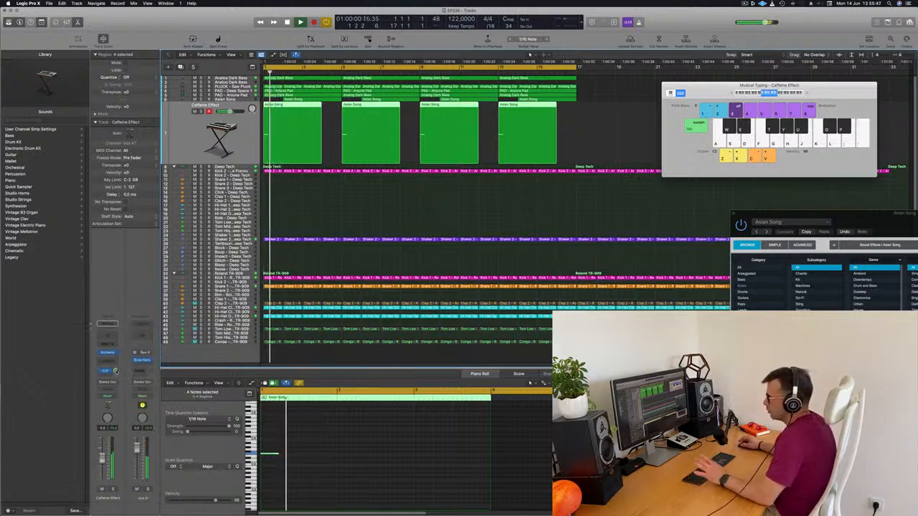
{"action": "key", "text": "Return"}
{"action": "key", "text": "Return"}
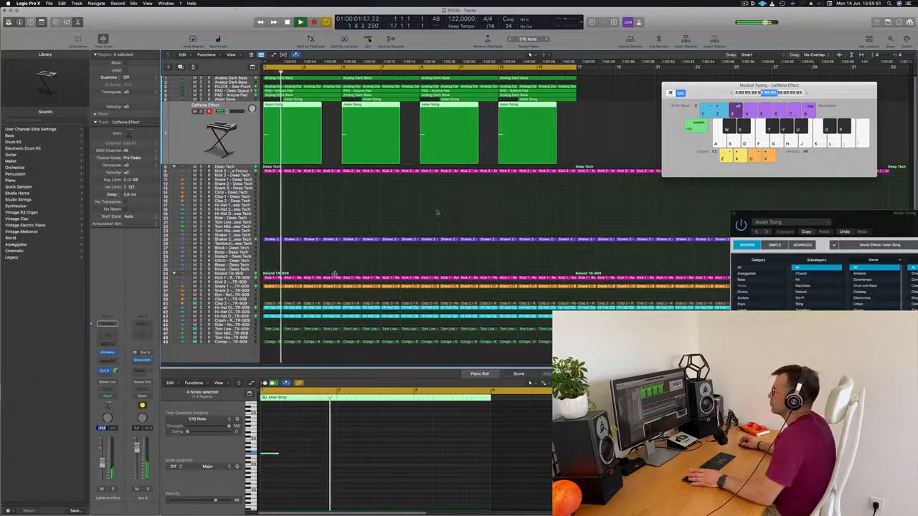
{"action": "left_click", "coordinate": [374, 216]}
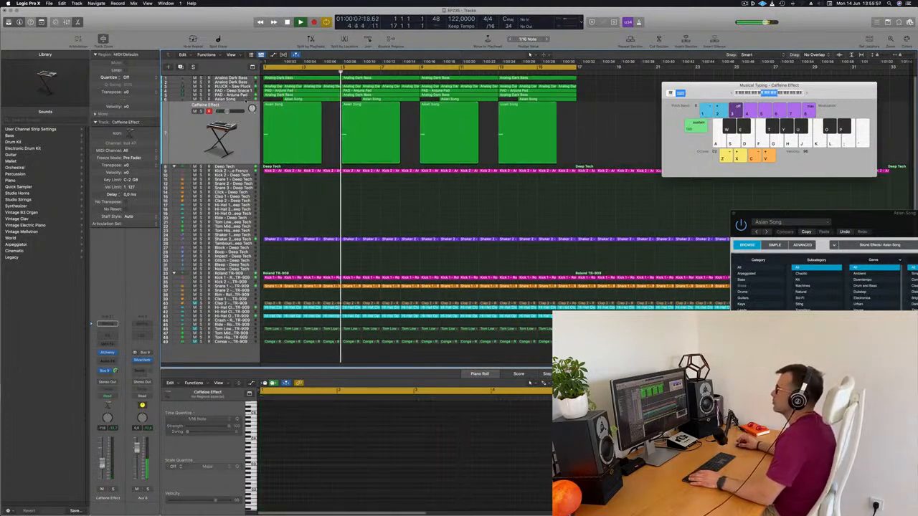
Replay the loop with the Asian Song and PAD - Deep Space 1 tracks selected in turn and hide the Musical Typing keyboard
{"action": "left_click", "coordinate": [233, 99]}
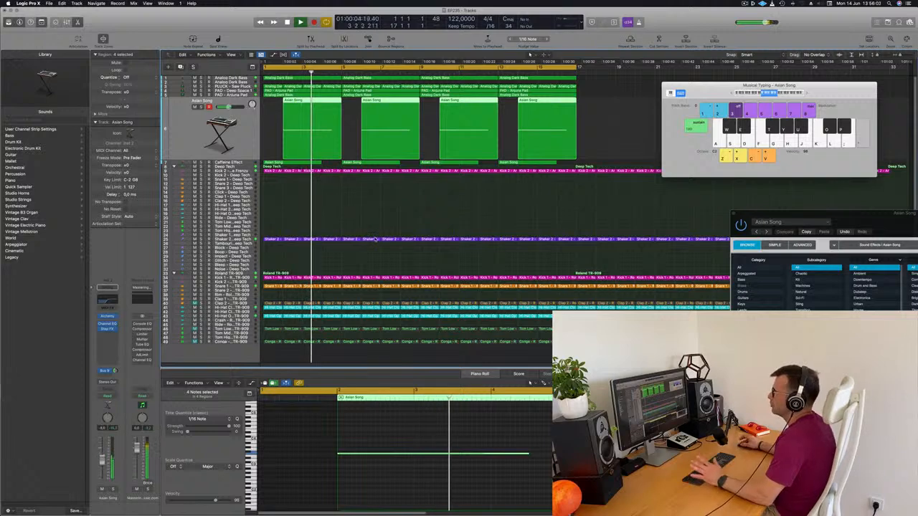
{"action": "left_click", "coordinate": [232, 90]}
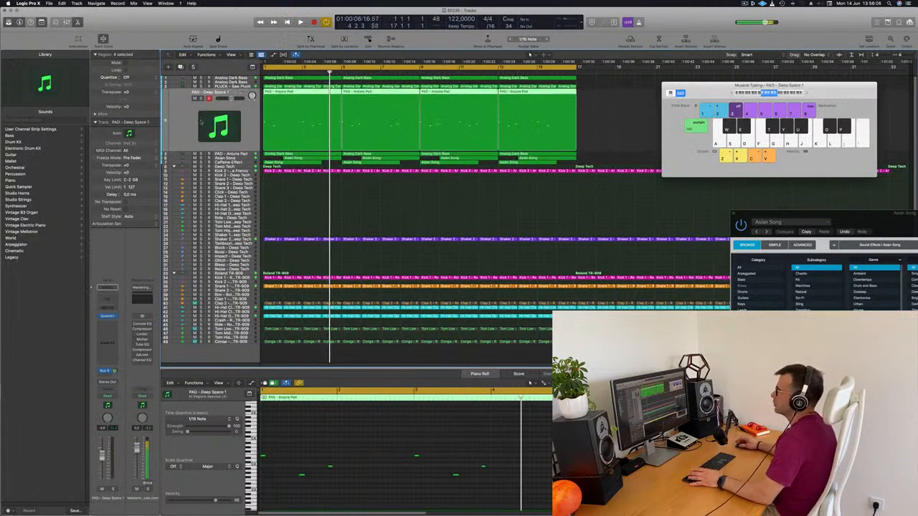
{"action": "key", "text": "Return"}
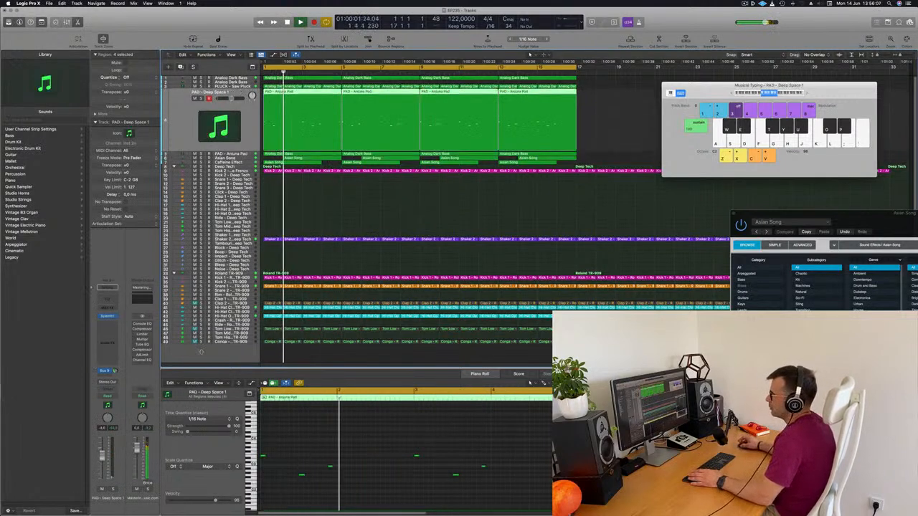
{"action": "left_click", "coordinate": [459, 212]}
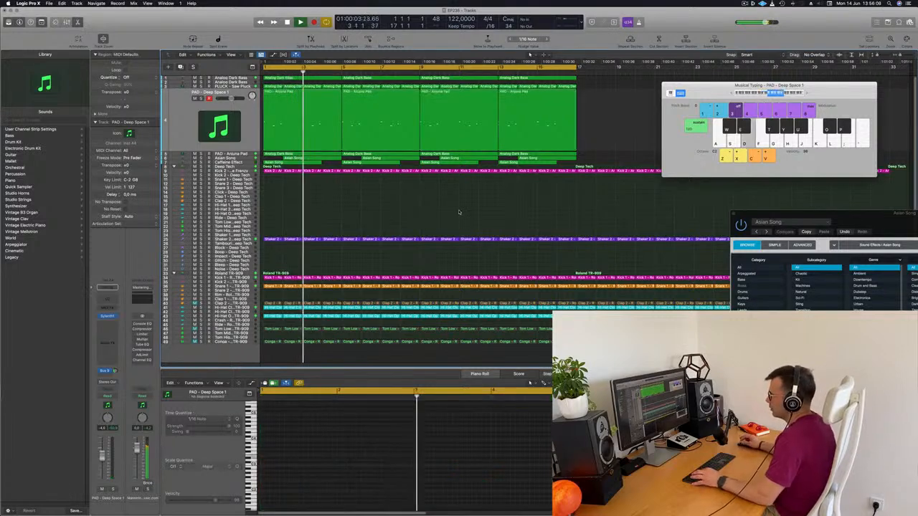
{"action": "key", "text": "super+k"}
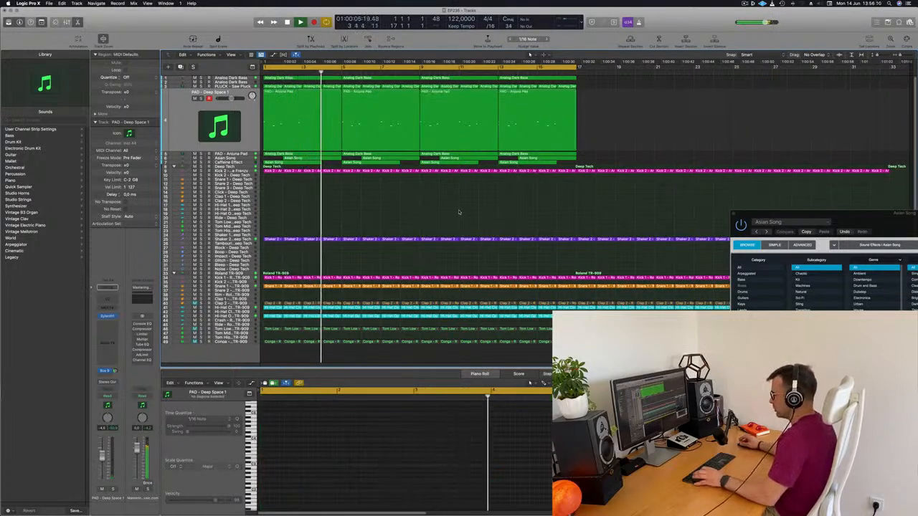
Copy the PLUCK track's sidechain Compressor onto PAD - Deep Space 1 in the mixer and audition that track soloed
{"action": "key", "text": "x"}
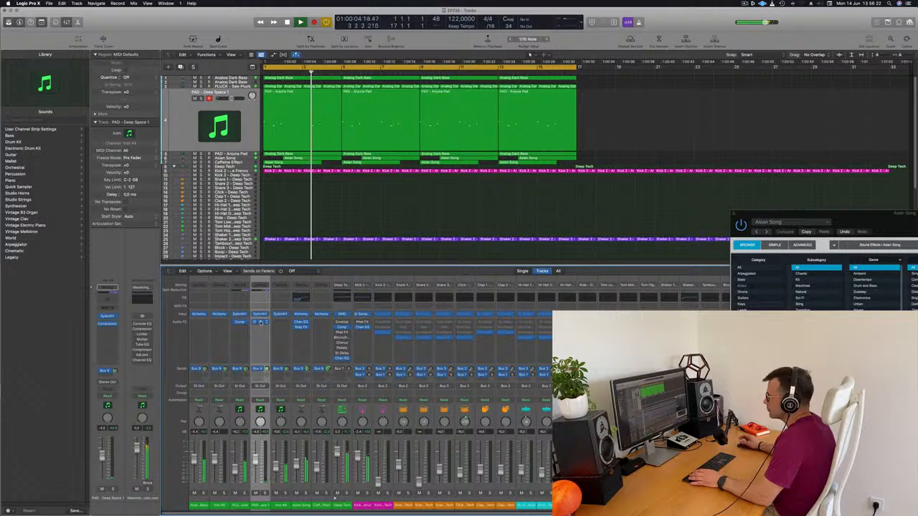
{"action": "left_click", "coordinate": [259, 322]}
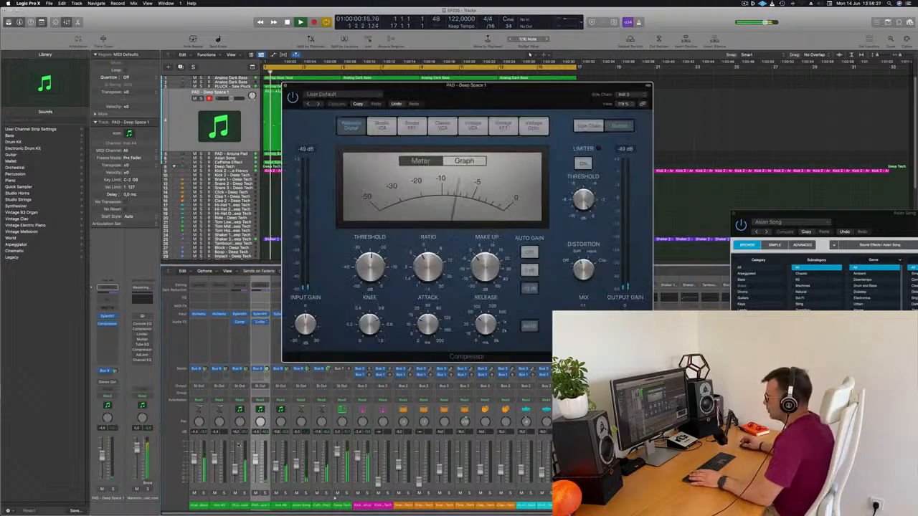
{"action": "left_click", "coordinate": [263, 494]}
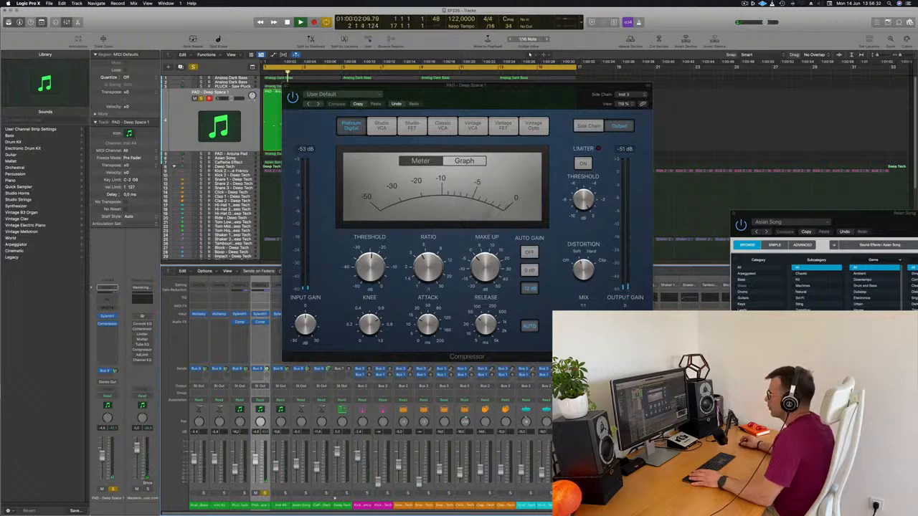
{"action": "left_click_drag", "start_coordinate": [303, 90], "coordinate": [345, 133]}
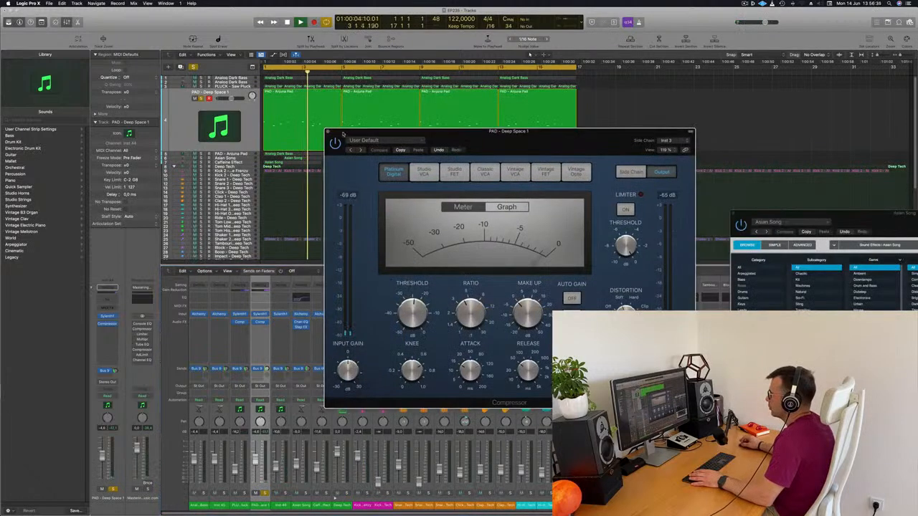
{"action": "left_click", "coordinate": [329, 132]}
{"action": "key", "text": "space"}
{"action": "key", "text": "space"}
{"action": "left_click", "coordinate": [202, 99]}
{"action": "left_click", "coordinate": [203, 98]}
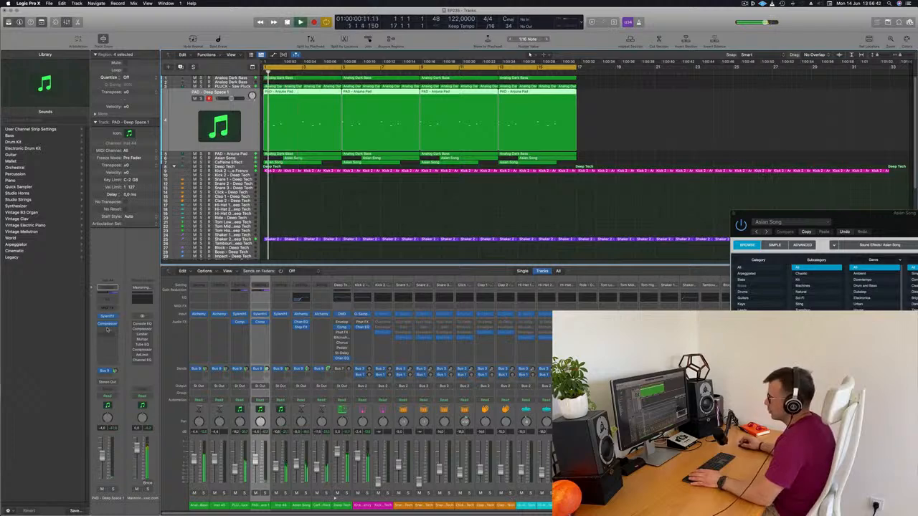
Load the PAD - Anjuna Pad preset in Sylenth1 on the PAD - Deep Space 1 track and replay the loop
{"action": "left_click", "coordinate": [108, 317]}
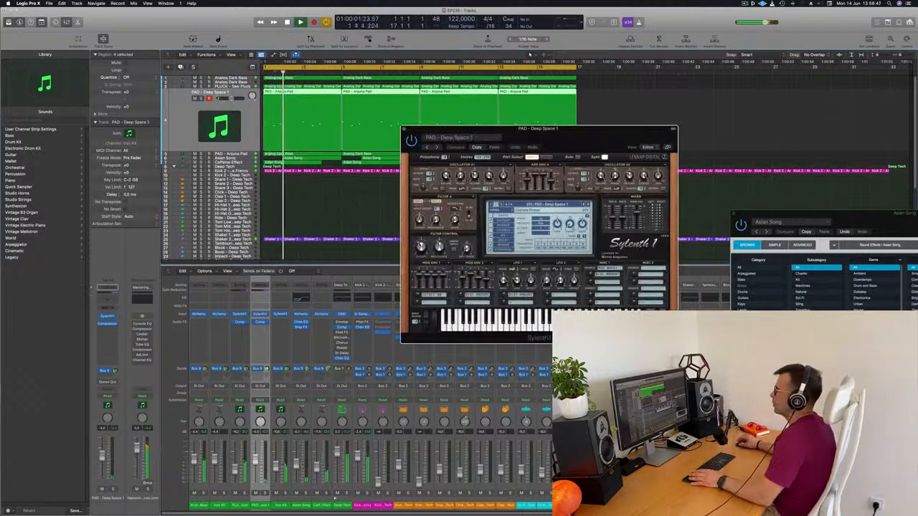
{"action": "key", "text": "Up"}
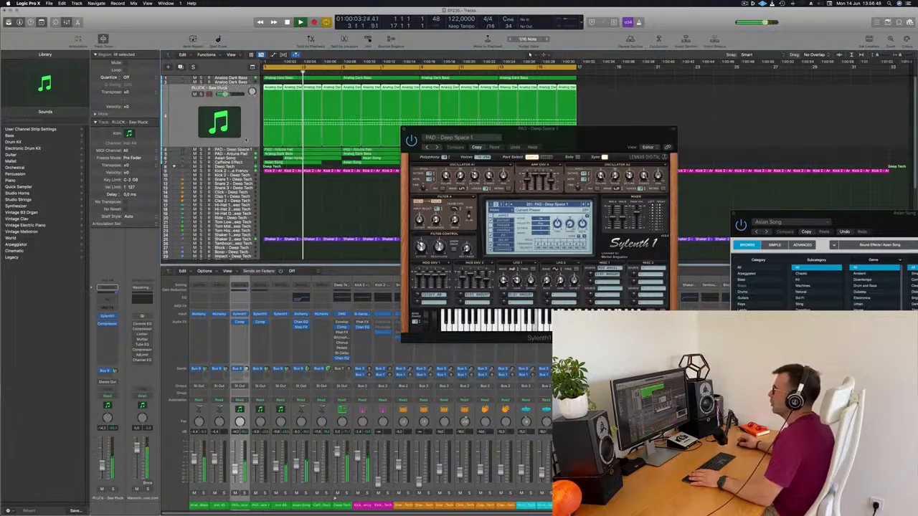
{"action": "key", "text": "Down"}
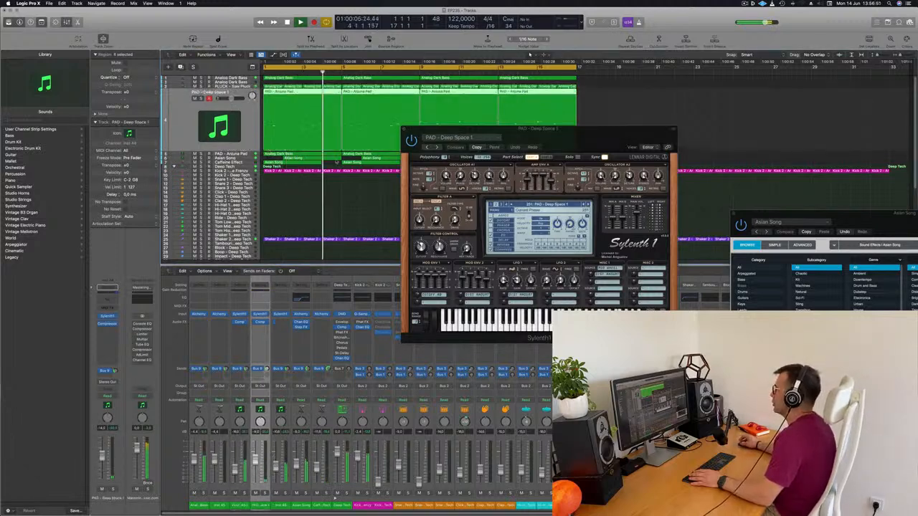
{"action": "left_click", "coordinate": [569, 206]}
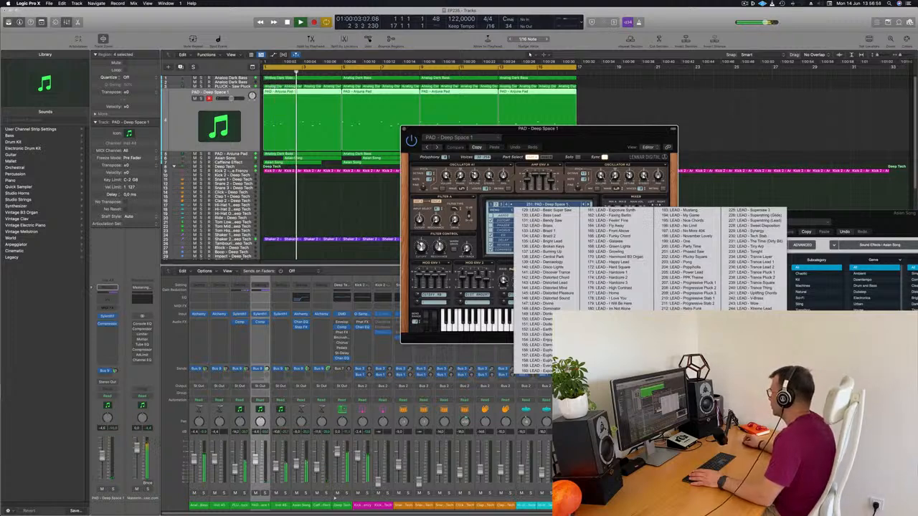
{"action": "left_click", "coordinate": [753, 324]}
{"action": "key", "text": "space"}
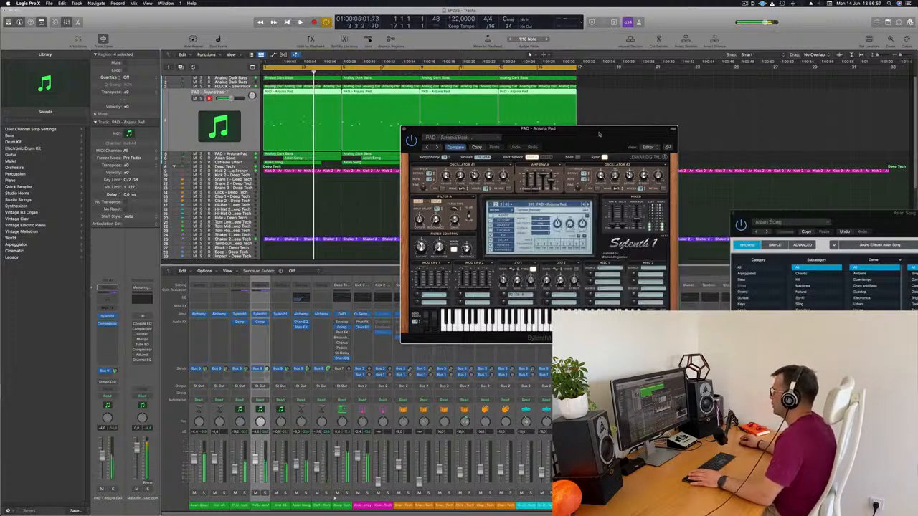
{"action": "left_click_drag", "start_coordinate": [636, 131], "coordinate": [793, 107]}
{"action": "left_click", "coordinate": [638, 83]}
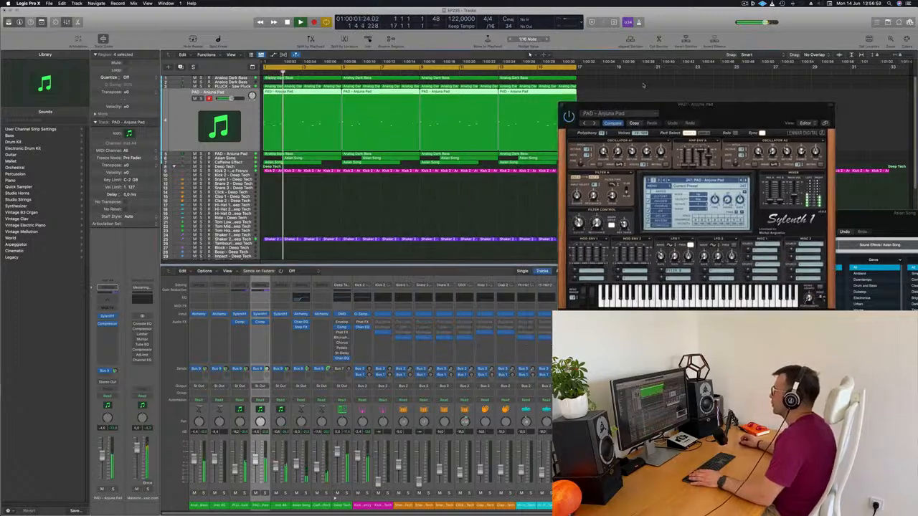
{"action": "left_click", "coordinate": [562, 106]}
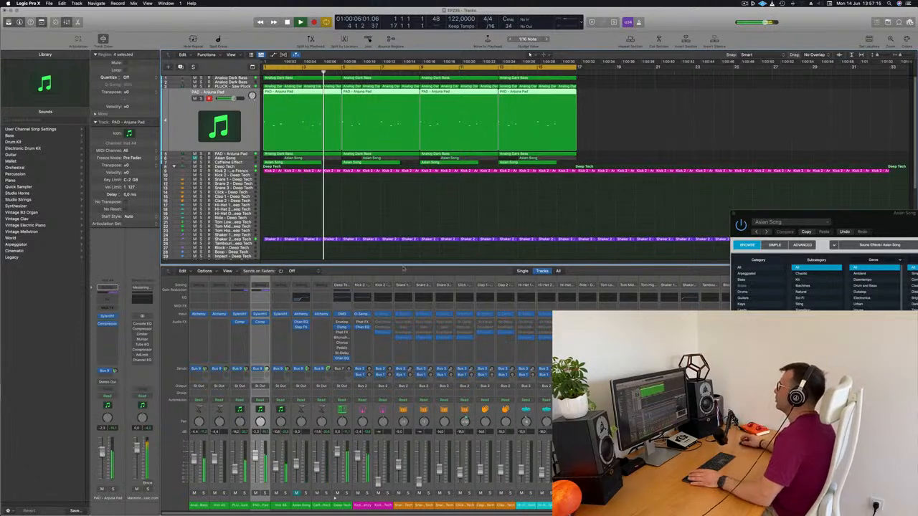
Repeat the bass, pluck, pad and effect regions from bar 17 to bar 33 and extend the cycle range to bar 33
{"action": "left_click_drag", "start_coordinate": [584, 77], "coordinate": [272, 165]}
{"action": "left_click_drag", "start_coordinate": [300, 79], "coordinate": [889, 70]}
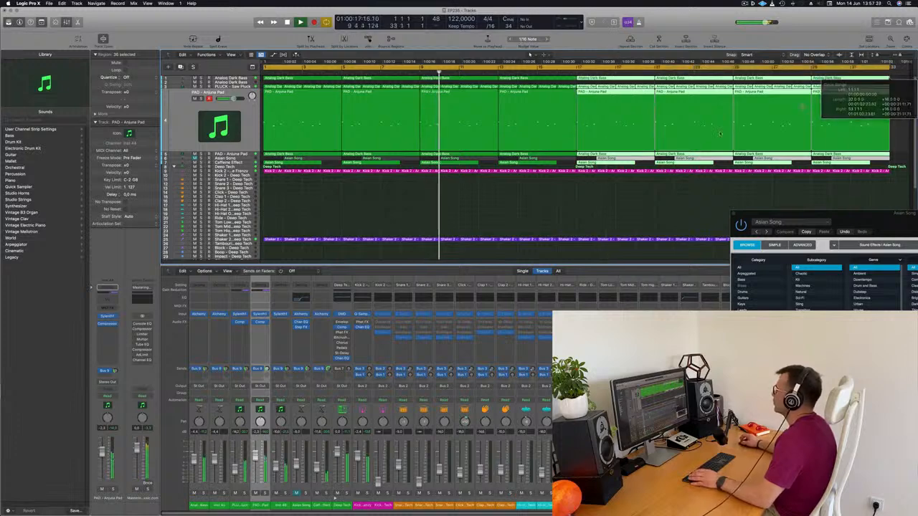
{"action": "left_click", "coordinate": [311, 213]}
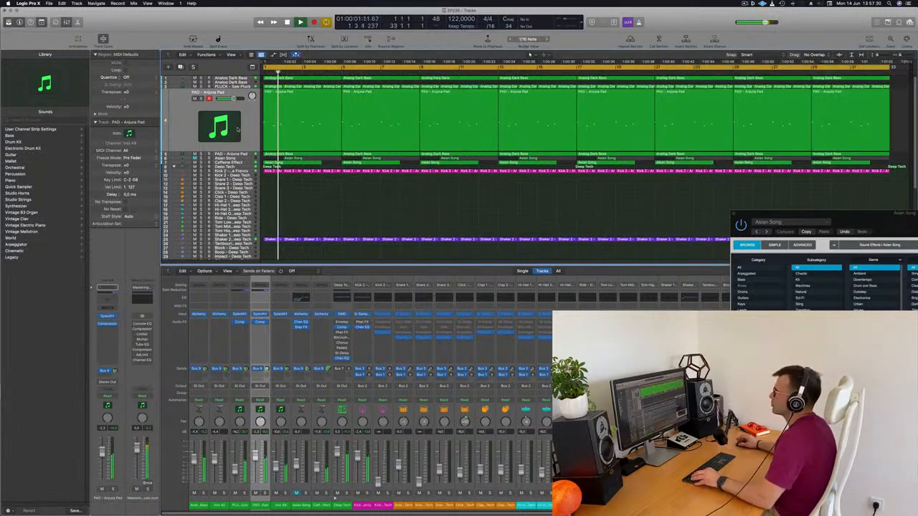
Delete the first Asian Song region on the Caffeine Effect track and replay from the beginning
{"action": "left_click", "coordinate": [243, 163]}
{"action": "left_click", "coordinate": [336, 108]}
{"action": "key", "text": "space"}
{"action": "left_click", "coordinate": [293, 106]}
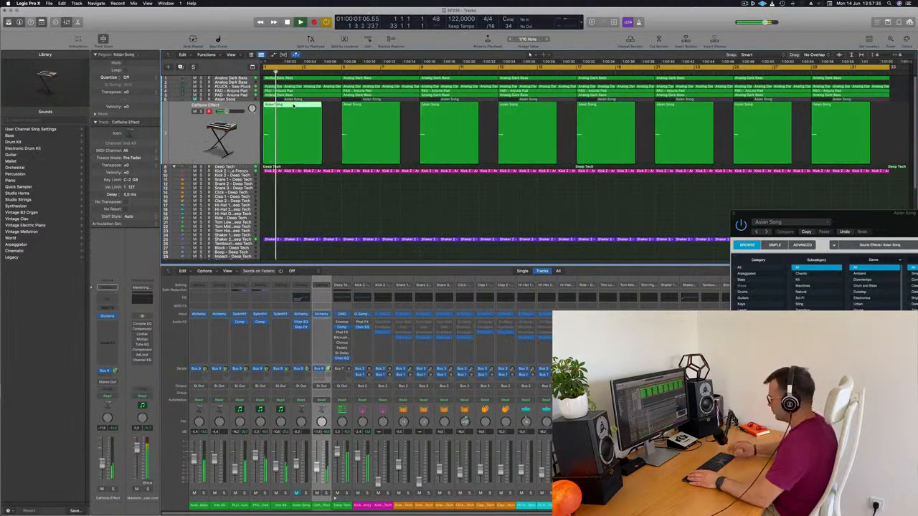
{"action": "key", "text": "Delete"}
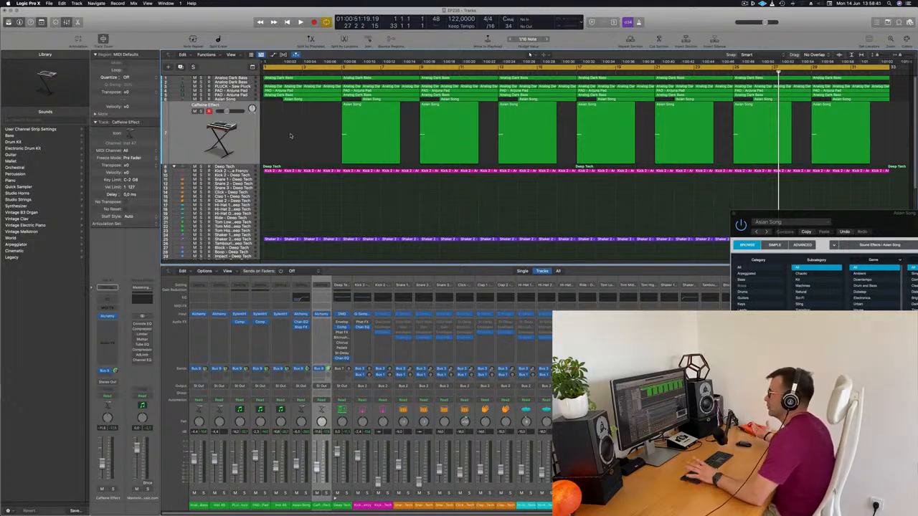
{"action": "key", "text": "Return"}
{"action": "key", "text": "space"}
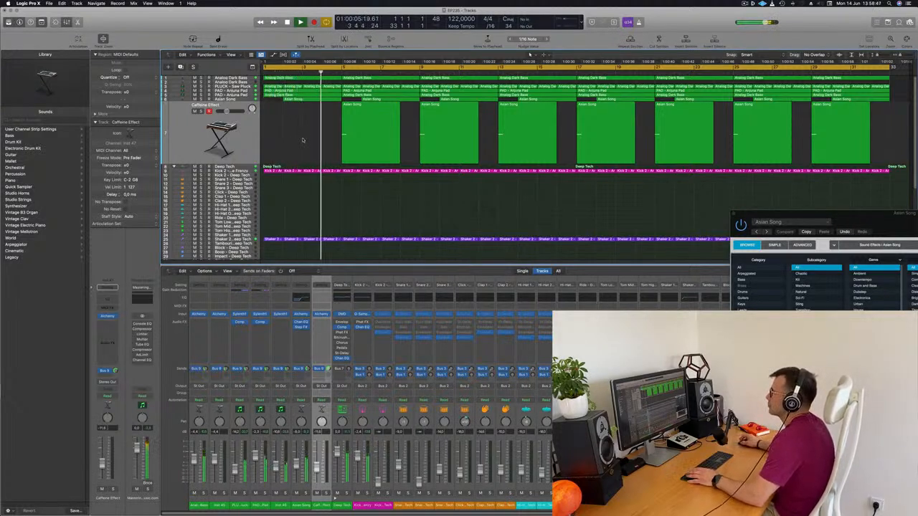
{"action": "key", "text": "space"}
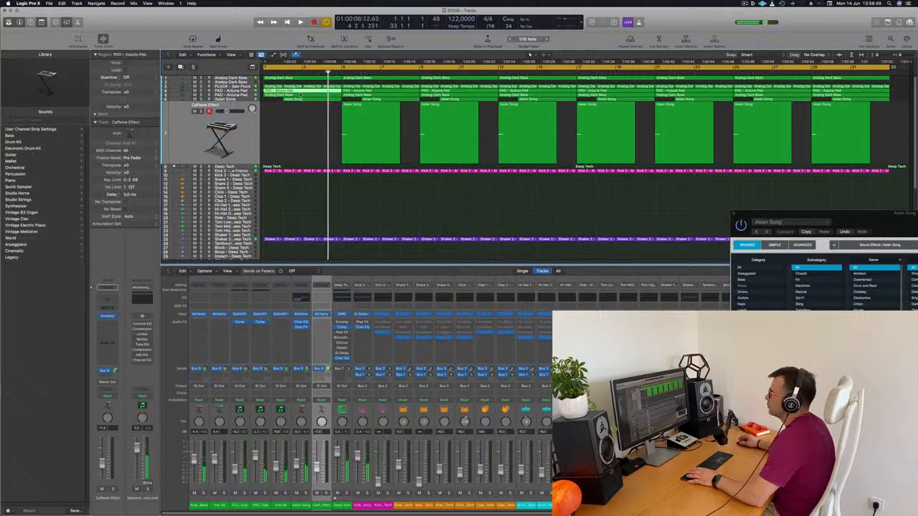
Delete the last three notes of the first region on track 4, PAD - Anjuna Pad, and replay from the start
{"action": "double_click", "coordinate": [301, 91]}
{"action": "left_click_drag", "start_coordinate": [392, 426], "coordinate": [547, 486]}
{"action": "key", "text": "Return"}
{"action": "key", "text": "space"}
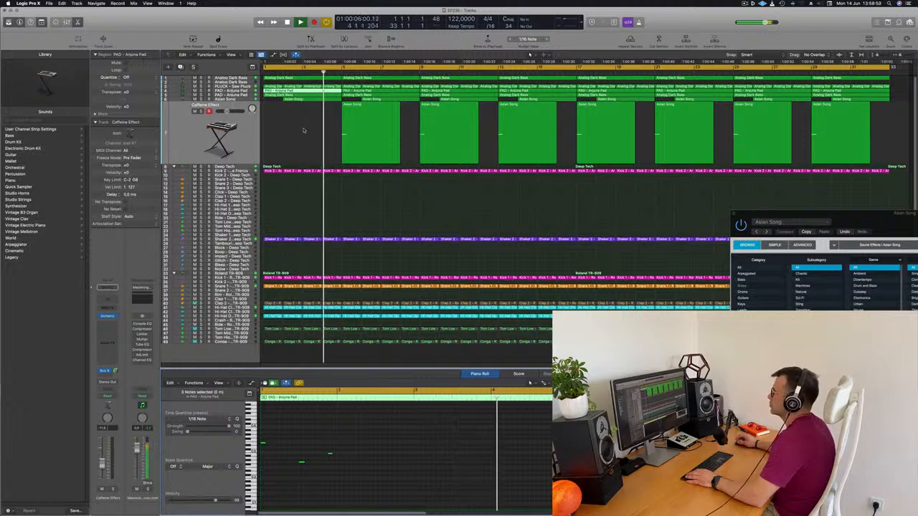
Delete the second PAD - Anjuna Pad region on track 4, at bar 5, and replay from the start
{"action": "left_click", "coordinate": [382, 92]}
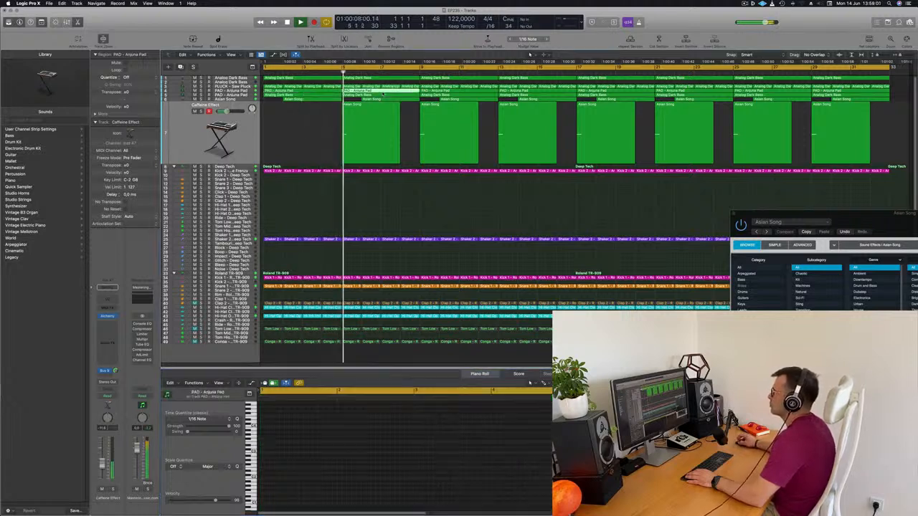
{"action": "key", "text": "Delete"}
{"action": "key", "text": "space"}
{"action": "key", "text": "space"}
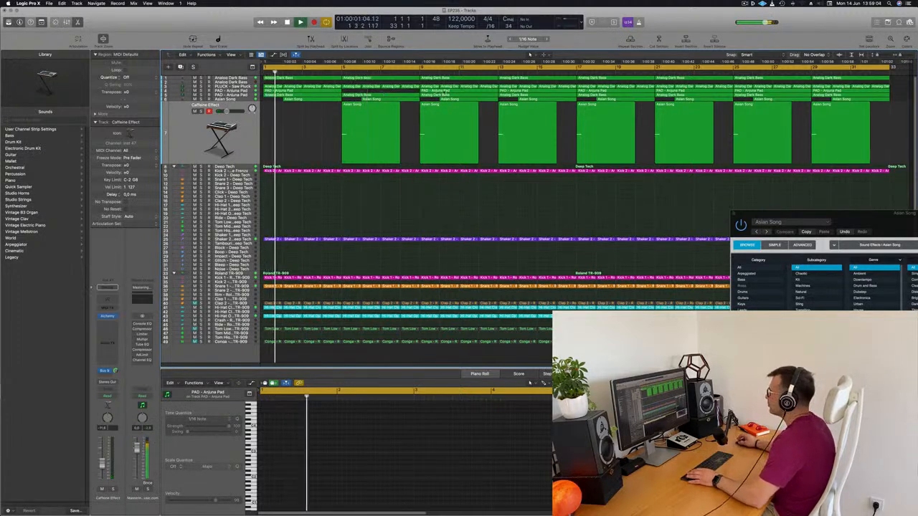
Delete the last three notes of the track 4 PAD - Anjuna Pad region that starts at bar 9
{"action": "left_click", "coordinate": [445, 91]}
{"action": "left_click_drag", "start_coordinate": [404, 429], "coordinate": [513, 495]}
{"action": "key", "text": "Delete"}
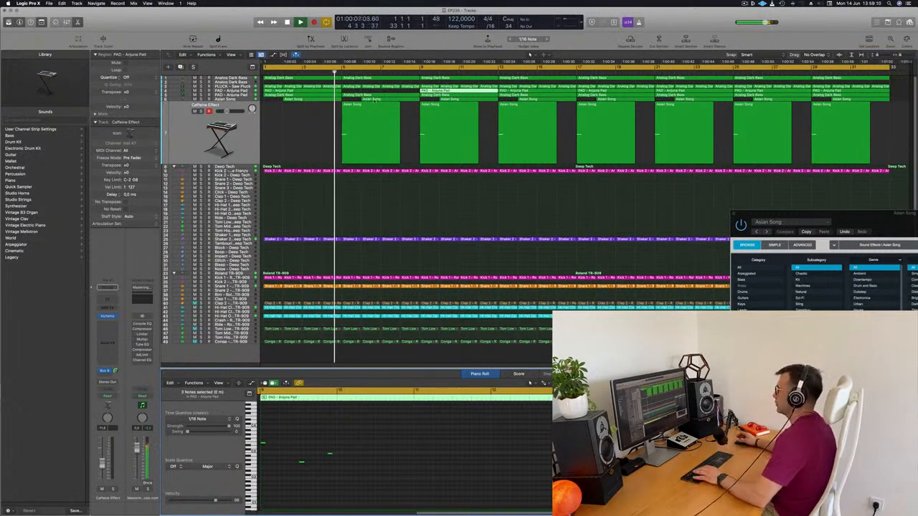
Delete the second Asian Song region on the Asian Song track, at bar 6, and select the PAD - Anjuna Pad region at bar 9
{"action": "left_click", "coordinate": [373, 100]}
{"action": "key", "text": "Delete"}
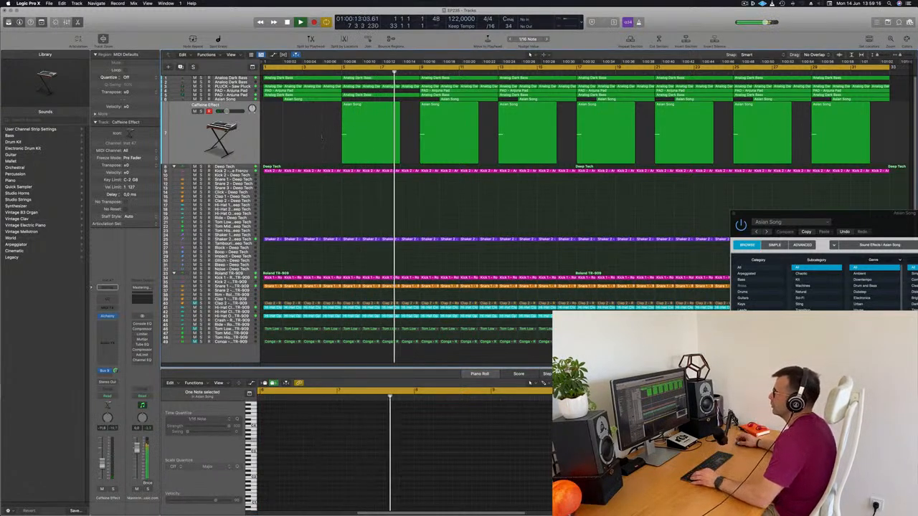
{"action": "left_click", "coordinate": [453, 94]}
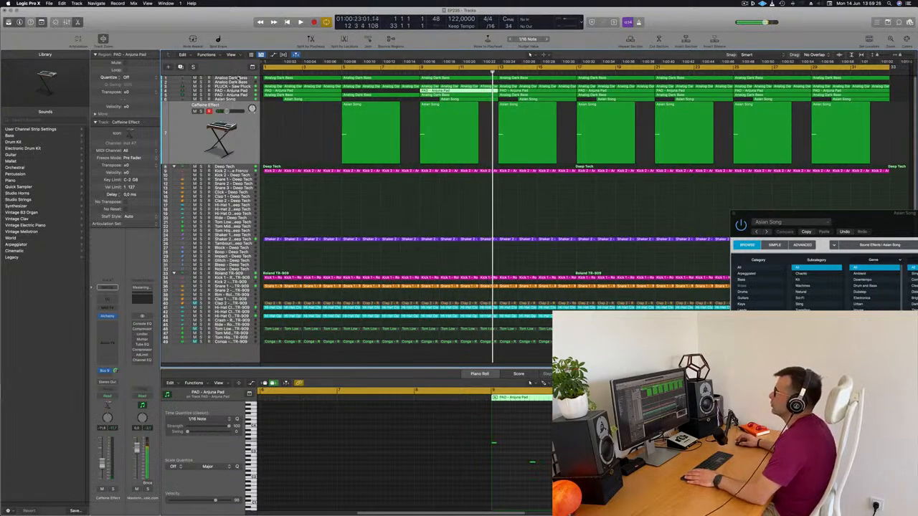
Replay the loop from the beginning, soloing the first Analog Dark Bass track briefly before listening to it with all tracks
{"action": "key", "text": "space"}
{"action": "left_click", "coordinate": [239, 79]}
{"action": "key", "text": "space"}
{"action": "key", "text": "space"}
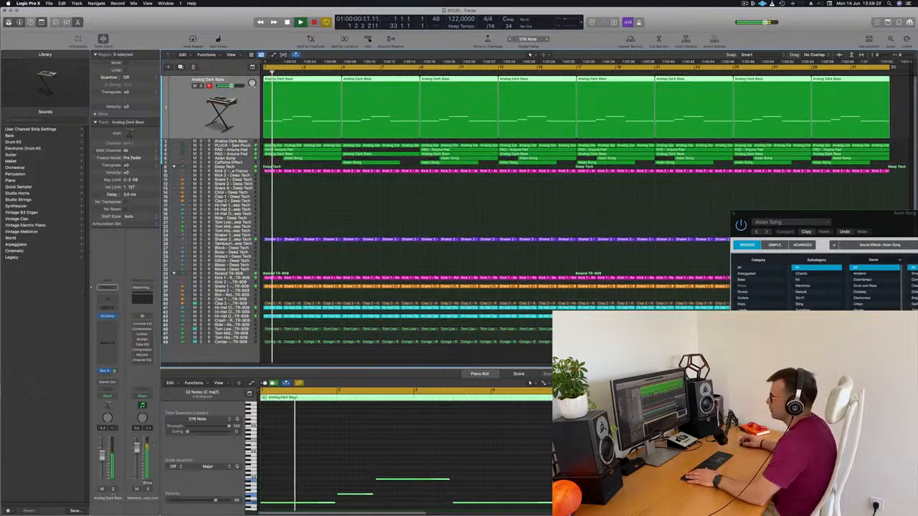
{"action": "key", "text": "s"}
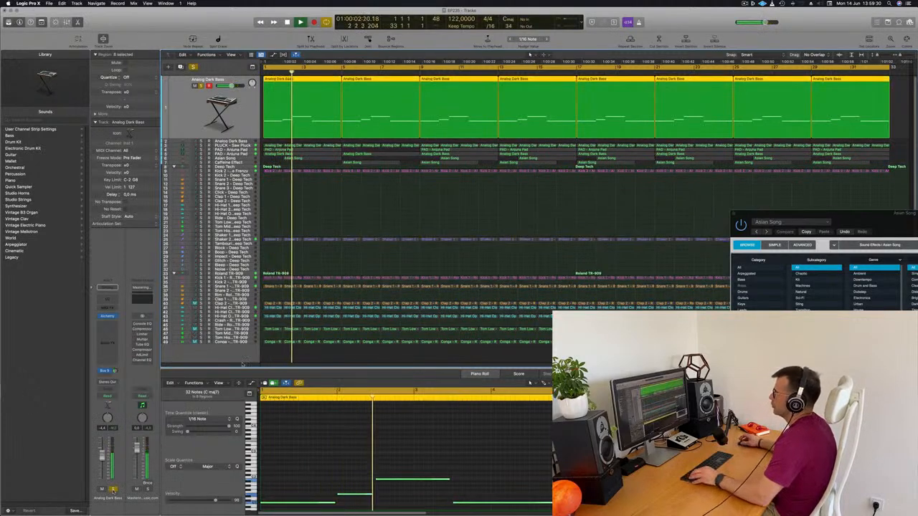
{"action": "key", "text": "s"}
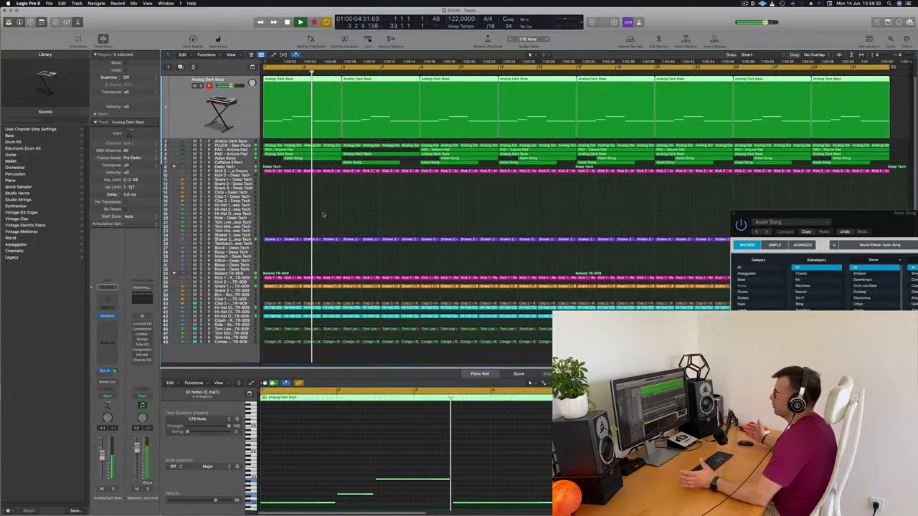
{"action": "left_click", "coordinate": [415, 207]}
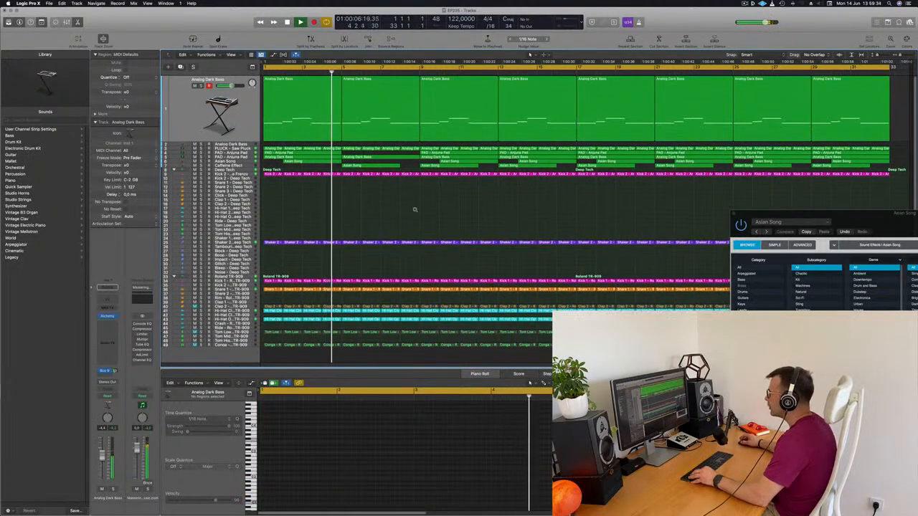
{"action": "scroll", "coordinate": [414, 209], "scroll_direction": "up", "scroll_amount": 1}
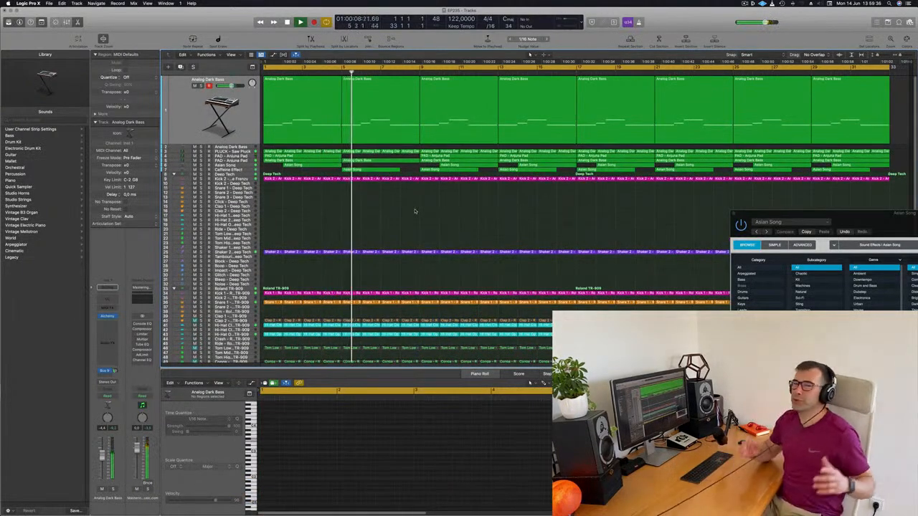